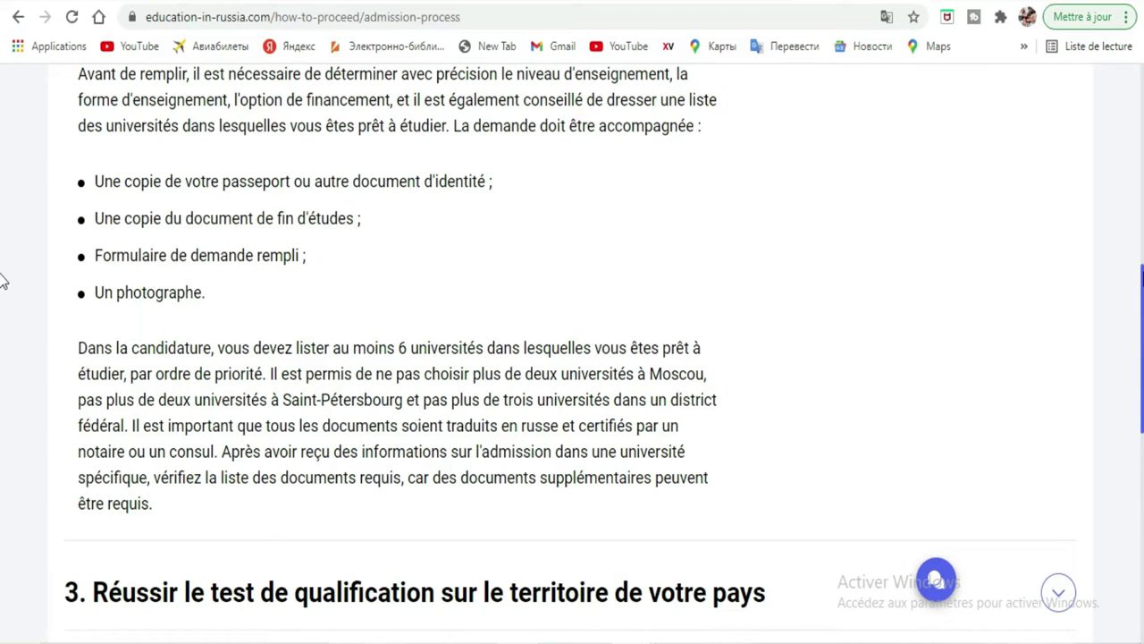
Step: Scroll down through the Processus d'admission page and back up to the top
scroll(3, 358, "down", 2)
scroll(3, 376, "down", 2)
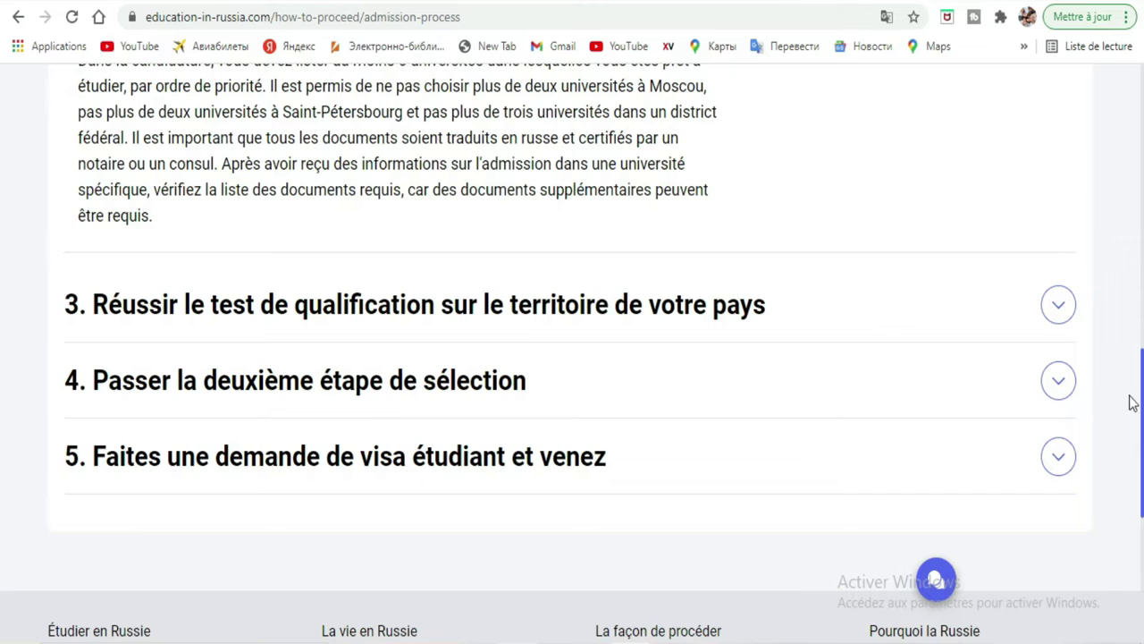
scroll(3, 445, "down", 3)
scroll(3, 331, "up", 10)
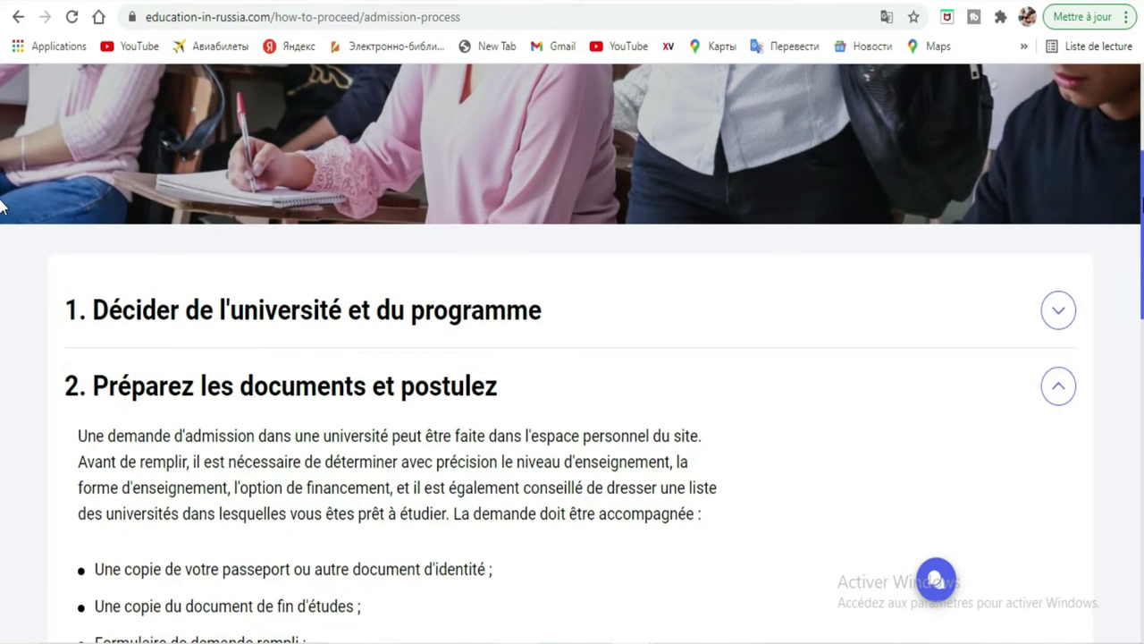
scroll(2, 179, "up", 2)
scroll(1140, 150, "up", 2)
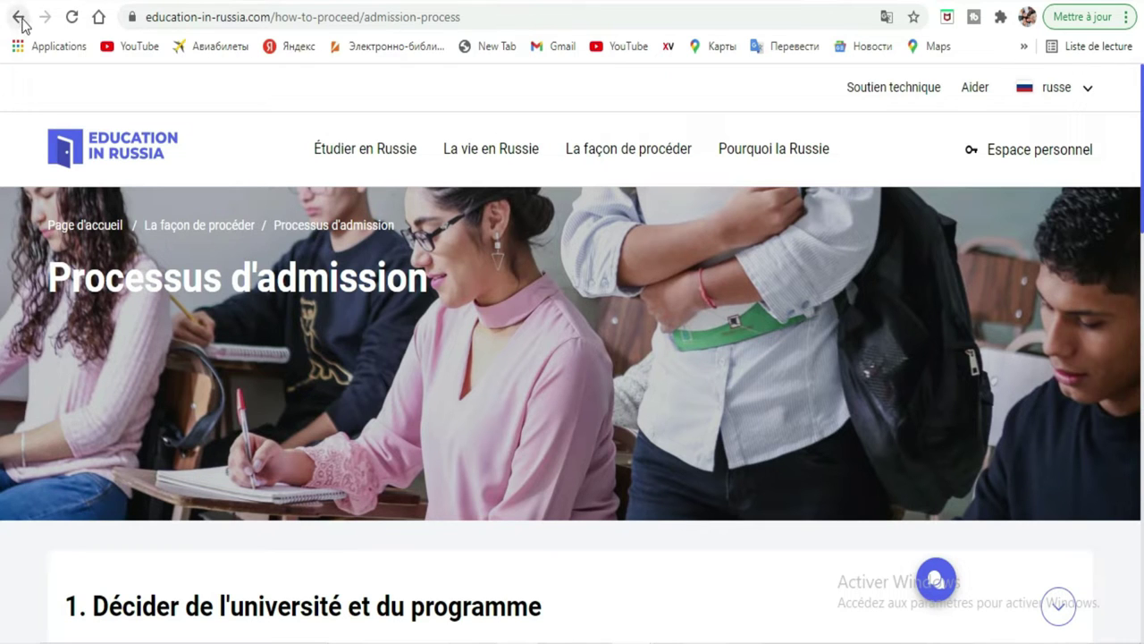
Step: Dismiss the YouTube notification and go to the Espace personnel sign-in page
left_click(323, 150)
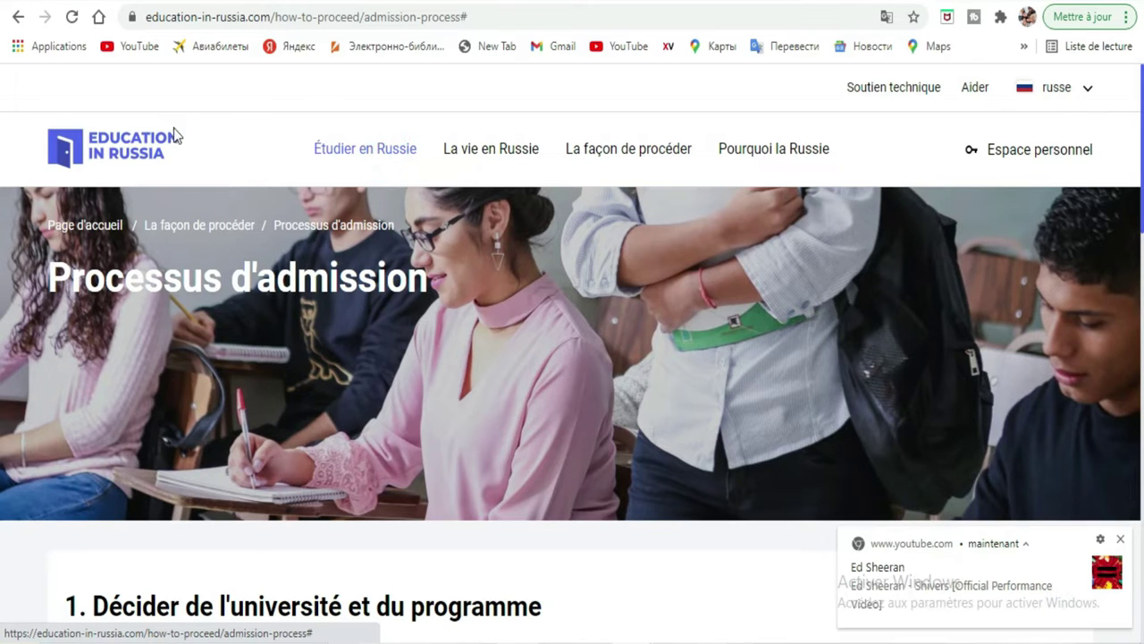
left_click(1120, 540)
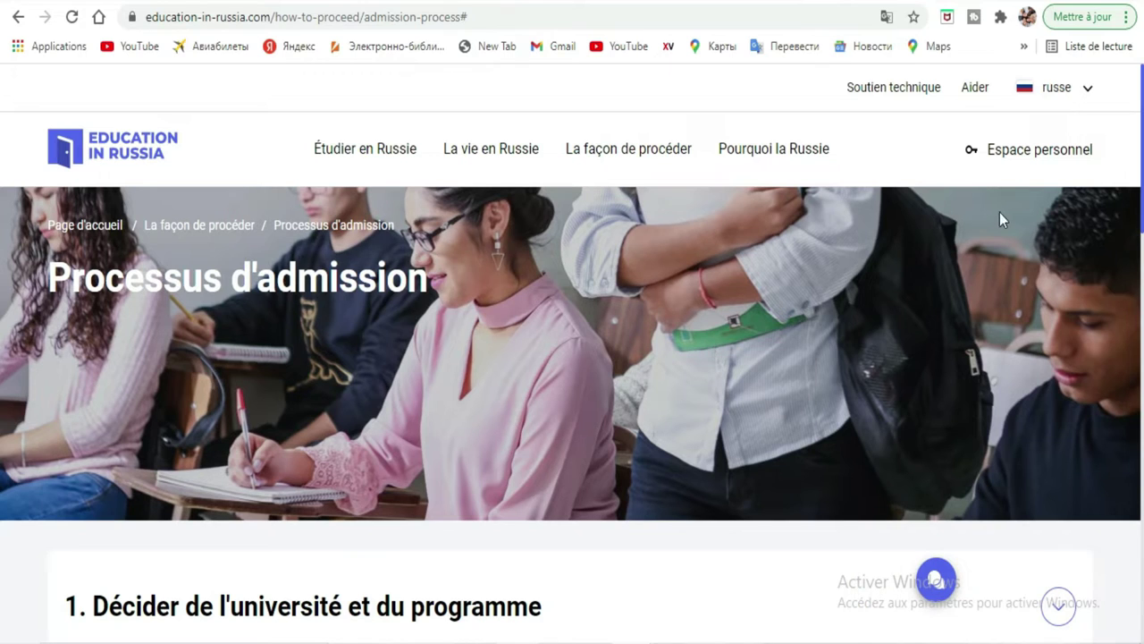
left_click(1014, 148)
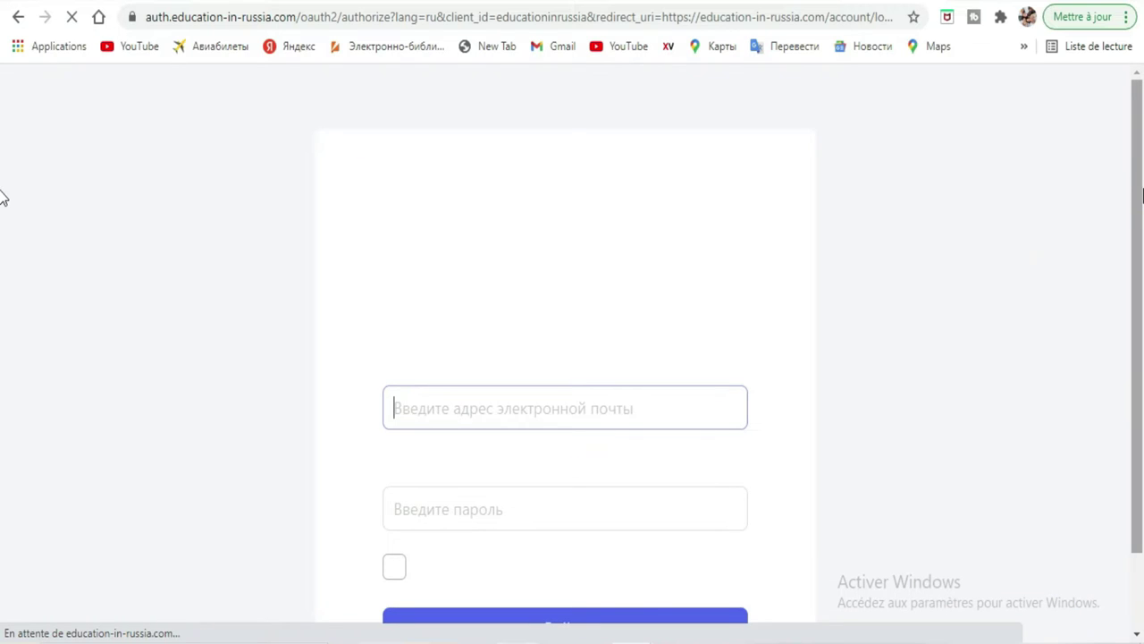
Step: Open the enregistrement form from the login page to create a new account
left_click(3, 172)
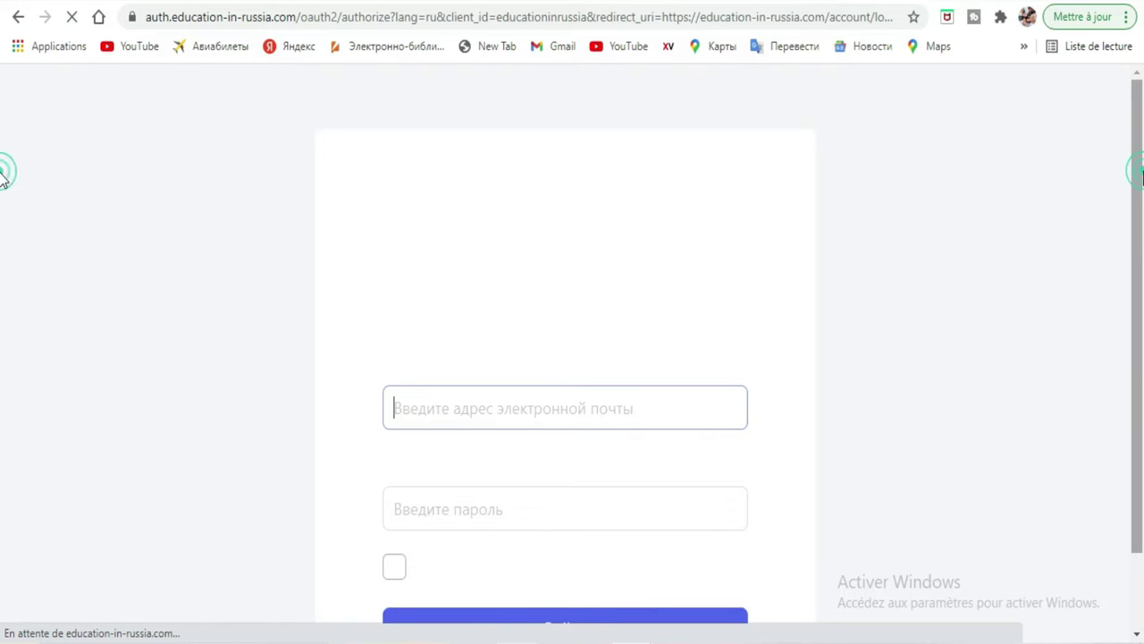
left_click(3, 218)
scroll(2, 223, "down", 1)
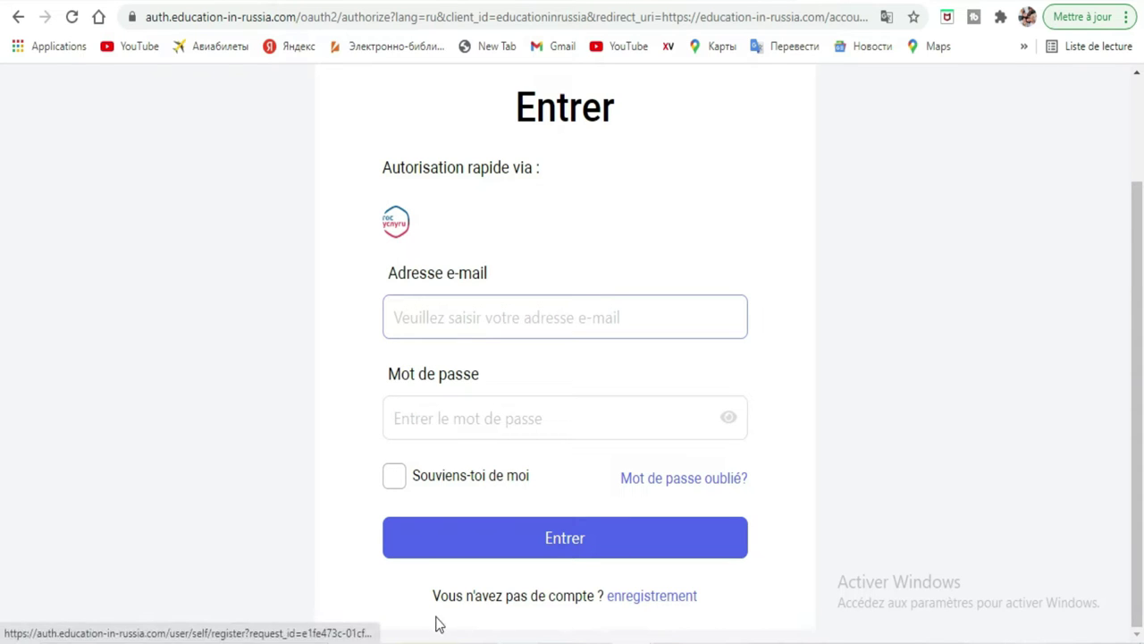
left_click(656, 595)
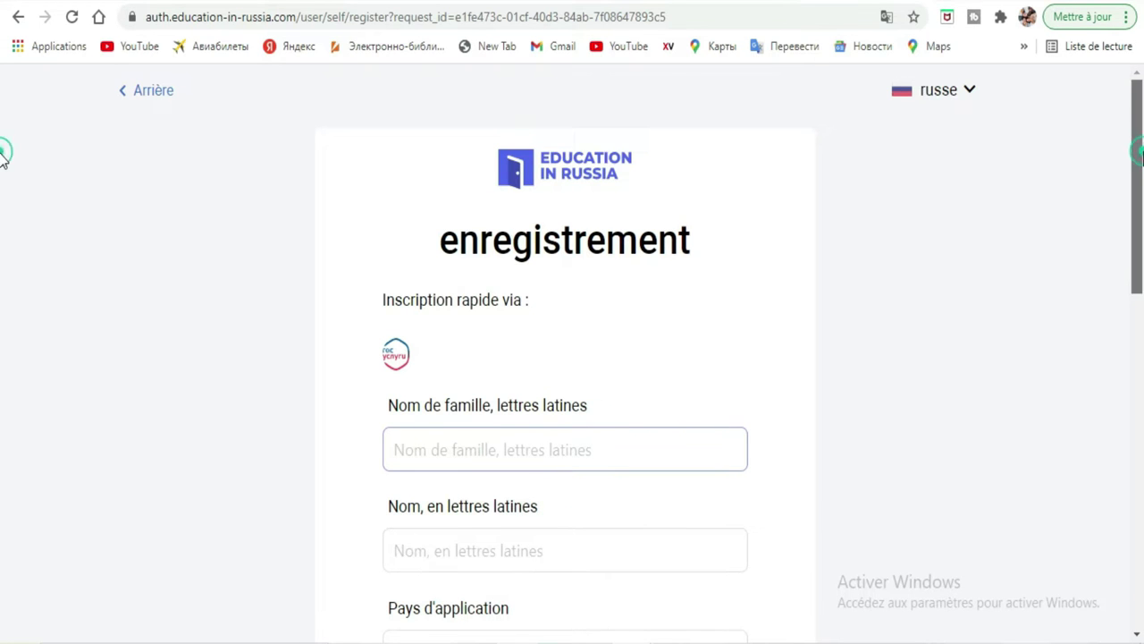
scroll(3, 257, "down", 3)
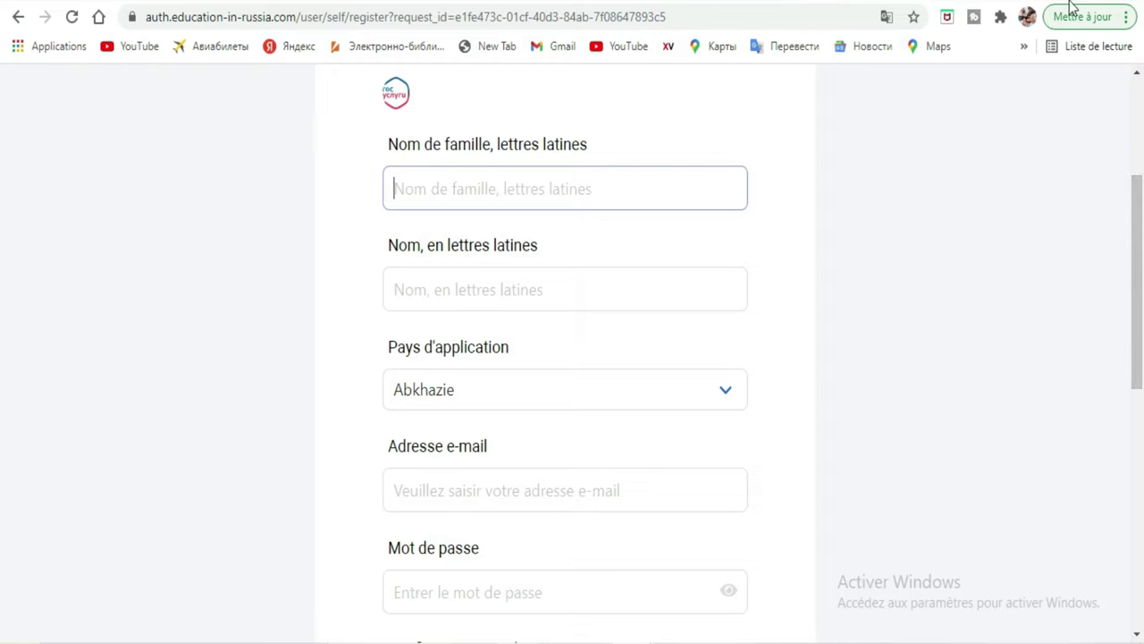
Step: Enter the applicant's surname and first name in Latin letters
left_click(675, 193)
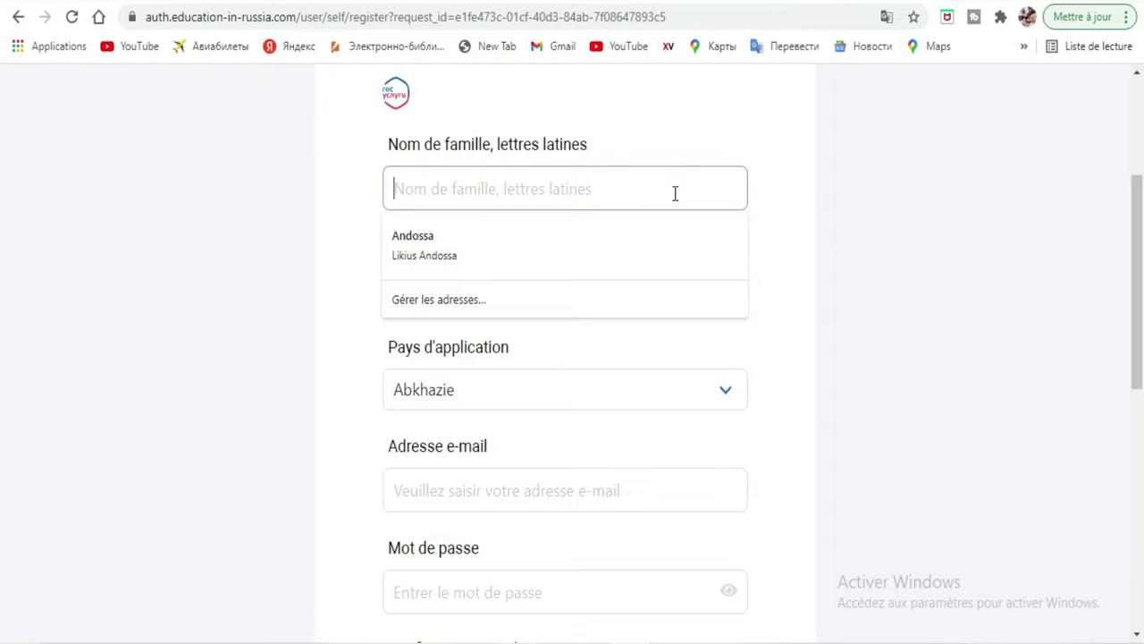
type("g")
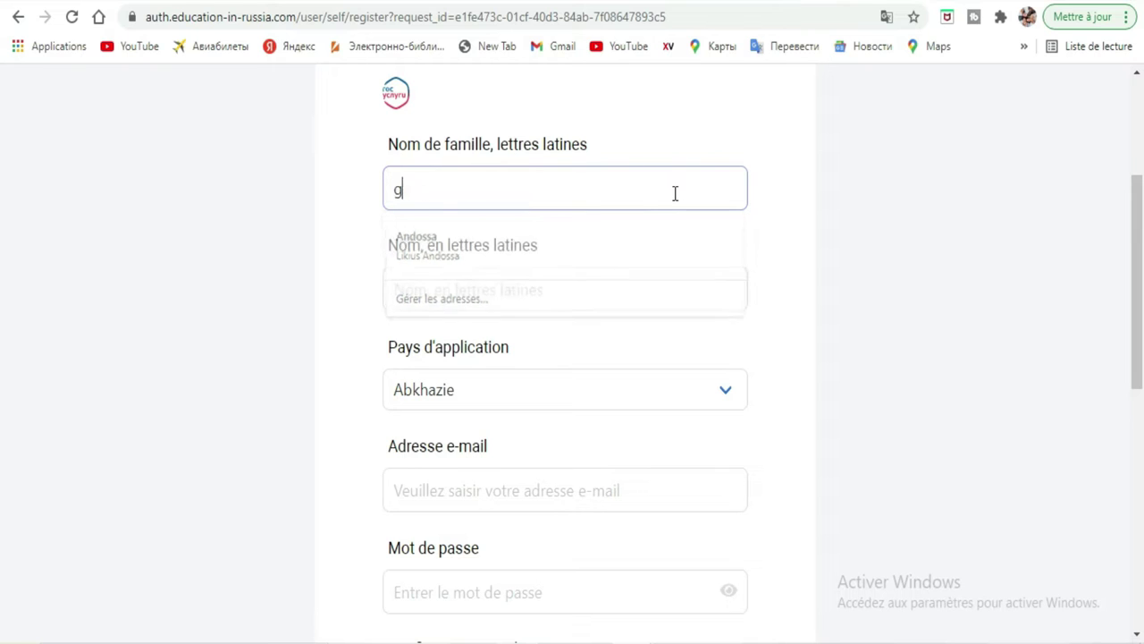
key("BackSpace")
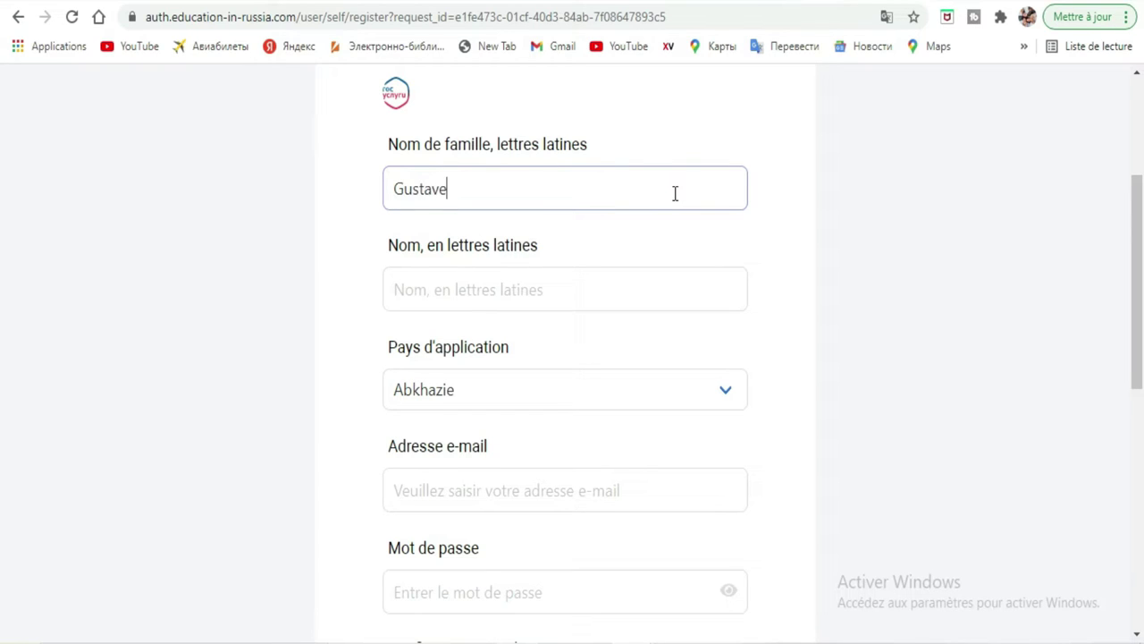
left_click(624, 280)
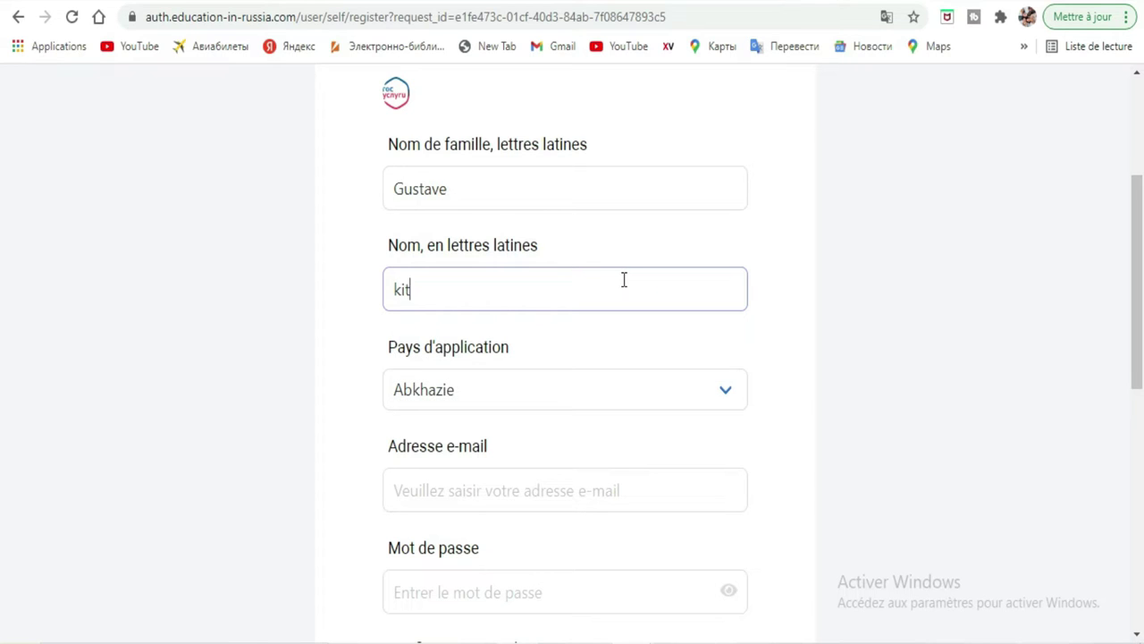
Step: Select Кот д`Ивуар as the Pays d'application
left_click(725, 405)
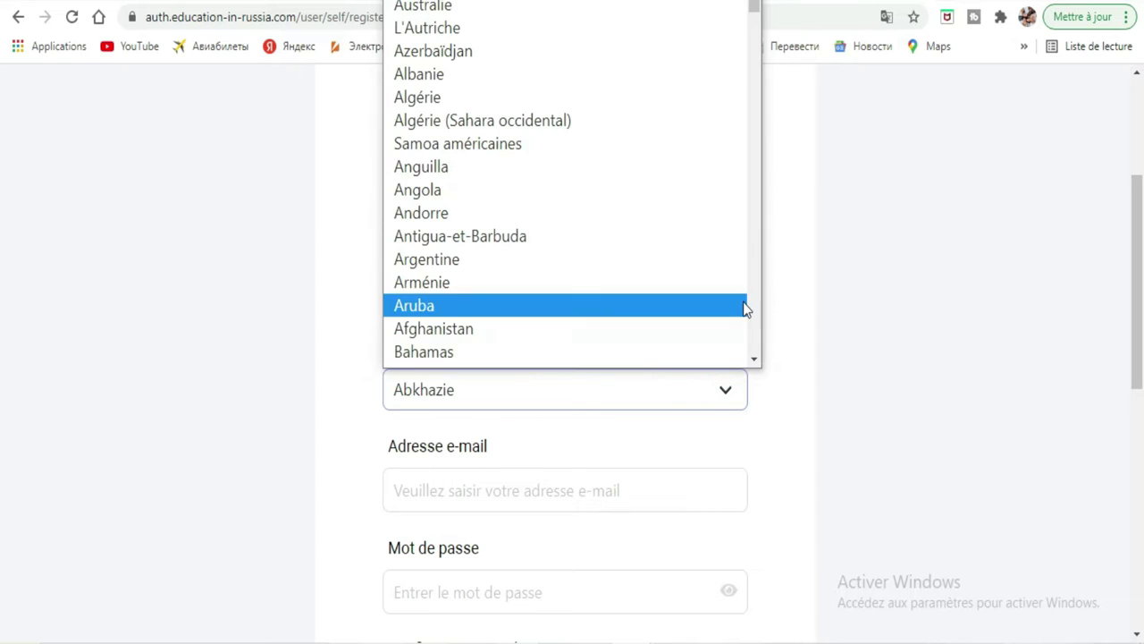
left_click(758, 290)
left_click(757, 290)
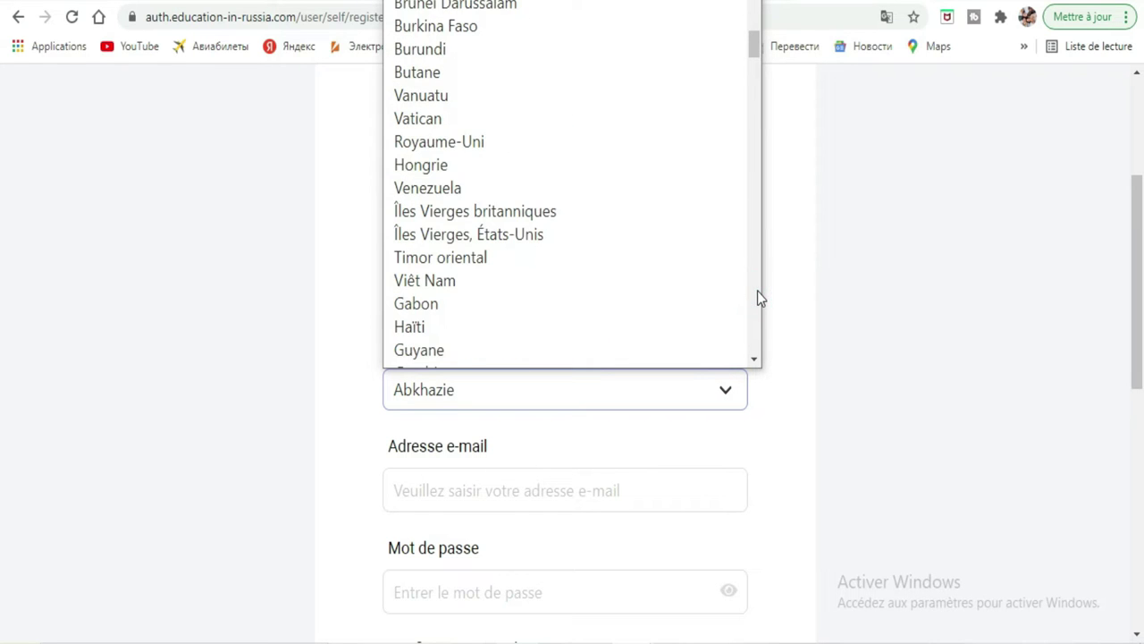
left_click(757, 290)
left_click(757, 290)
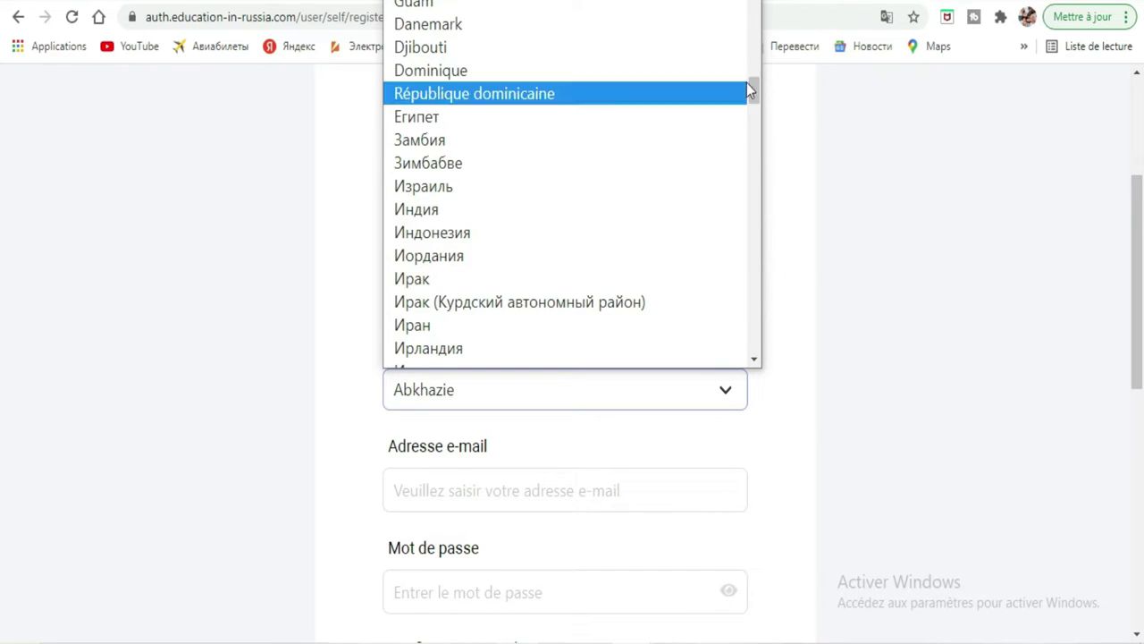
left_click_drag(759, 83, 759, 127)
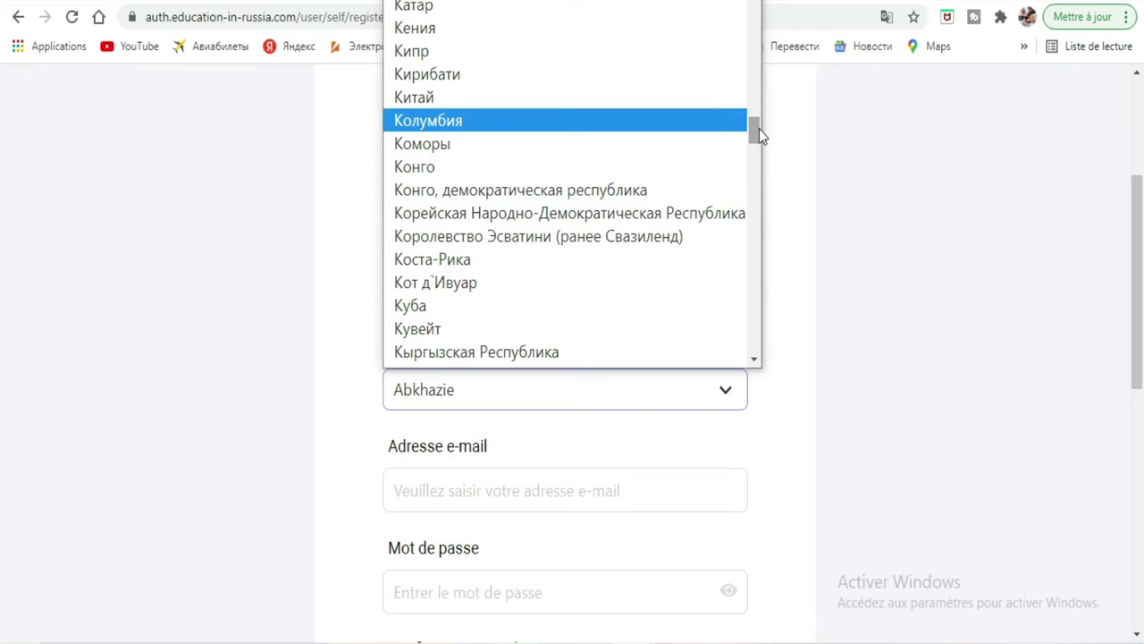
left_click_drag(758, 129, 739, 143)
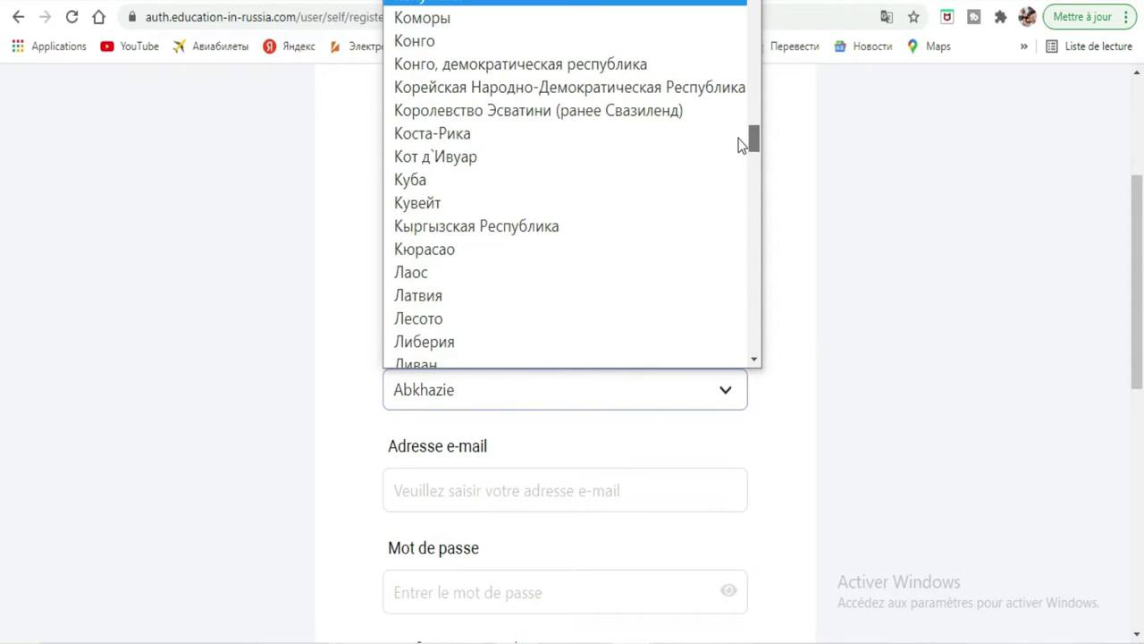
left_click(412, 156)
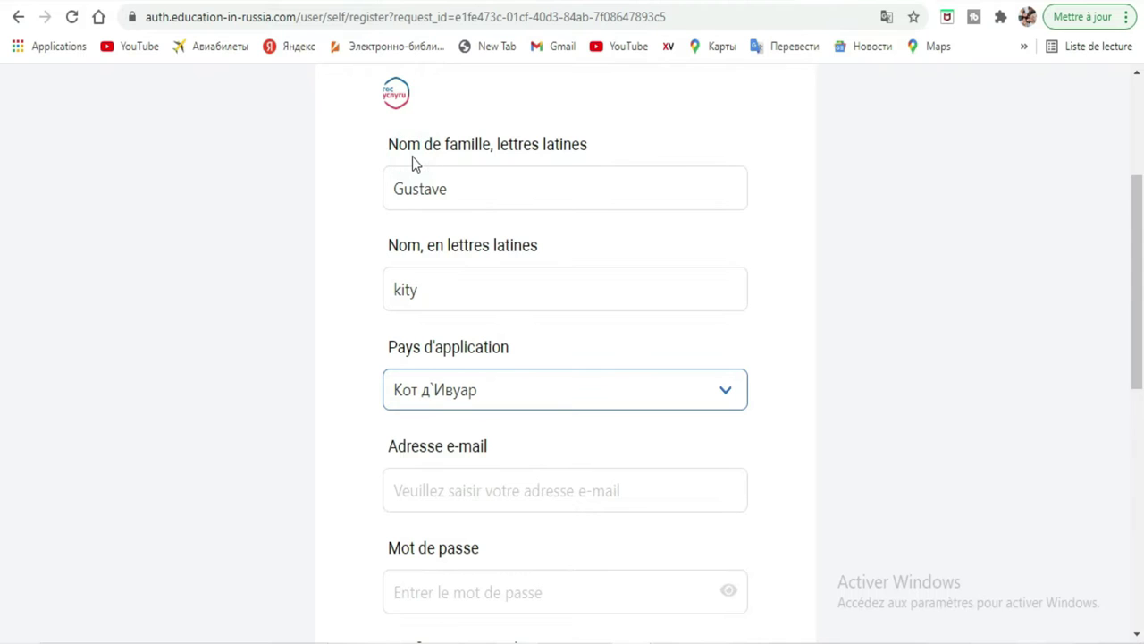
left_click_drag(1137, 295, 1142, 357)
Step: Fill in the e-mail from the autofill suggestion, then enter and confirm the account password
left_click(700, 341)
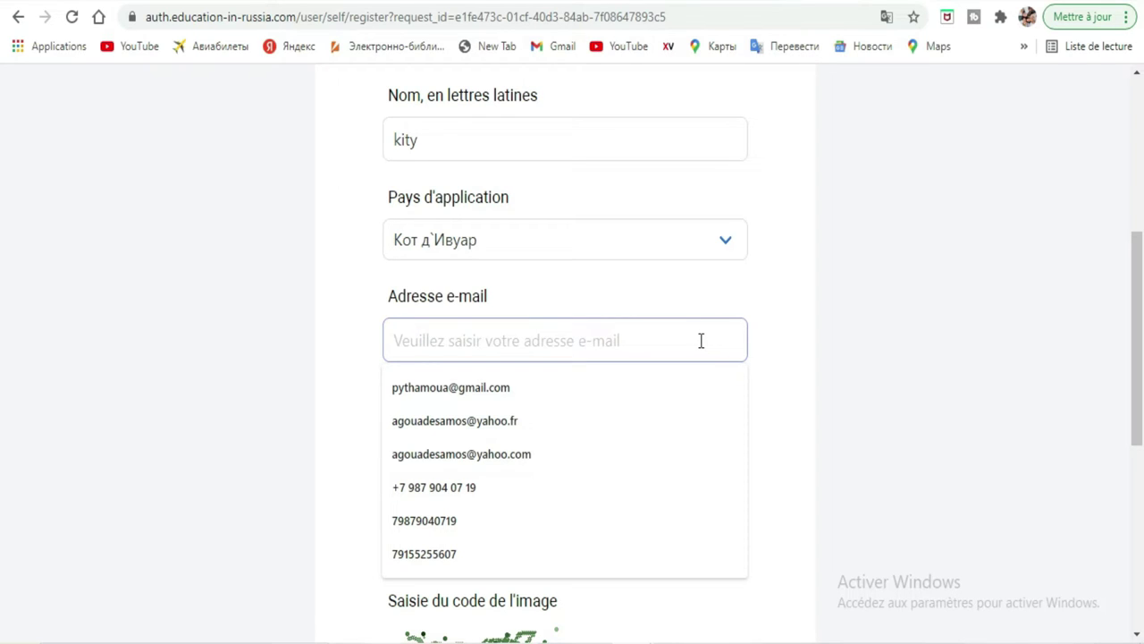
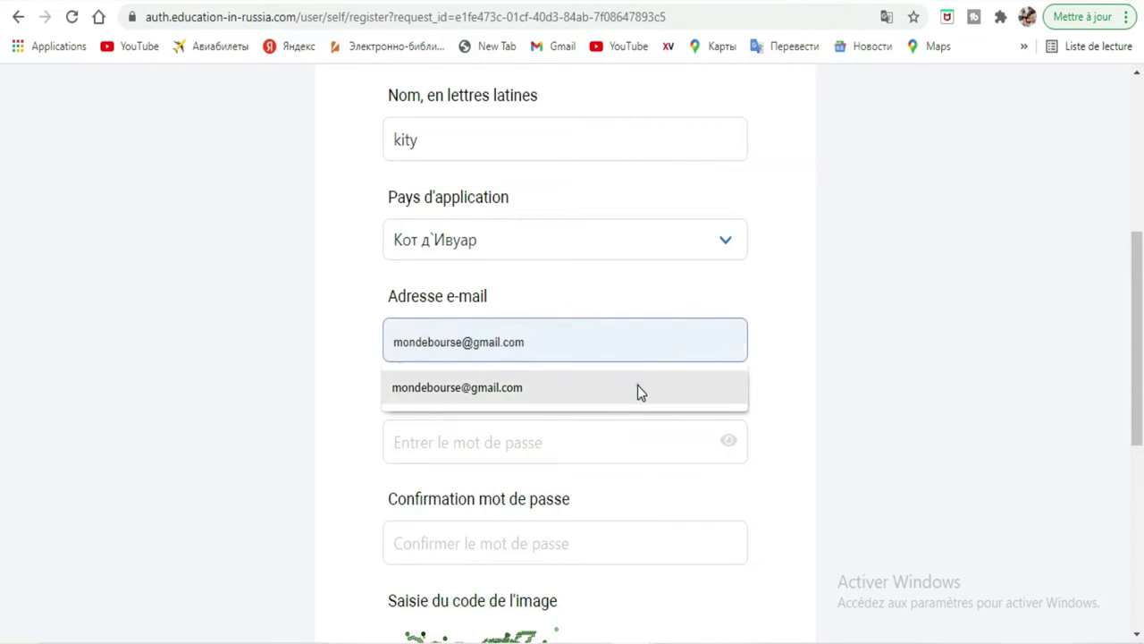
left_click(638, 389)
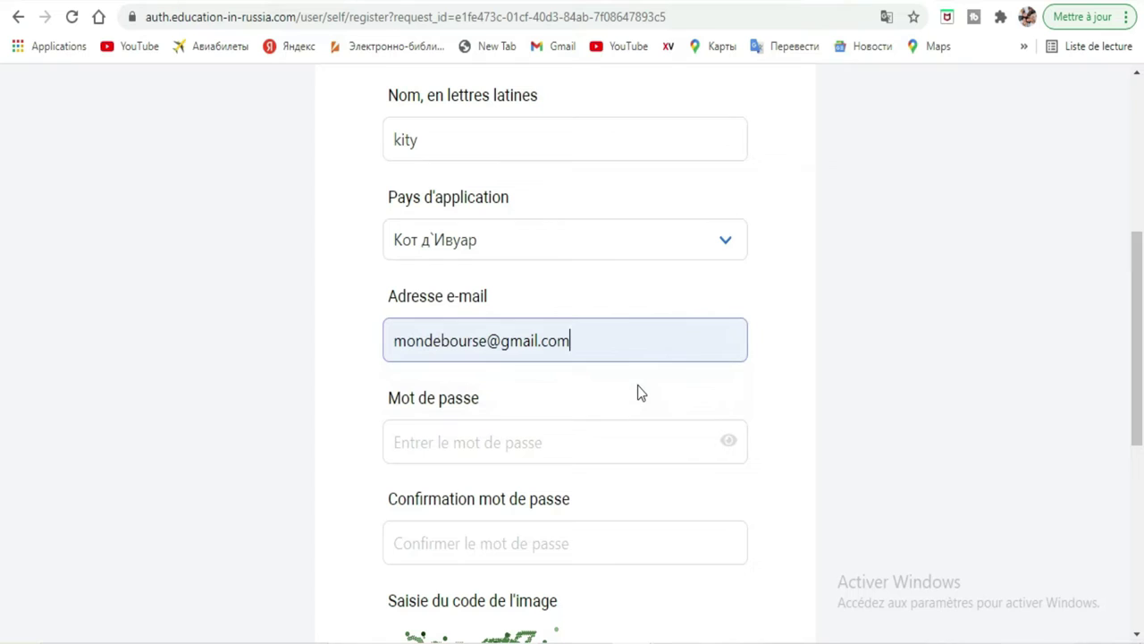
left_click(595, 436)
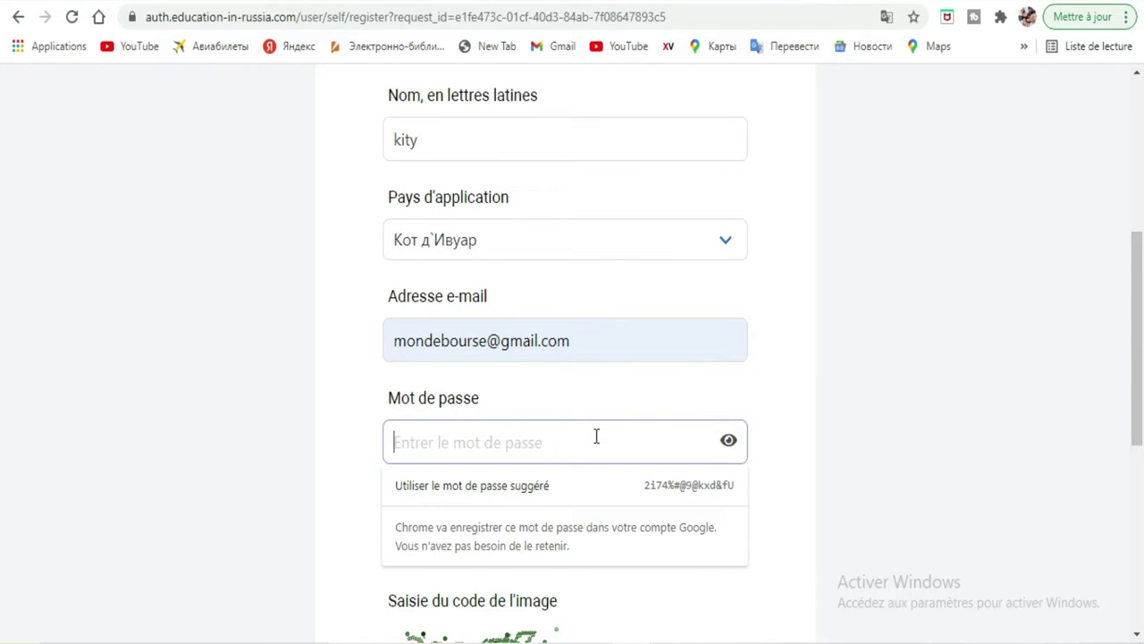
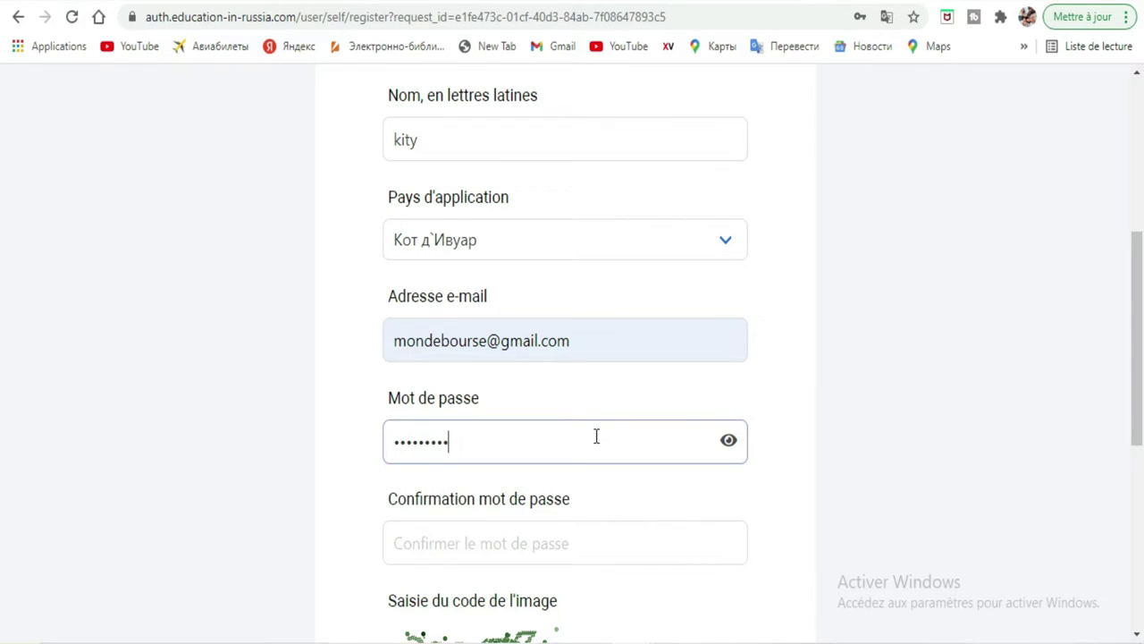
scroll(1142, 402, "down", 2)
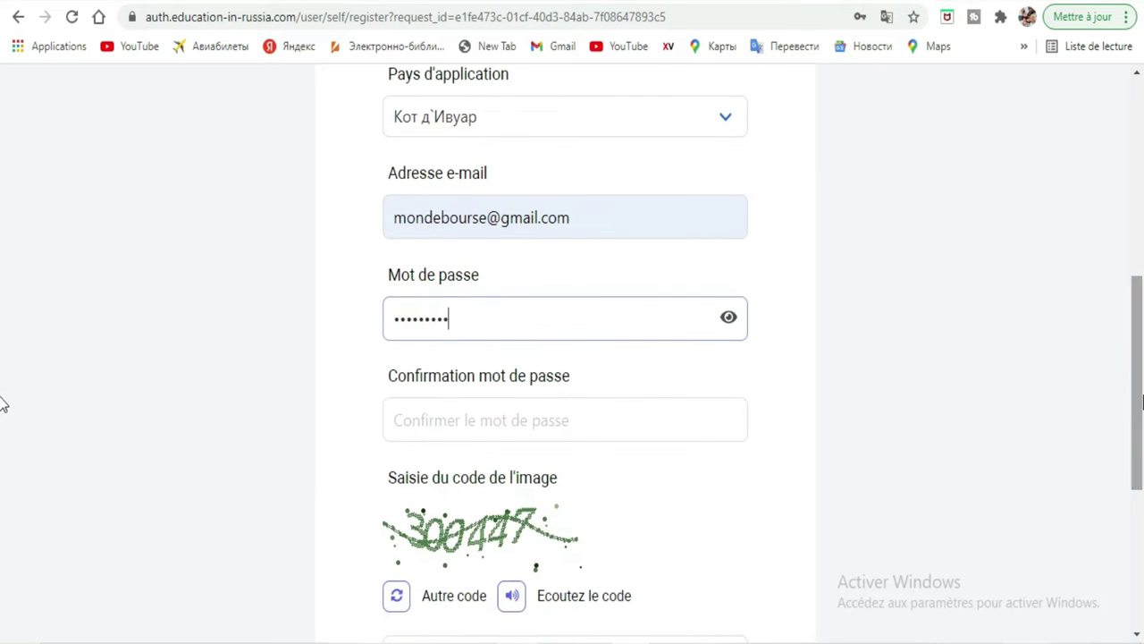
left_click(708, 412)
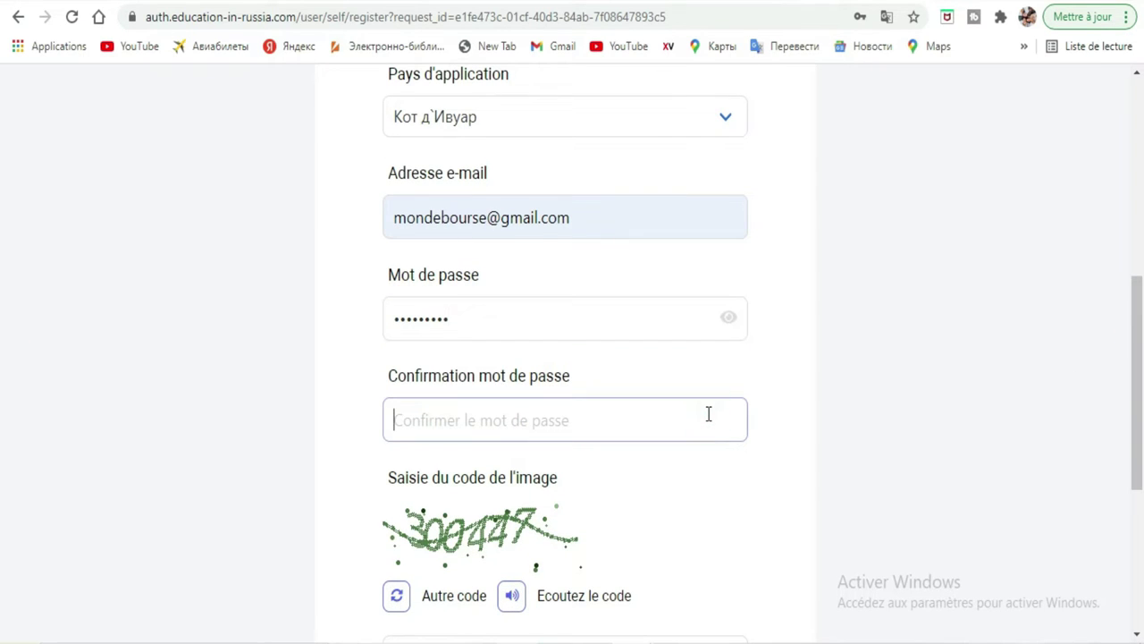
type("******")
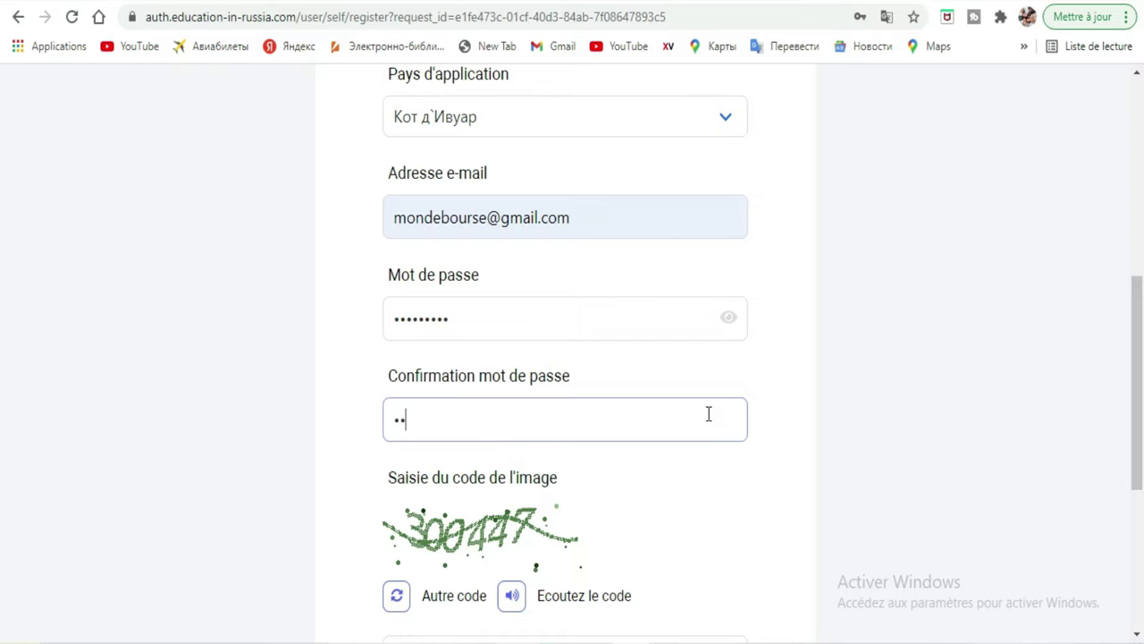
type("***")
scroll(5, 375, "down", 2)
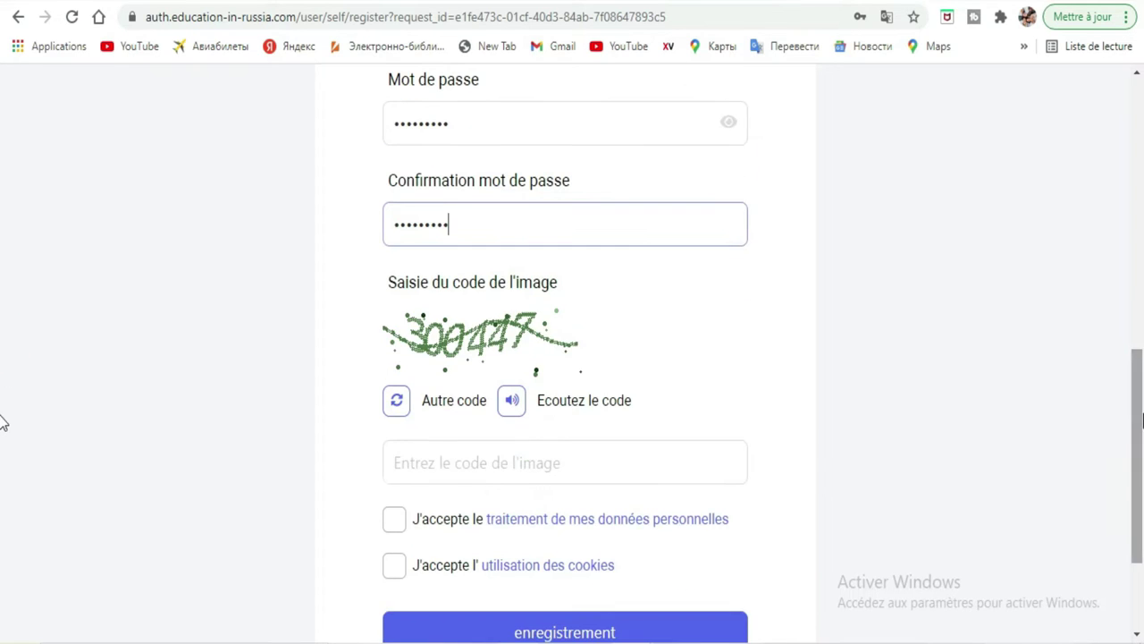
Step: Enter the image verification code, replaying its audio version to check it
left_click(498, 460)
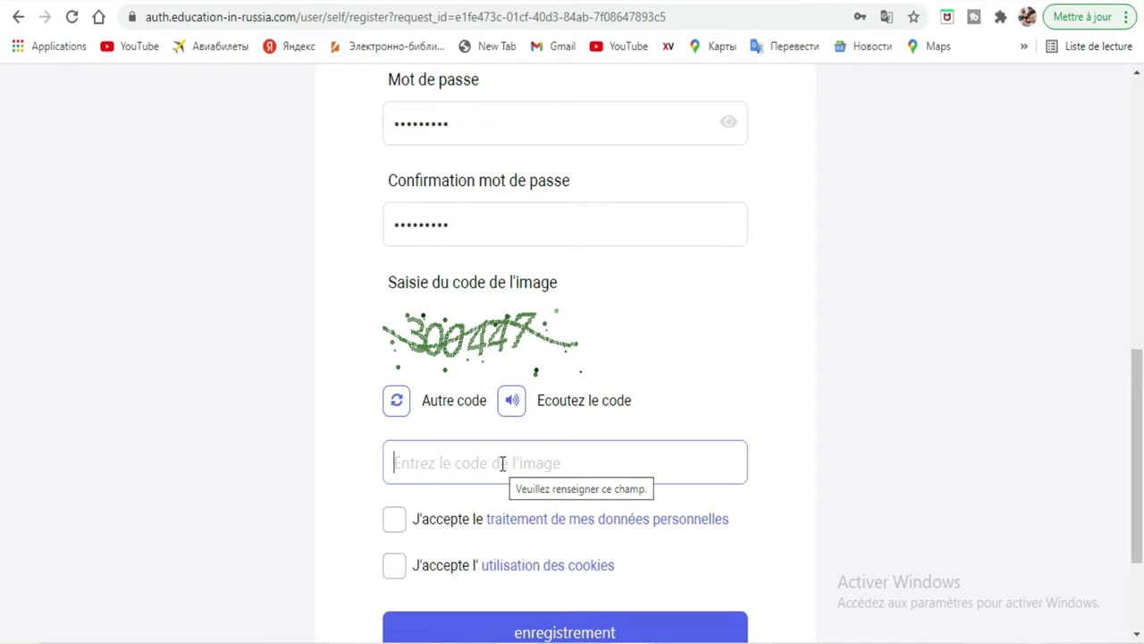
type("300447")
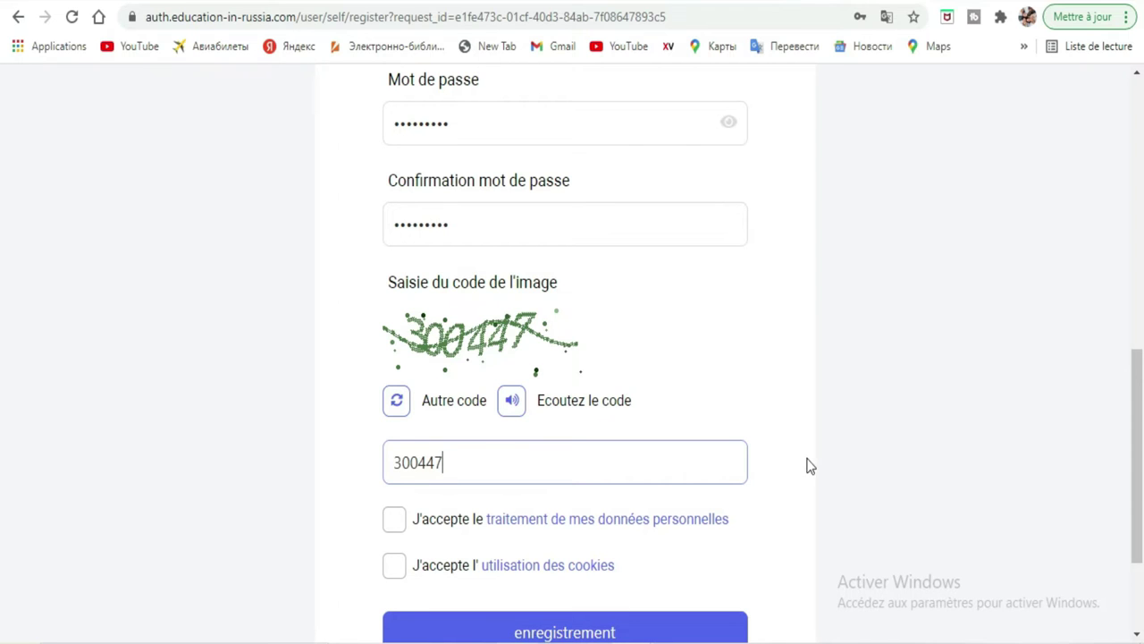
left_click(518, 413)
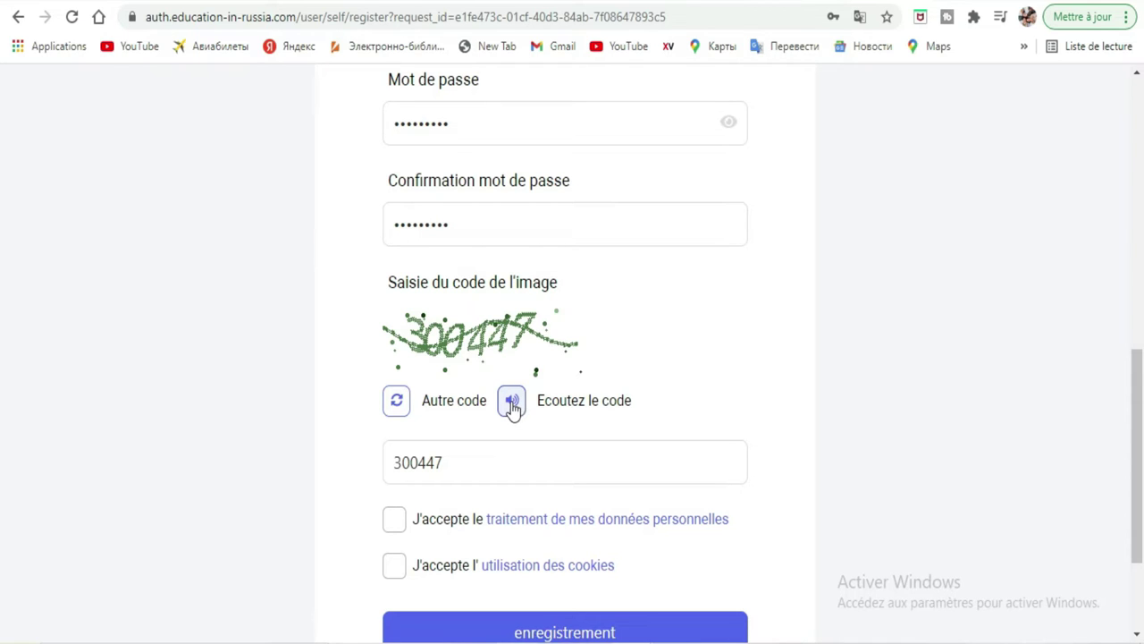
left_click(512, 407)
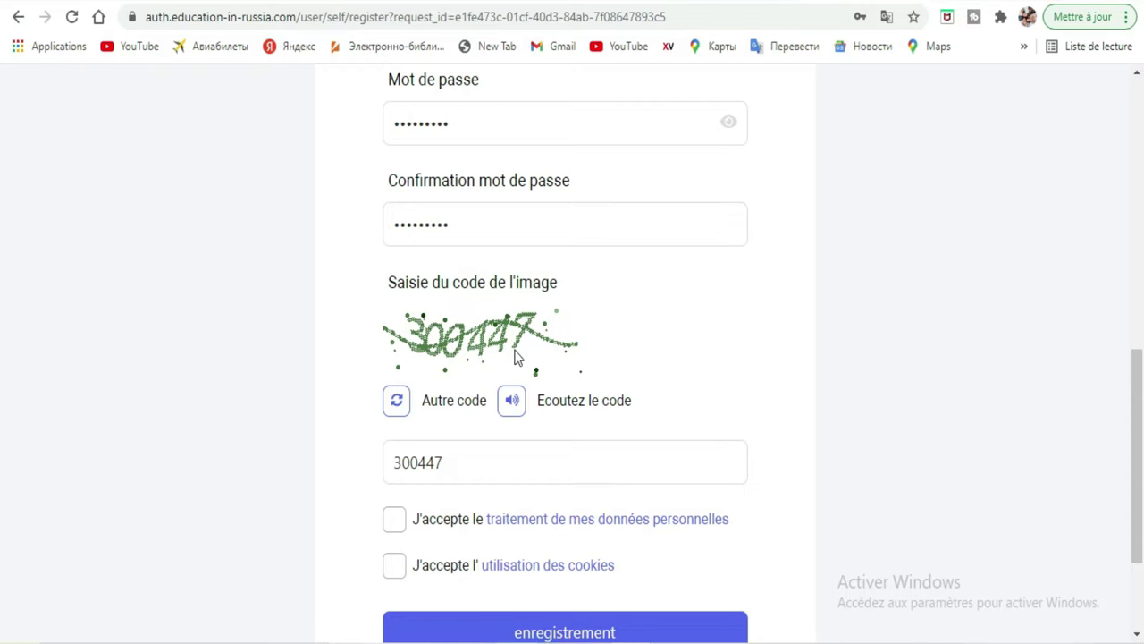
left_click_drag(1140, 410, 1141, 463)
Step: Accept the personal-data and cookie consents, submit the registration, and save the password in Chrome
left_click(400, 421)
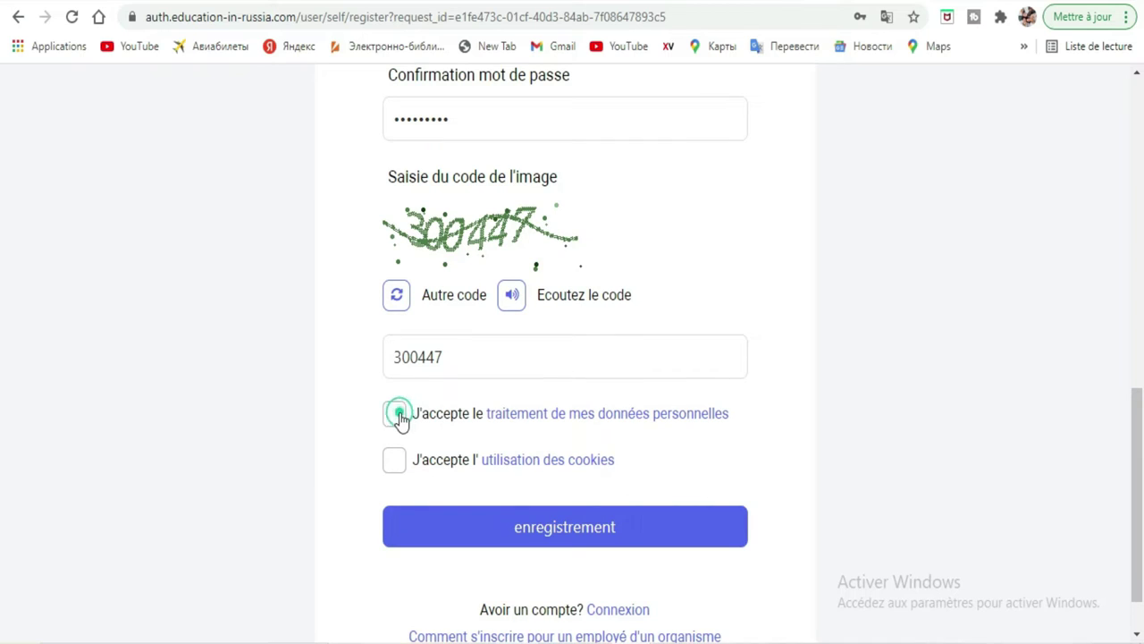
left_click(399, 465)
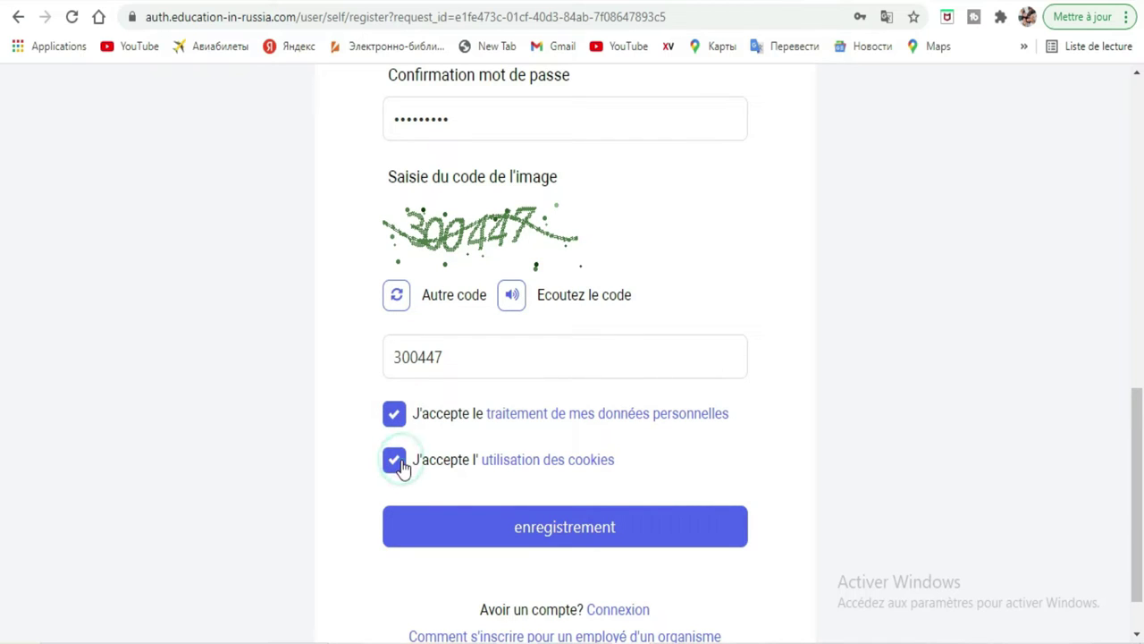
left_click(568, 529)
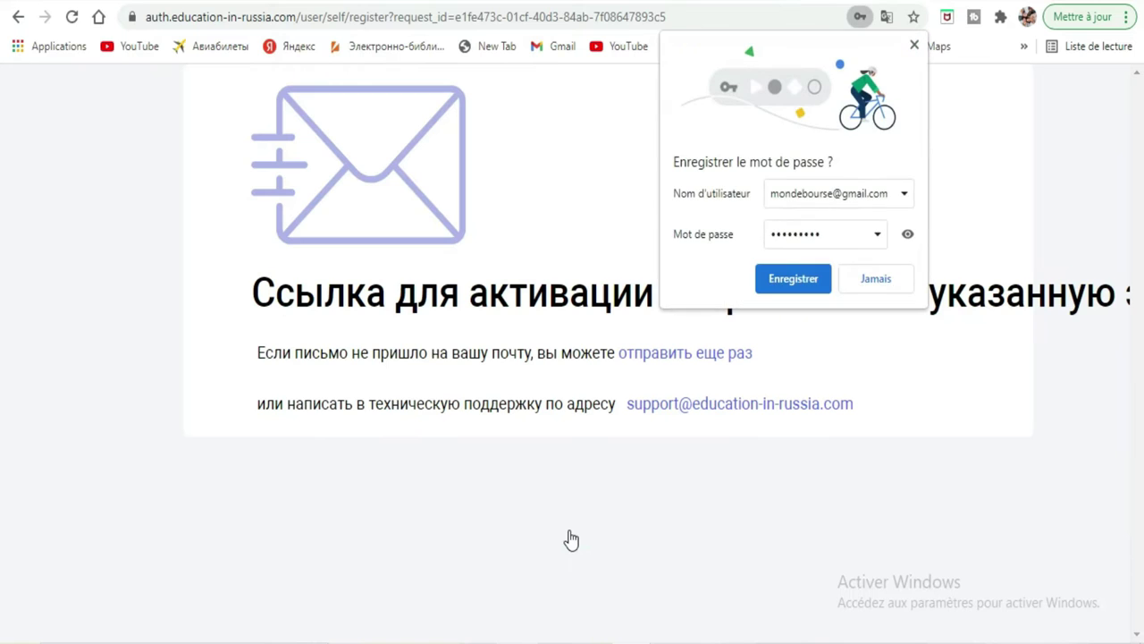
left_click(791, 284)
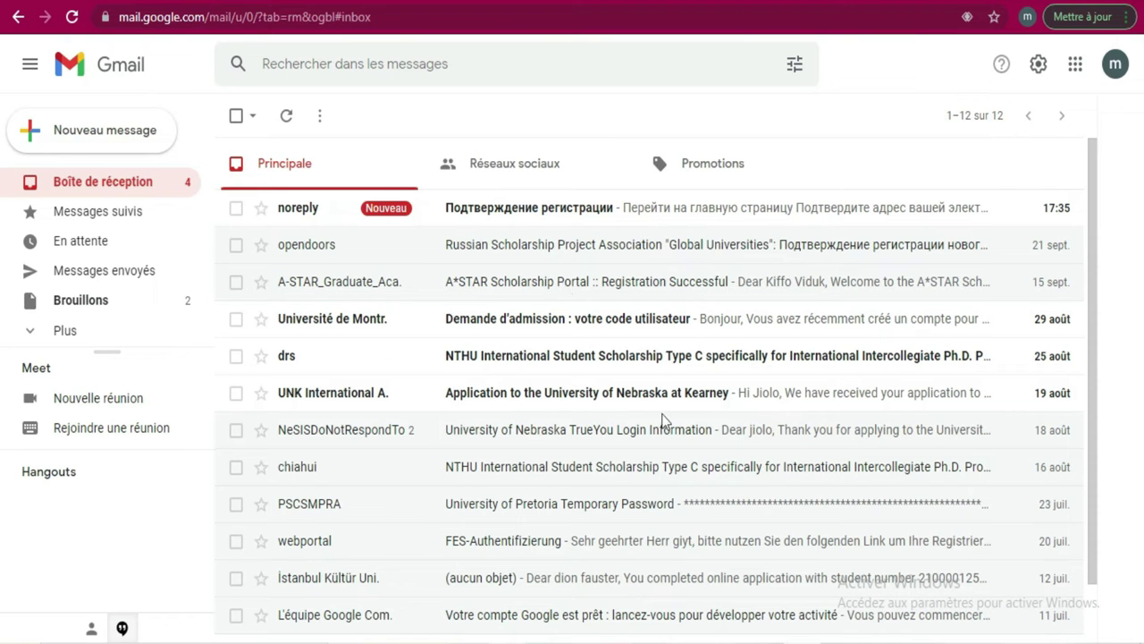
Step: Open the noreply 'Подтверждение регистрации' e-mail and confirm the account with Подтвердить
left_click(712, 211)
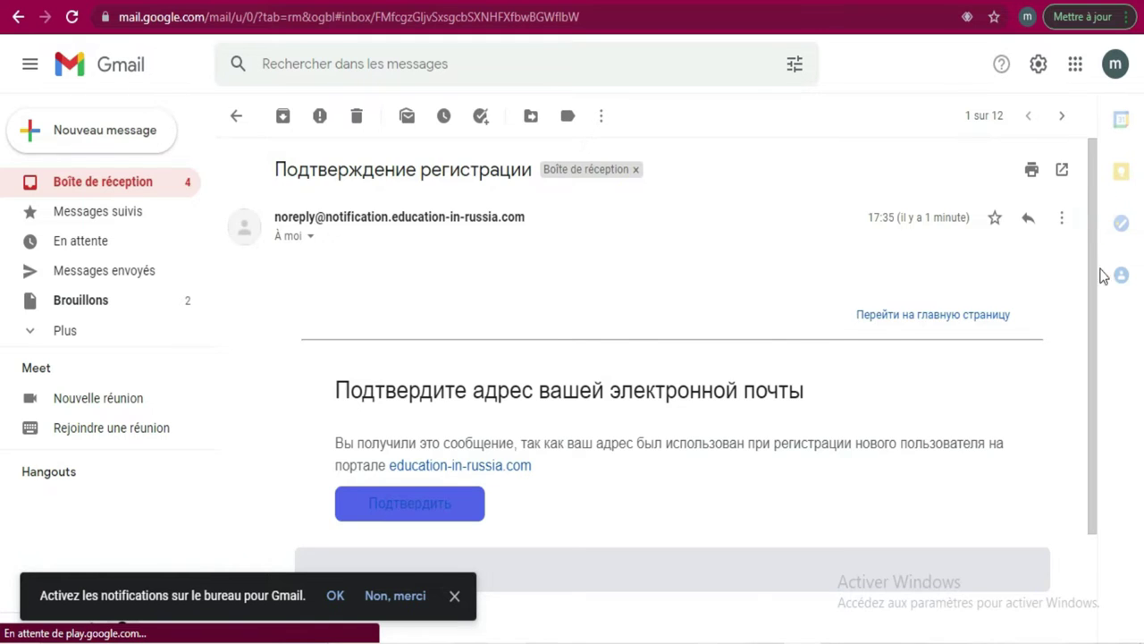
scroll(1106, 303, "down", 2)
scroll(1112, 341, "down", 1)
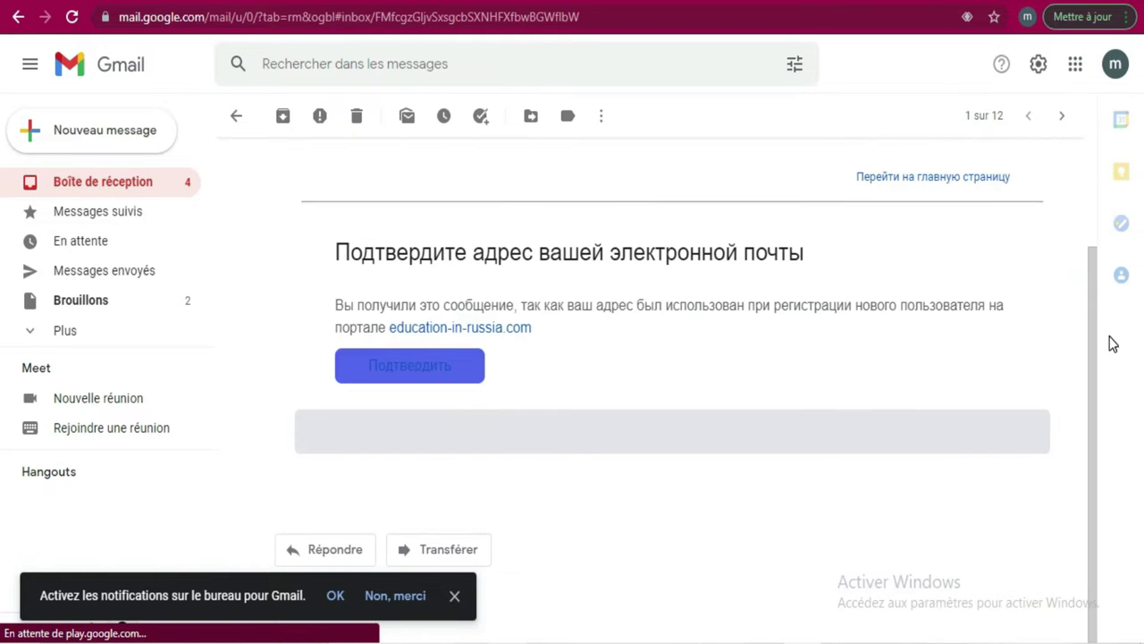
left_click(438, 371)
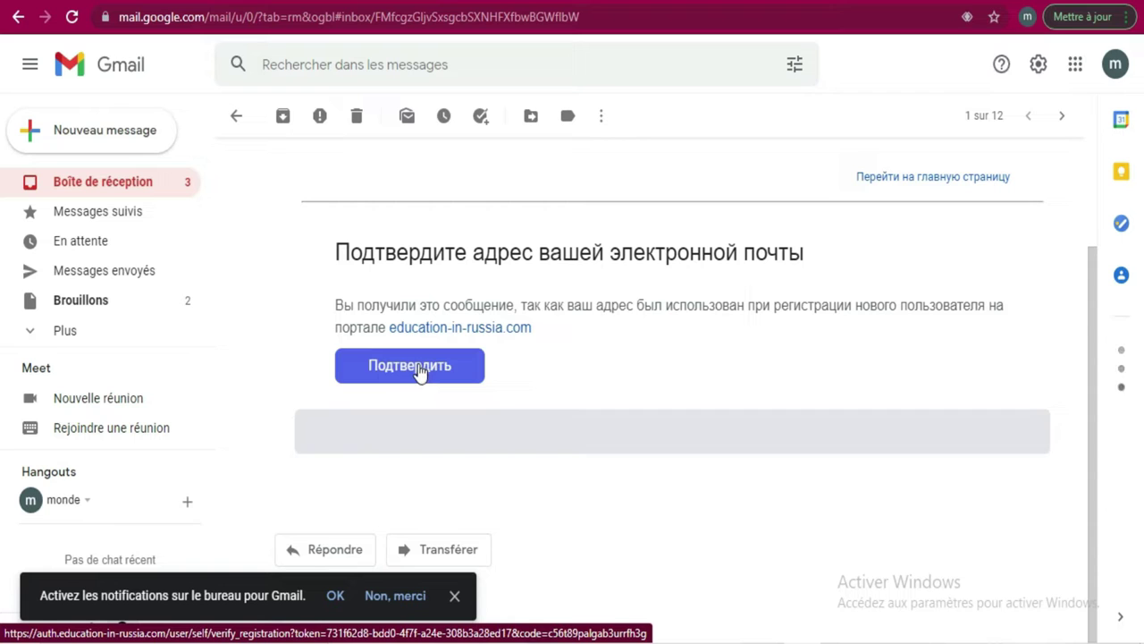
left_click(420, 371)
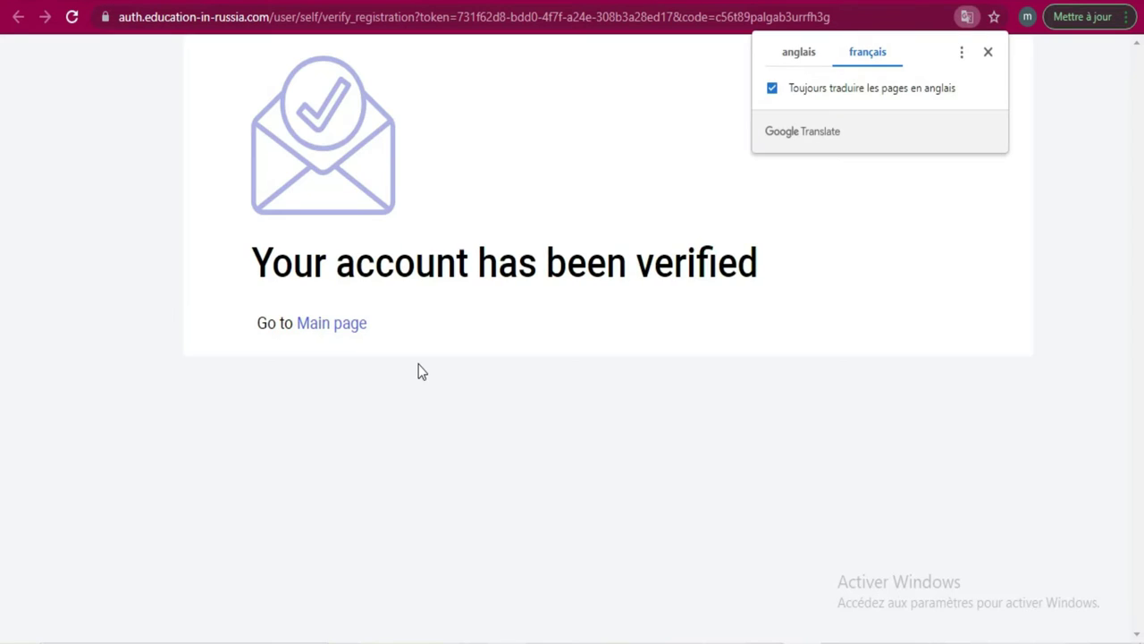
Step: Dismiss the translation prompt, go to the main page, and open the Entrer sign-in page
left_click(985, 51)
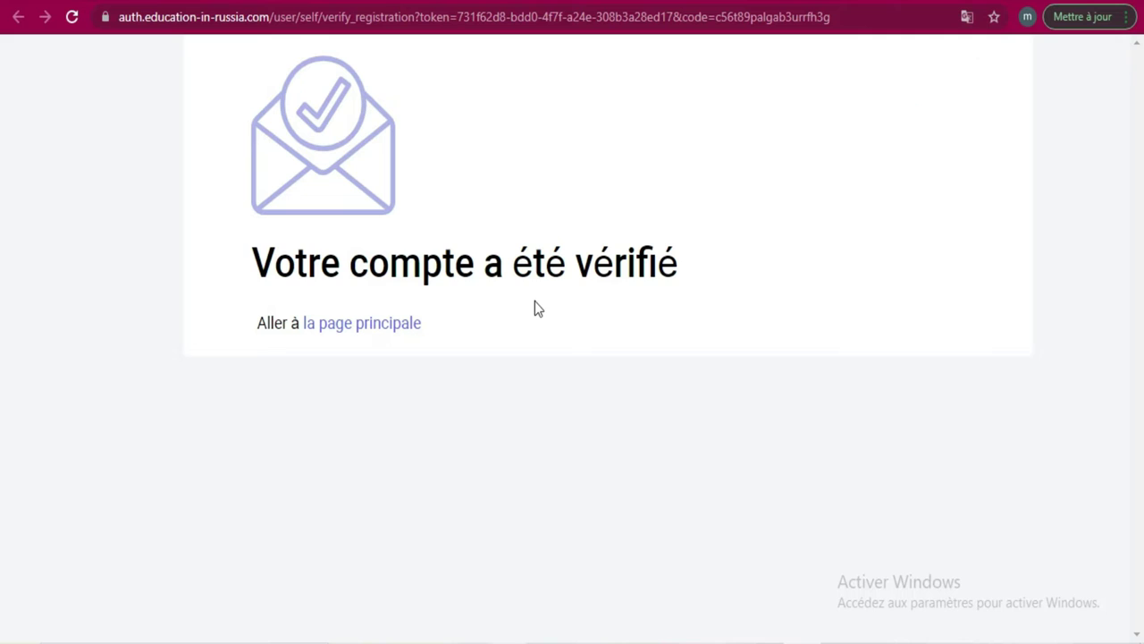
left_click(383, 330)
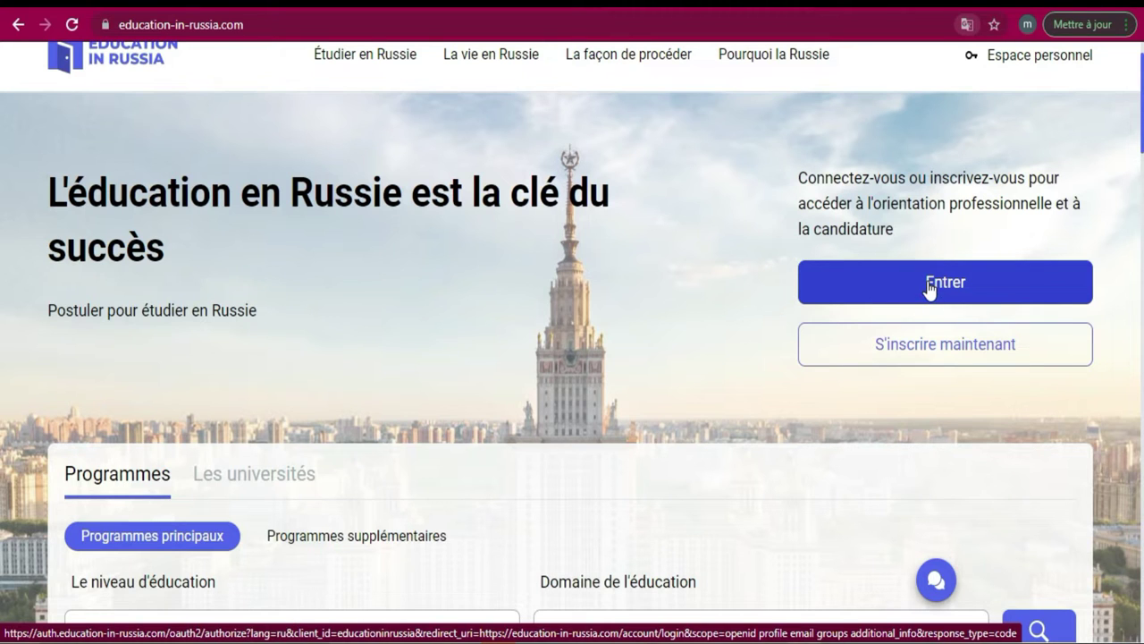
left_click(934, 302)
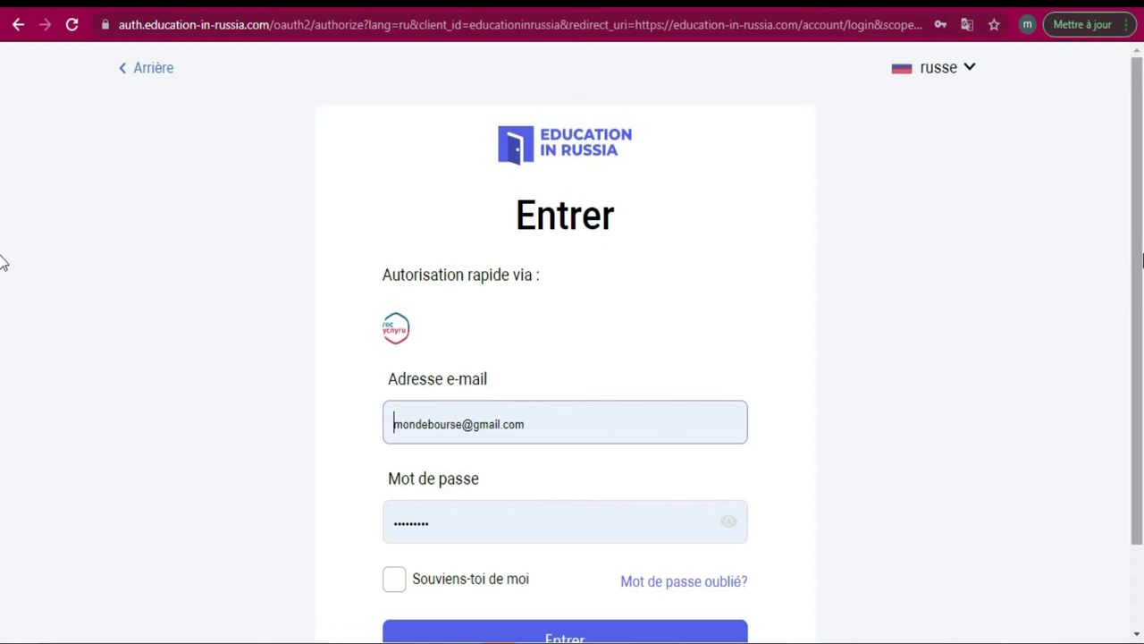
Step: Tick 'Souviens-toi de moi' and sign in with the saved credentials
scroll(3, 246, "down", 1)
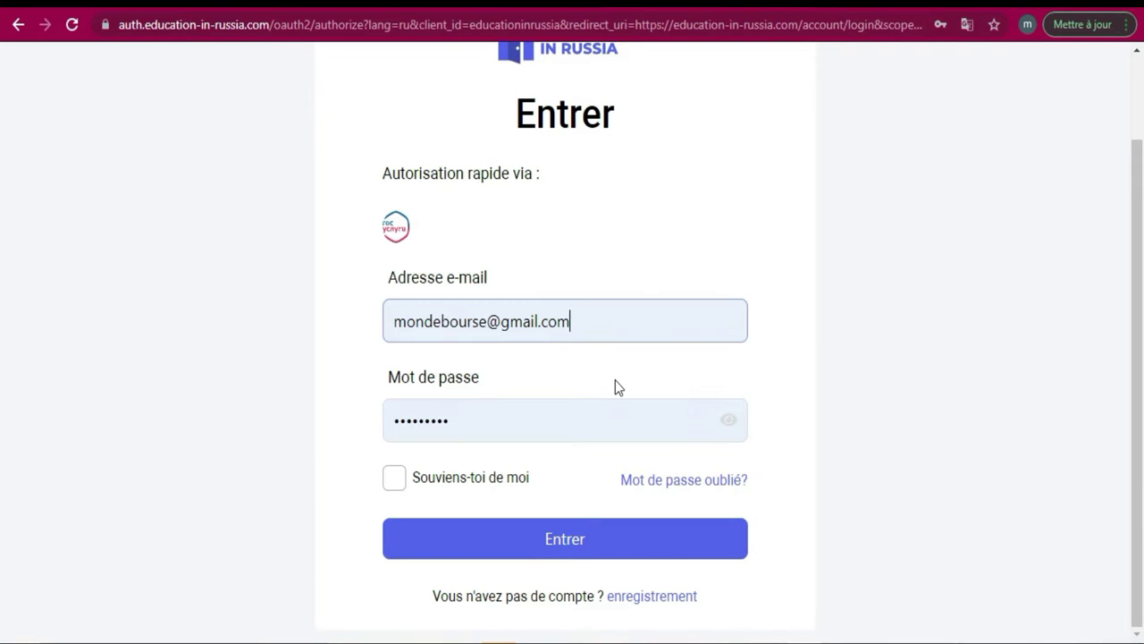
left_click(399, 485)
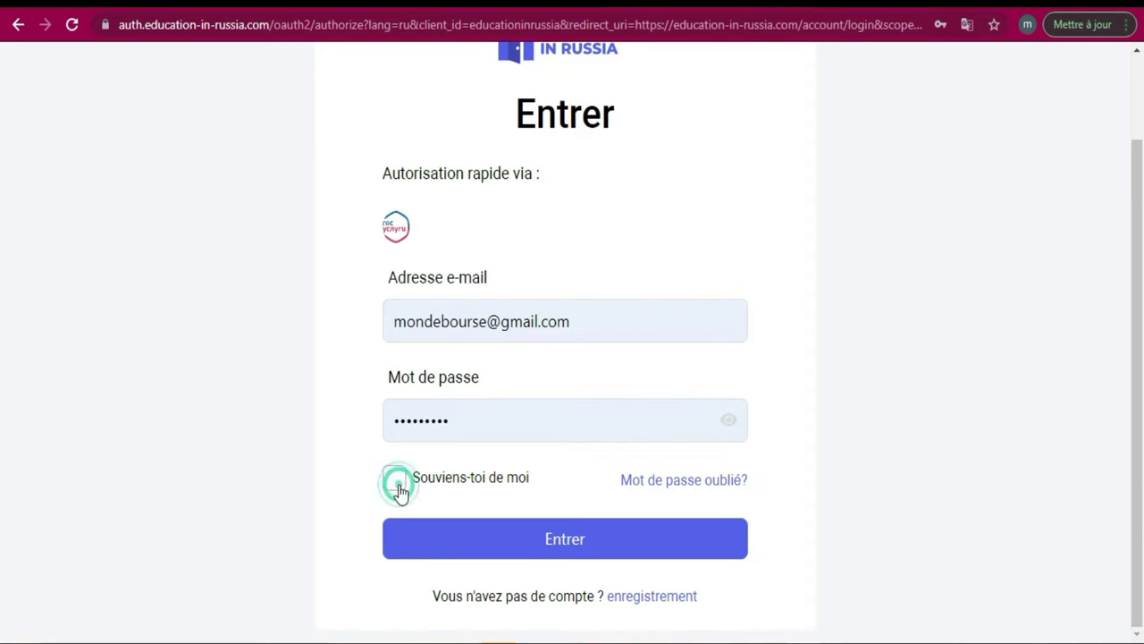
left_click(584, 545)
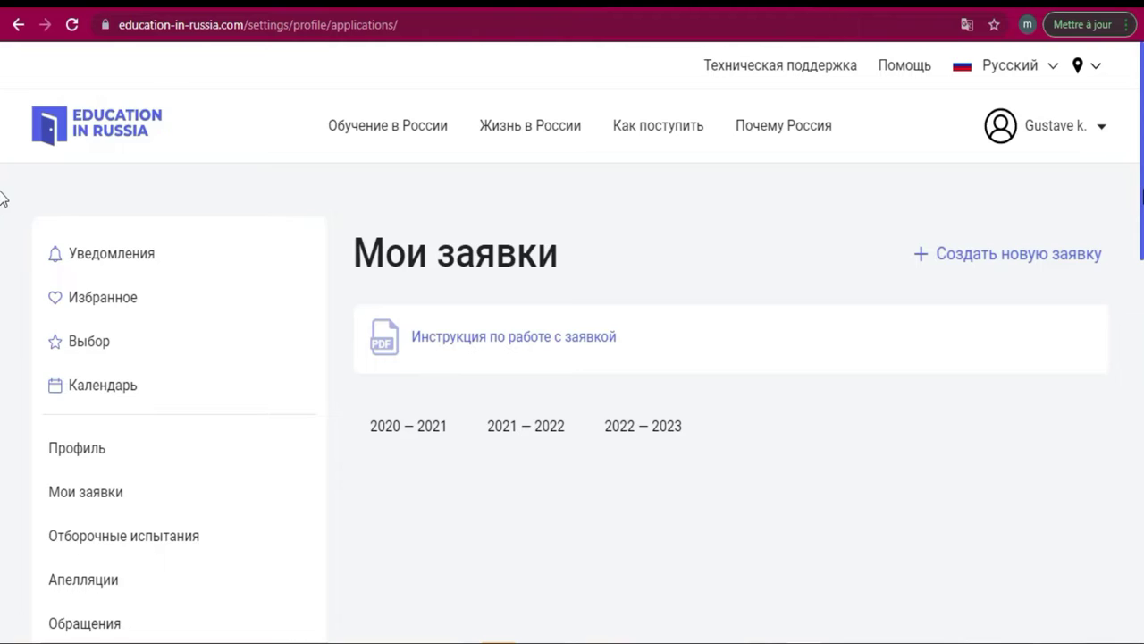
Step: Open the 'Инструкция по работе с заявкой' PDF from the Мои заявки page
scroll(3, 229, "down", 1)
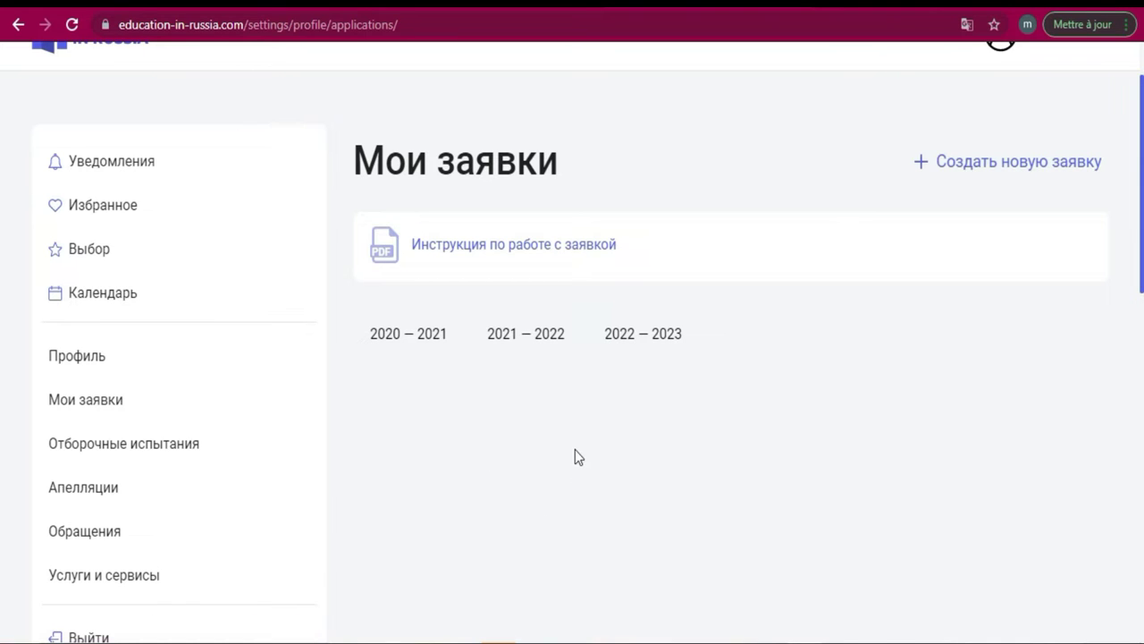
left_click(454, 248)
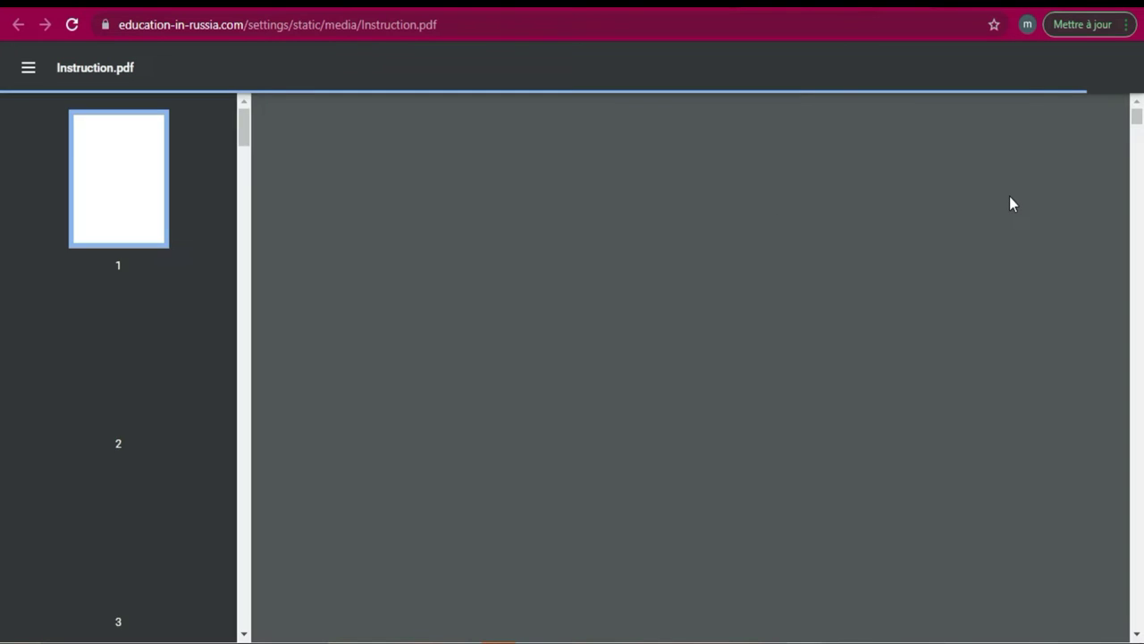
Step: Scroll through the opening pages of Instruction.pdf
scroll(690, 367, "down", 20)
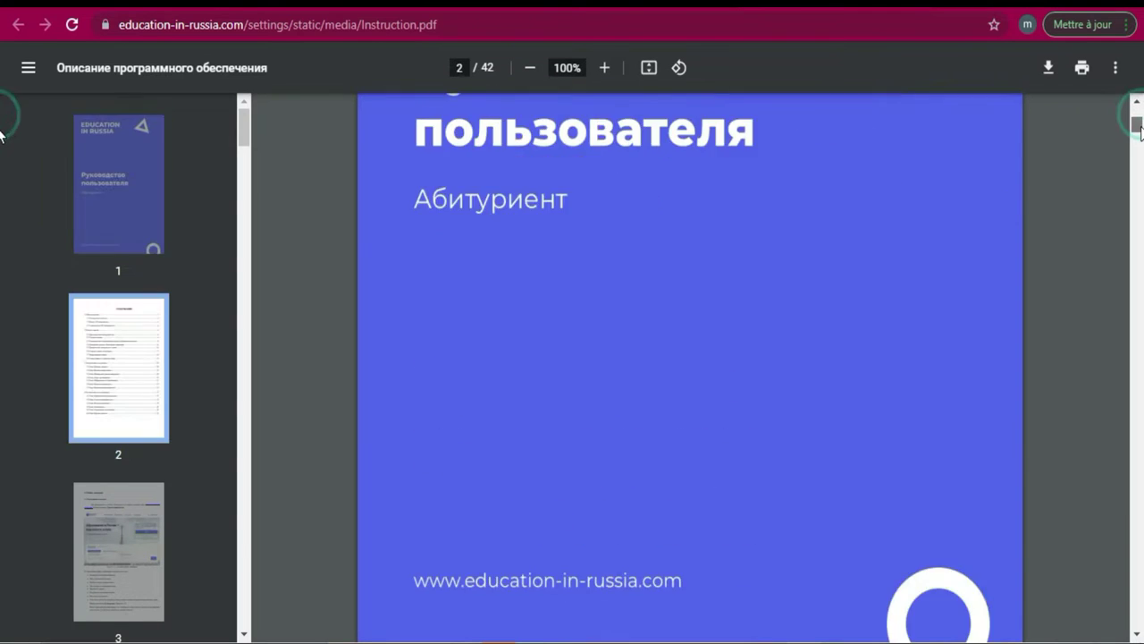
scroll(690, 367, "down", 5)
scroll(690, 367, "up", 8)
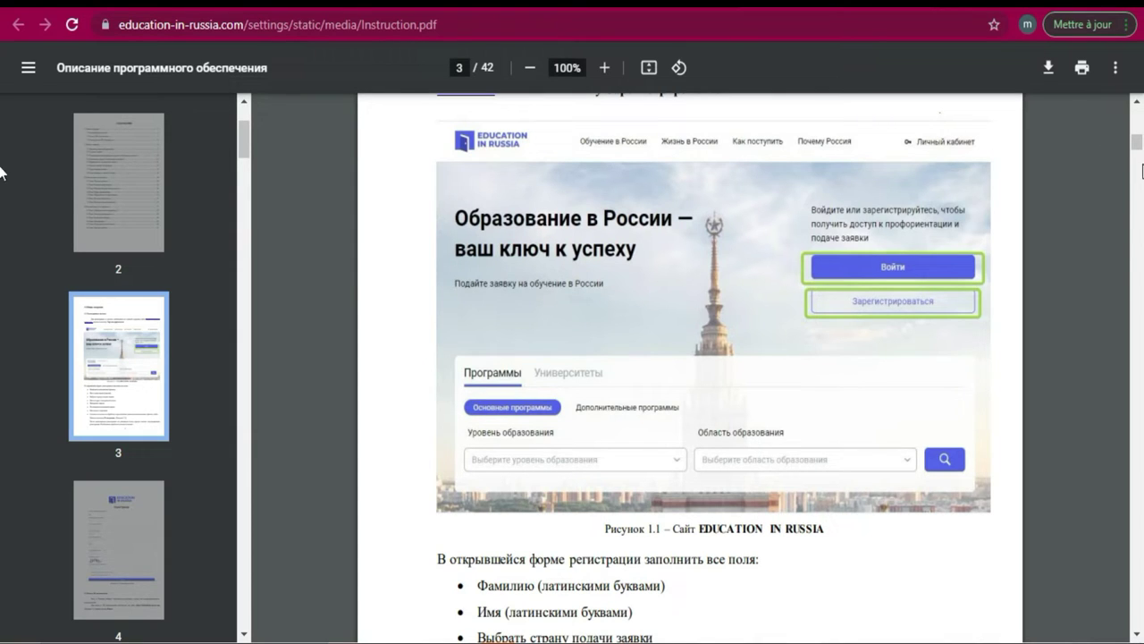
left_click(1137, 144)
scroll(1139, 159, "down", 7)
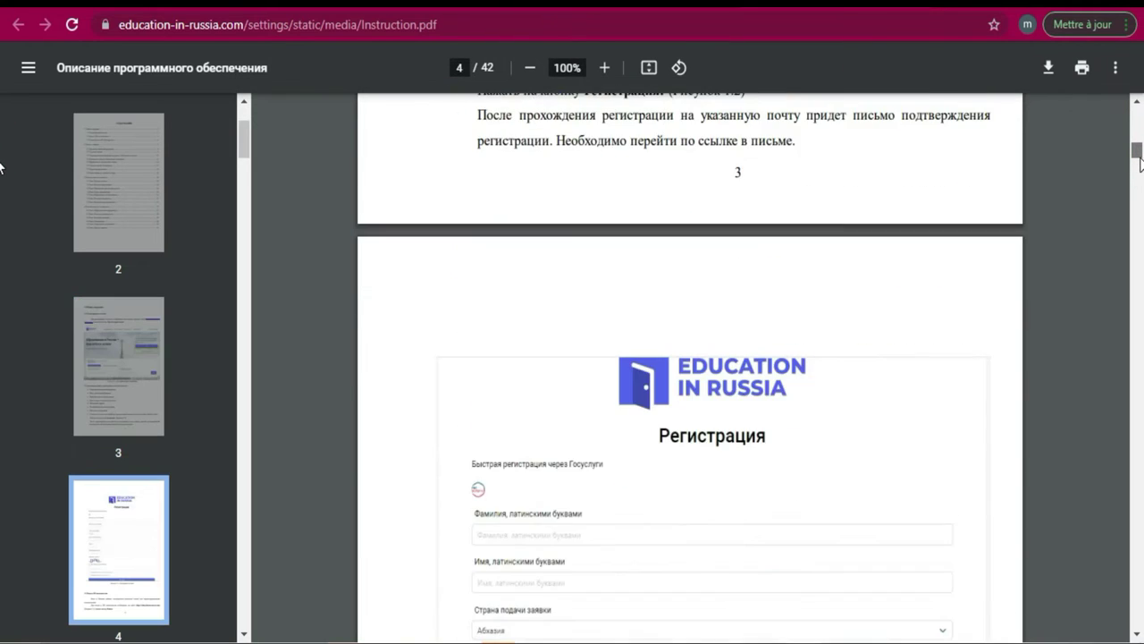
scroll(1143, 165, "down", 1)
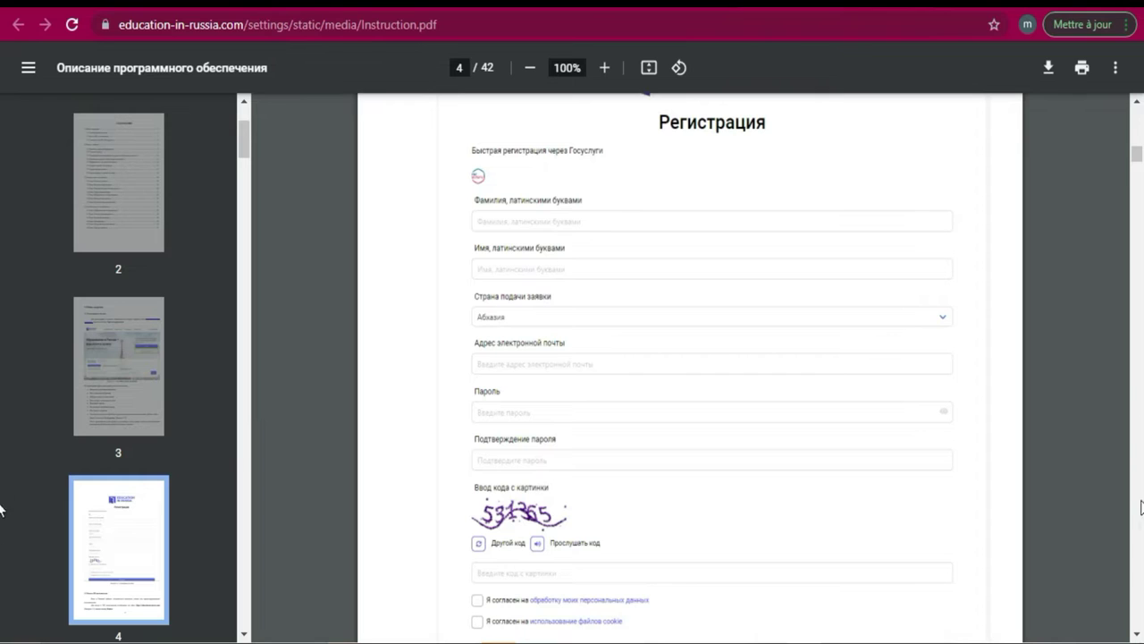
left_click(1136, 635)
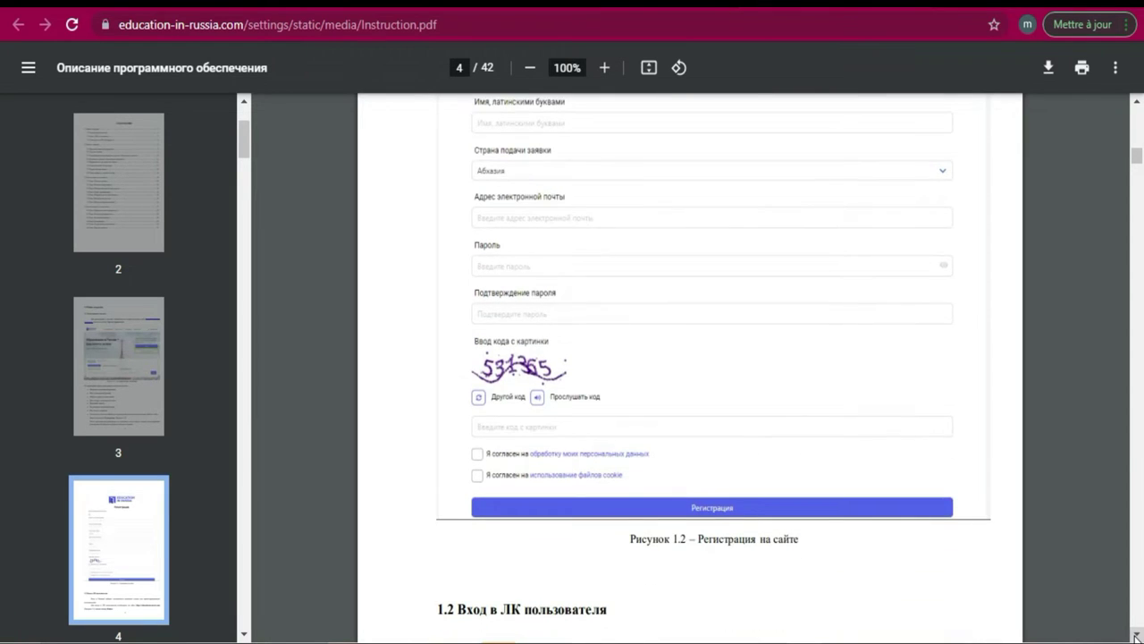
Step: Read the main-menu pages 6–8 of the guide, then close the PDF tab
scroll(1136, 635, "down", 4)
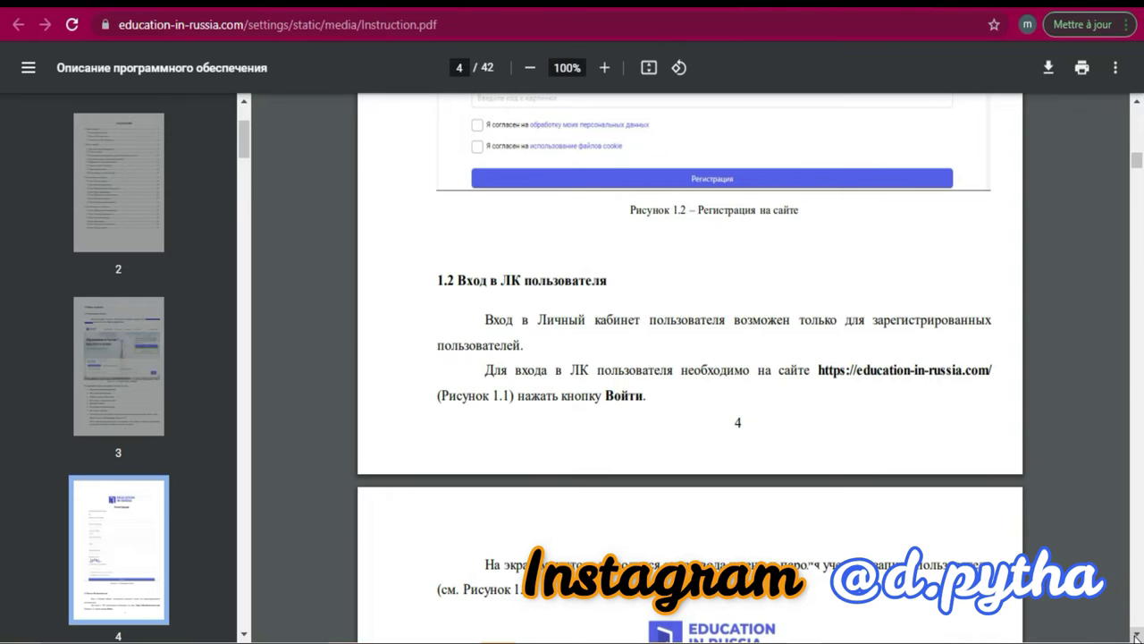
scroll(1136, 635, "down", 1)
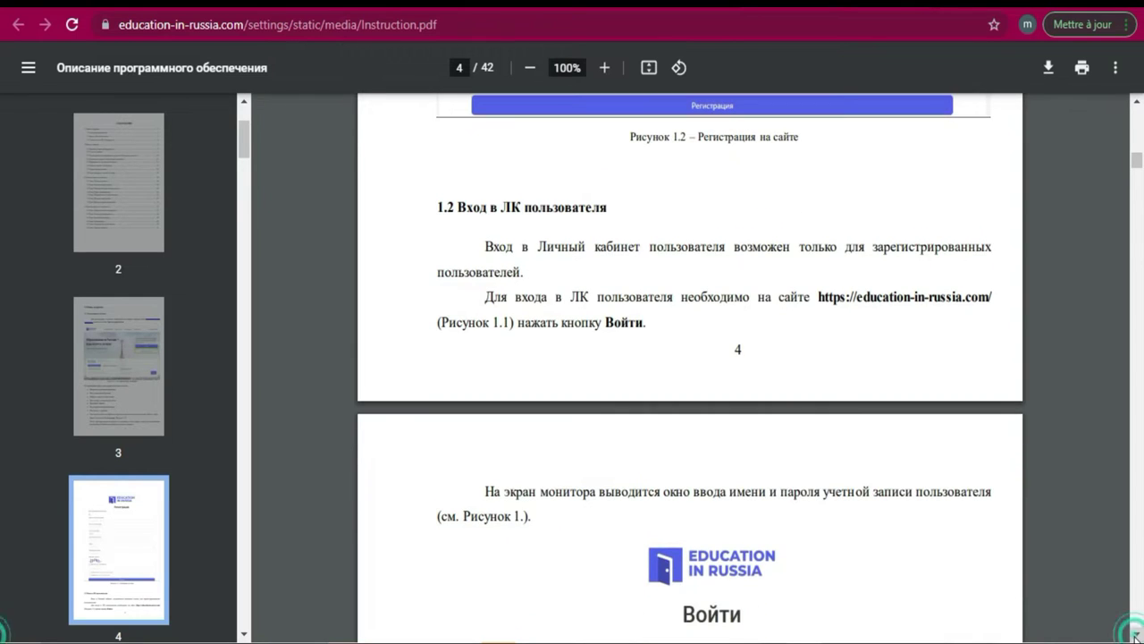
scroll(1136, 634, "down", 5)
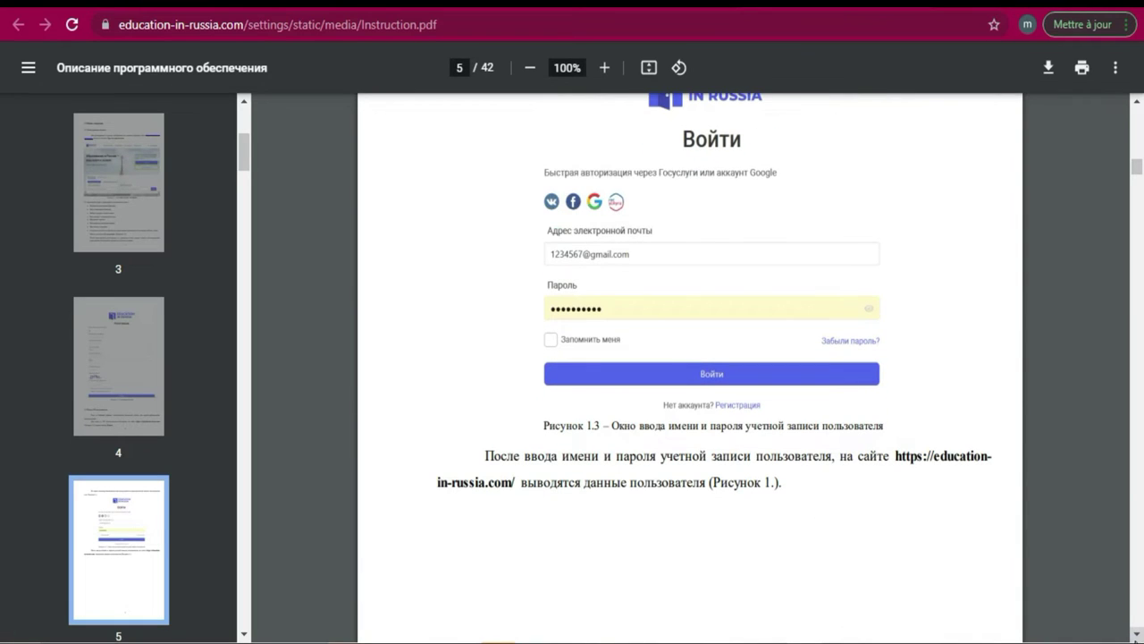
scroll(1136, 635, "down", 5)
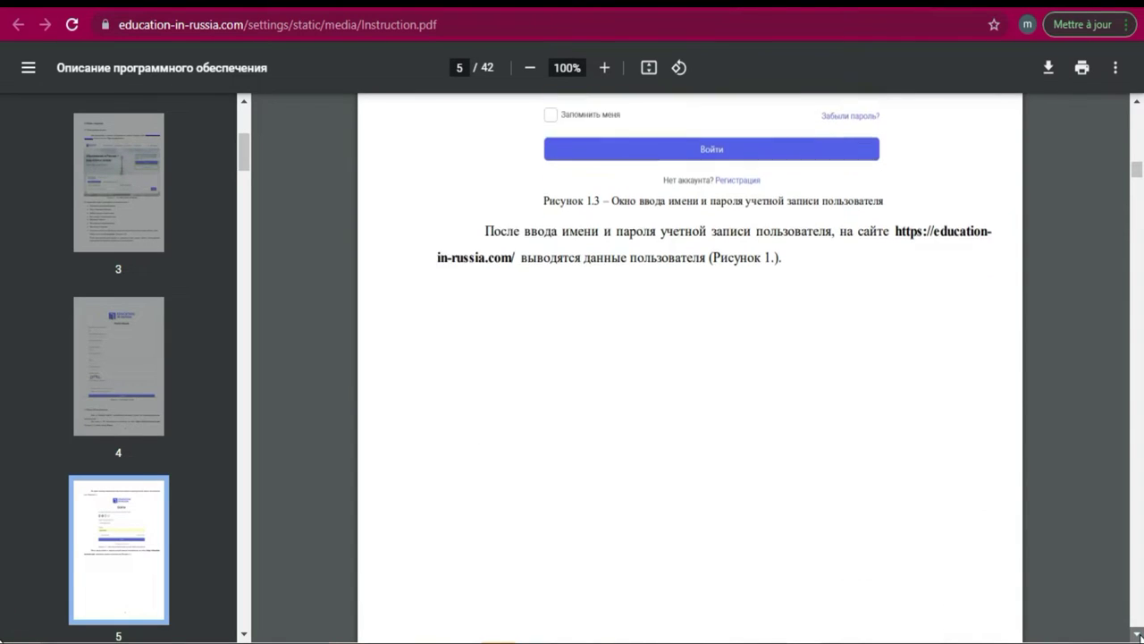
scroll(1136, 635, "down", 7)
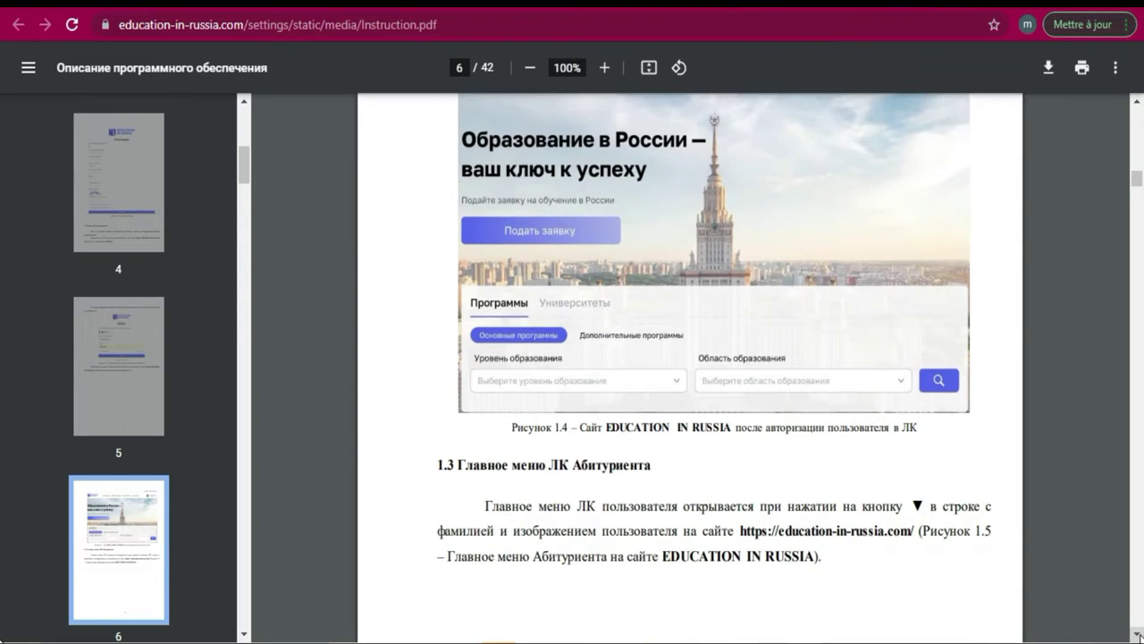
scroll(1136, 634, "down", 1)
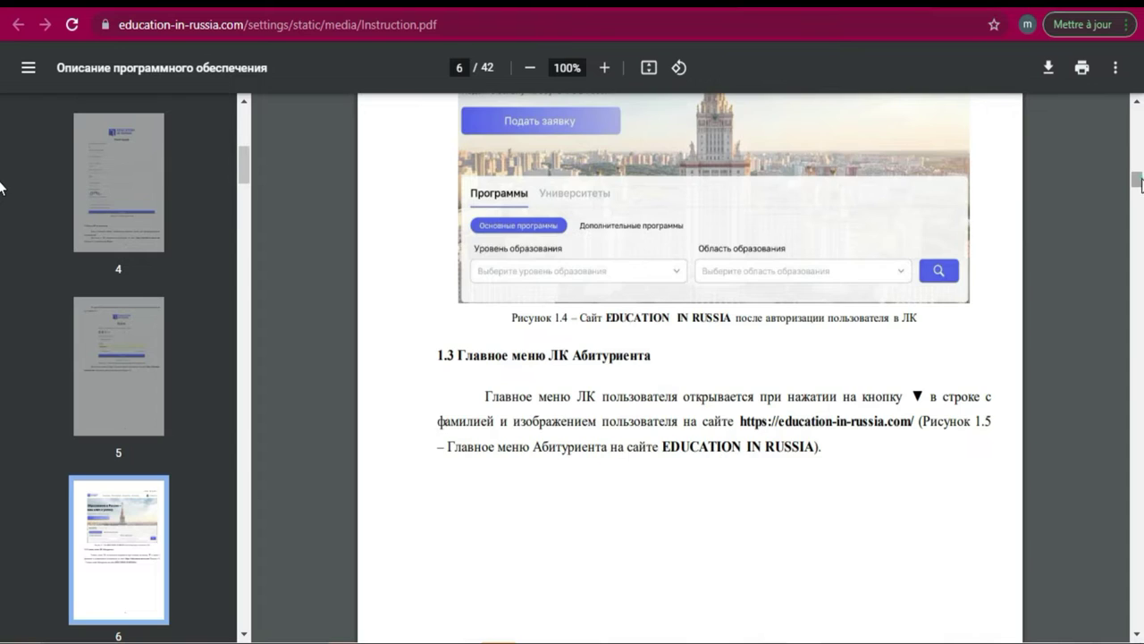
scroll(0, 188, "down", 10)
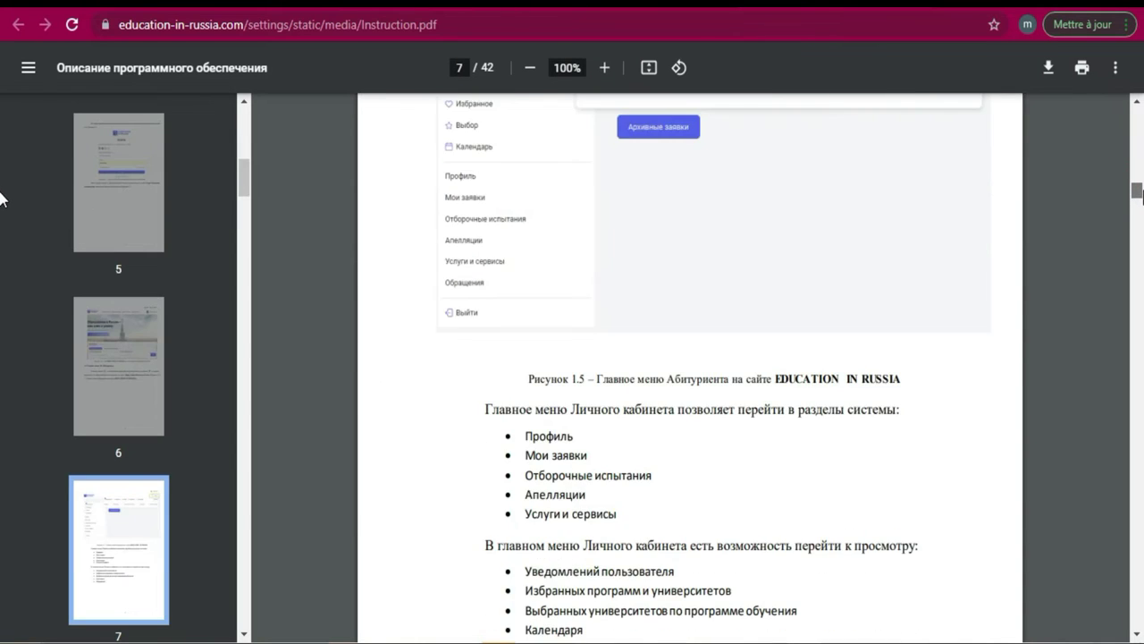
scroll(0, 195, "up", 4)
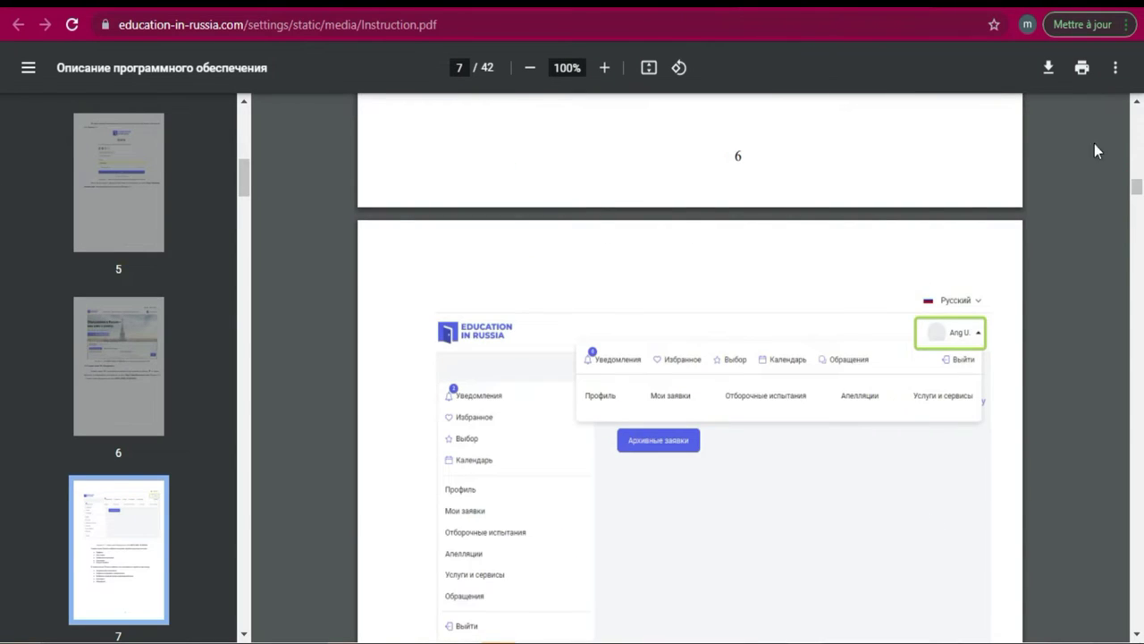
left_click(1137, 190)
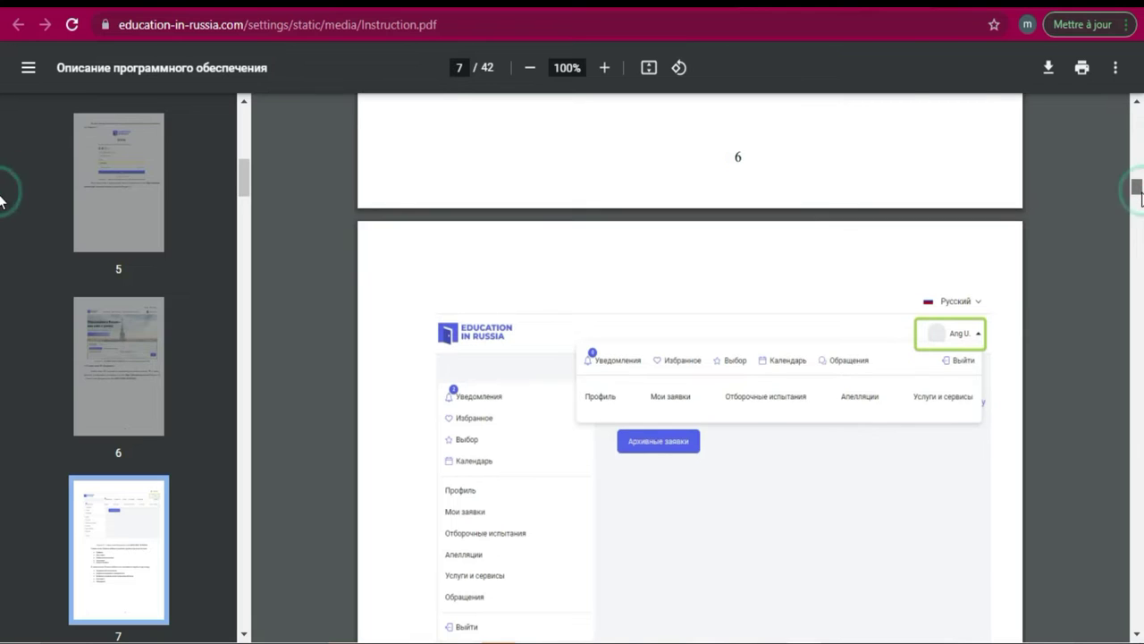
left_click_drag(1137, 189, 1137, 193)
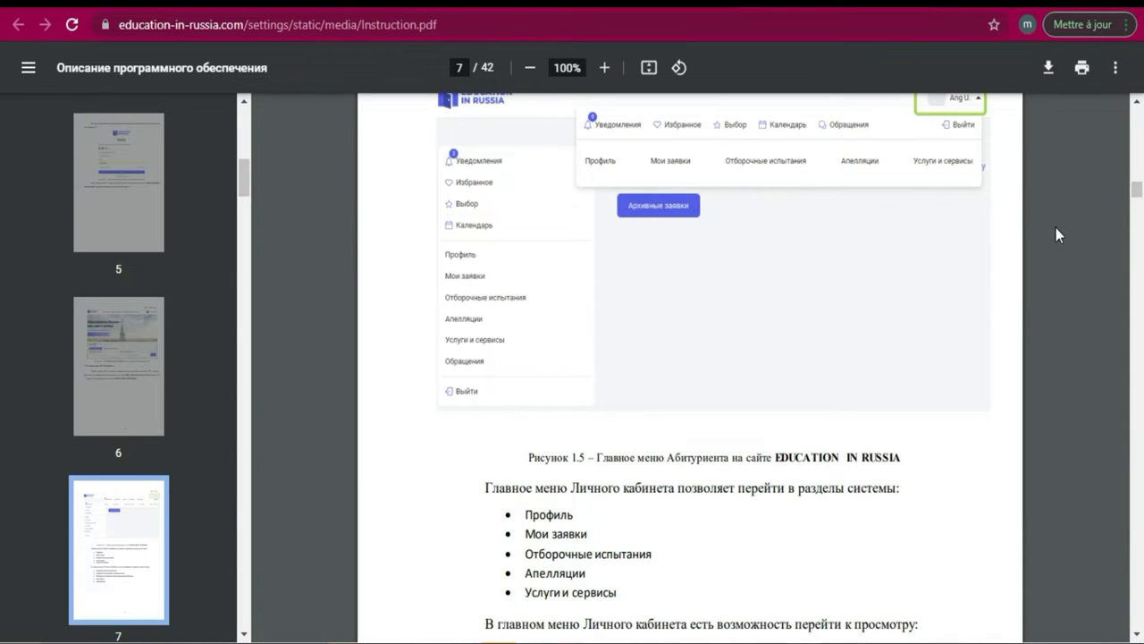
left_click_drag(1139, 192, 1133, 117)
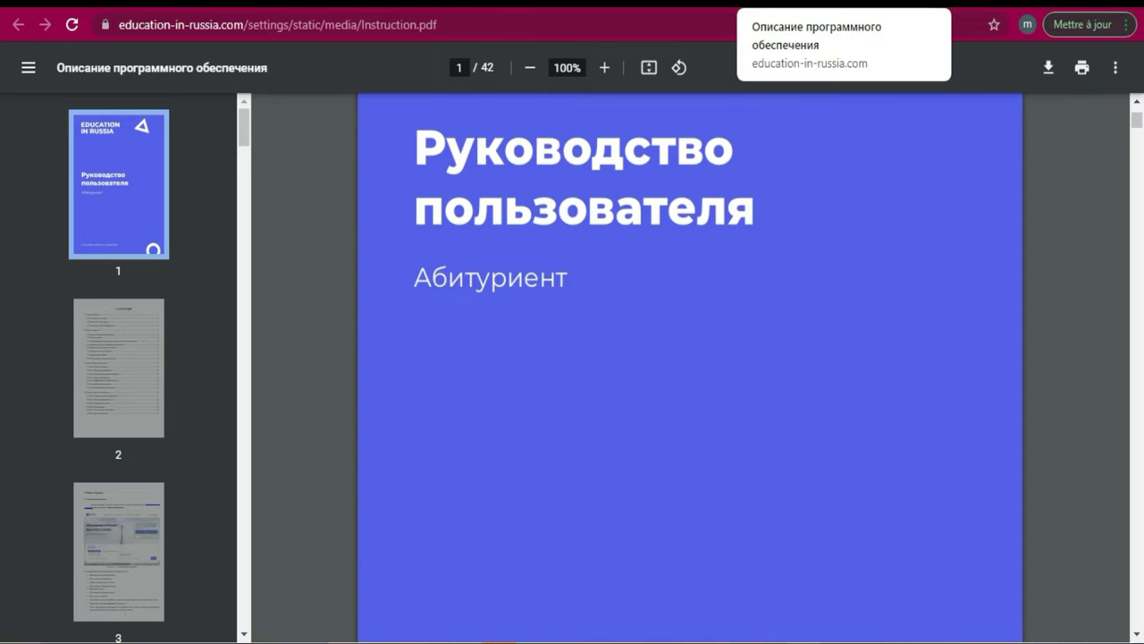
key("ctrl+w")
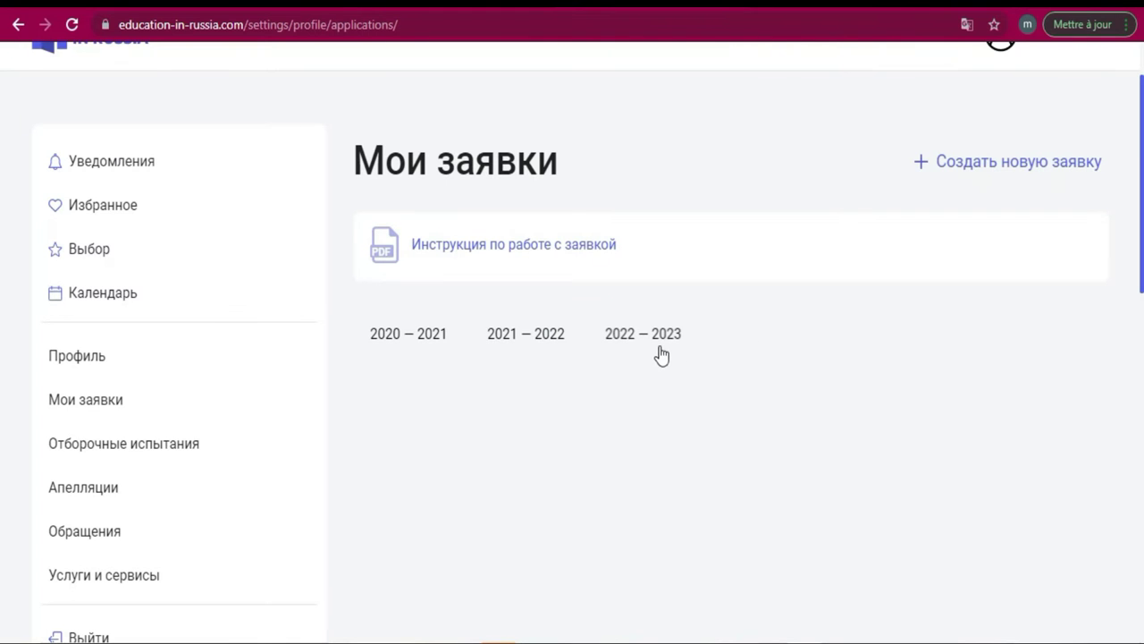
Step: Create a new application with 'Создать новую заявку' to reach its Анкета form
left_click(969, 171)
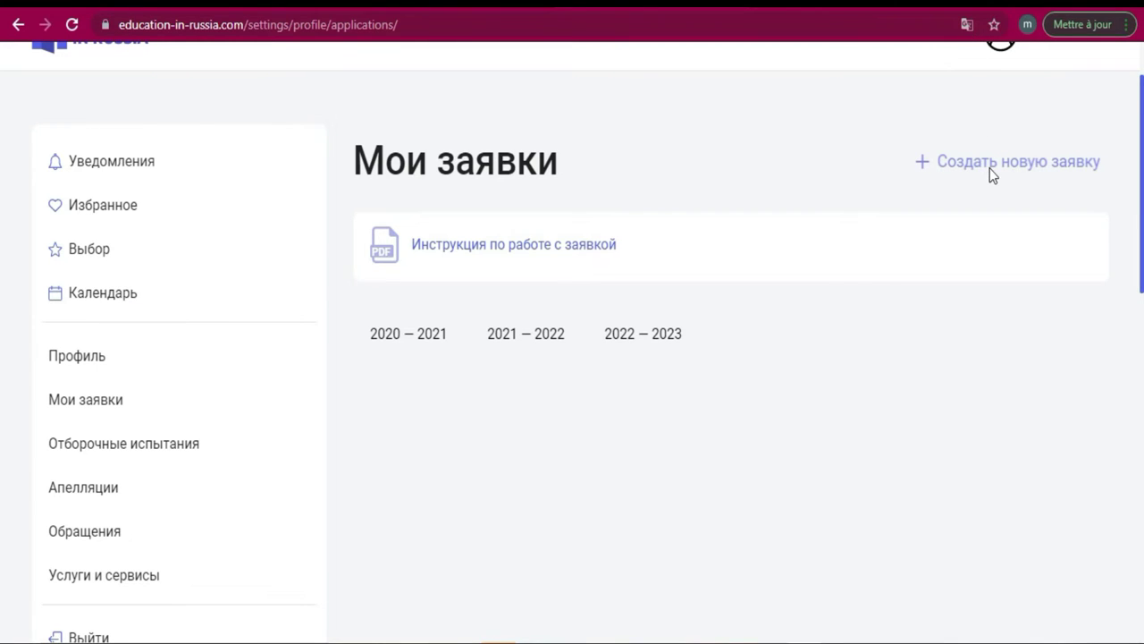
left_click(1032, 174)
left_click(1023, 173)
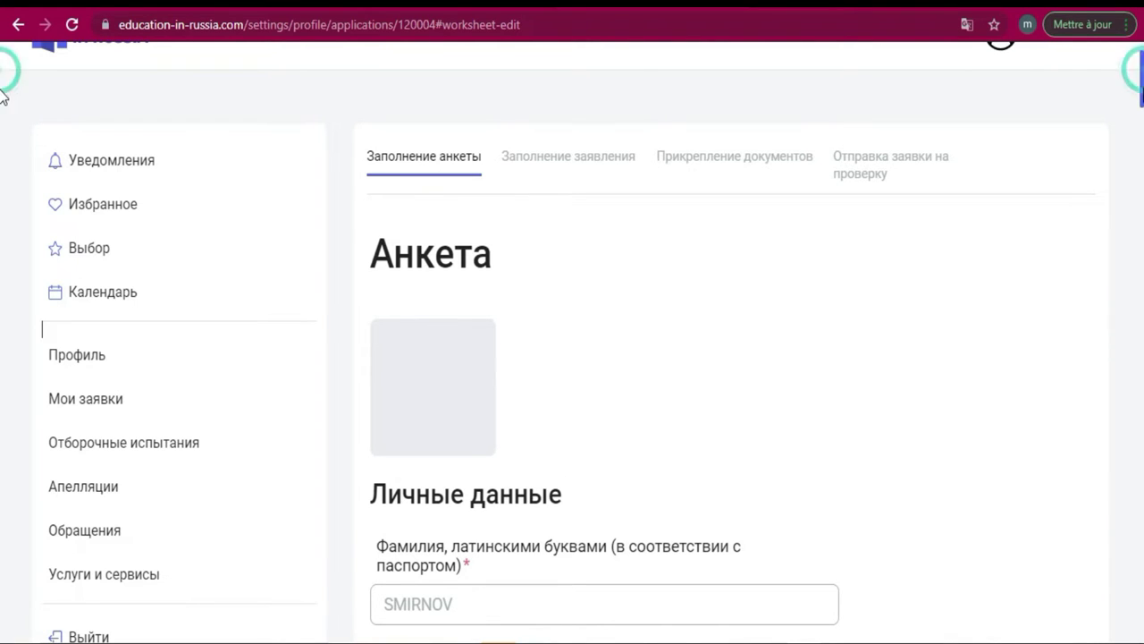
scroll(3, 161, "down", 10)
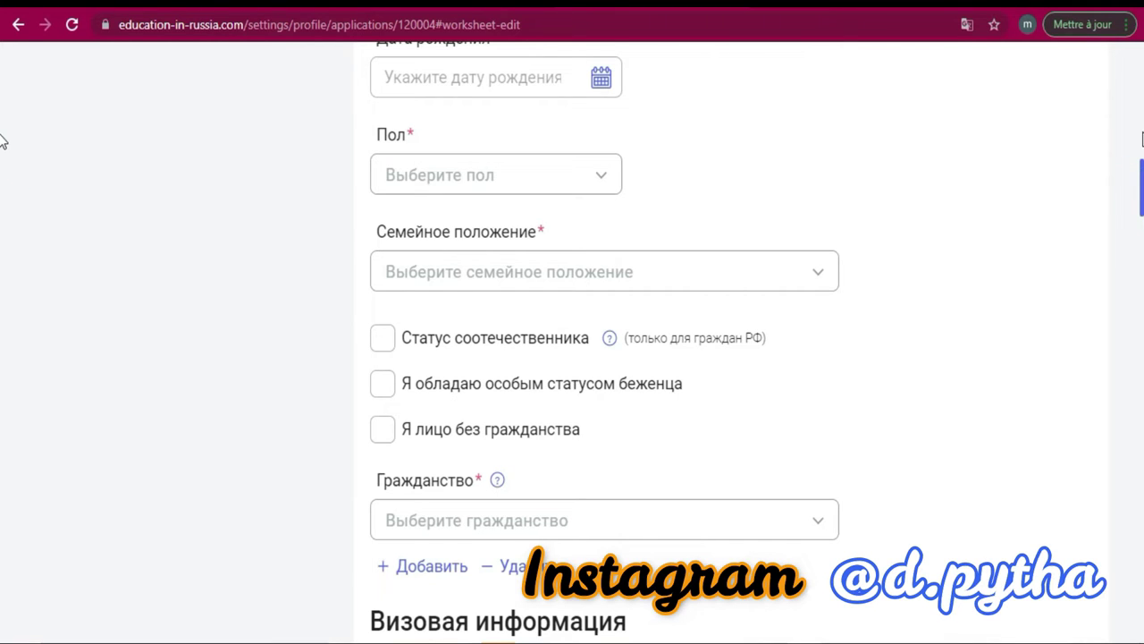
scroll(3, 141, "up", 5)
scroll(3, 141, "up", 5)
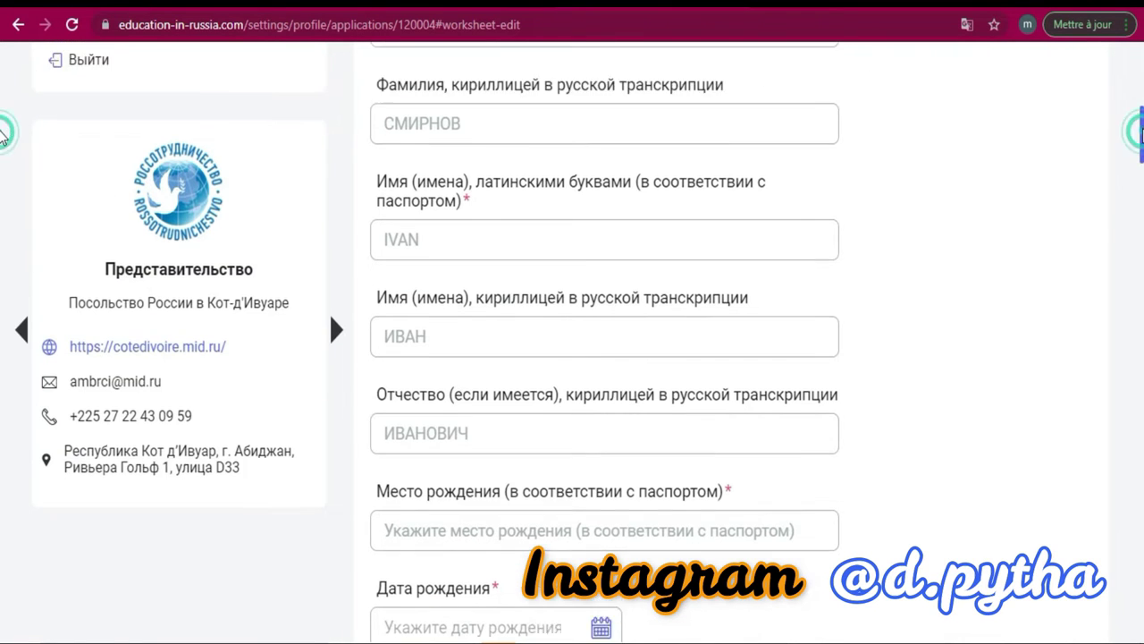
scroll(3, 98, "down", 1)
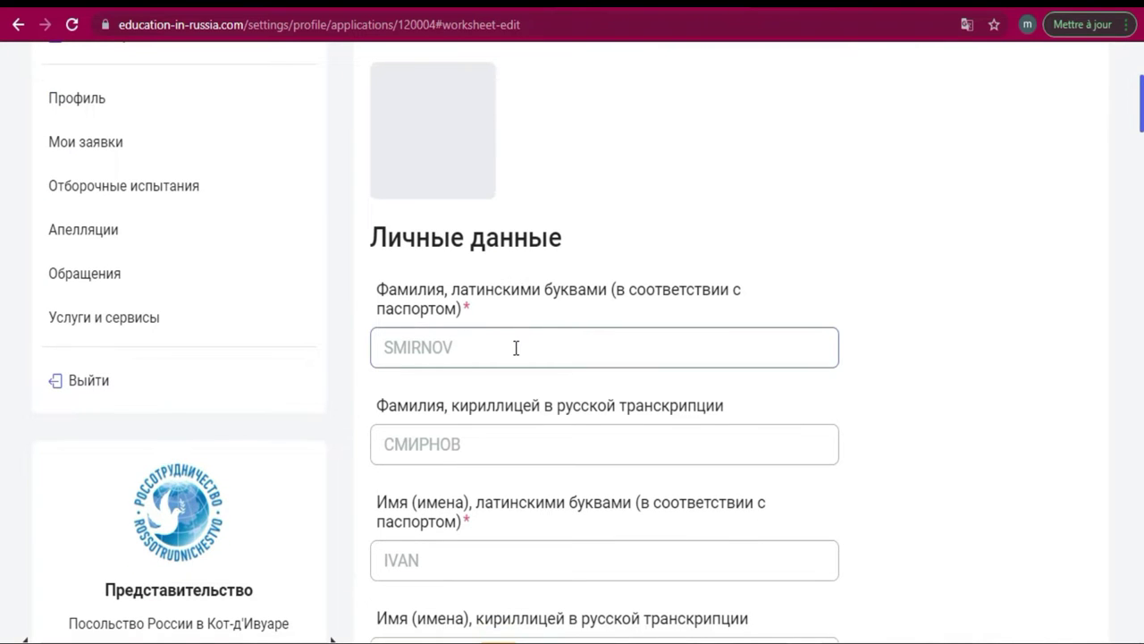
Step: Translate the questionnaire page into French with Google Translate, retrying after the error
left_click(966, 26)
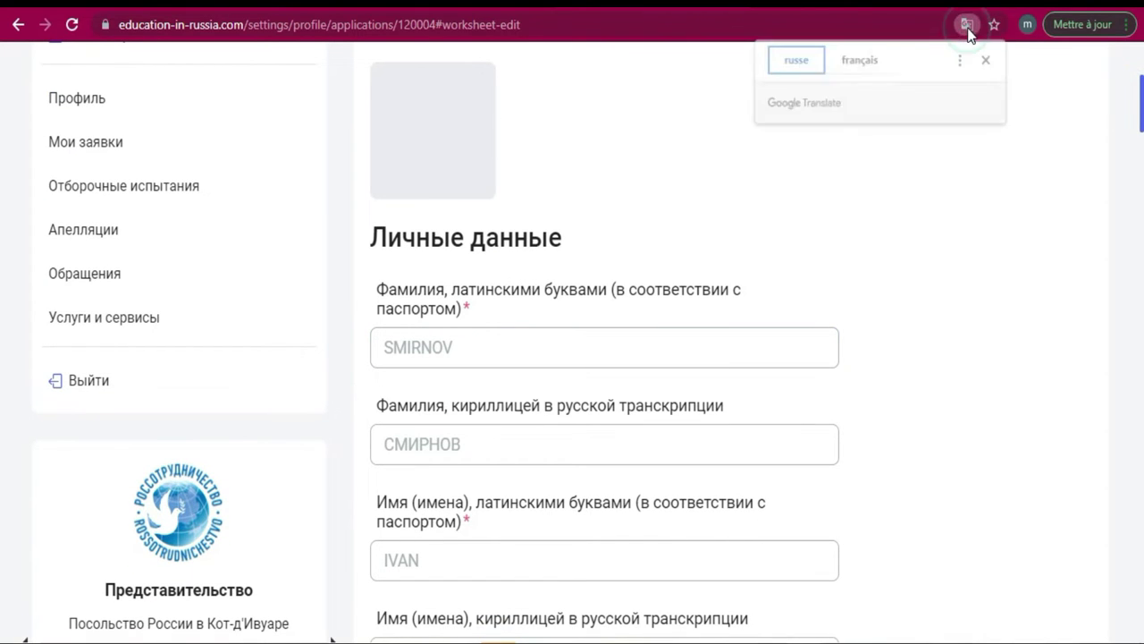
left_click(859, 63)
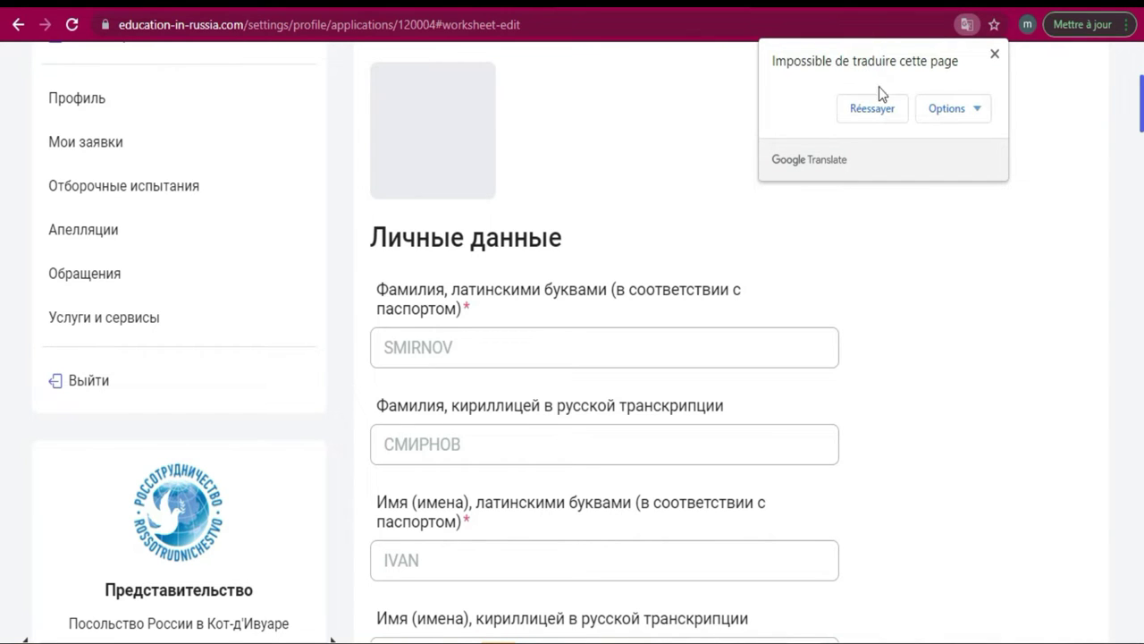
left_click(878, 109)
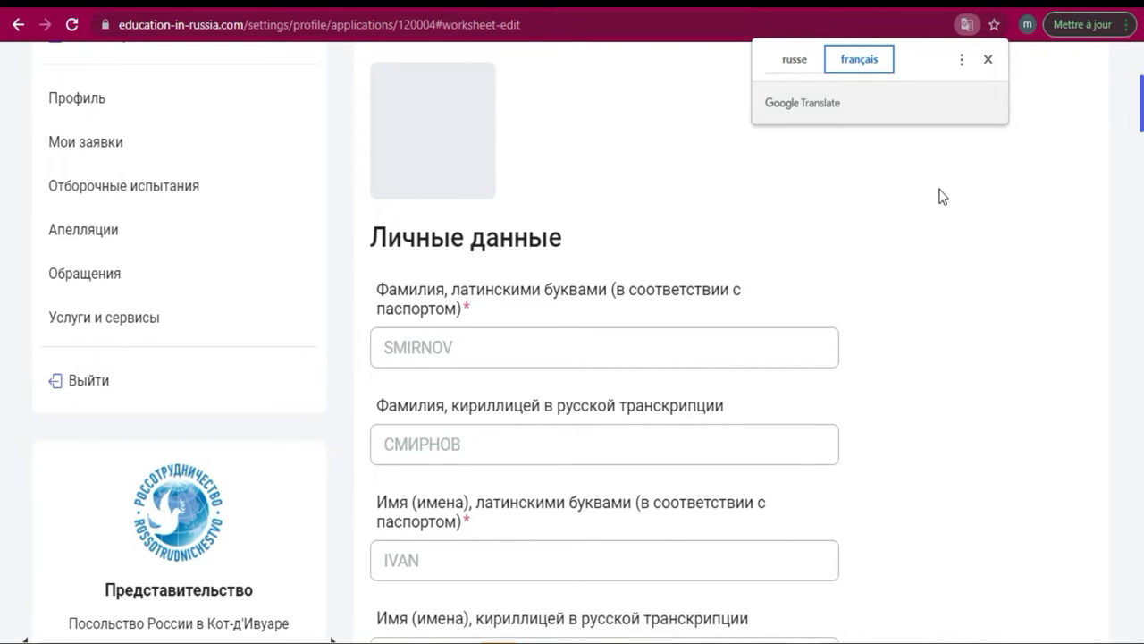
left_click(565, 318)
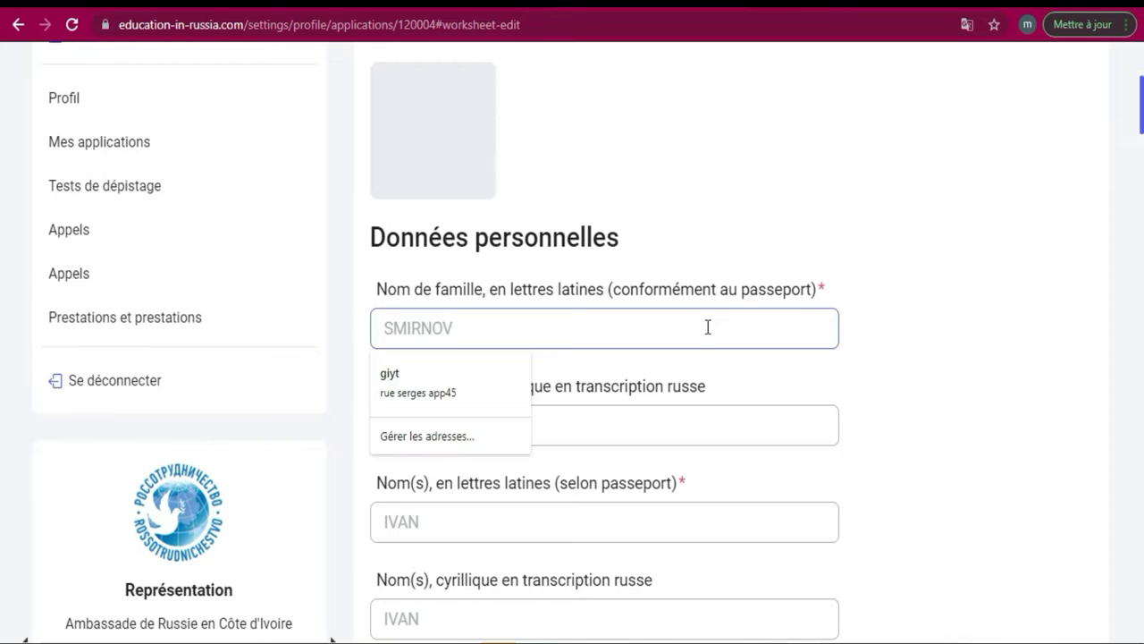
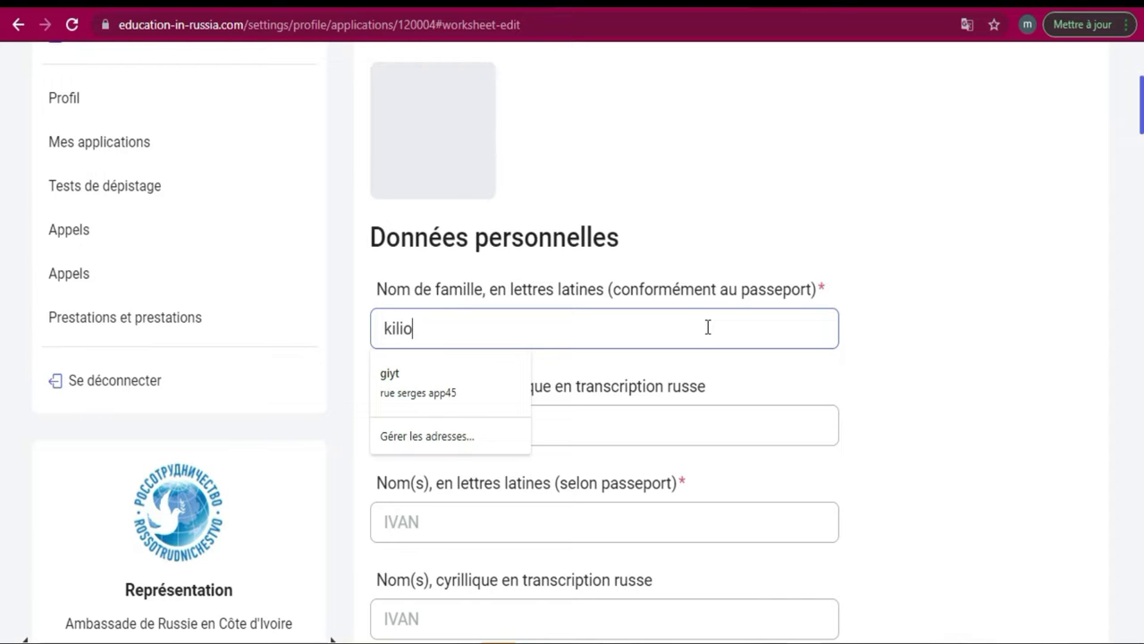
Step: Type the applicant's surname in Latin letters into the Latin surname field
left_click(565, 432)
left_click(566, 432)
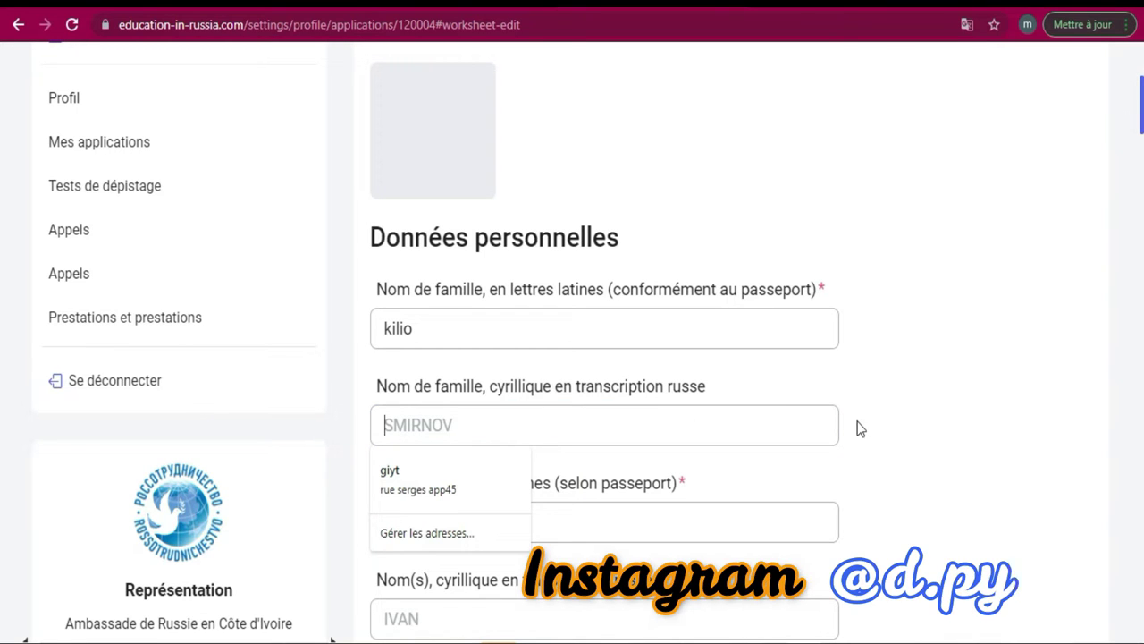
left_click(743, 429)
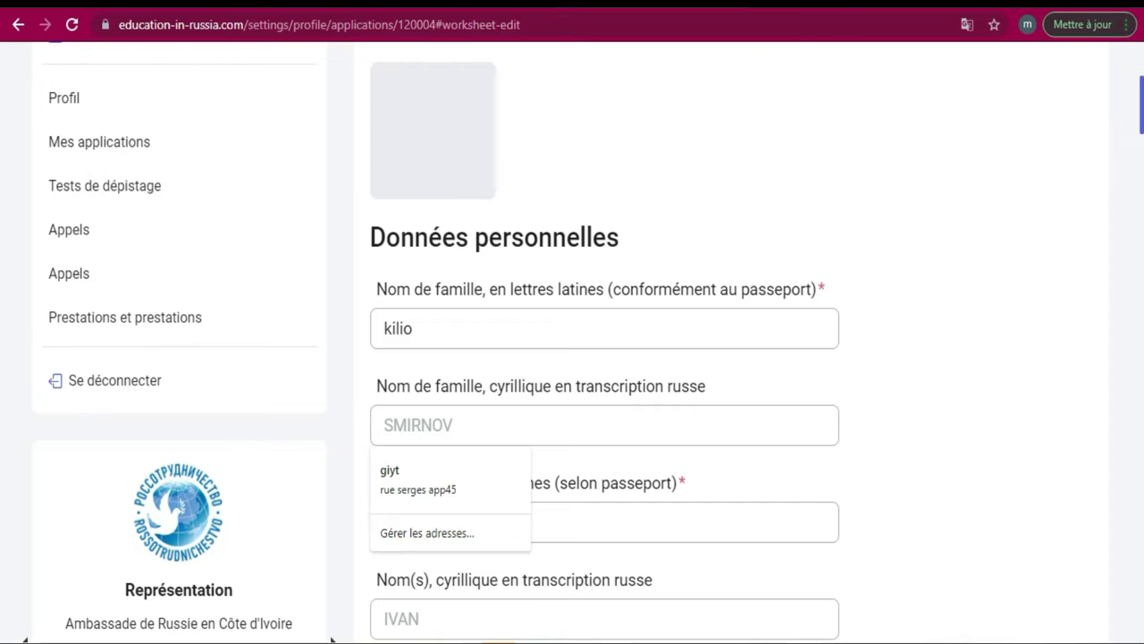
Step: Try switching the keyboard language for the Cyrillic surname field, then open a new browser tab
key("super+space")
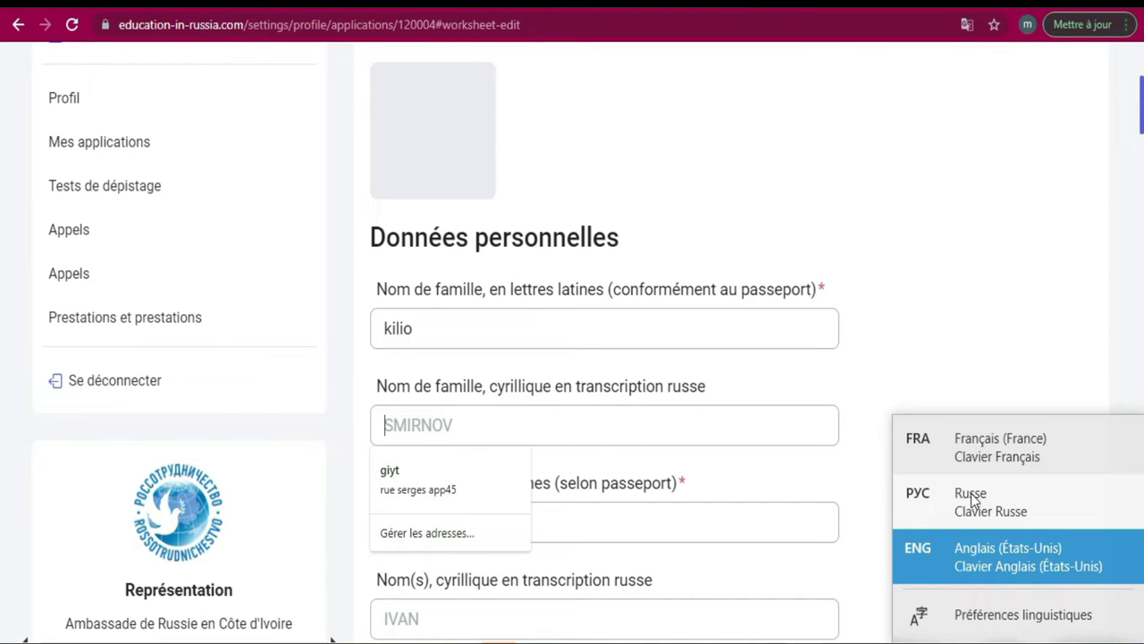
left_click(912, 326)
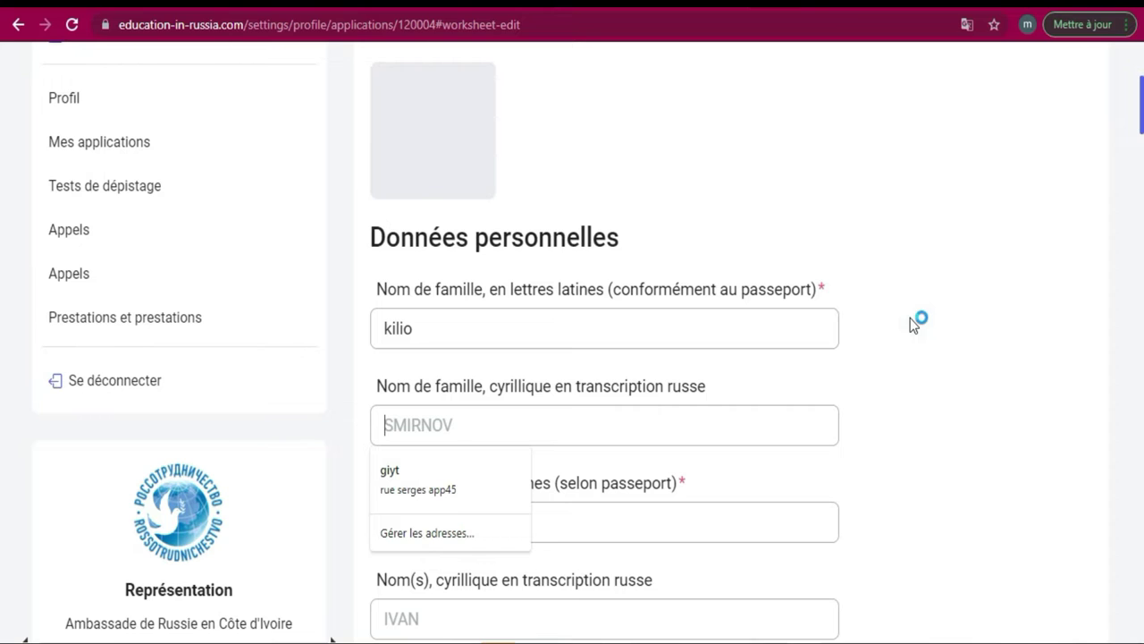
left_click(752, 427)
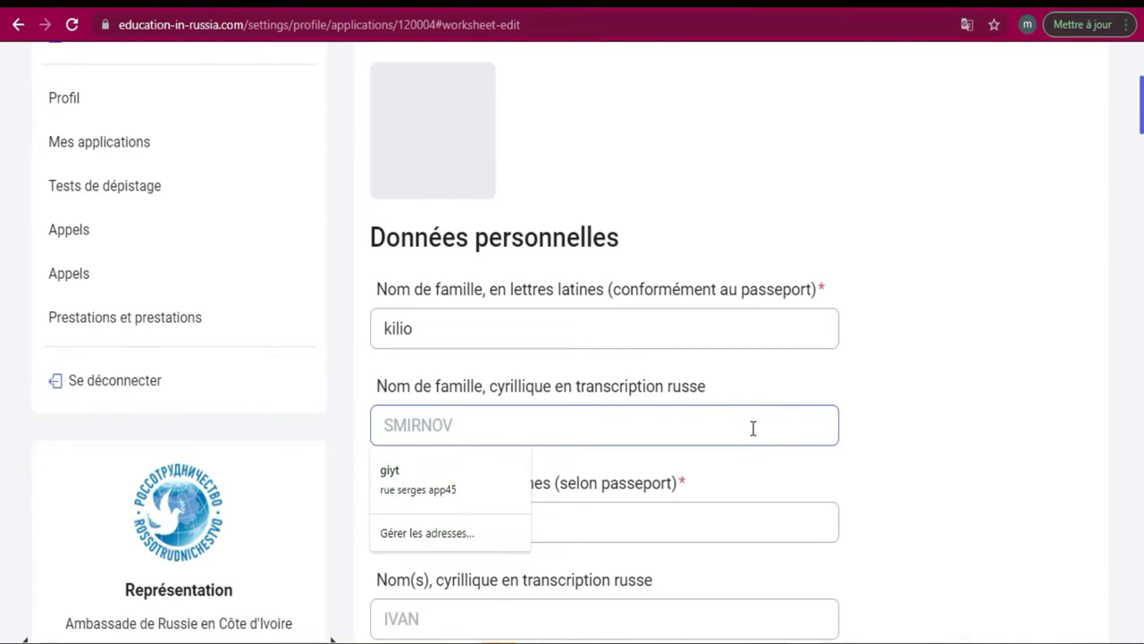
left_click(752, 428)
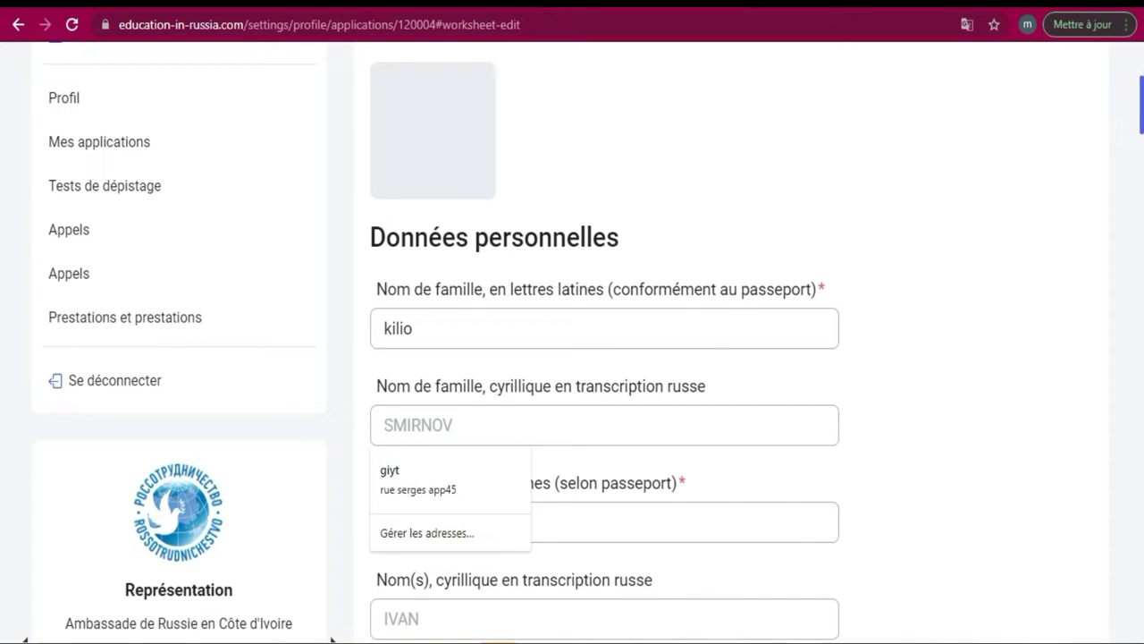
left_click(771, 341)
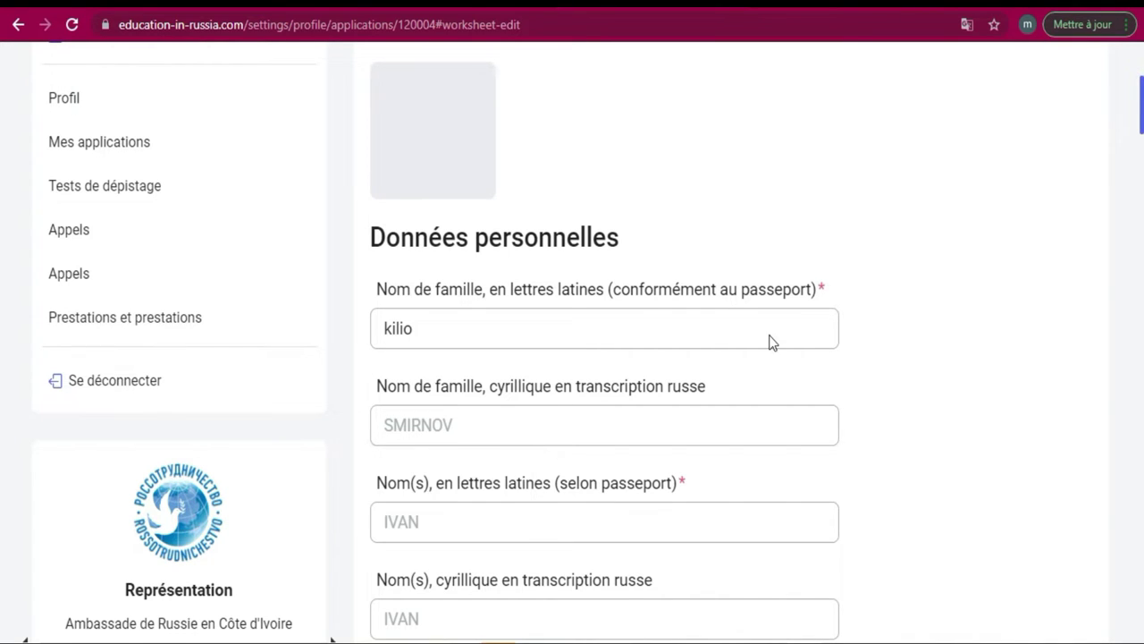
key("ctrl+t")
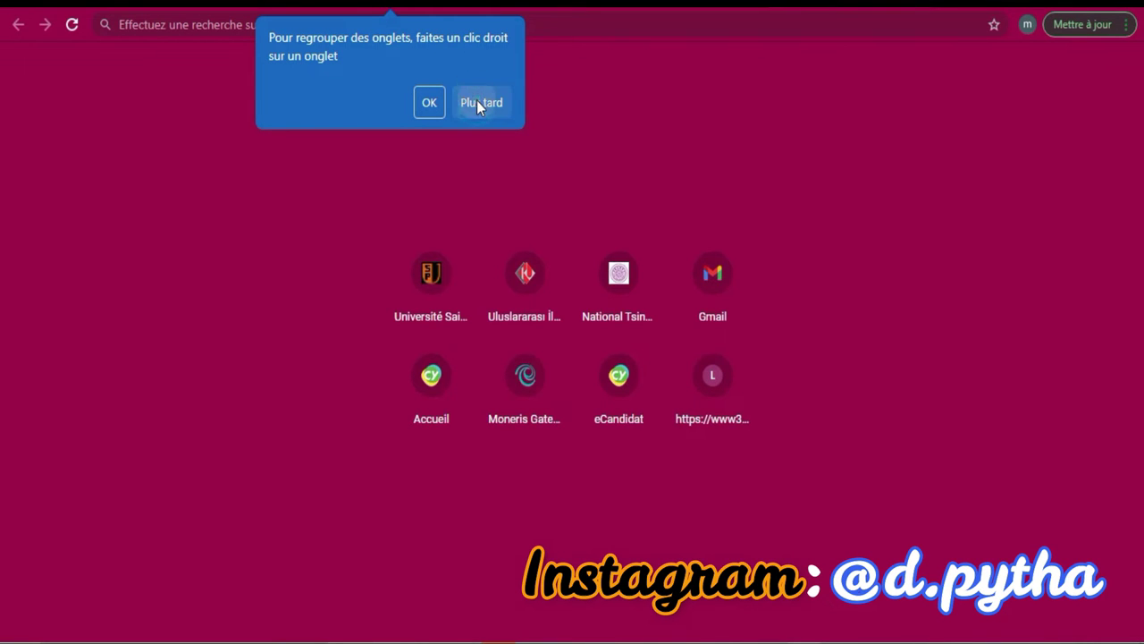
Step: Search for 'google traduction' from the address bar and open the Google Traduction site
left_click(478, 103)
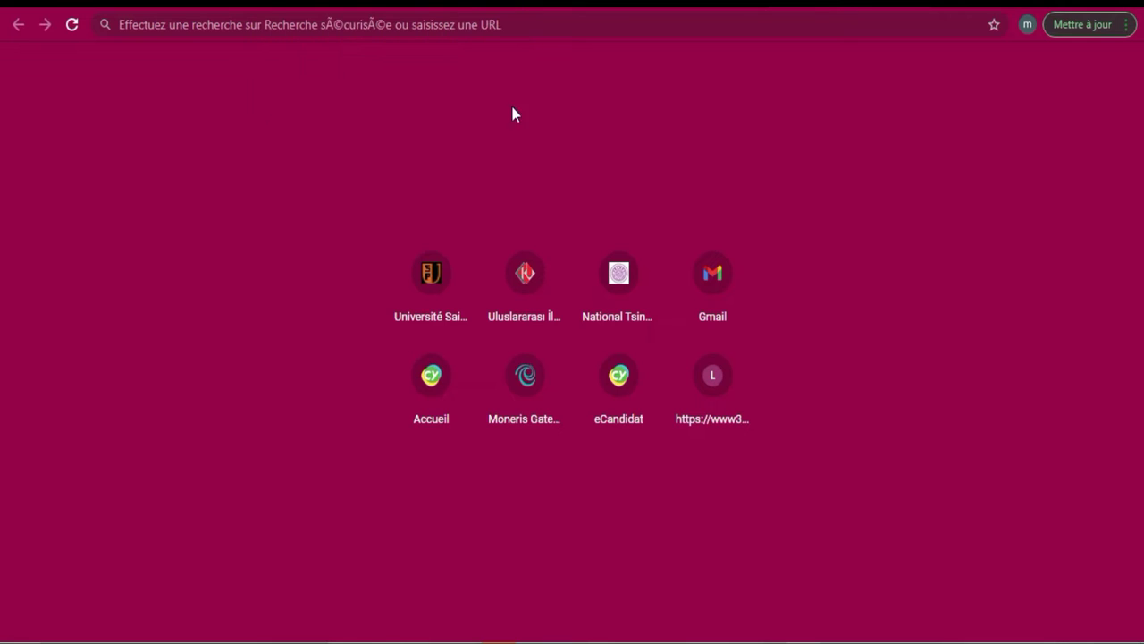
left_click(582, 25)
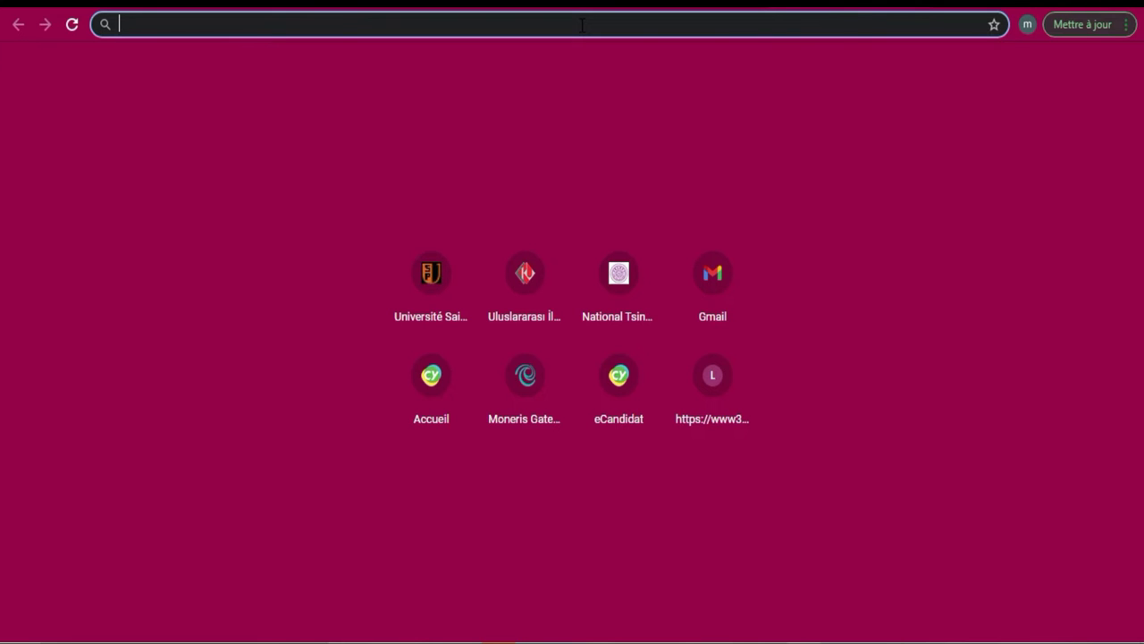
type("google")
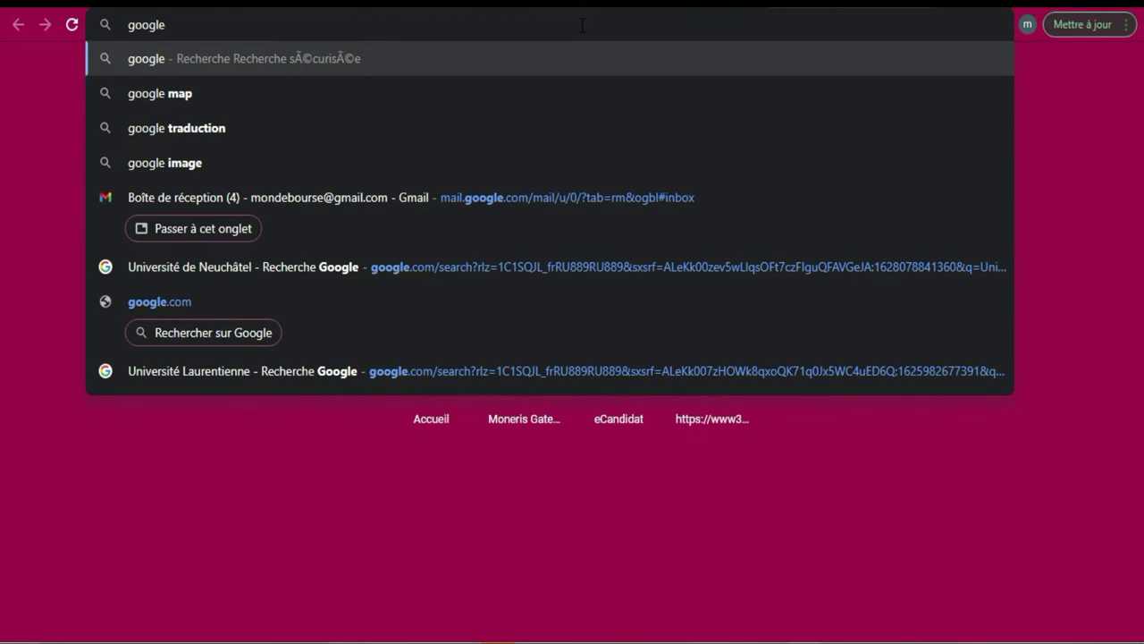
left_click(280, 135)
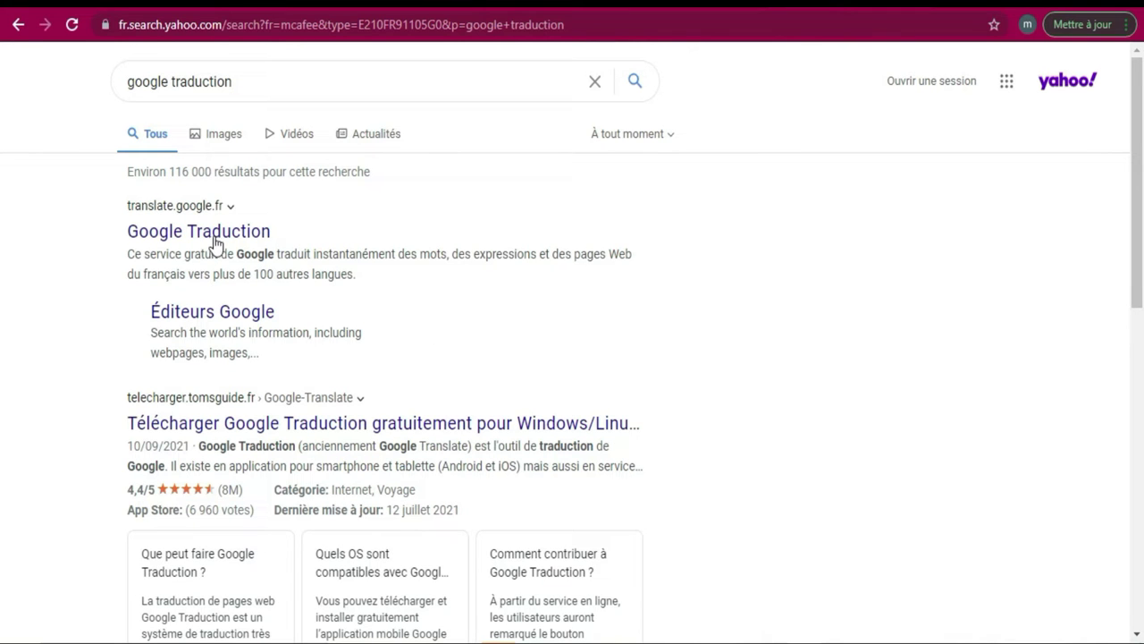
left_click(216, 239)
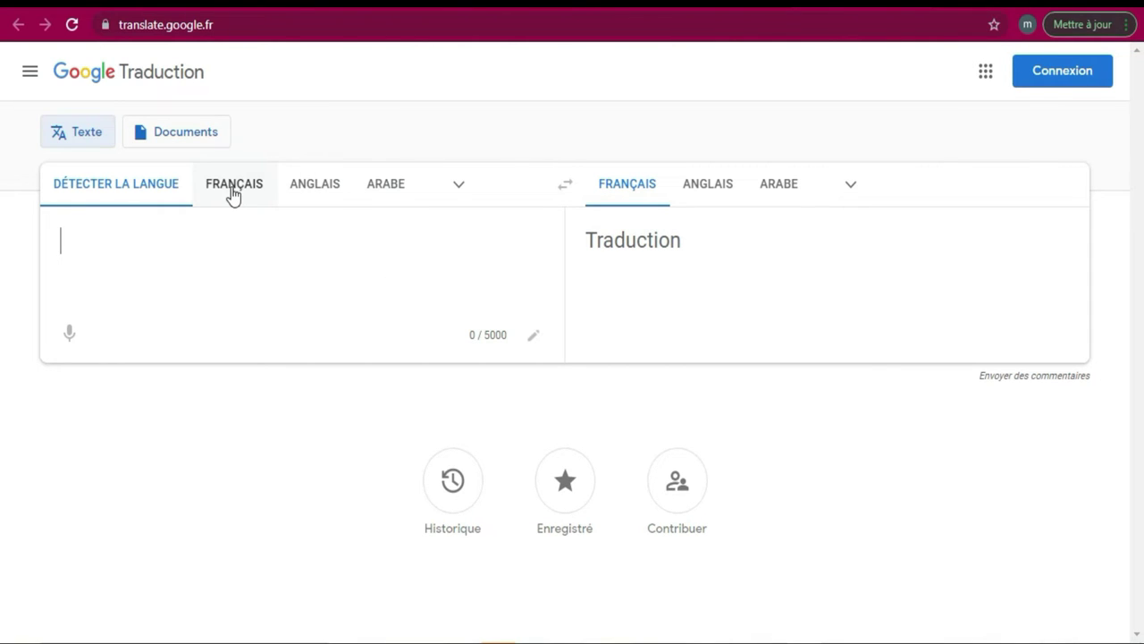
Step: Set Google Traduction to translate from Français into Russe
left_click(232, 191)
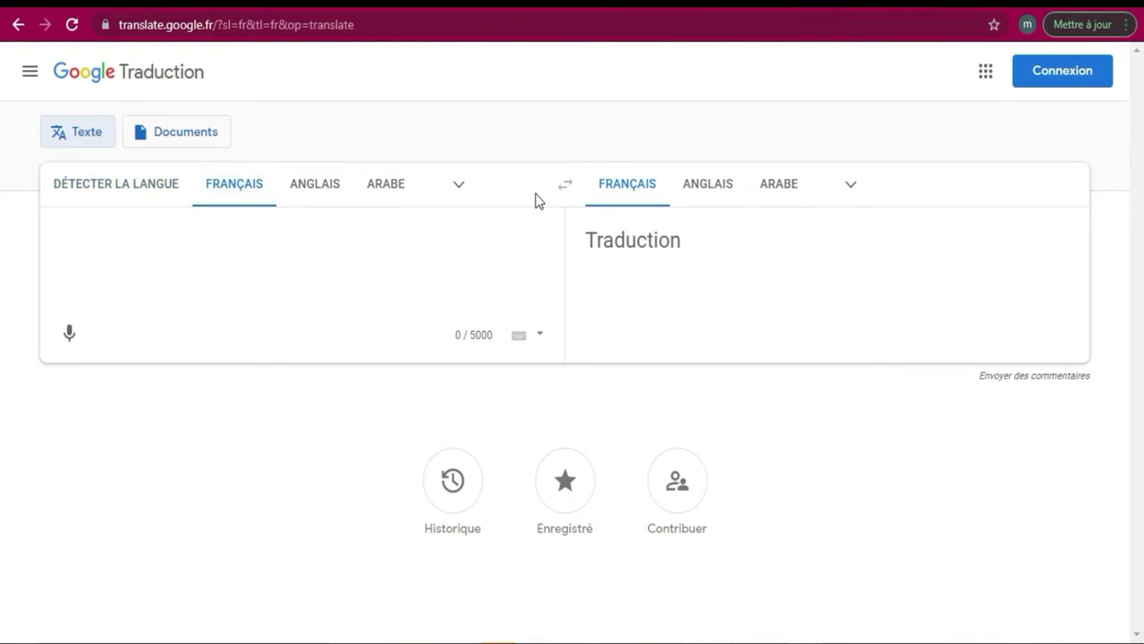
left_click(854, 190)
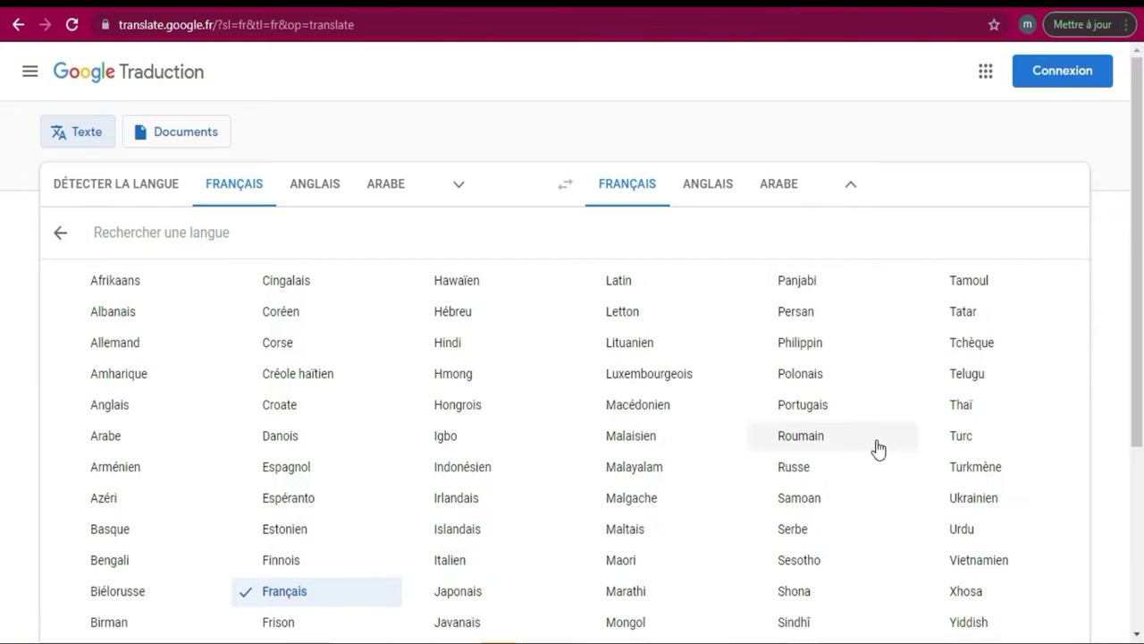
scroll(4, 313, "down", 3)
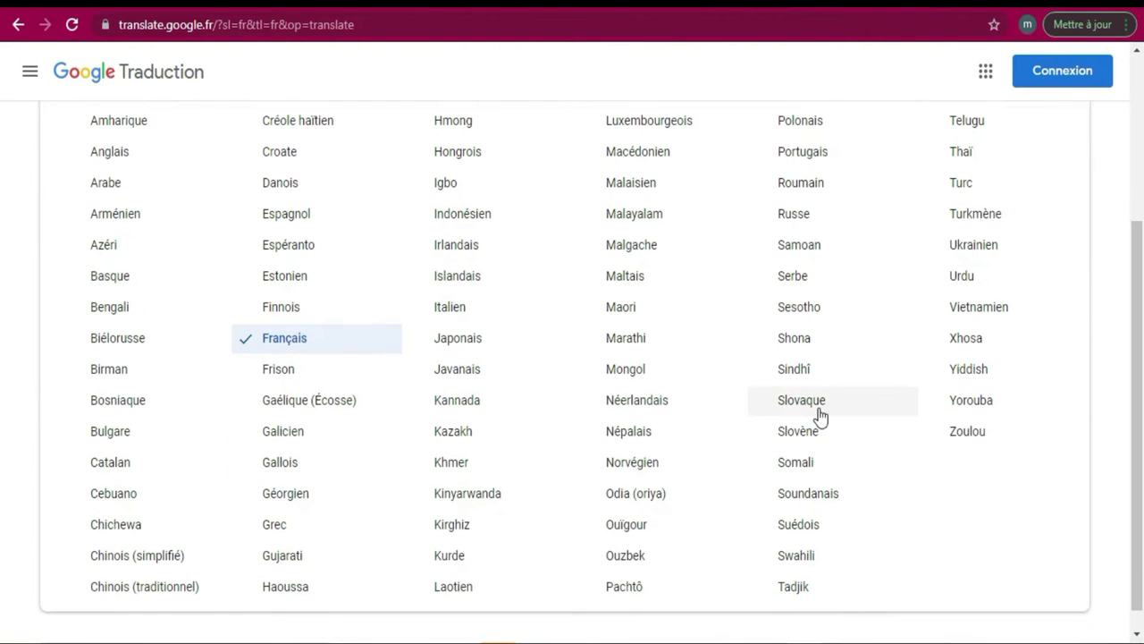
left_click(792, 214)
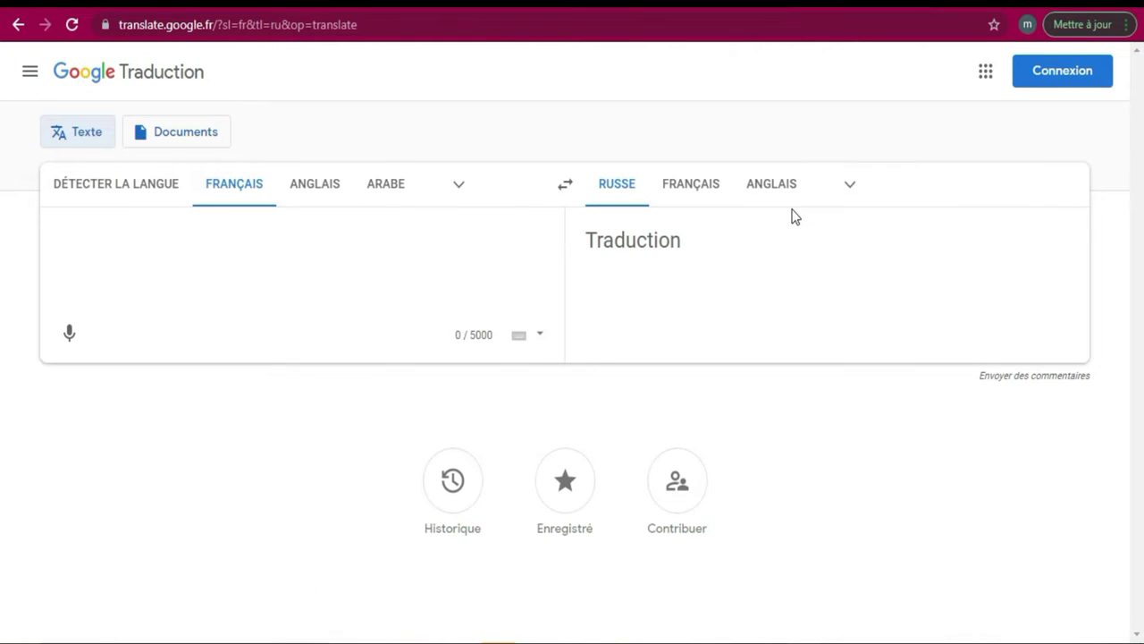
left_click(365, 247)
Step: Try translating a few spellings of the surname into Russian and copy the result
type("kilio")
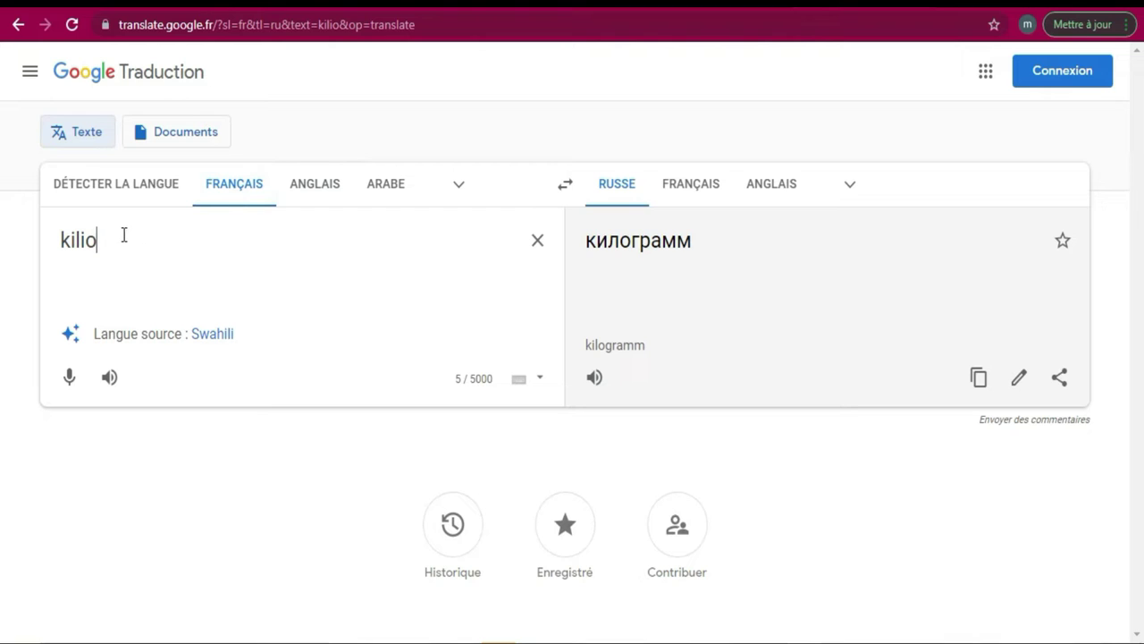
key("BackSpace")
key("BackSpace")
key("BackSpace")
key("BackSpace")
key("BackSpace")
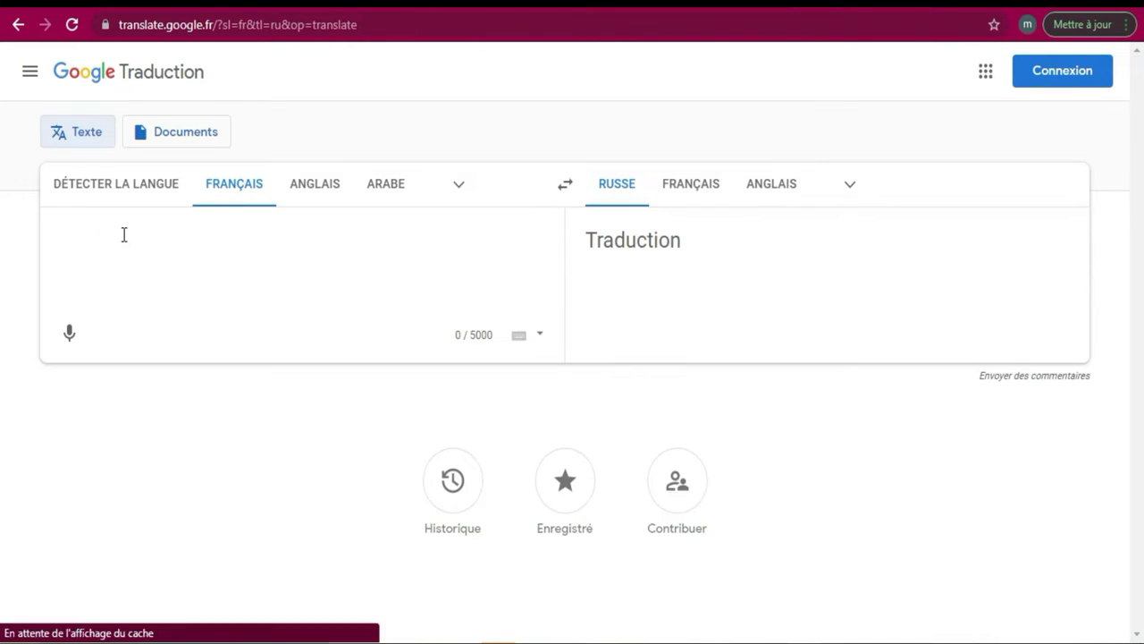
type("e")
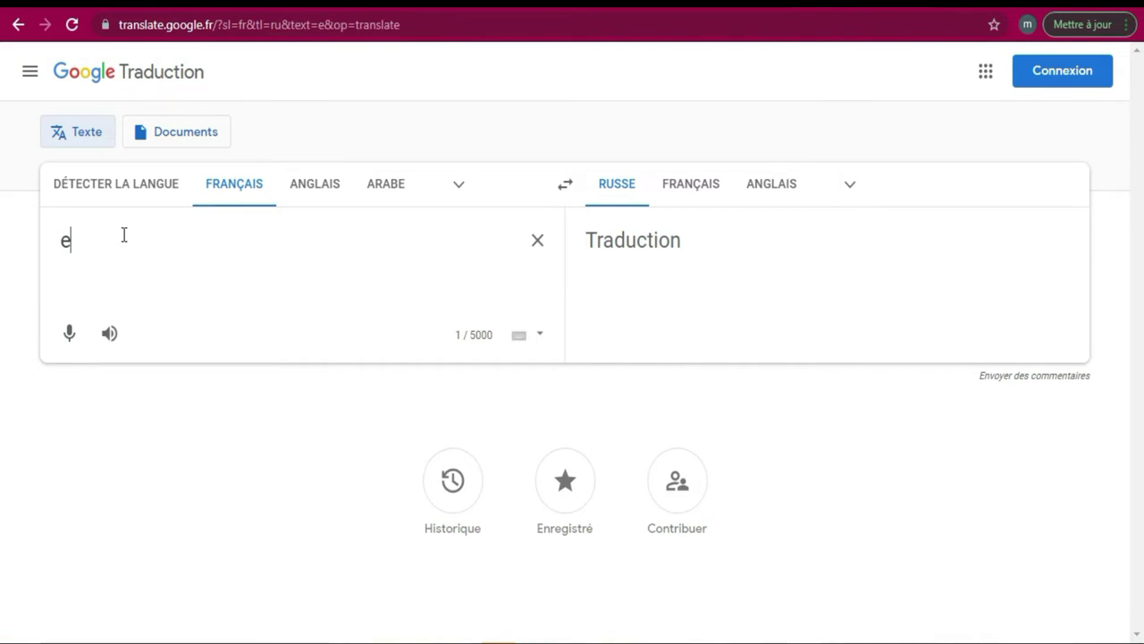
type("ric")
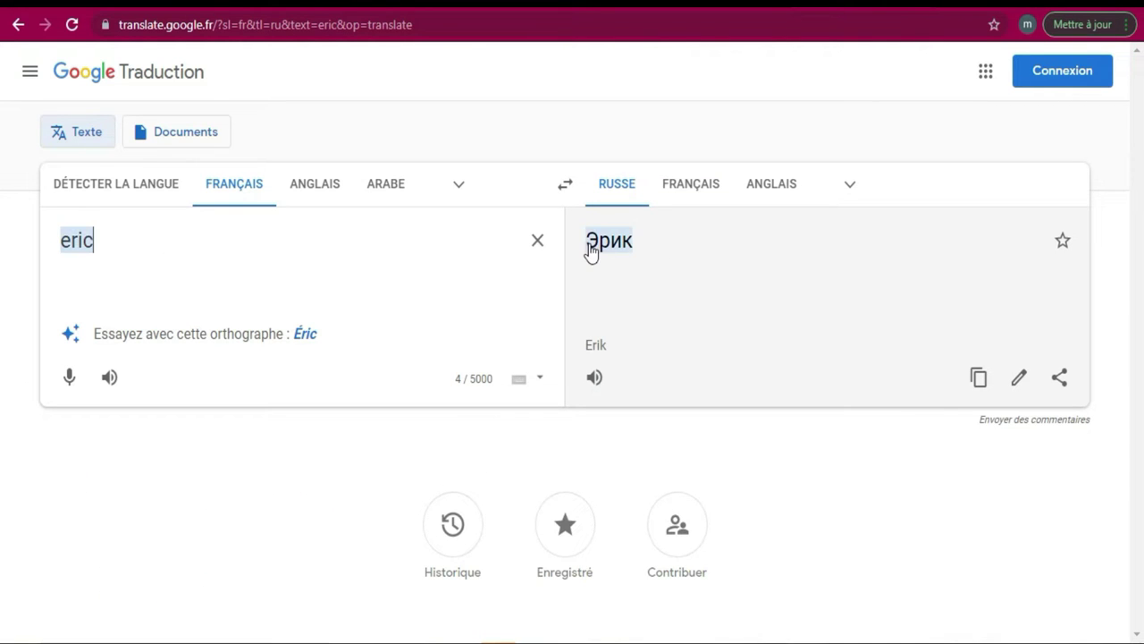
left_click(978, 379)
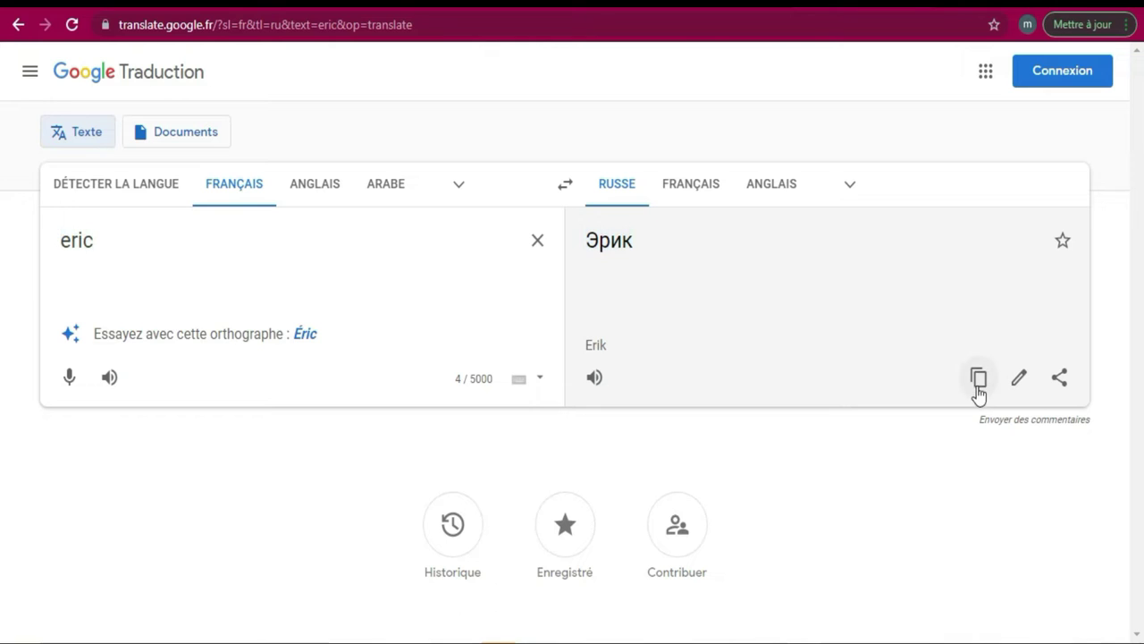
Step: Correct the surname's spelling, copy its Russian translation, and switch to the Instruction.pdf tab
left_click(154, 252)
key("BackSpace")
key("BackSpace")
key("BackSpace")
key("BackSpace")
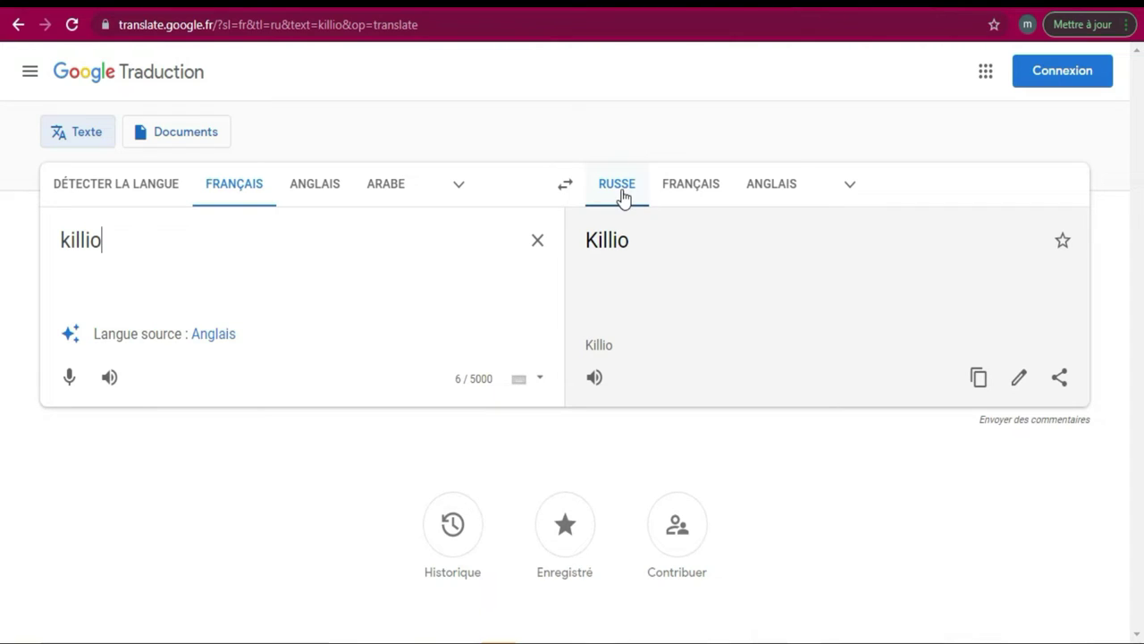
left_click(82, 238)
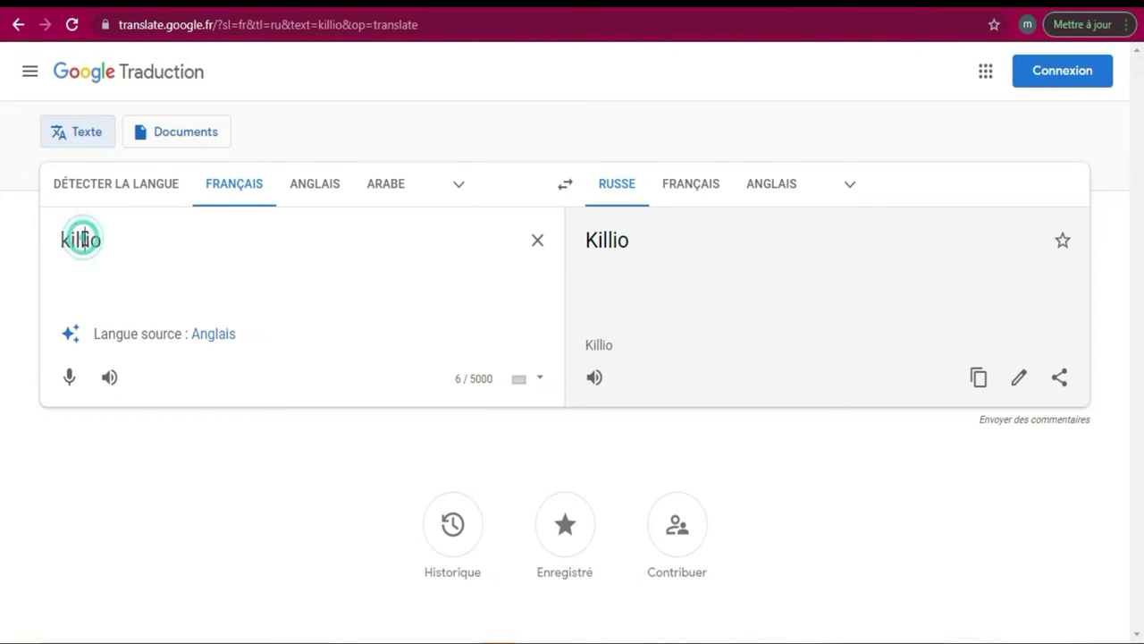
key("BackSpace")
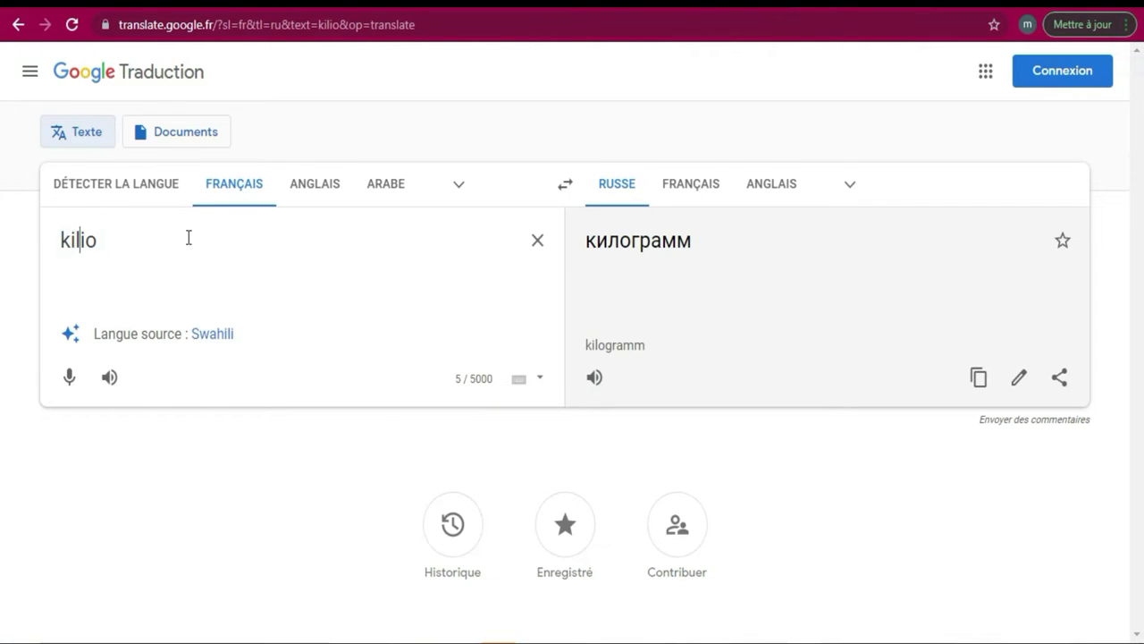
left_click(980, 384)
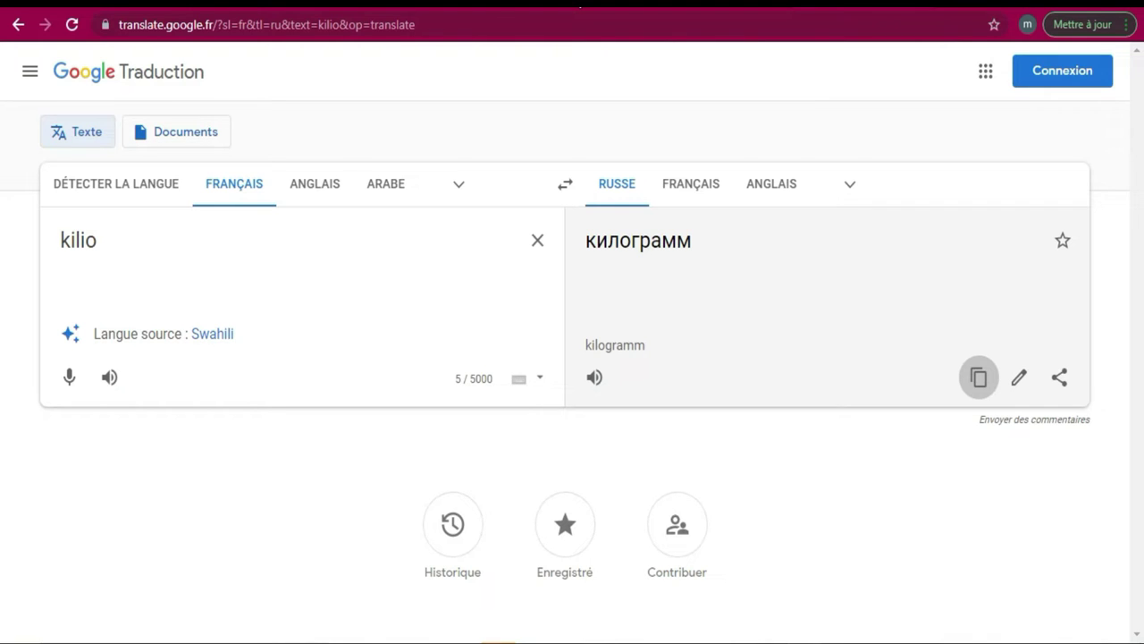
key("ctrl+Tab")
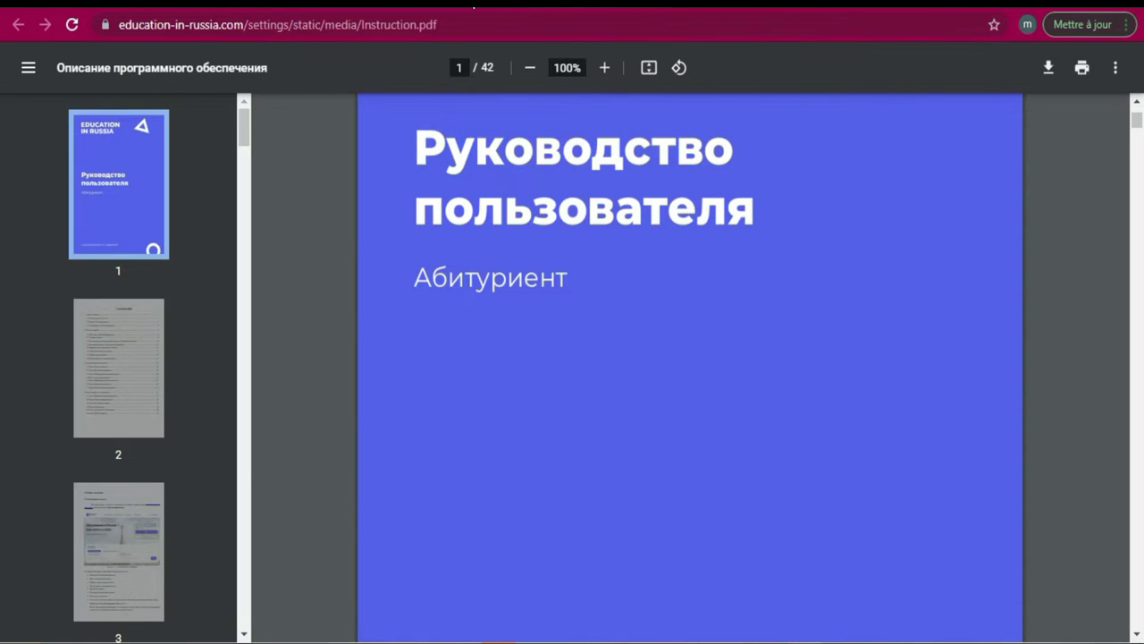
Step: Paste the copied Russian translation into the Cyrillic surname field and delete its ending
key("ctrl+Tab")
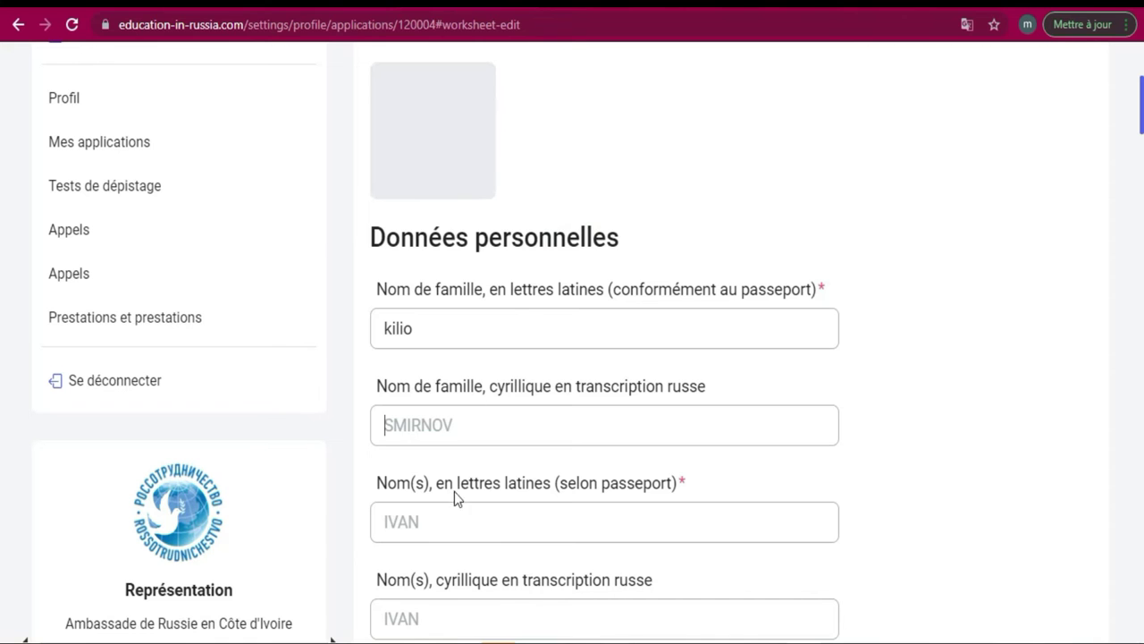
left_click(440, 422)
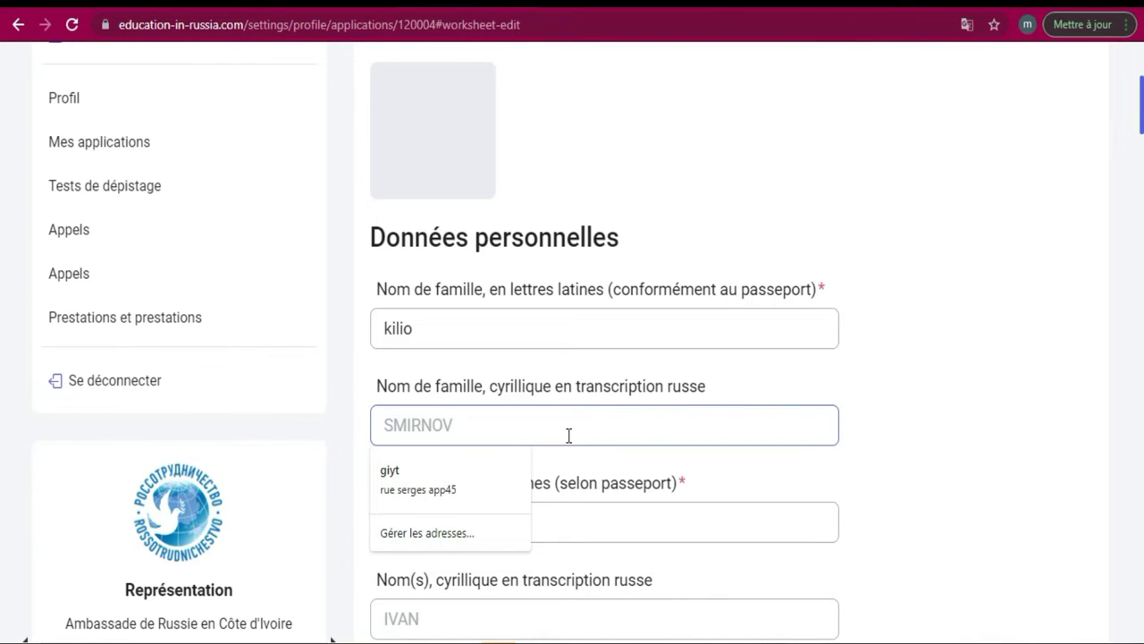
key("ctrl+v")
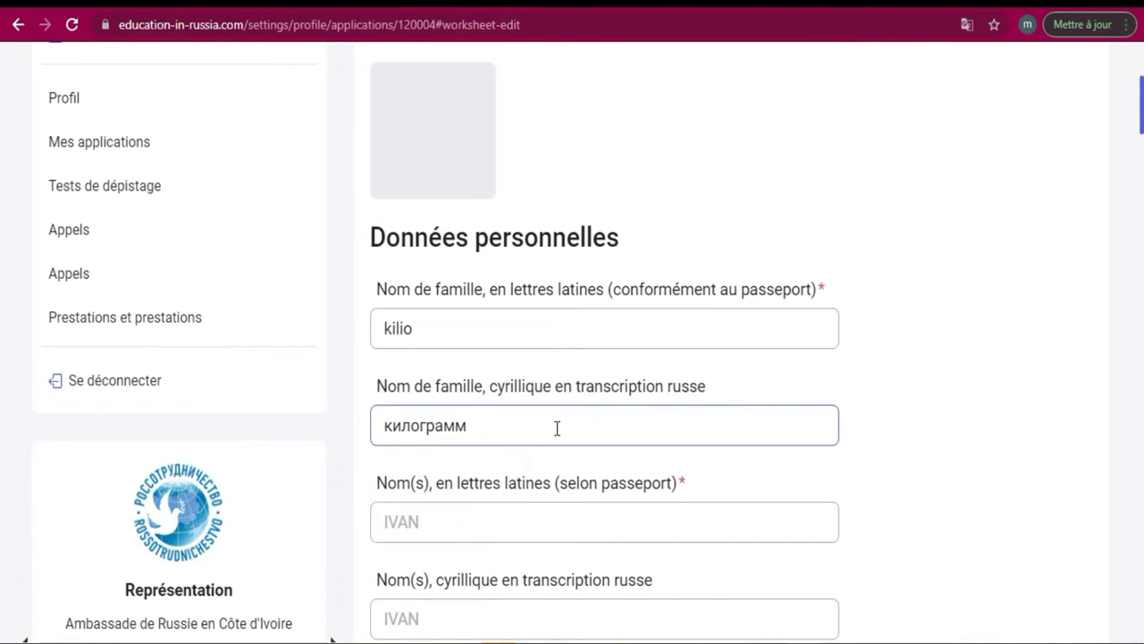
left_click_drag(471, 423, 413, 419)
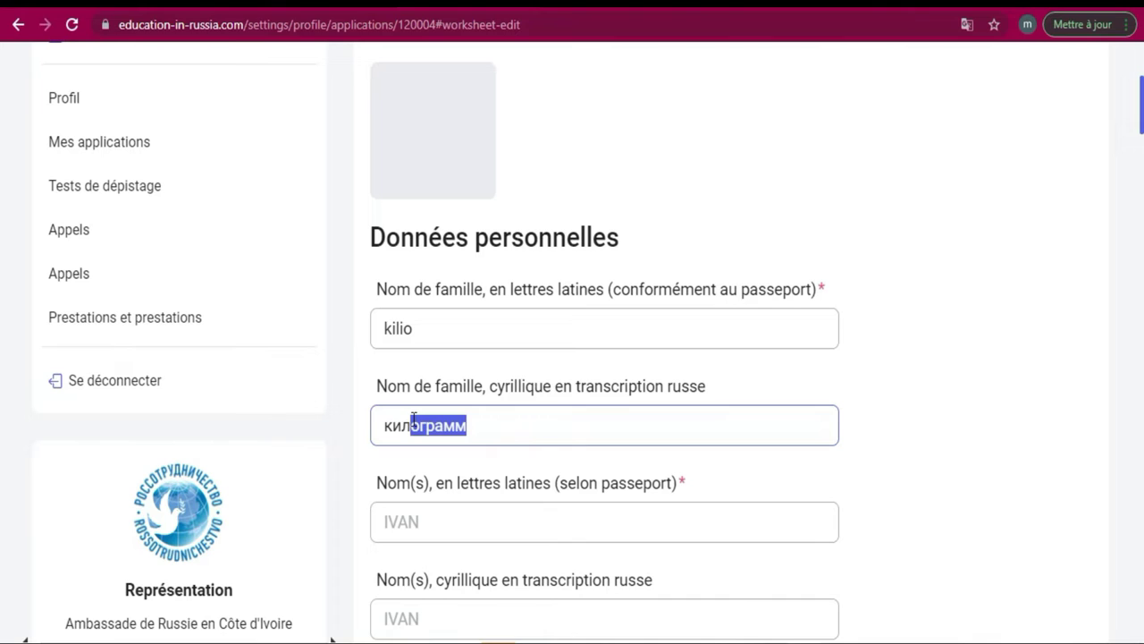
key("BackSpace")
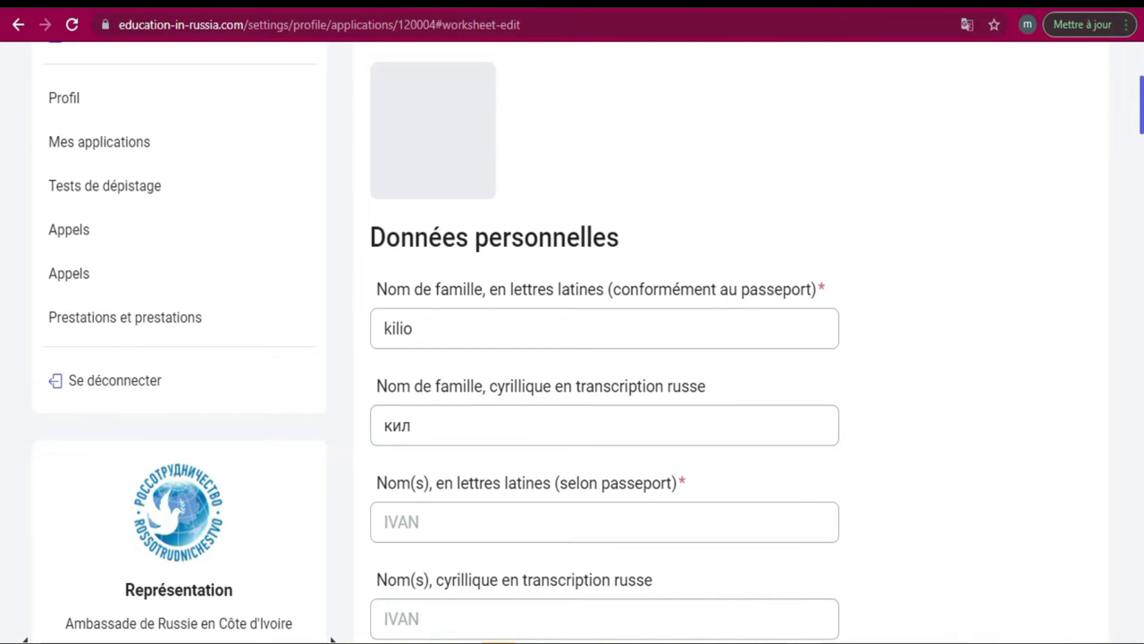
Step: Switch the keyboard to Russian and type the remaining Cyrillic letters of the surname
key("super+space")
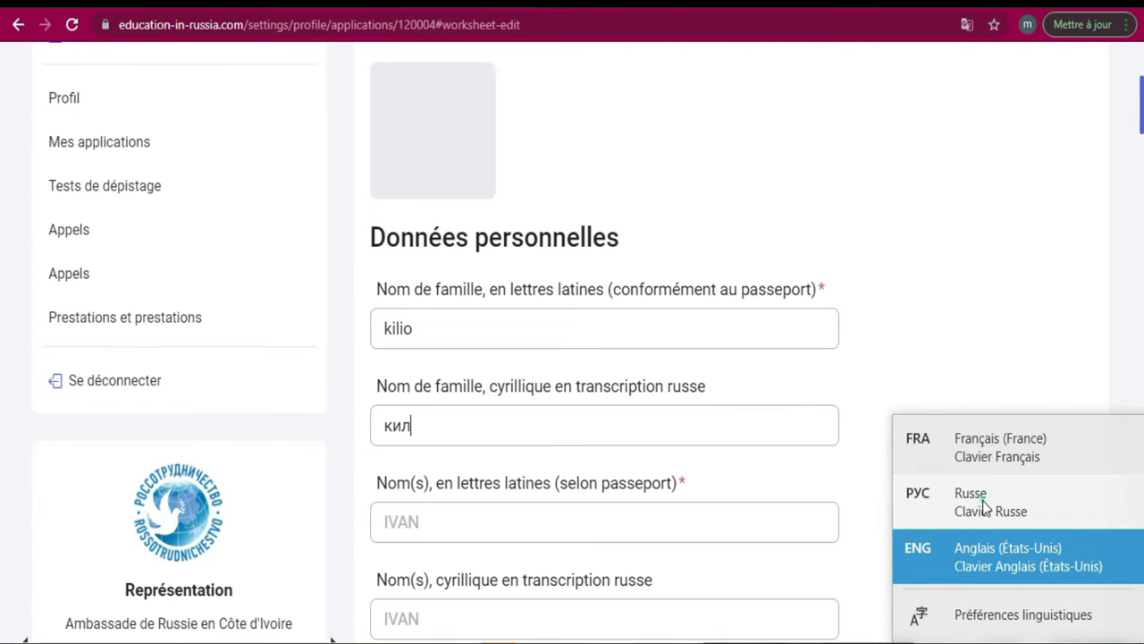
left_click(974, 501)
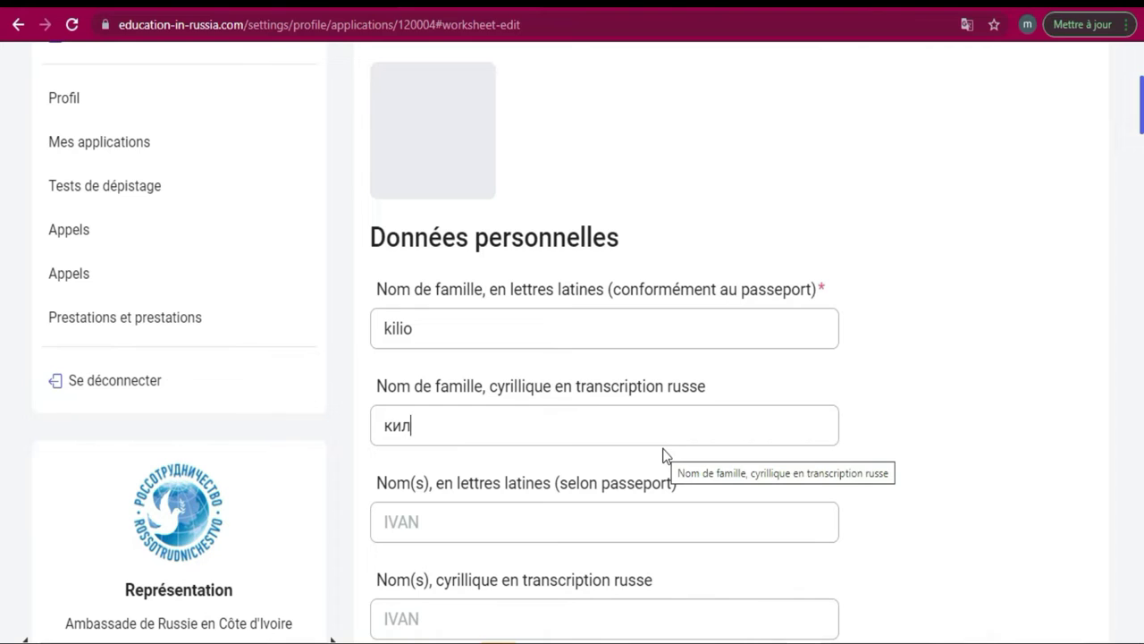
type("и")
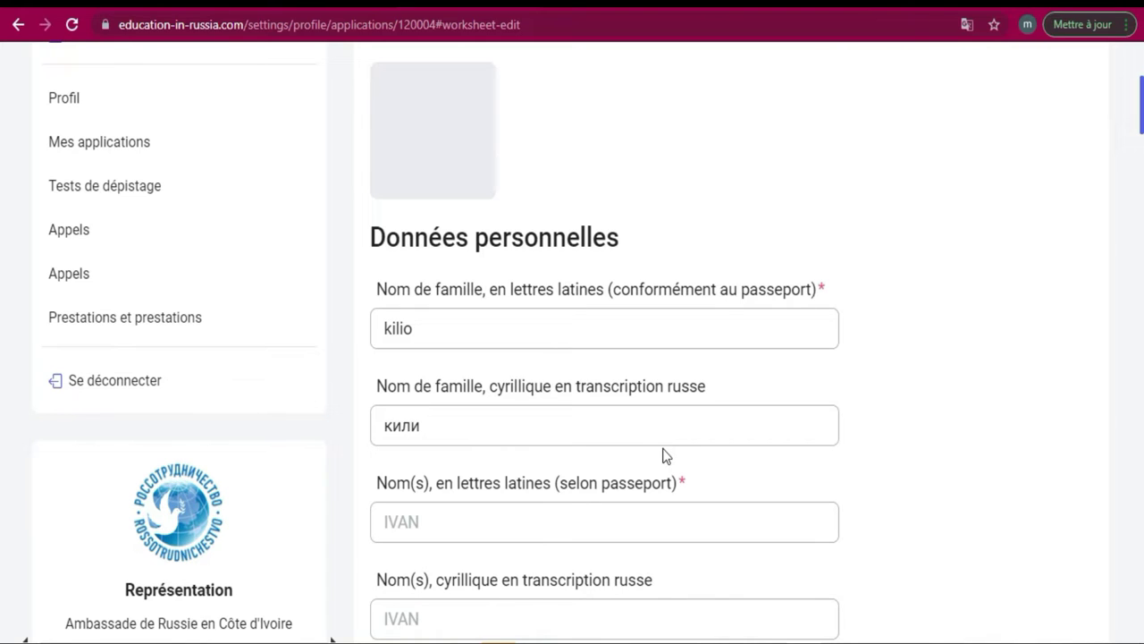
key("BackSpace")
type("о")
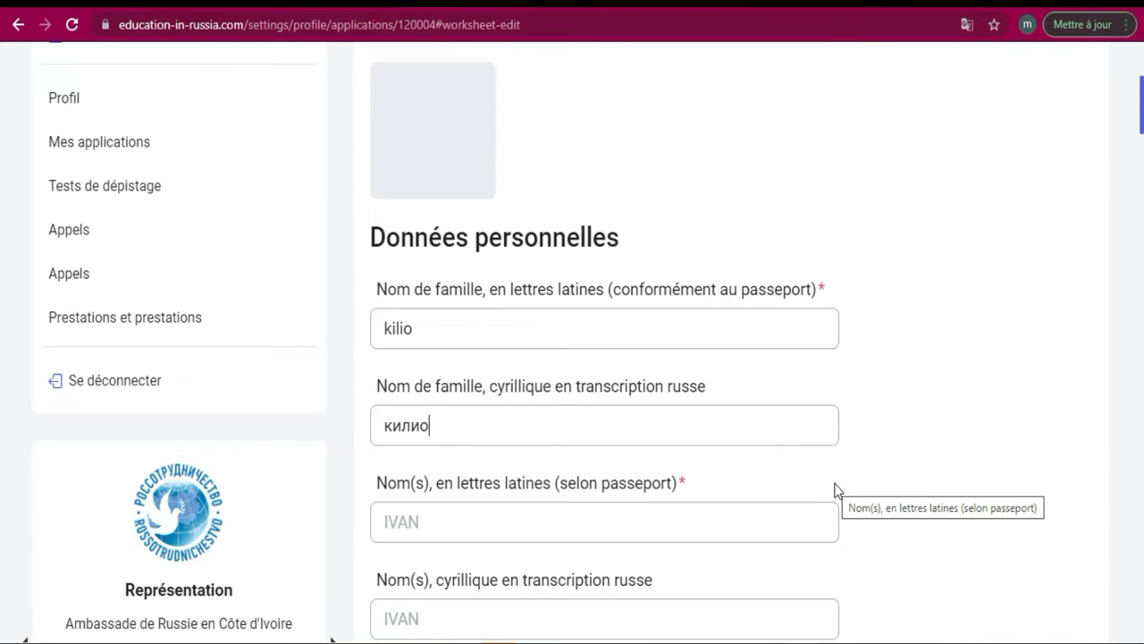
scroll(2, 134, "down", 2)
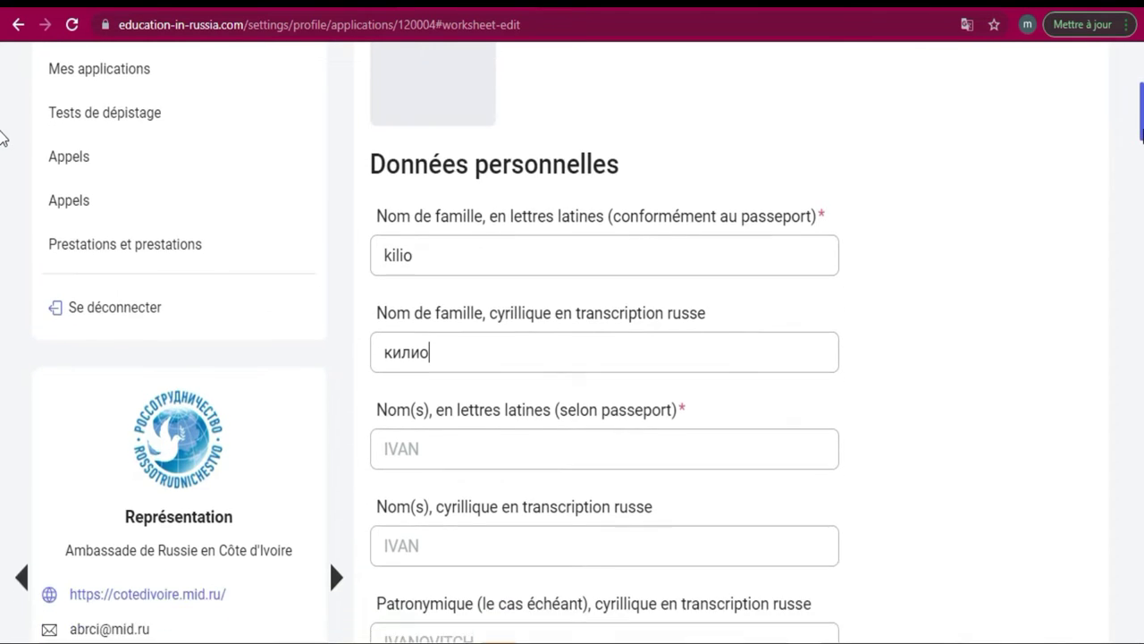
Step: Start the Latin given-name field, erasing characters mistyped in the Russian layout
scroll(4, 141, "down", 1)
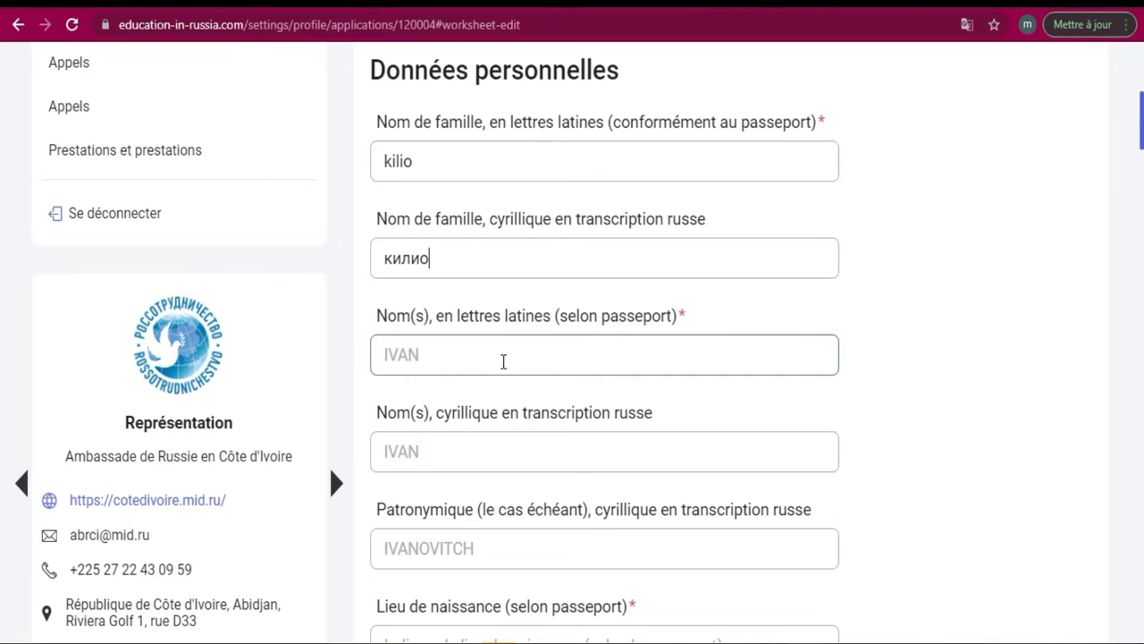
left_click(505, 361)
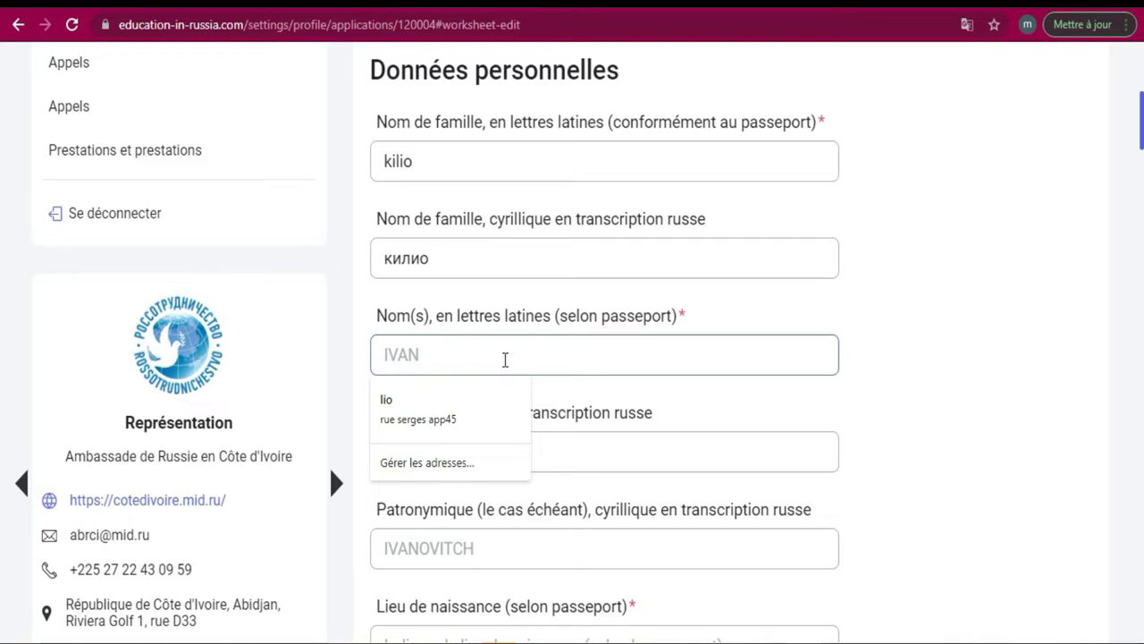
type("Пгык")
key("BackSpace")
type("ефму")
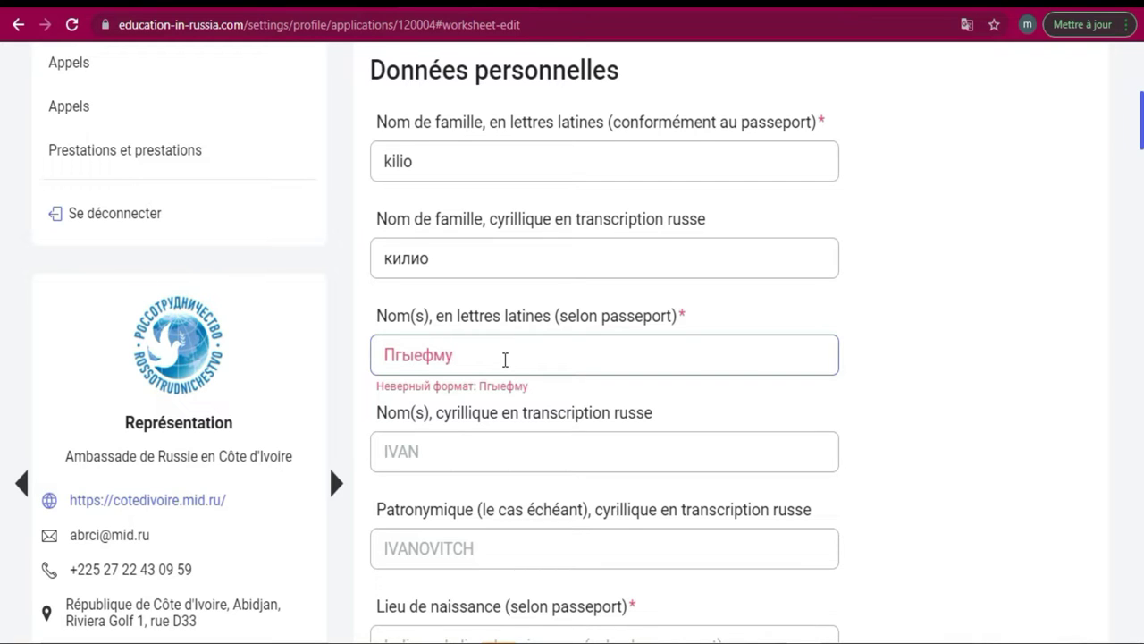
key("BackSpace")
key("BackSpace")
key("BackSpace")
key("BackSpace")
key("BackSpace")
key("BackSpace")
key("BackSpace")
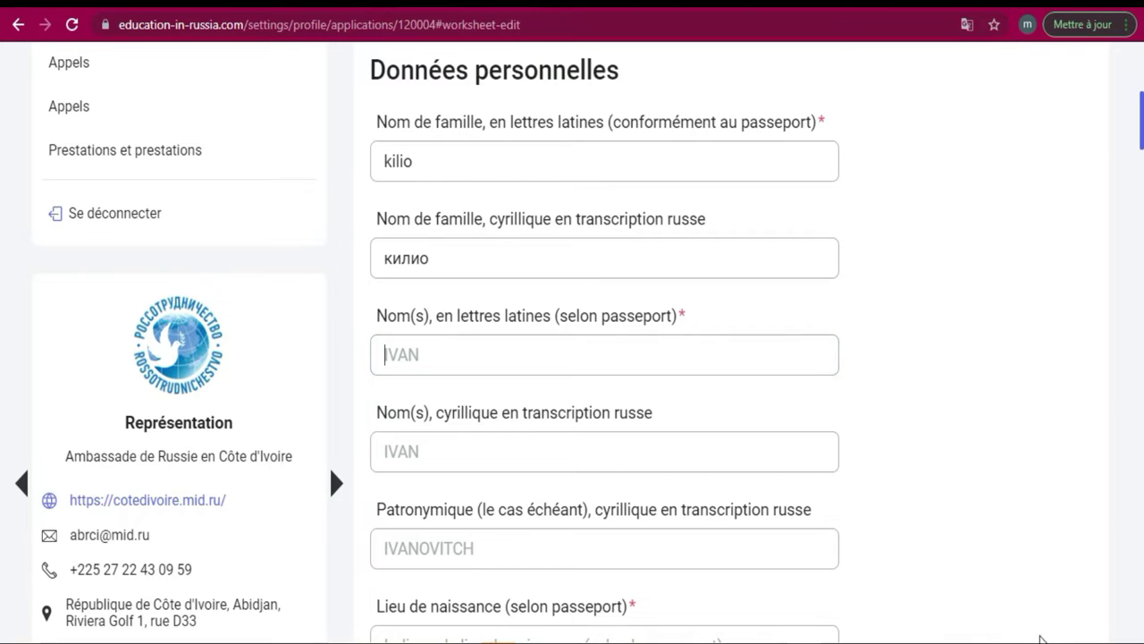
Step: Switch the keyboard back to English and enter the first name in Latin letters
left_click(1016, 638)
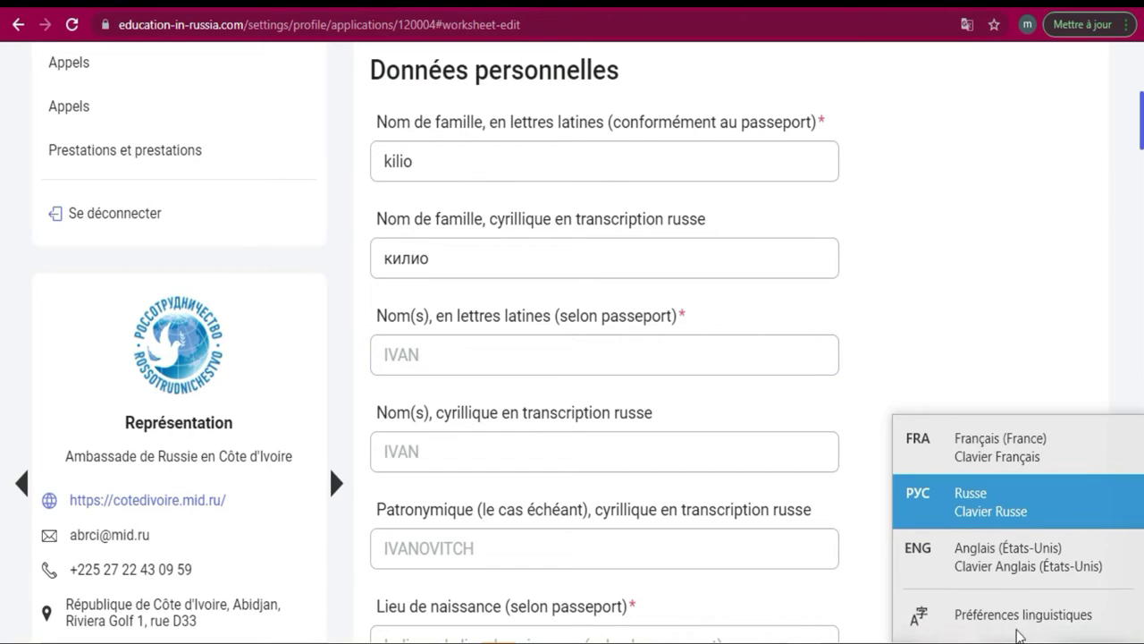
left_click(1001, 572)
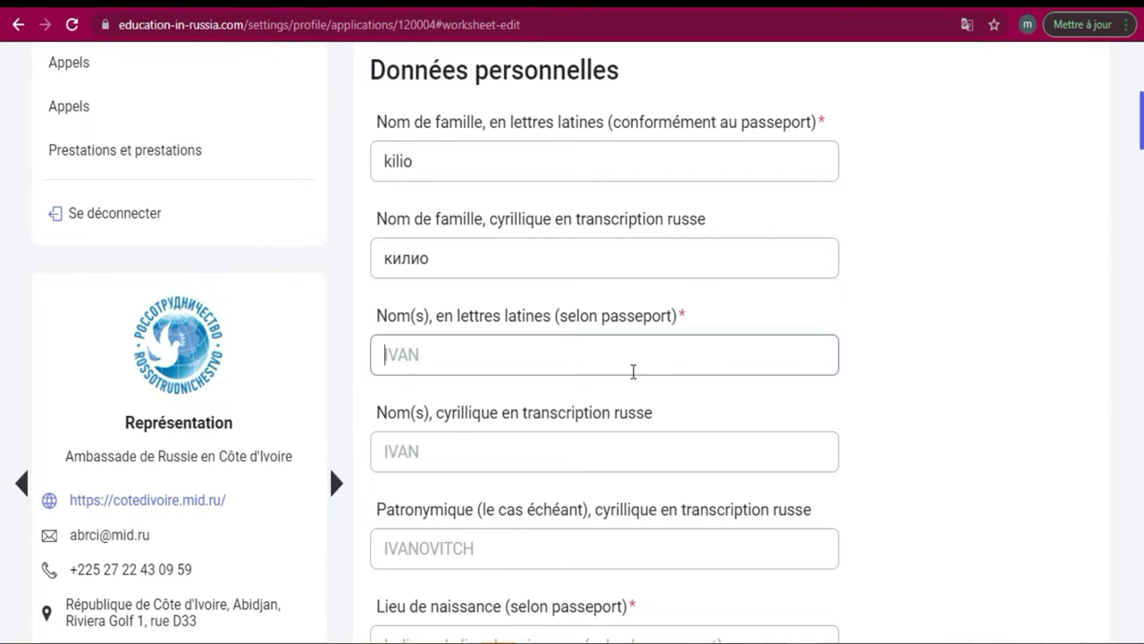
left_click(504, 353)
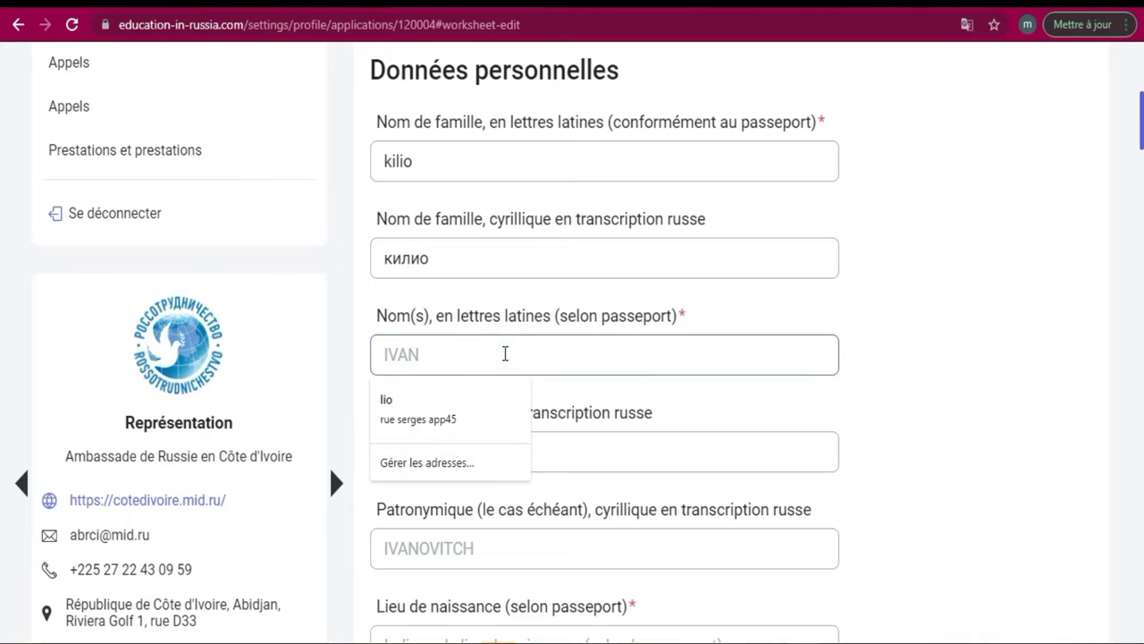
key("Tab")
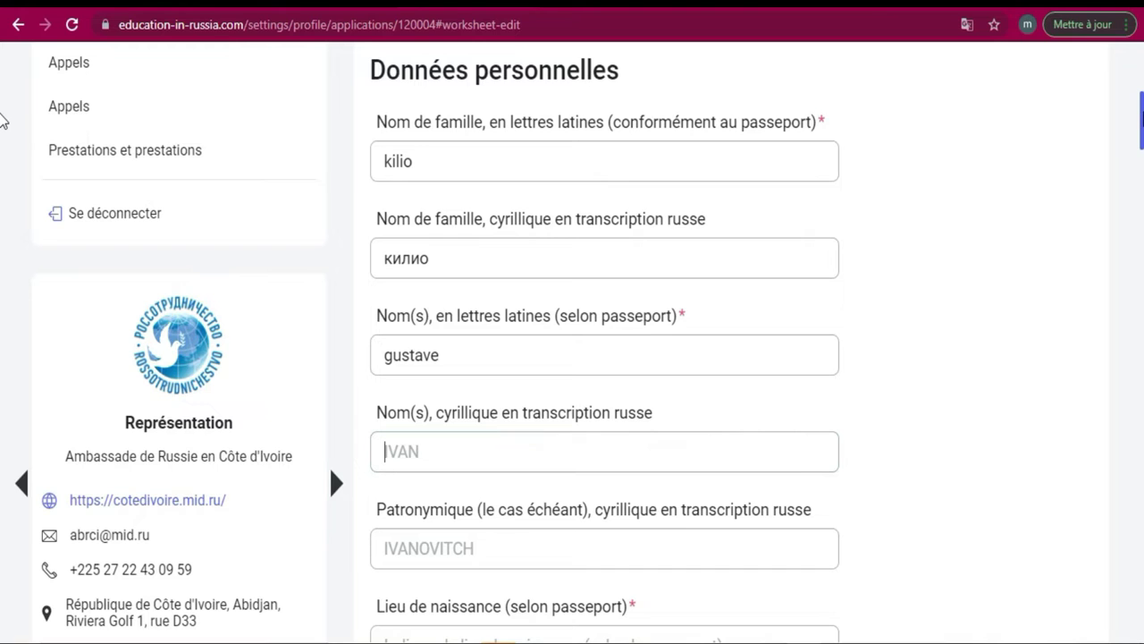
scroll(3, 125, "down", 4)
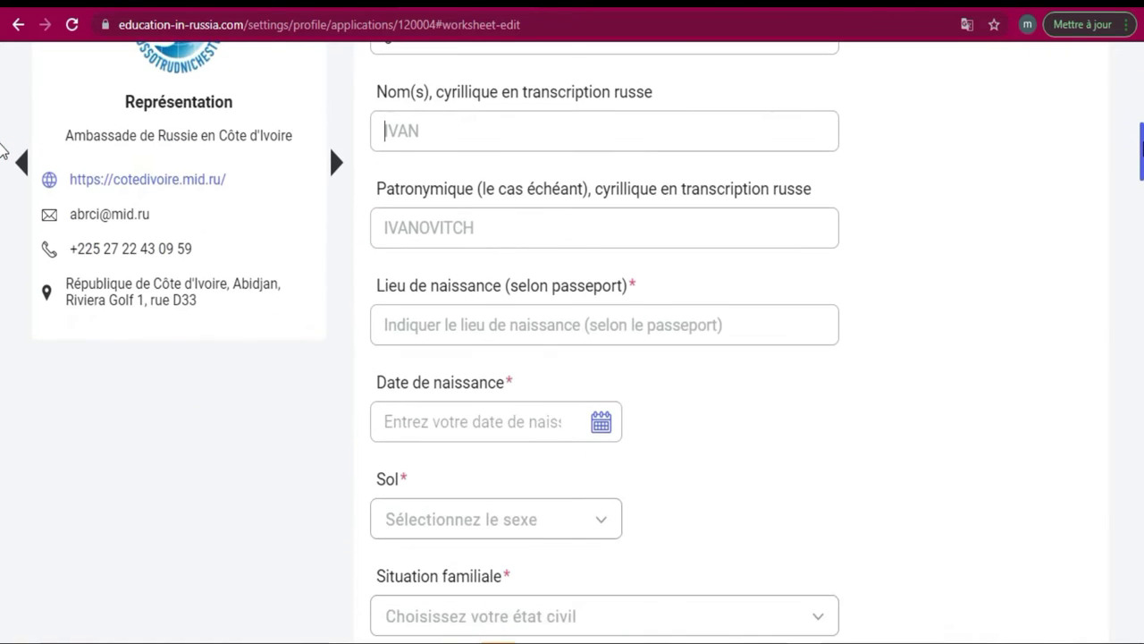
Step: Enter Abidjan as the place of birth and open the birth-date calendar
left_click(613, 321)
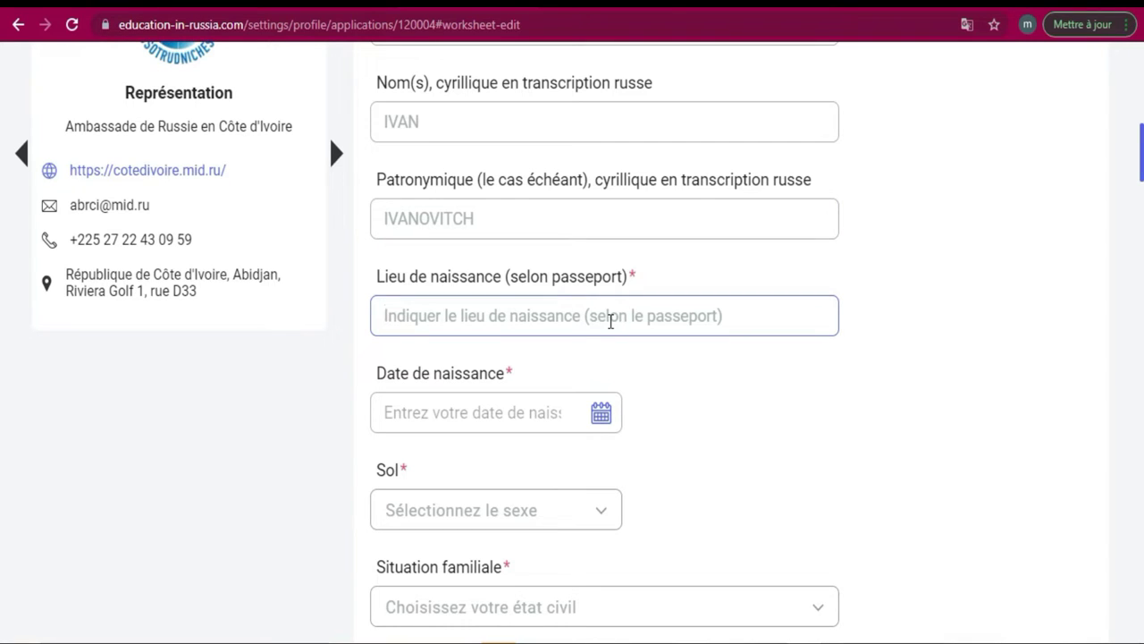
type("abidjan")
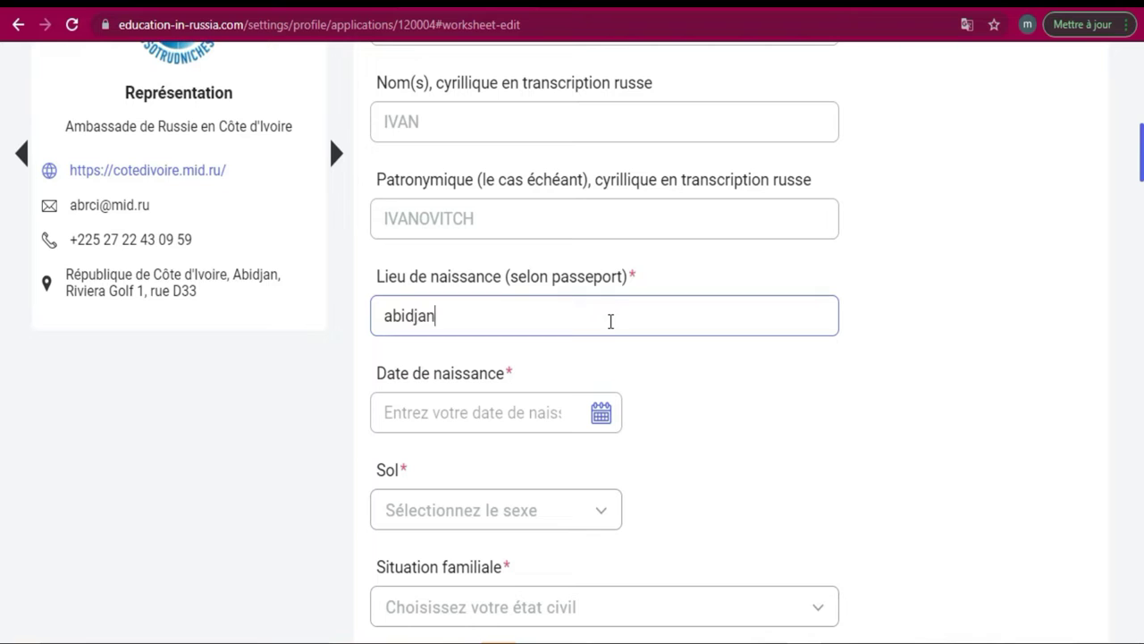
key("Tab")
left_click(540, 413)
left_click(601, 418)
left_click(601, 416)
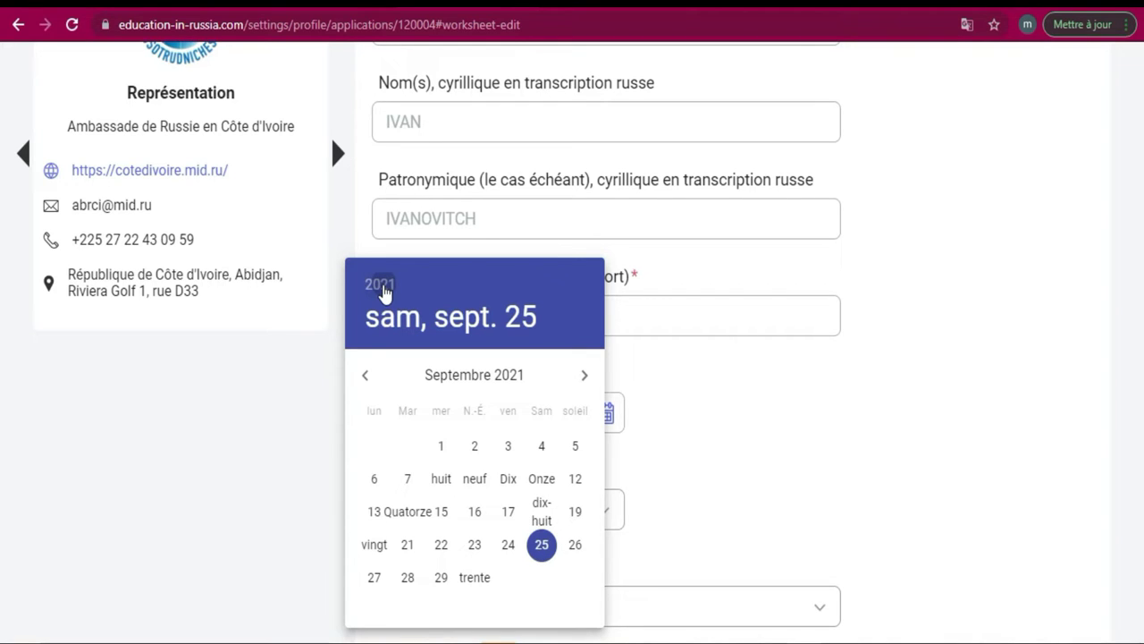
left_click(385, 291)
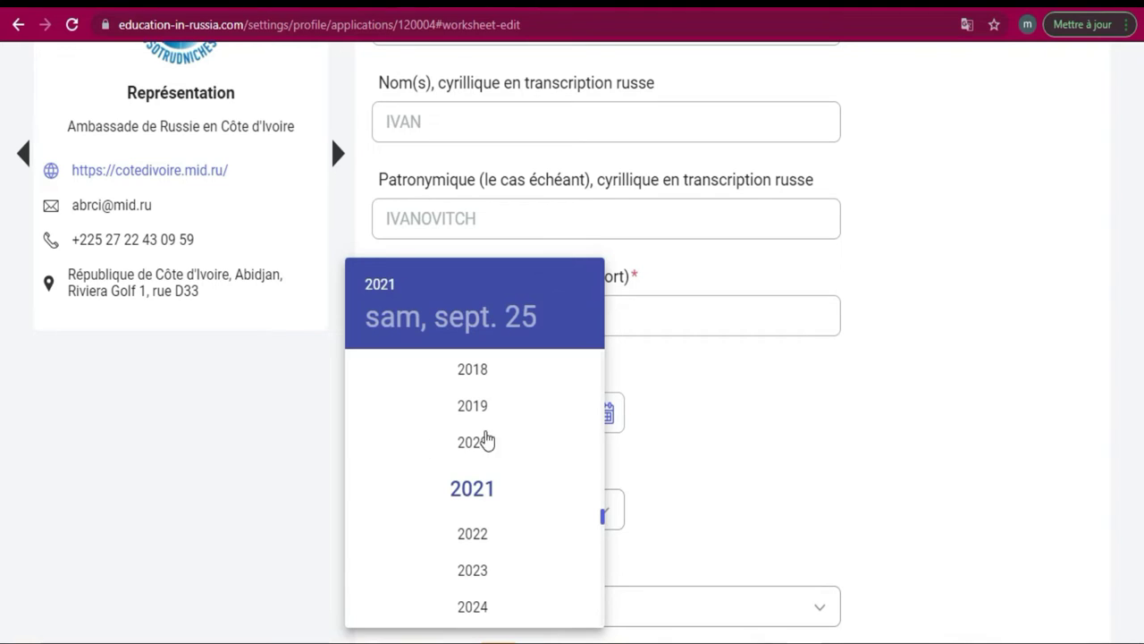
left_click_drag(605, 521, 600, 398)
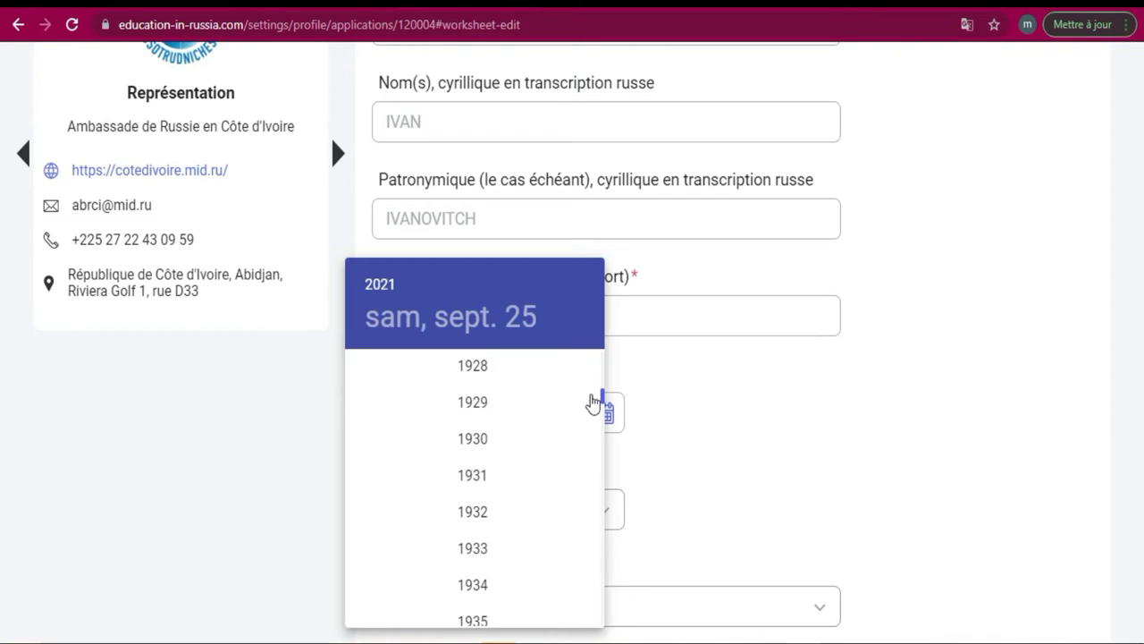
left_click_drag(603, 404, 593, 497)
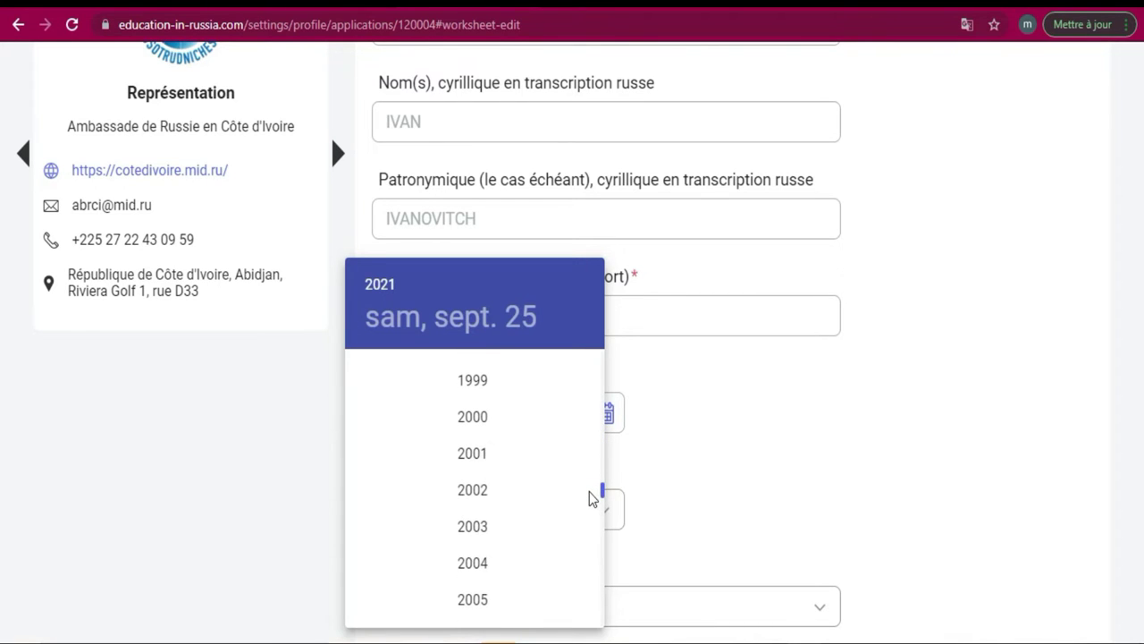
left_click(477, 570)
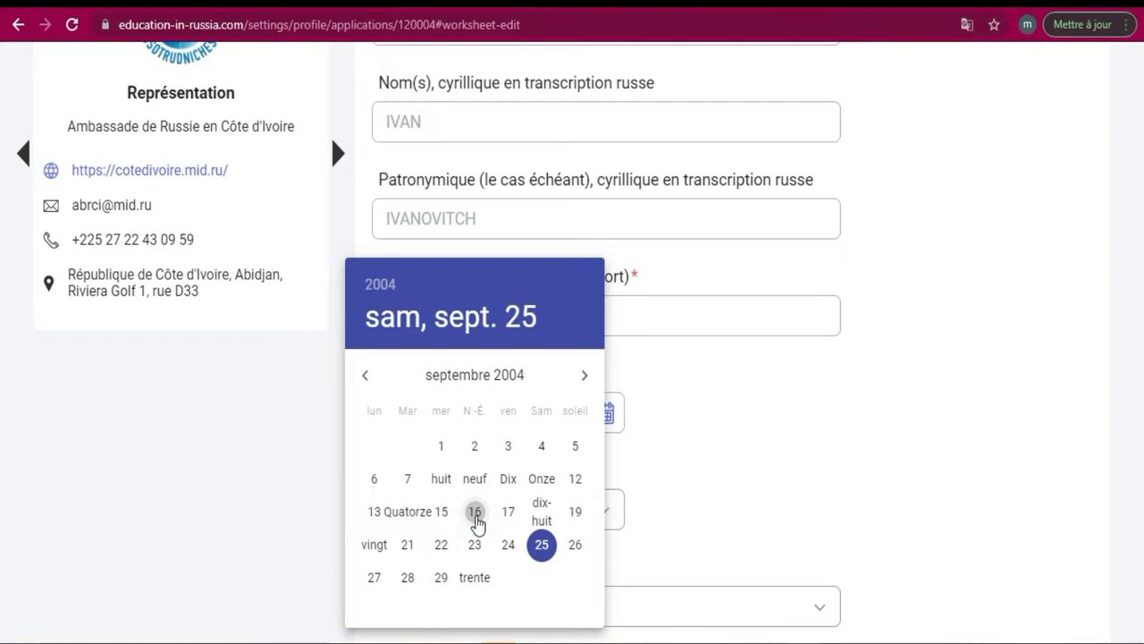
left_click(475, 518)
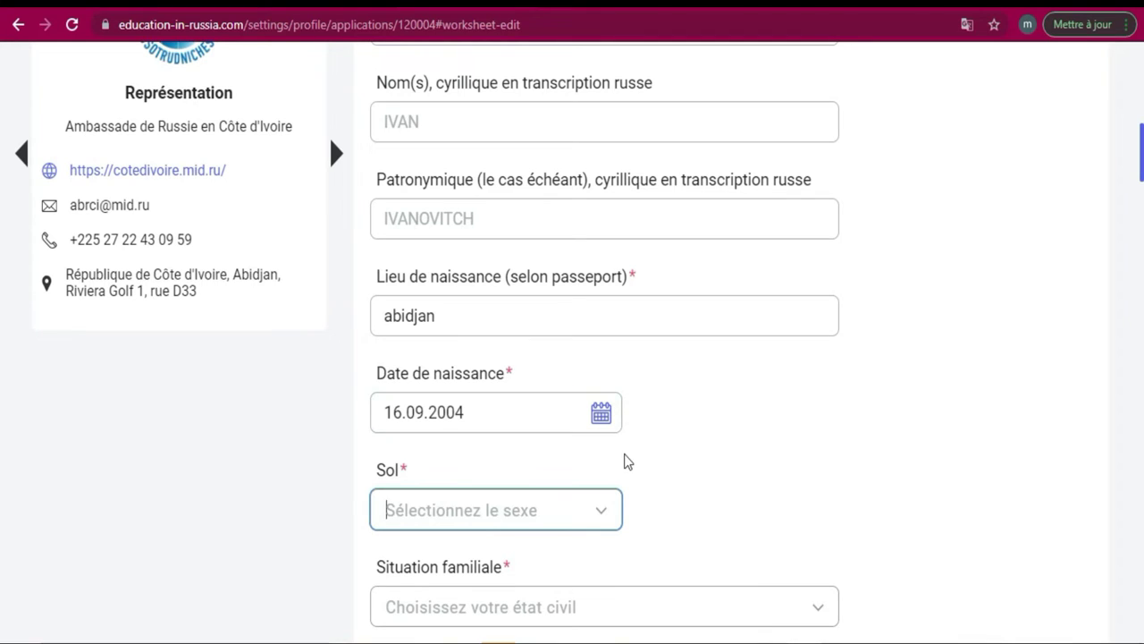
Step: Set Sol (sex) to Homme
left_click(602, 515)
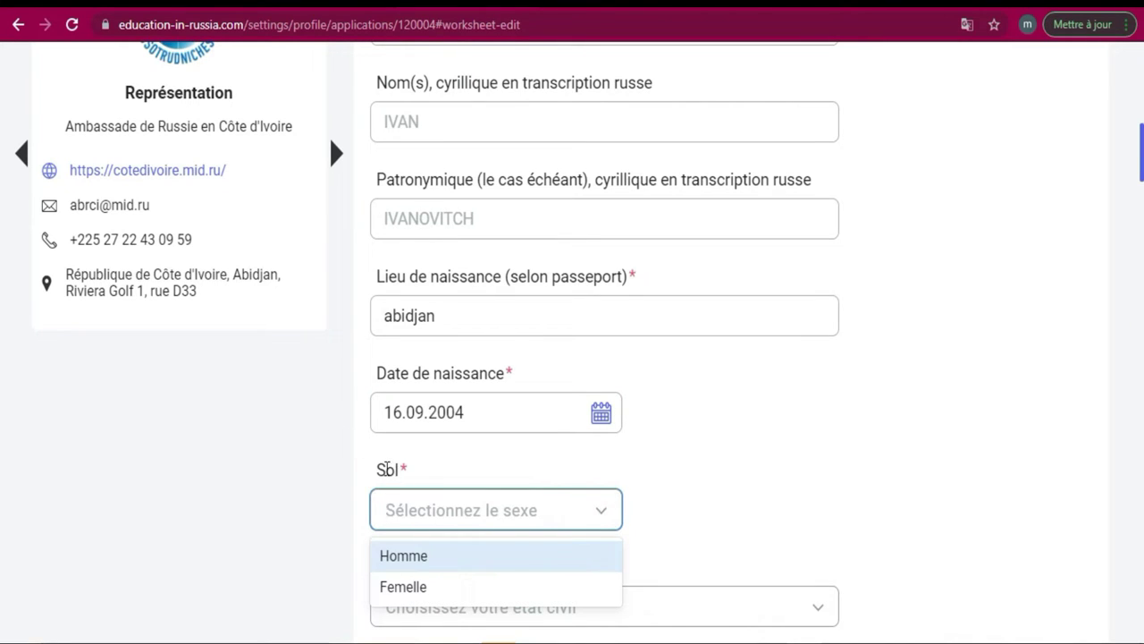
left_click(417, 561)
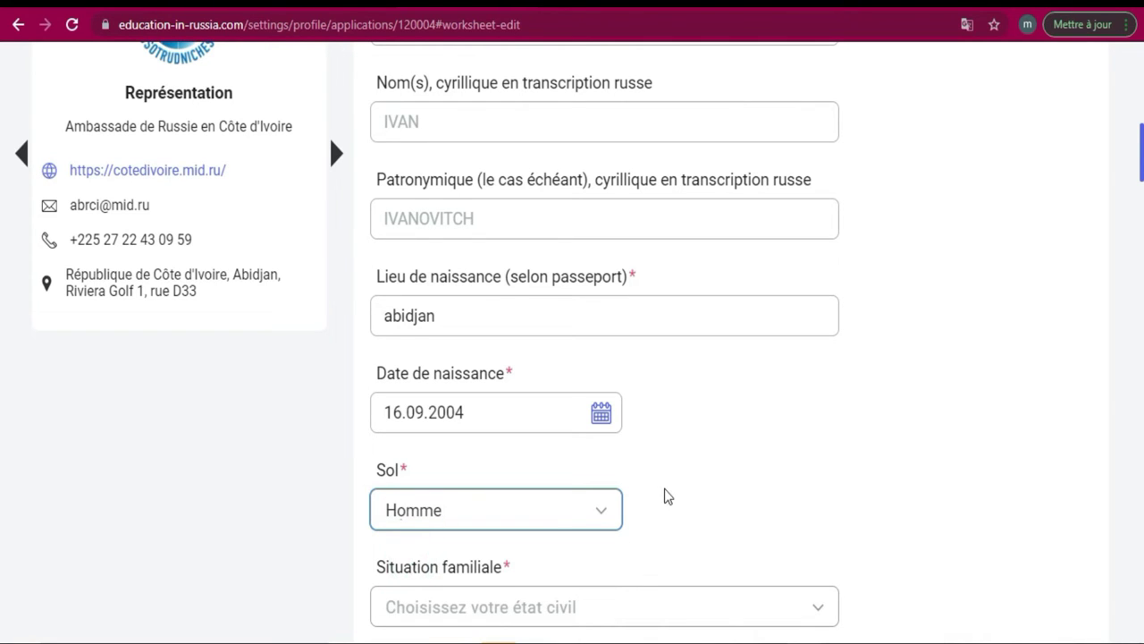
scroll(4, 179, "down", 4)
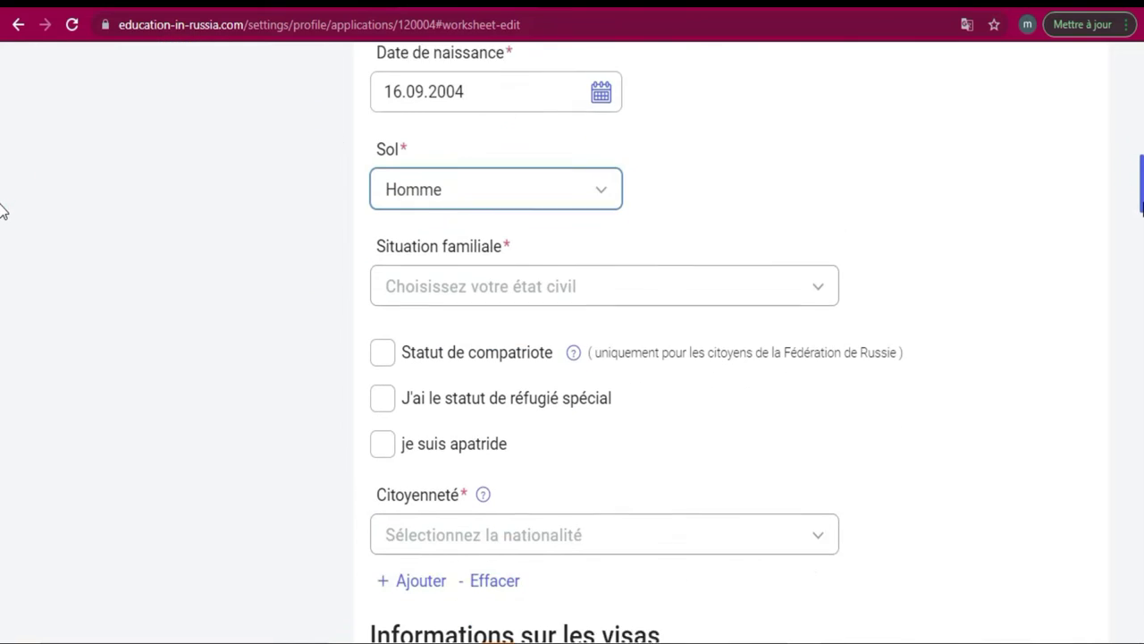
scroll(2, 211, "down", 1)
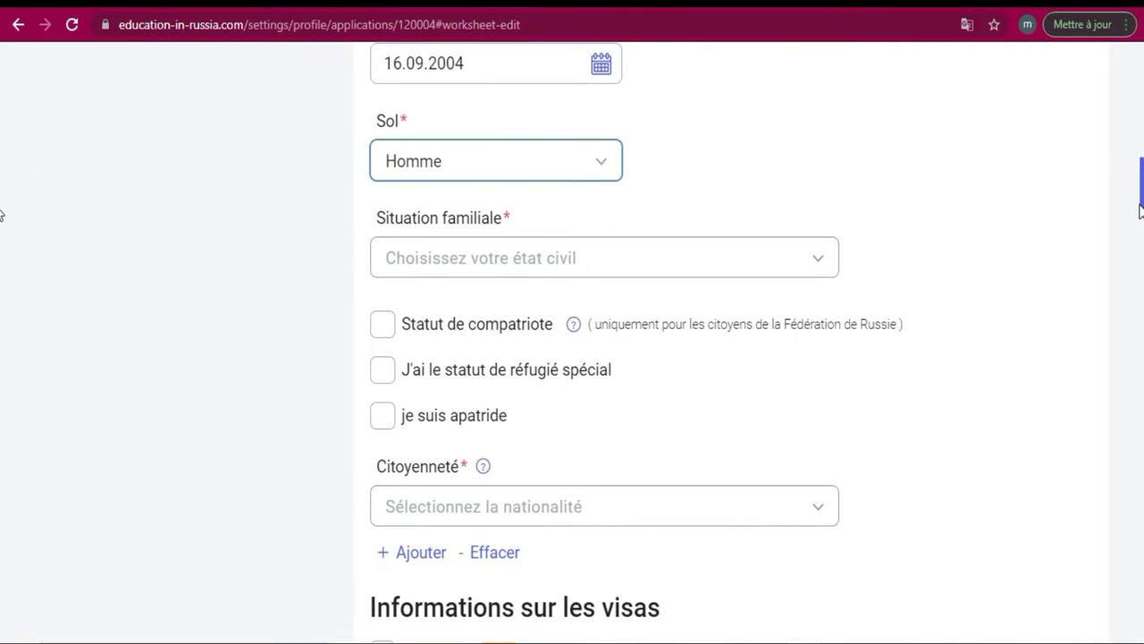
Step: Set marital status to Célibataire, pas marié and bring up the citizenship country list
left_click(796, 267)
left_click(641, 310)
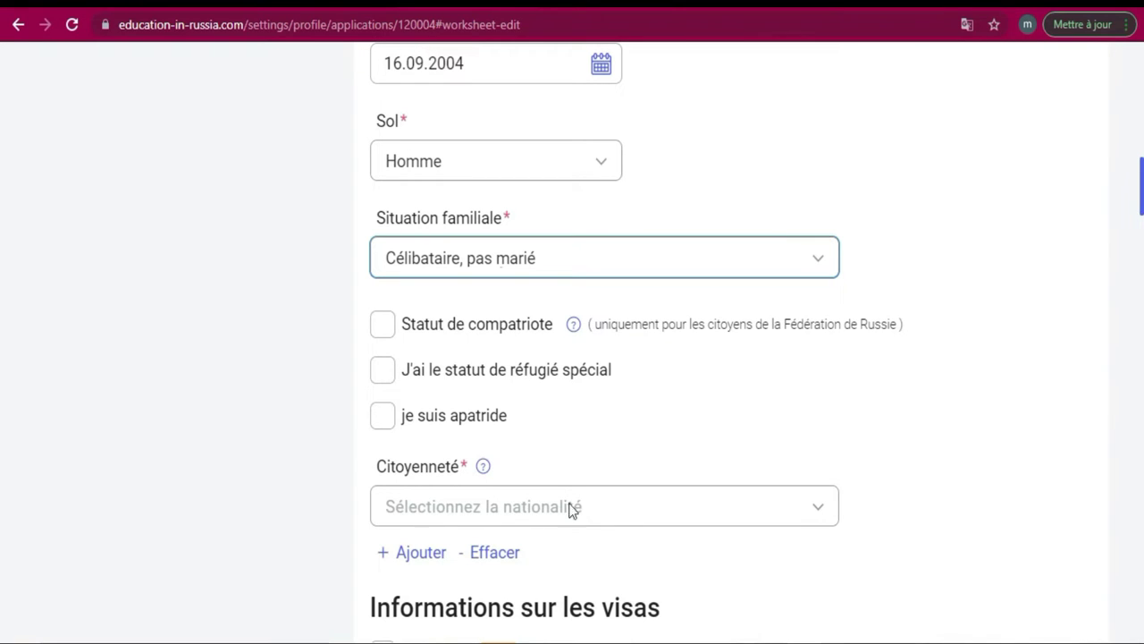
left_click(615, 507)
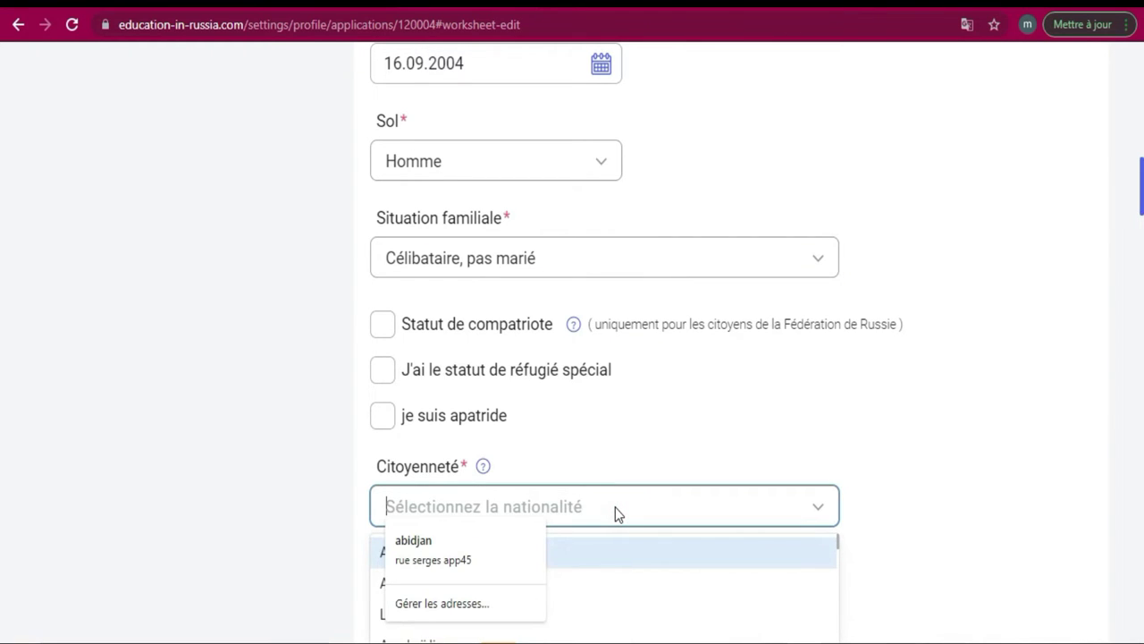
scroll(4, 234, "down", 4)
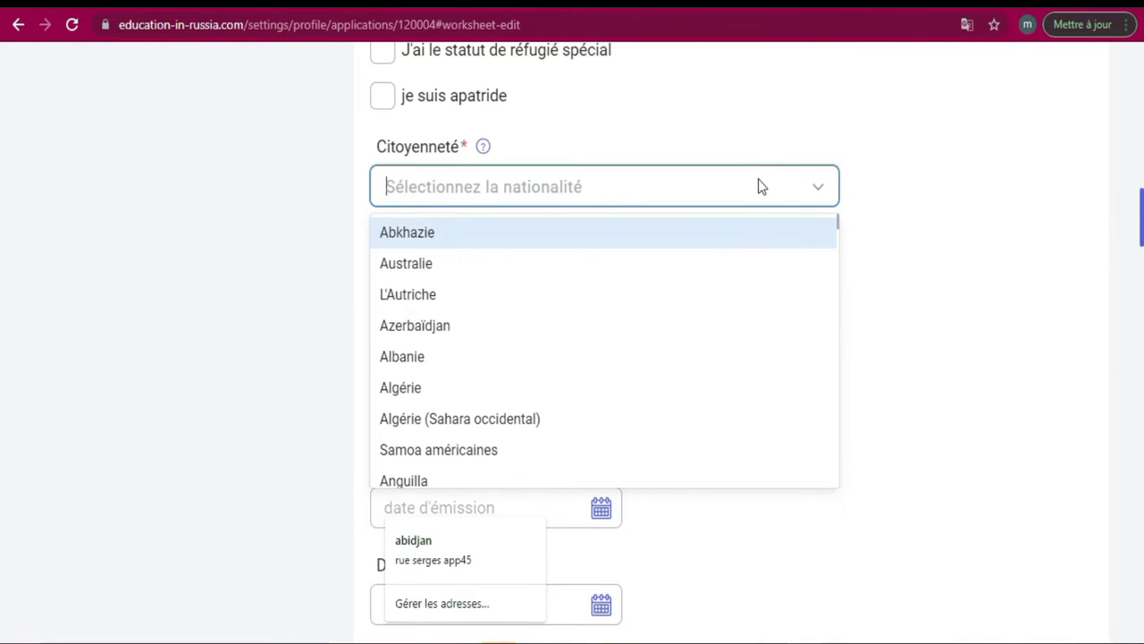
Step: Choose Côte d'Ivoire as the citizenship from the country list
type("c")
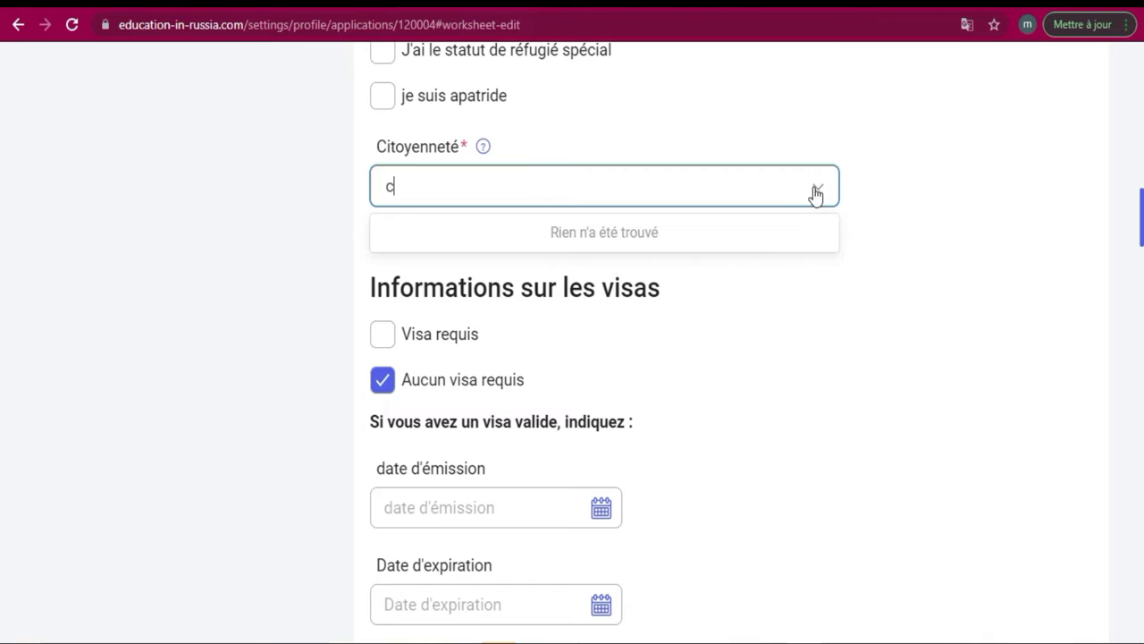
key("BackSpace")
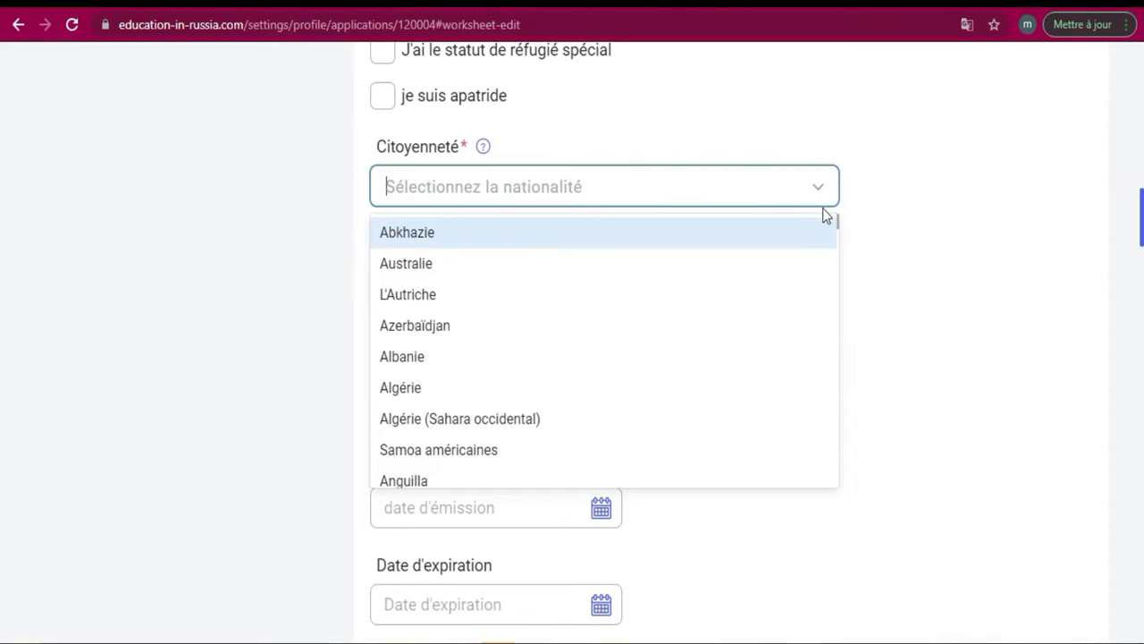
left_click_drag(837, 221, 835, 327)
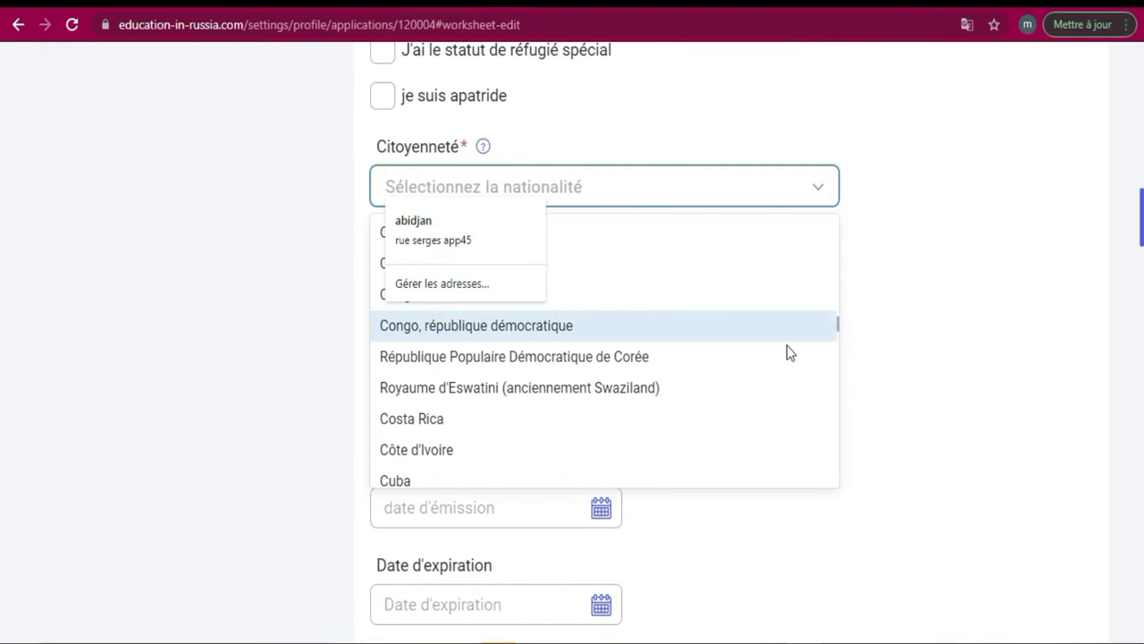
left_click(532, 458)
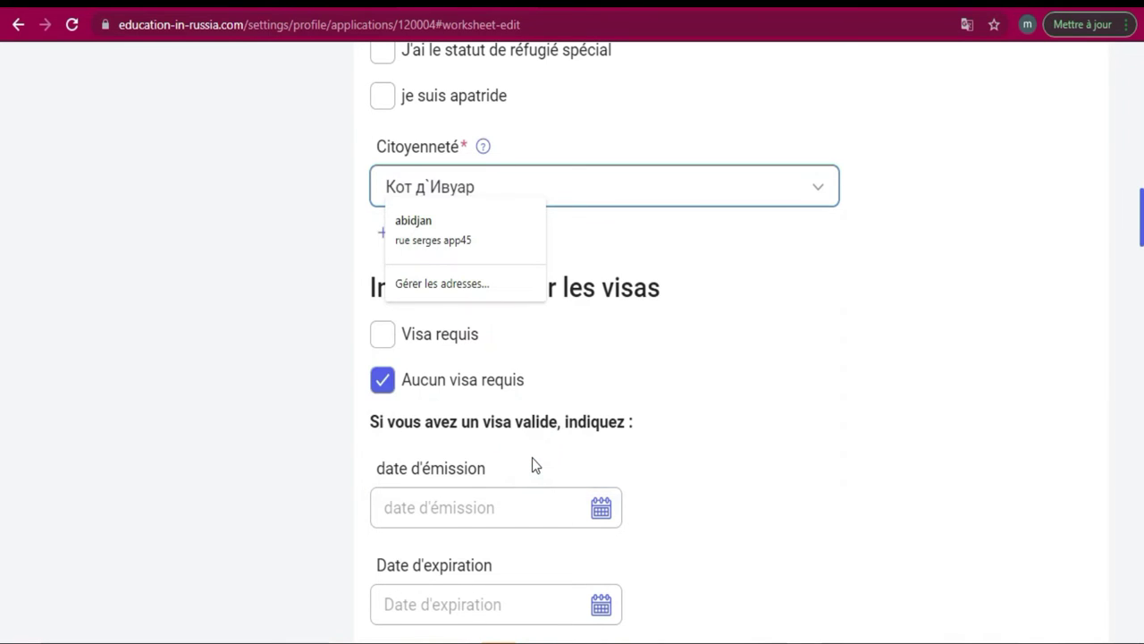
left_click(823, 245)
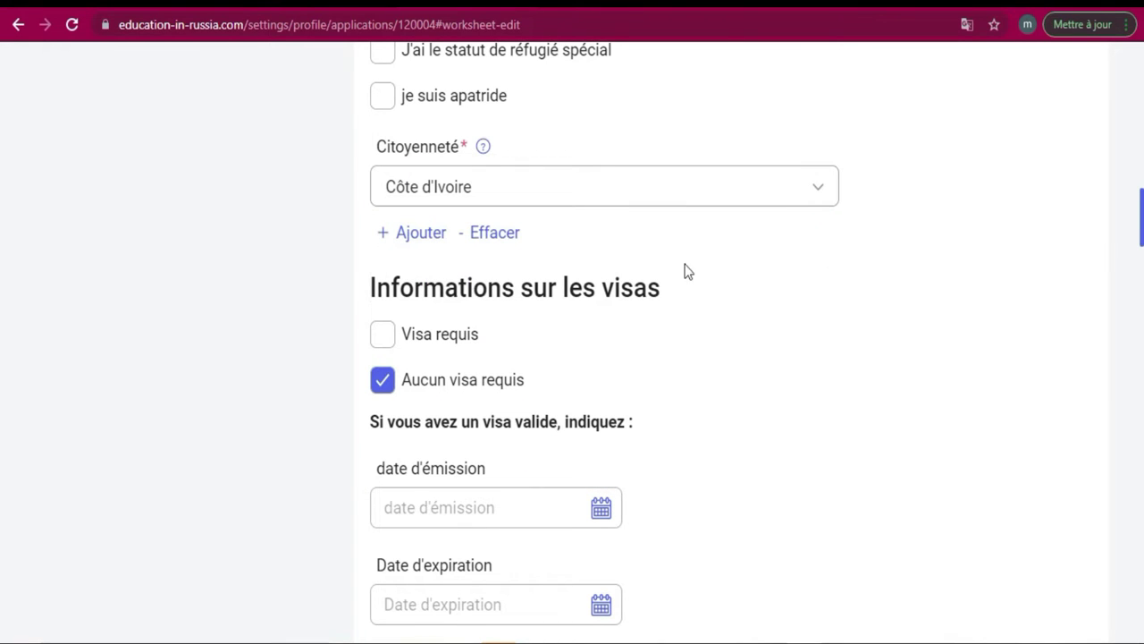
Step: Mark the visa as required and set the visa country to Côte d'Ivoire
left_click(385, 338)
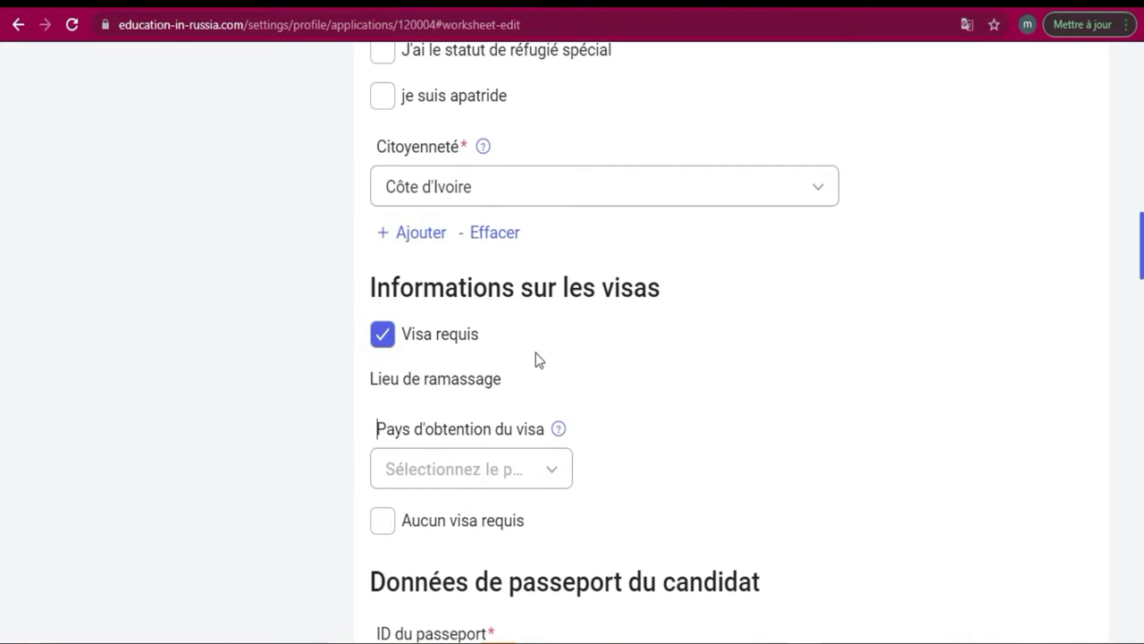
scroll(5, 280, "down", 2)
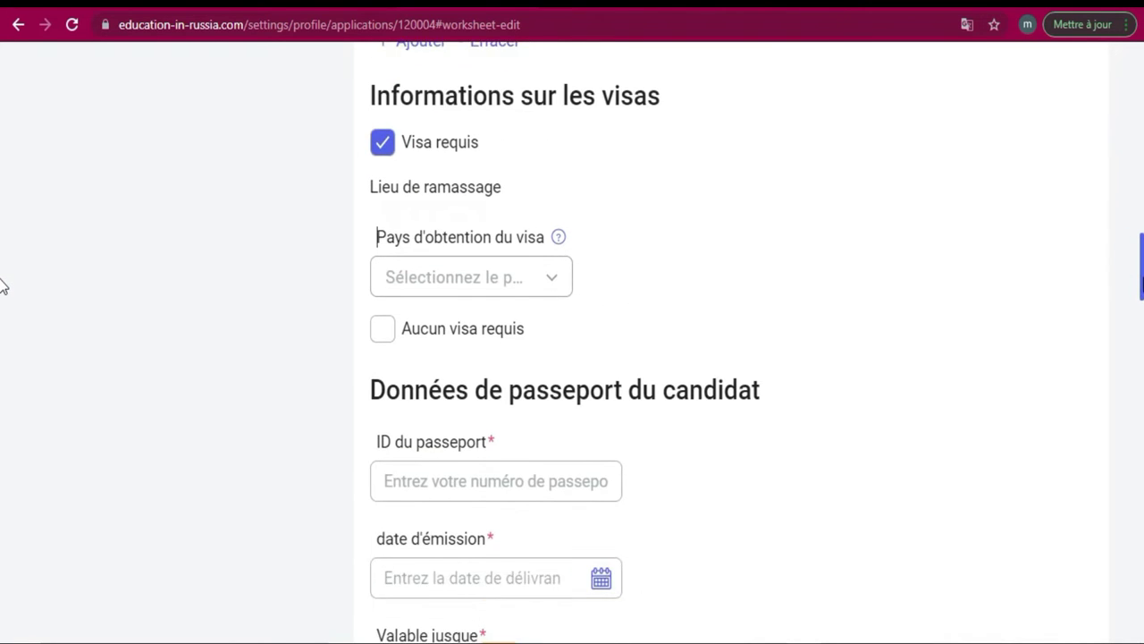
left_click(551, 271)
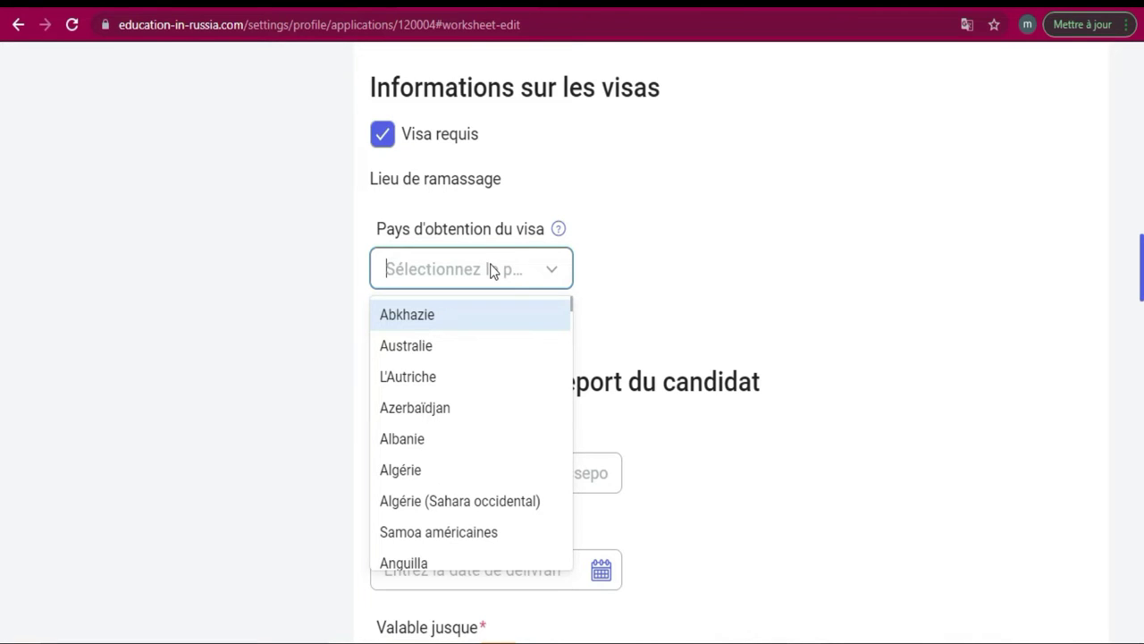
type("c")
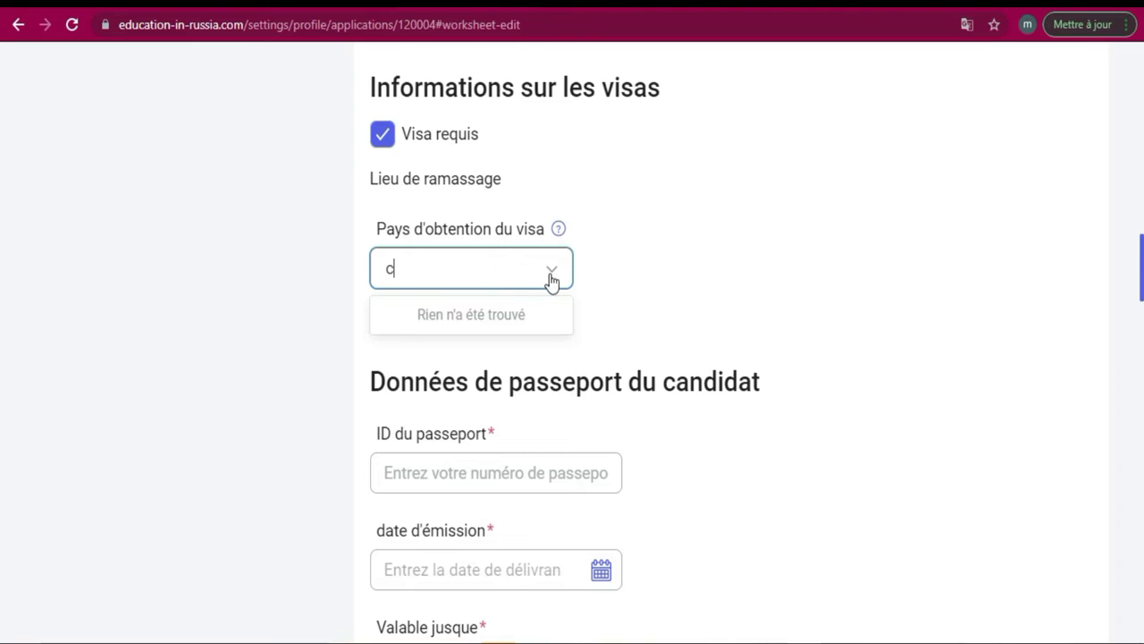
left_click(551, 277)
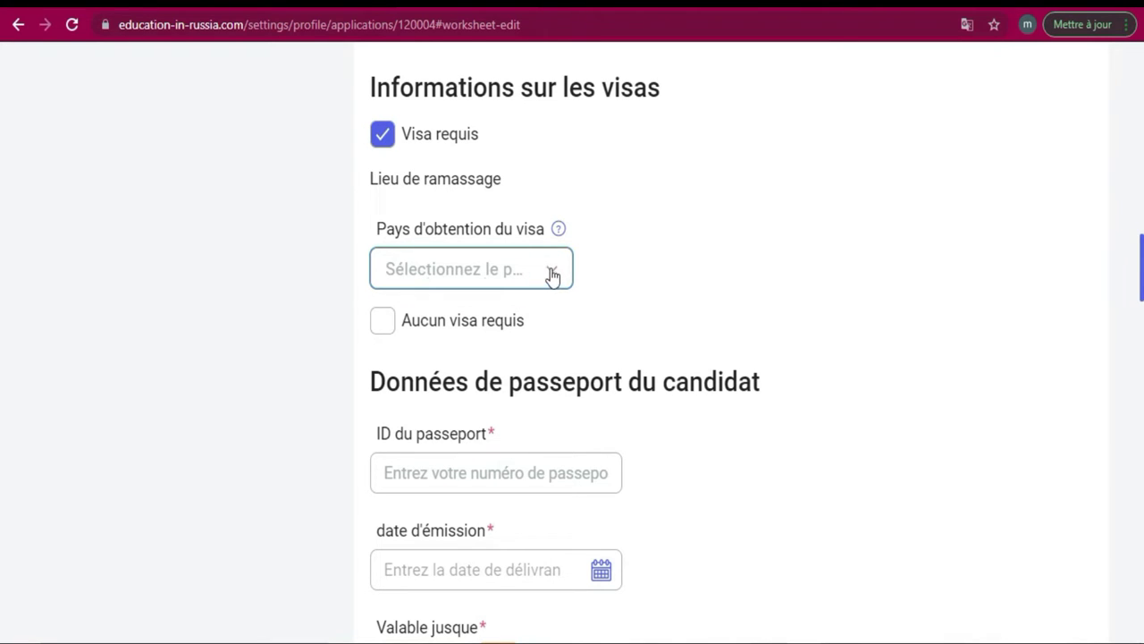
left_click(551, 277)
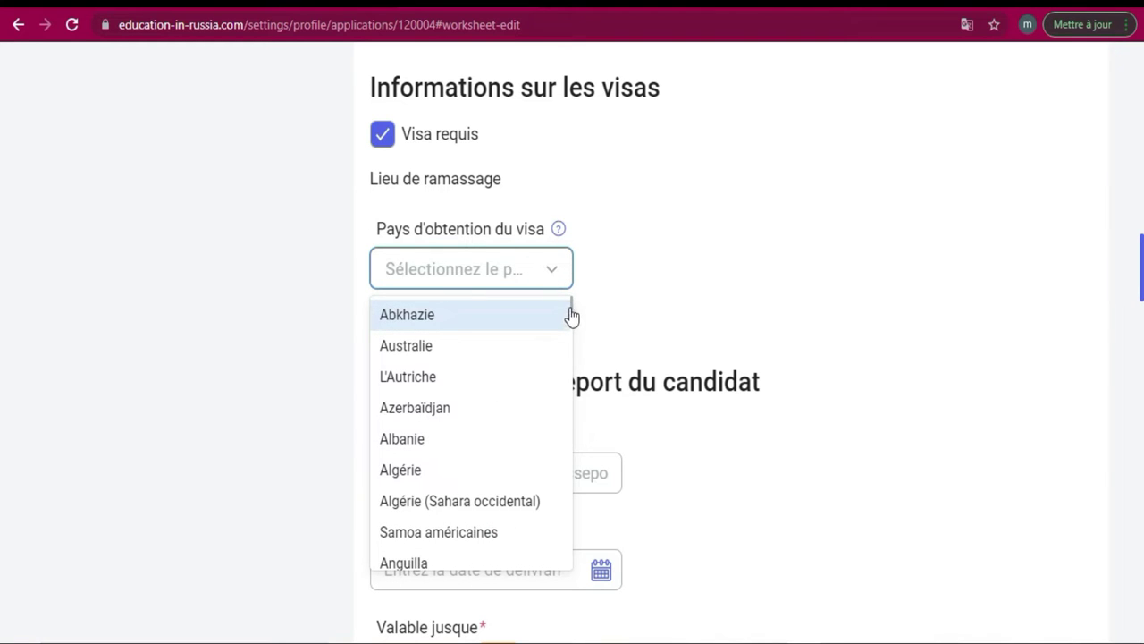
left_click_drag(570, 305, 561, 411)
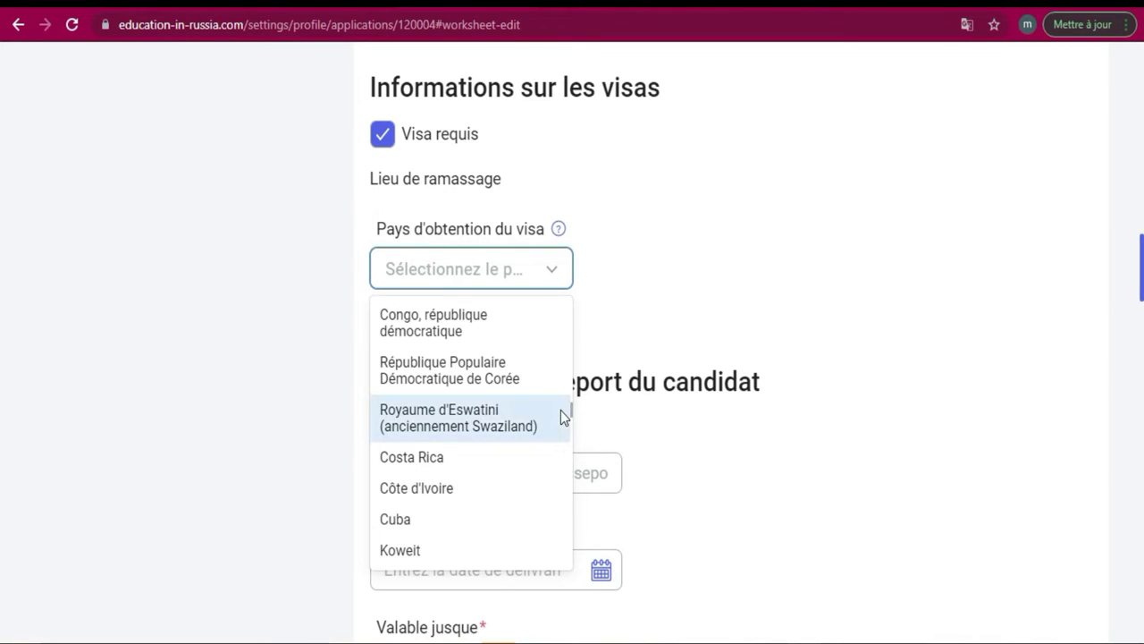
left_click(450, 482)
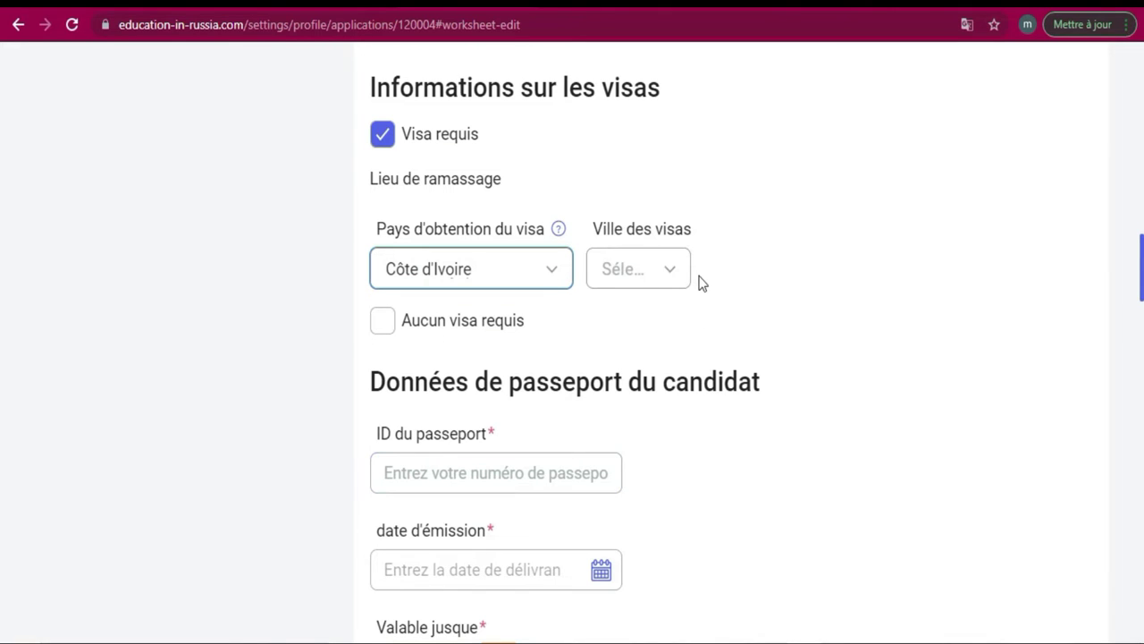
Step: Choose abidjan as the visa city
left_click(677, 273)
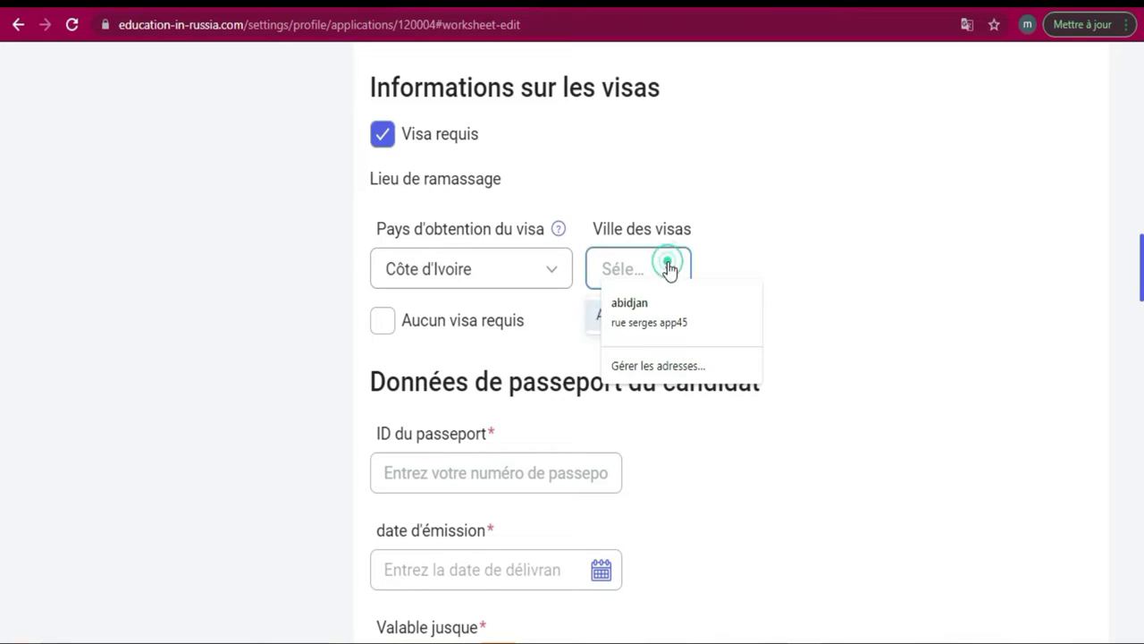
left_click(595, 314)
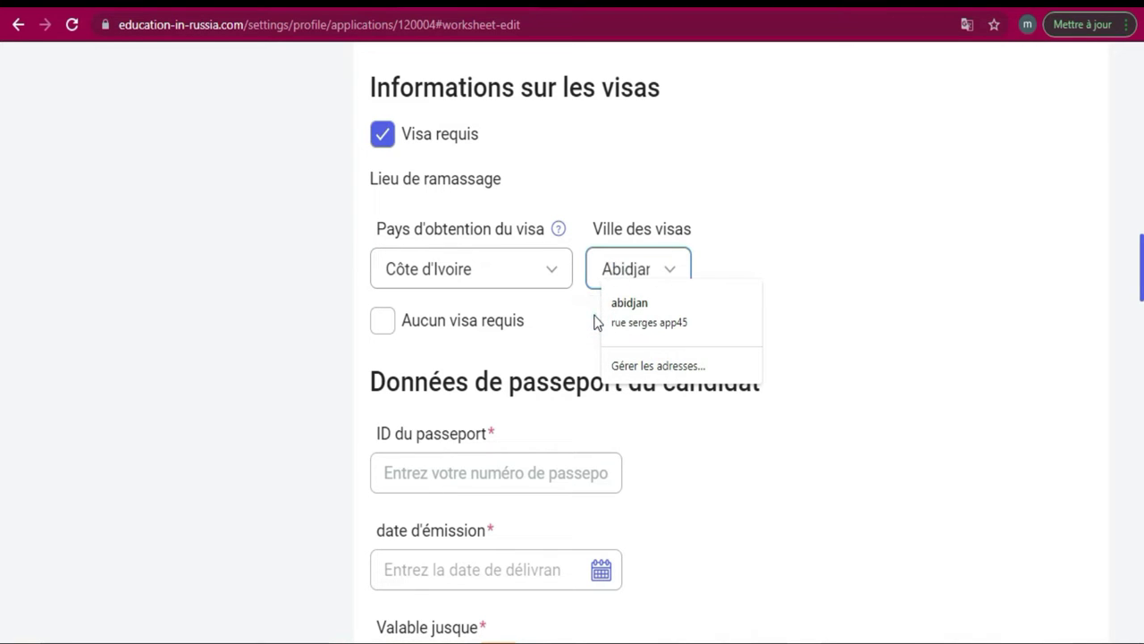
left_click(871, 269)
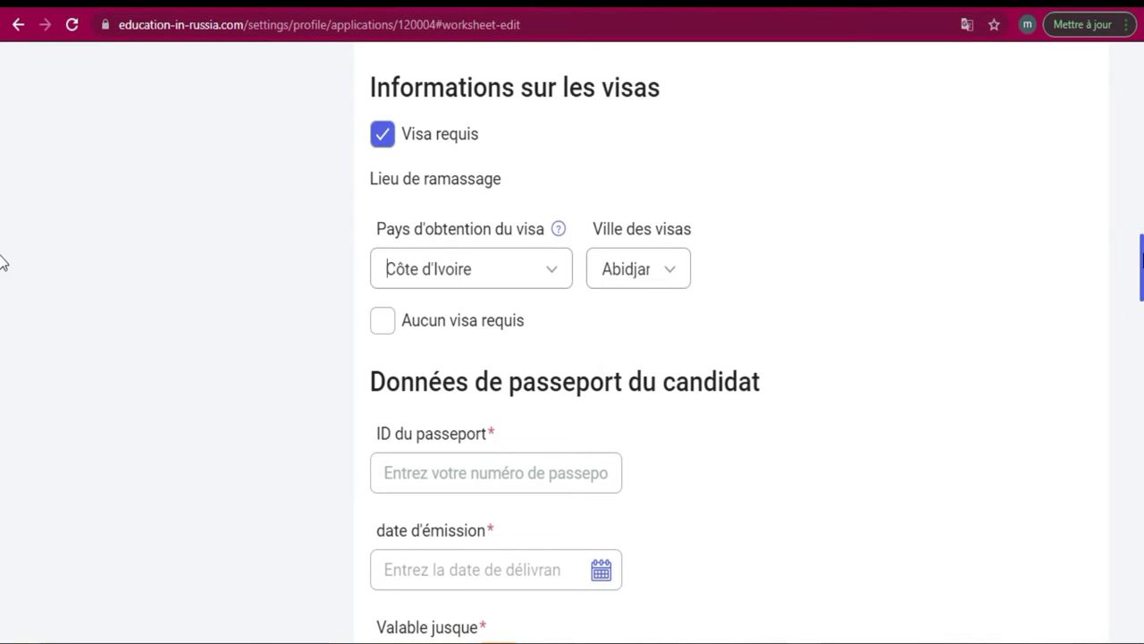
scroll(2, 261, "down", 3)
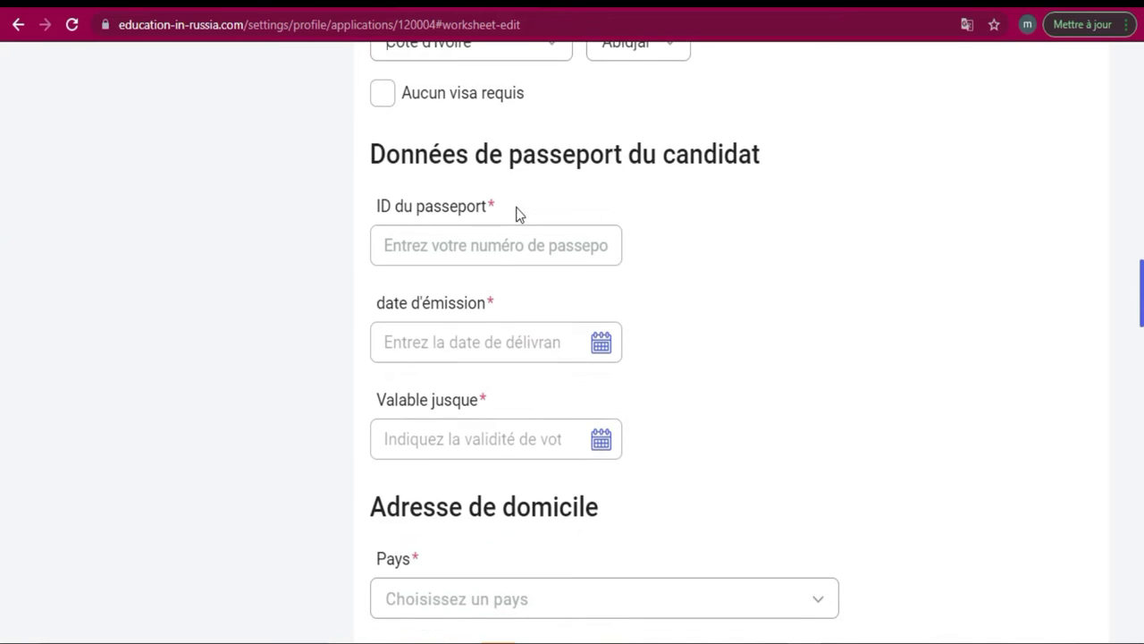
Step: Enter the passport number and set the issue date to 17 September 2021
left_click(531, 245)
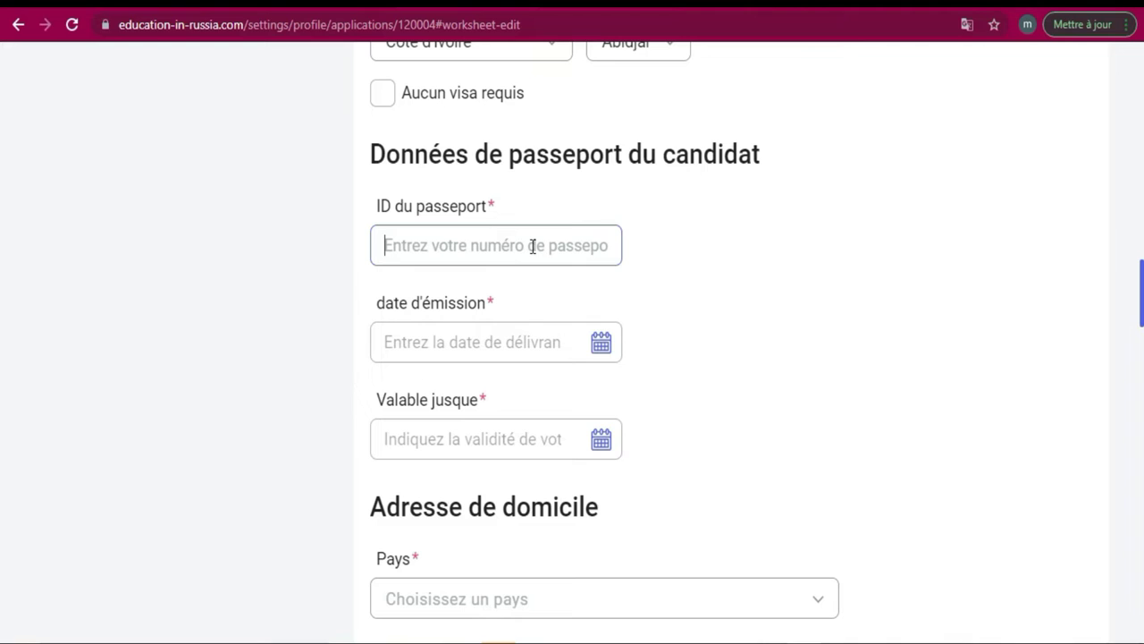
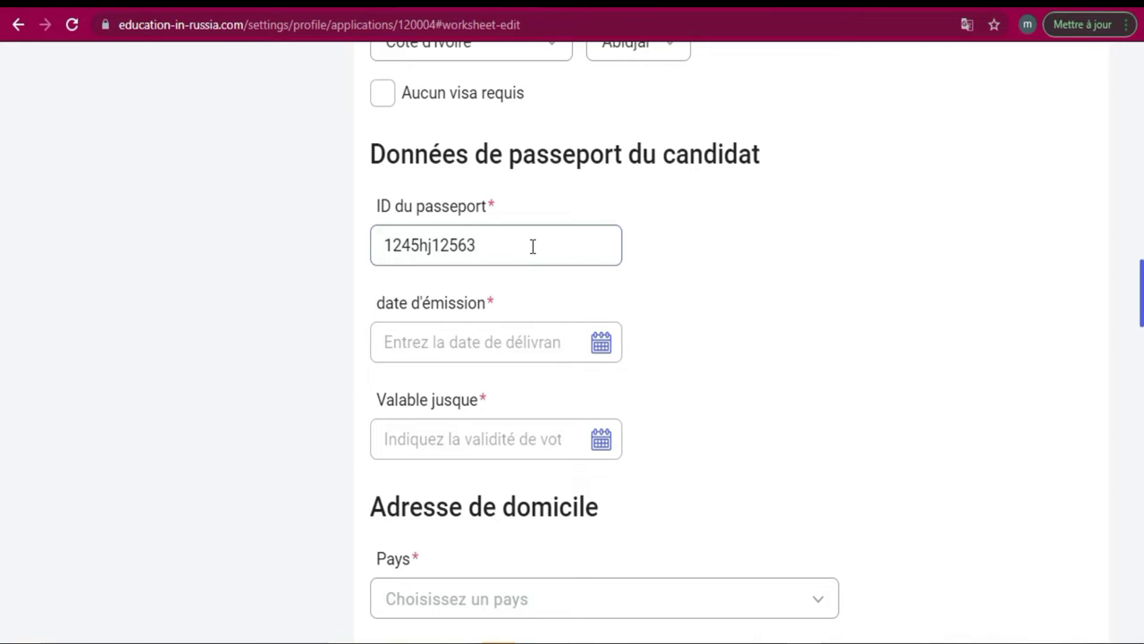
left_click(515, 343)
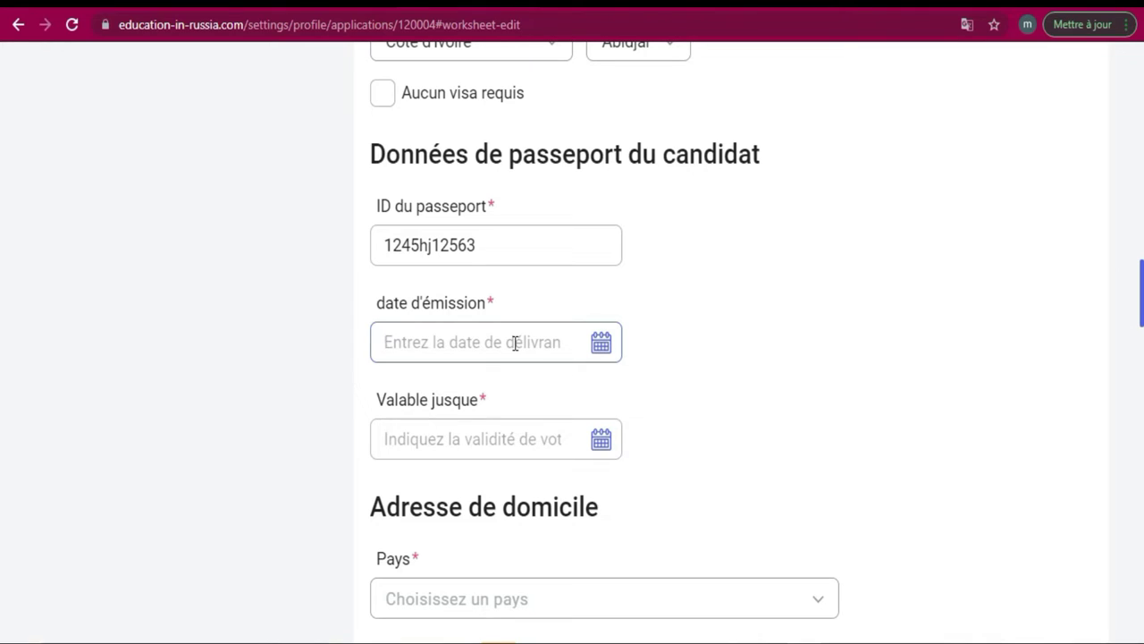
left_click(600, 346)
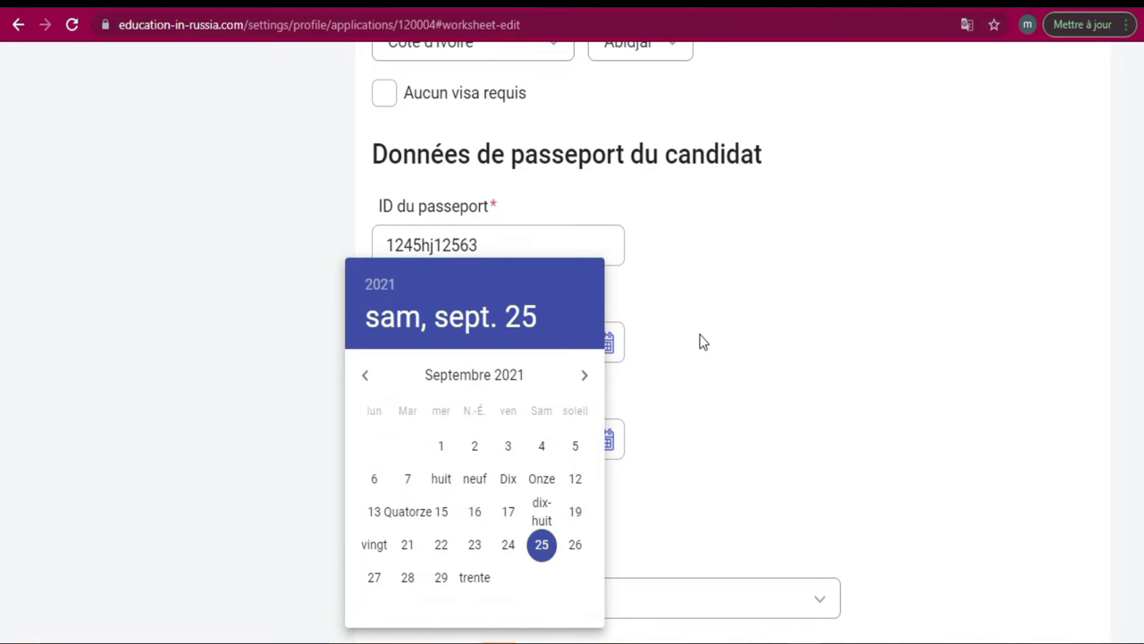
left_click(994, 336)
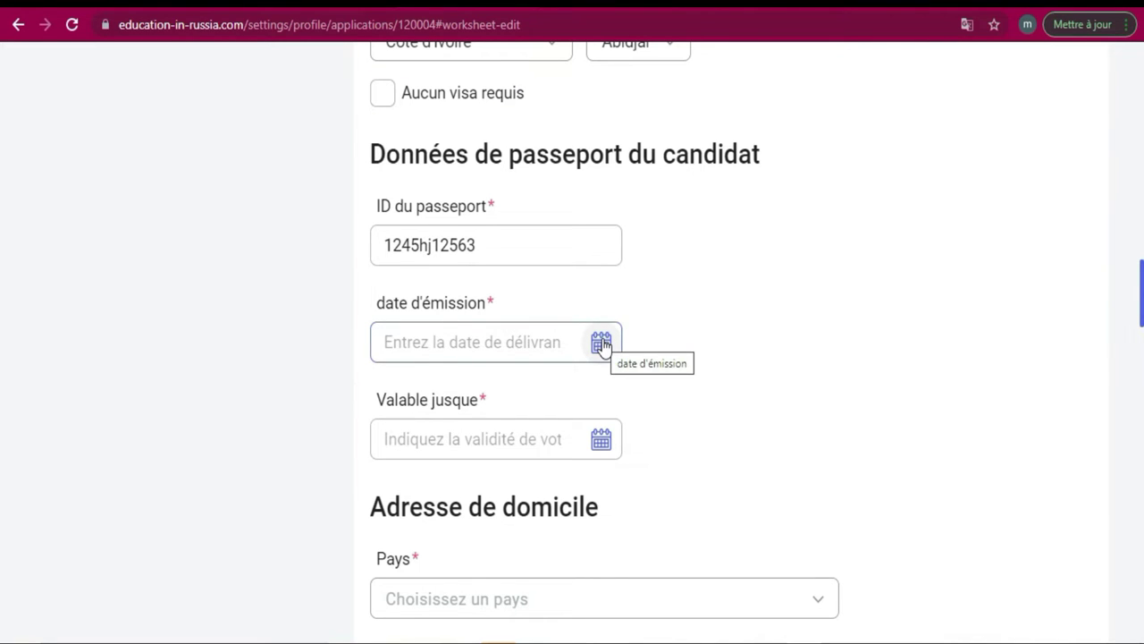
left_click(601, 344)
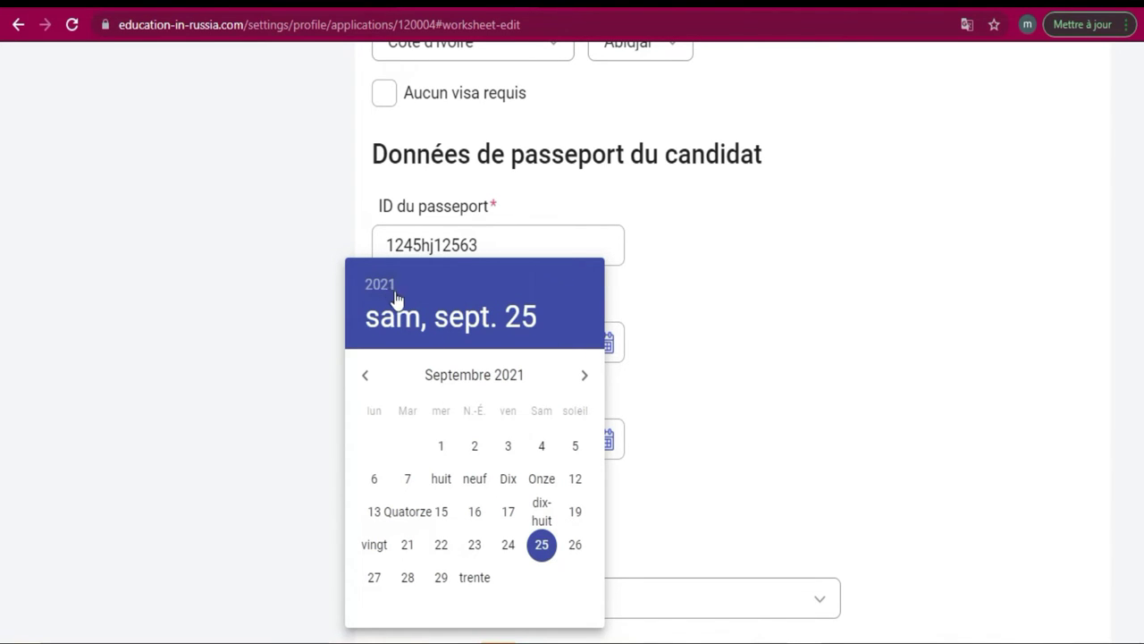
left_click(509, 512)
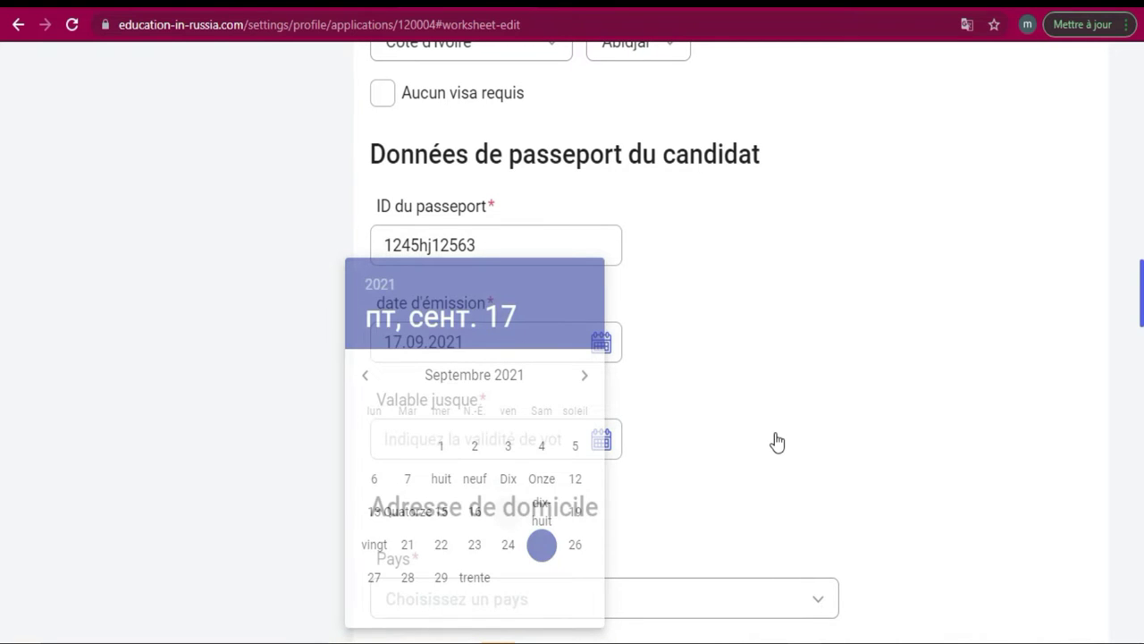
Step: Set the passport validity date to 25 September 2026
left_click(601, 442)
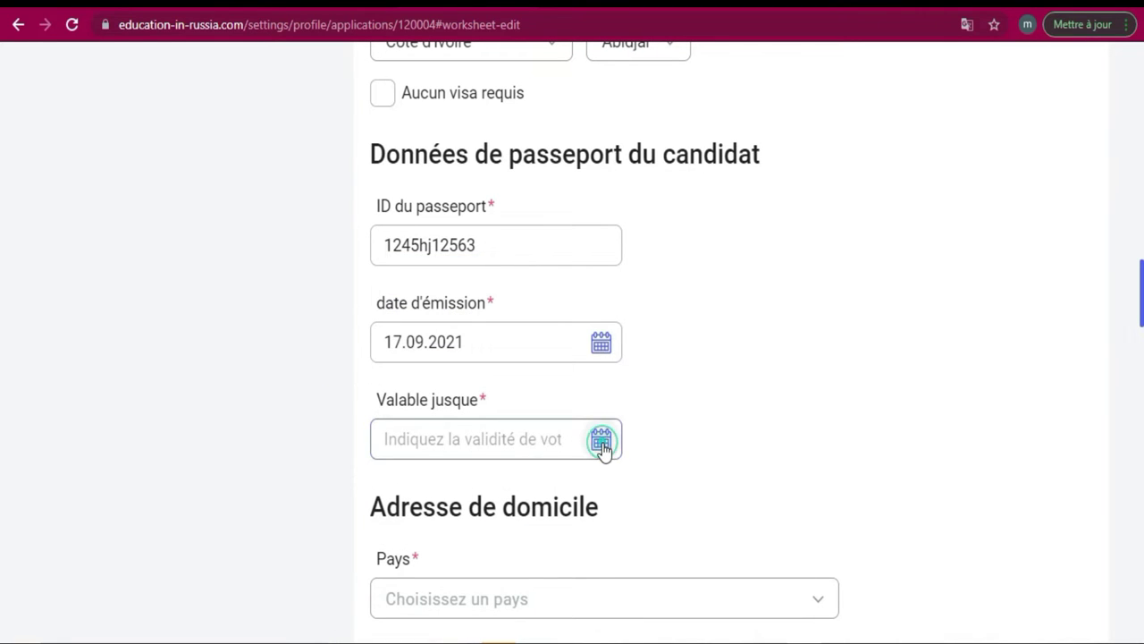
left_click(379, 285)
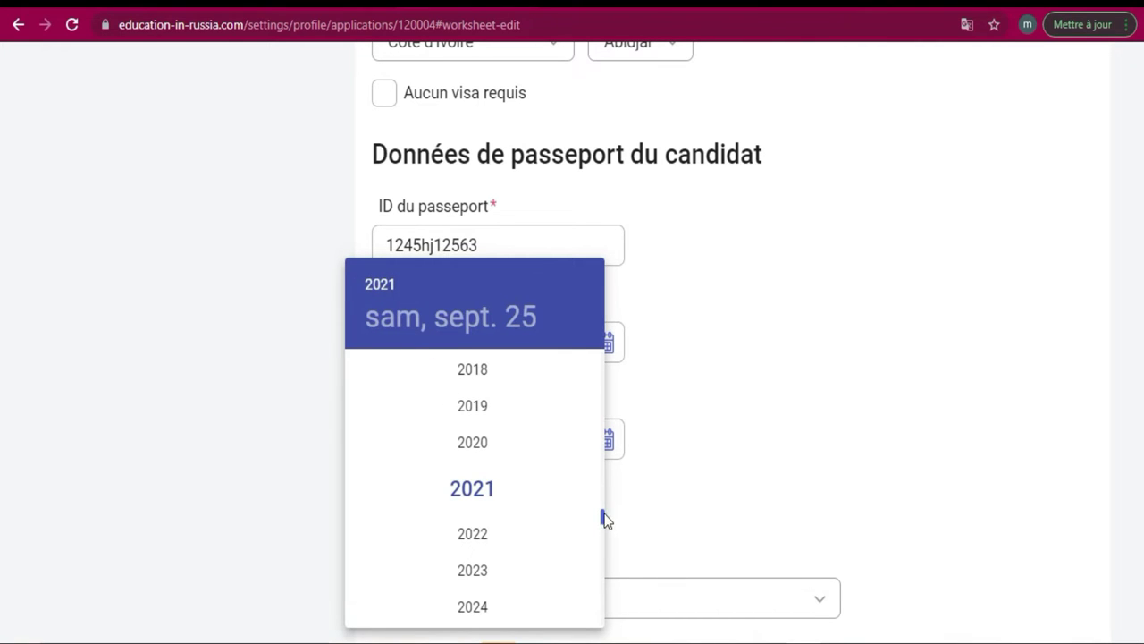
left_click_drag(606, 518, 603, 525)
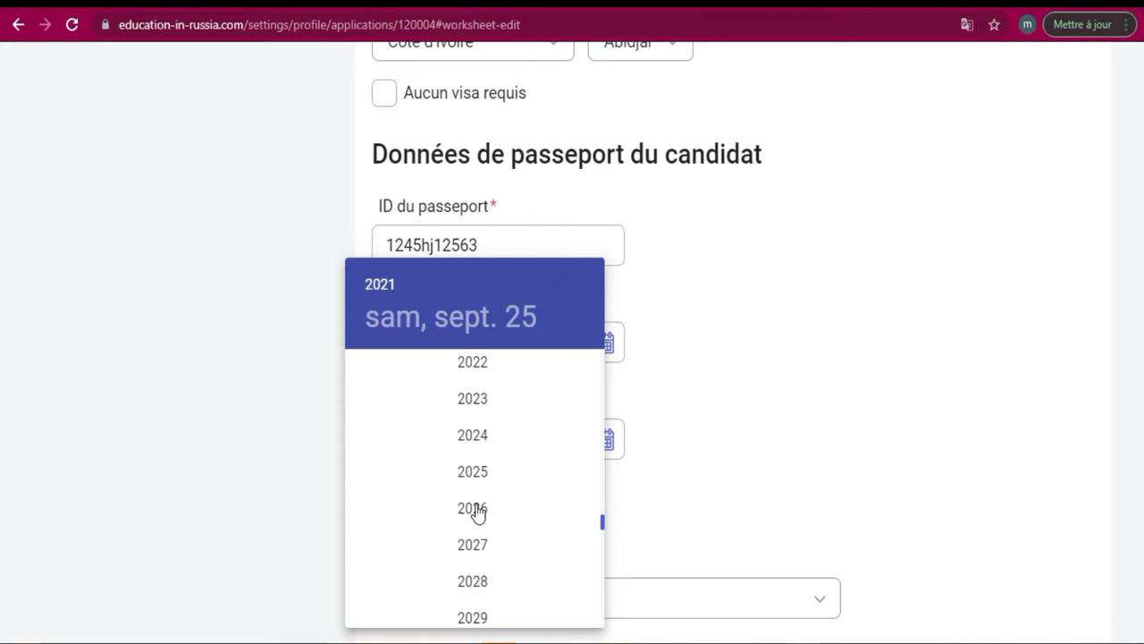
left_click(474, 508)
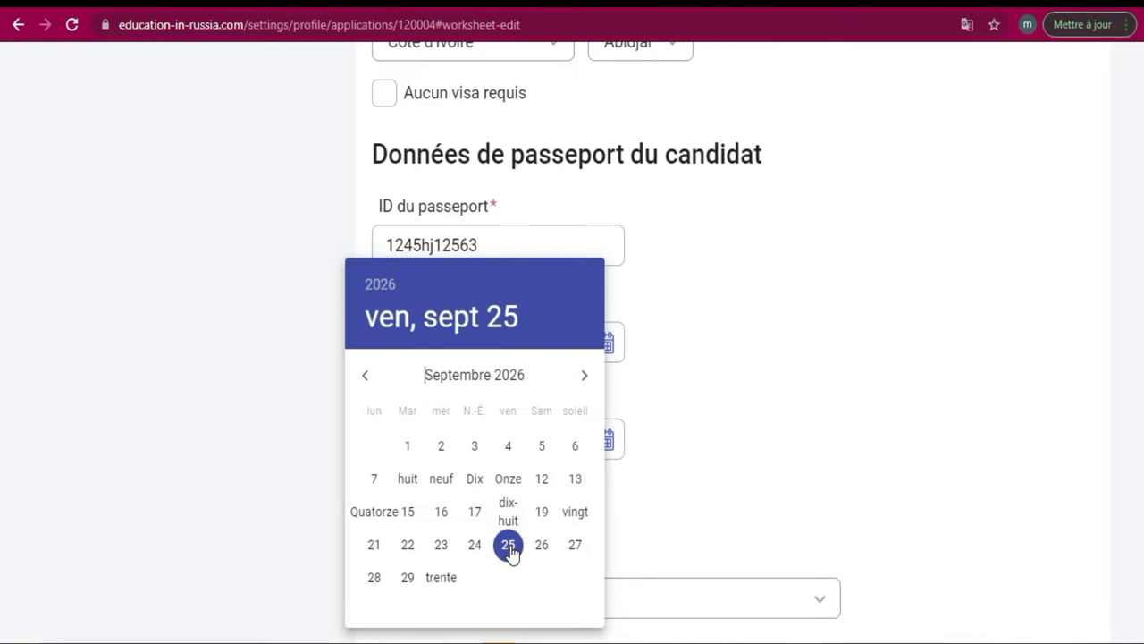
left_click(509, 544)
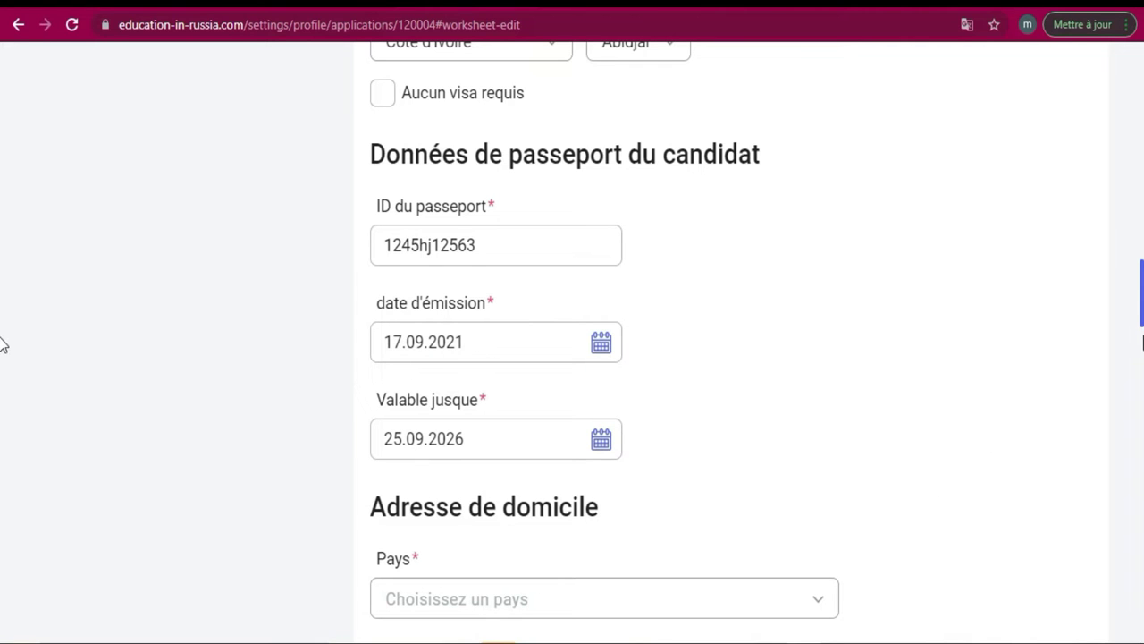
scroll(4, 332, "down", 4)
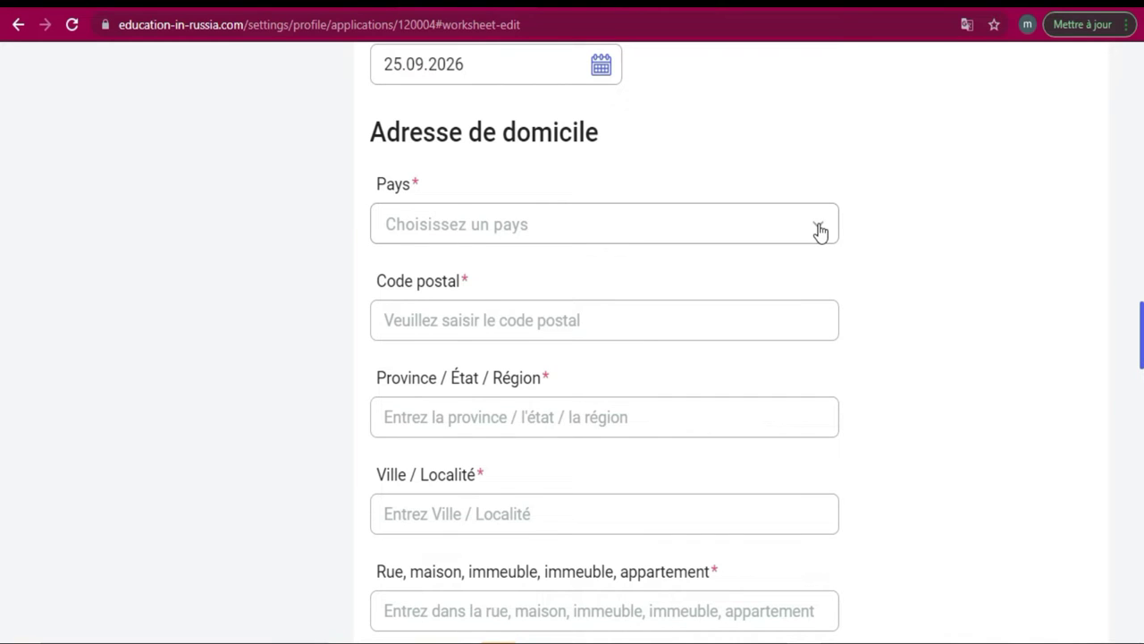
Step: Set the home country to Côte d'Ivoire and enter the postal code
left_click(819, 232)
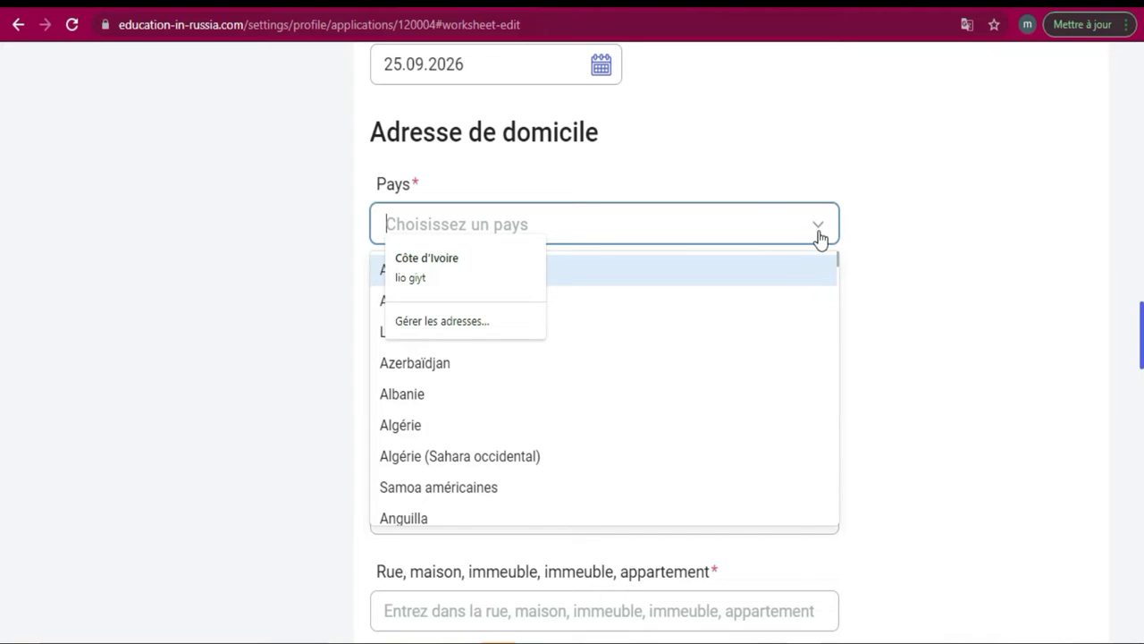
left_click(821, 234)
left_click(822, 233)
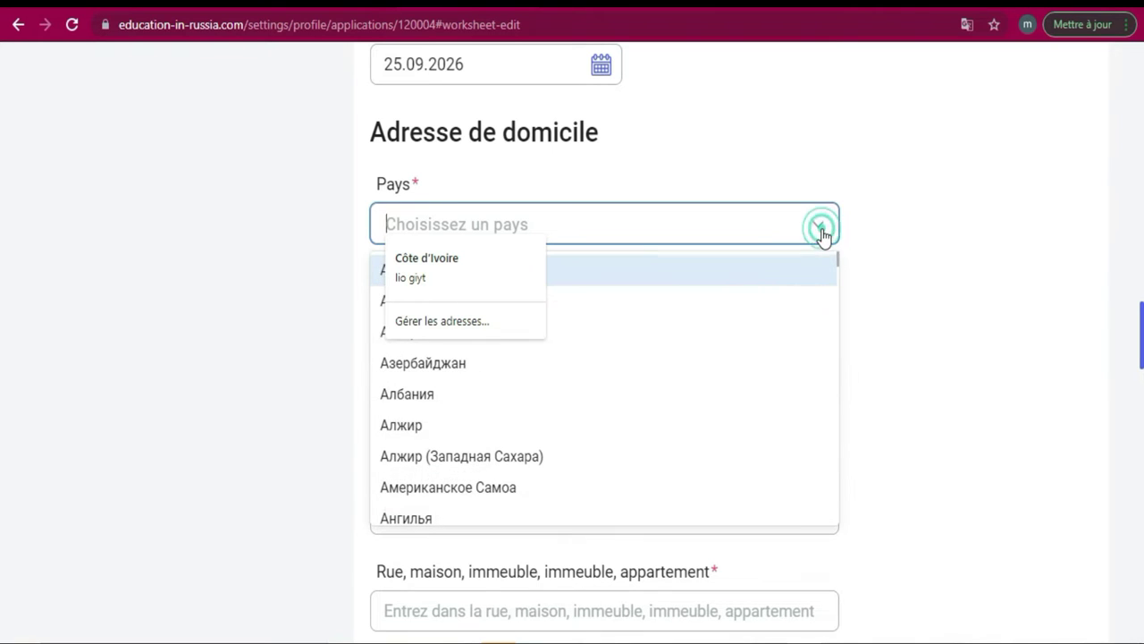
left_click_drag(837, 262, 832, 365)
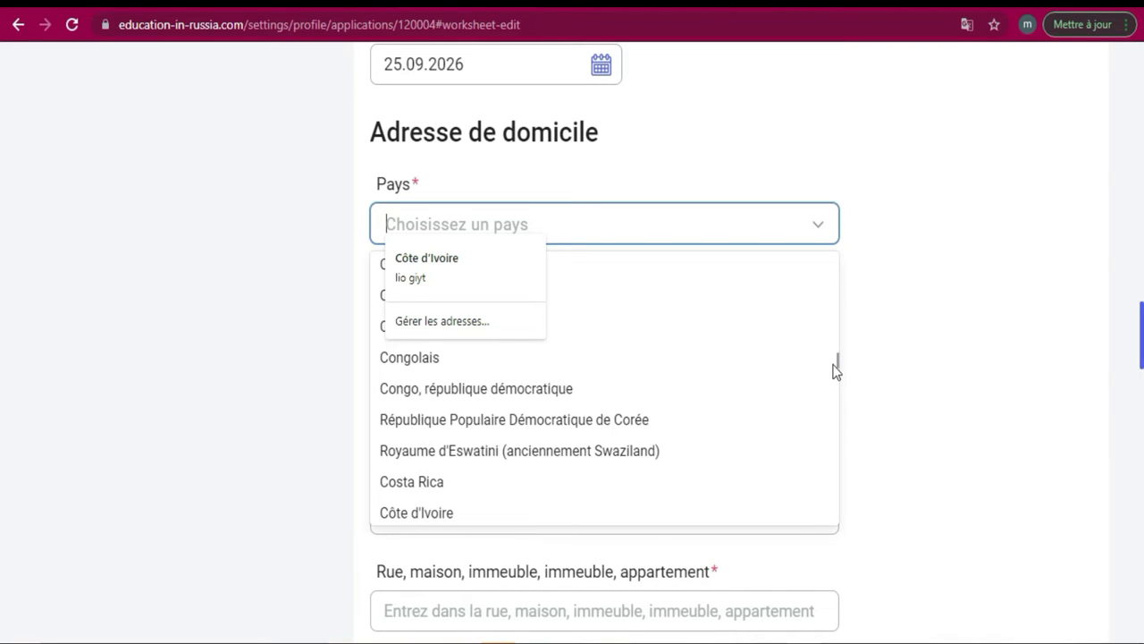
left_click(574, 512)
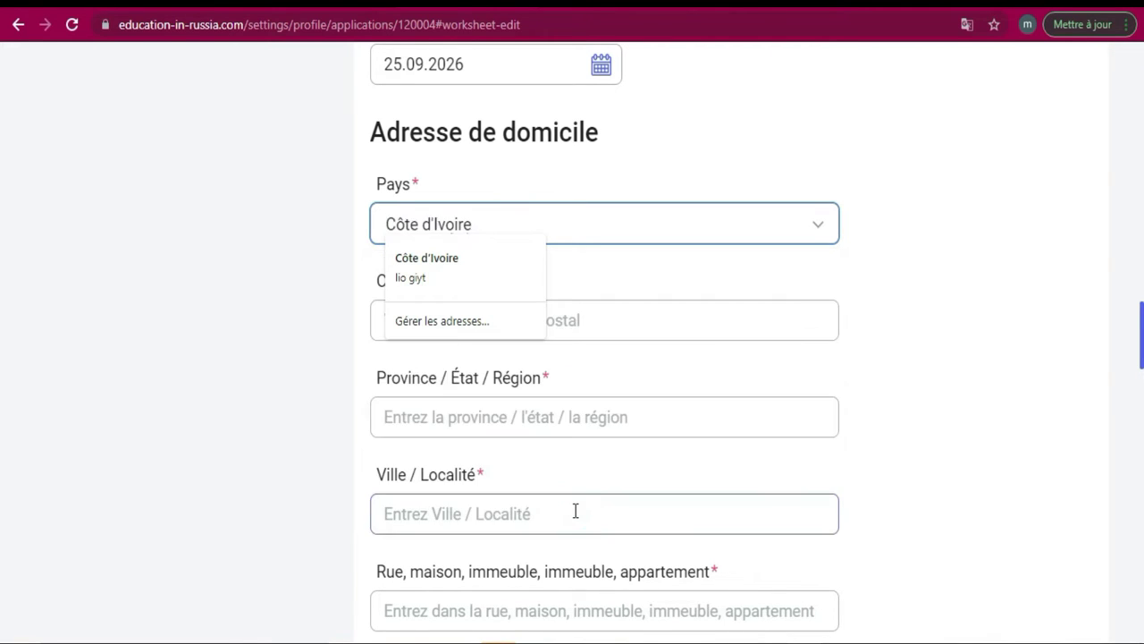
left_click(965, 190)
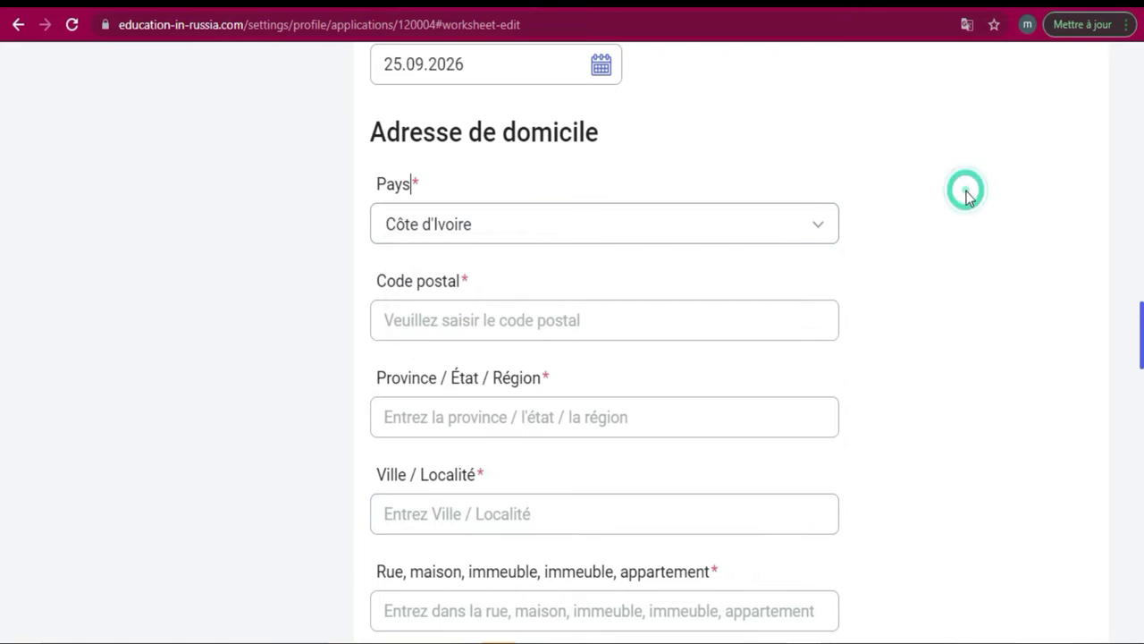
left_click(605, 324)
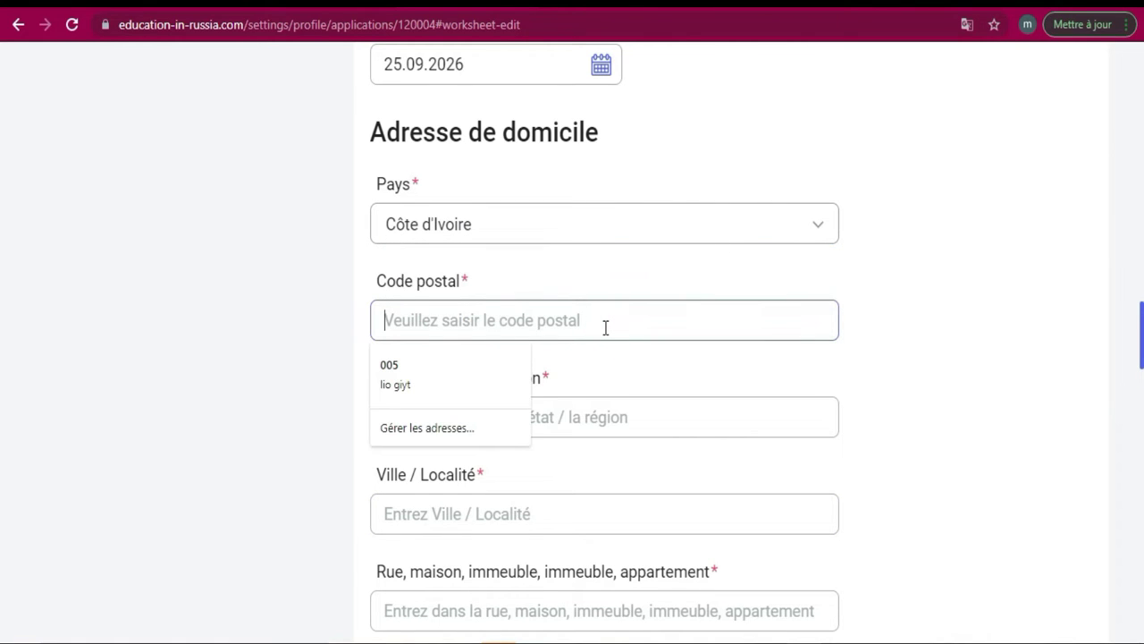
type("12bp1863")
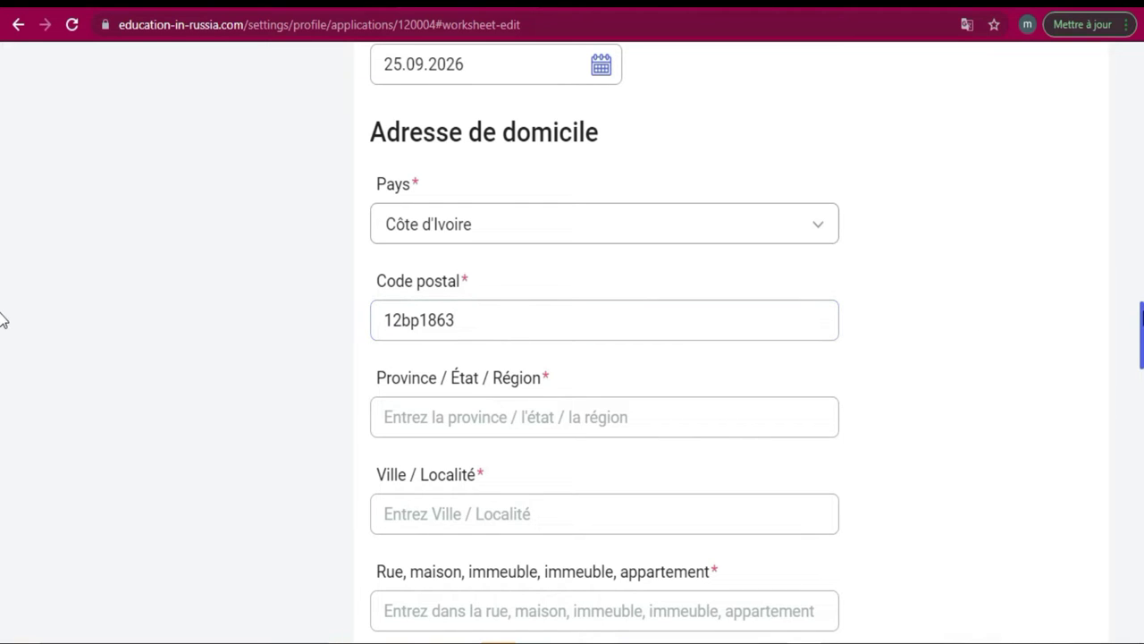
Step: Enter lagune as the region and abidjan as the city
scroll(1, 313, "down", 1)
left_click(710, 337)
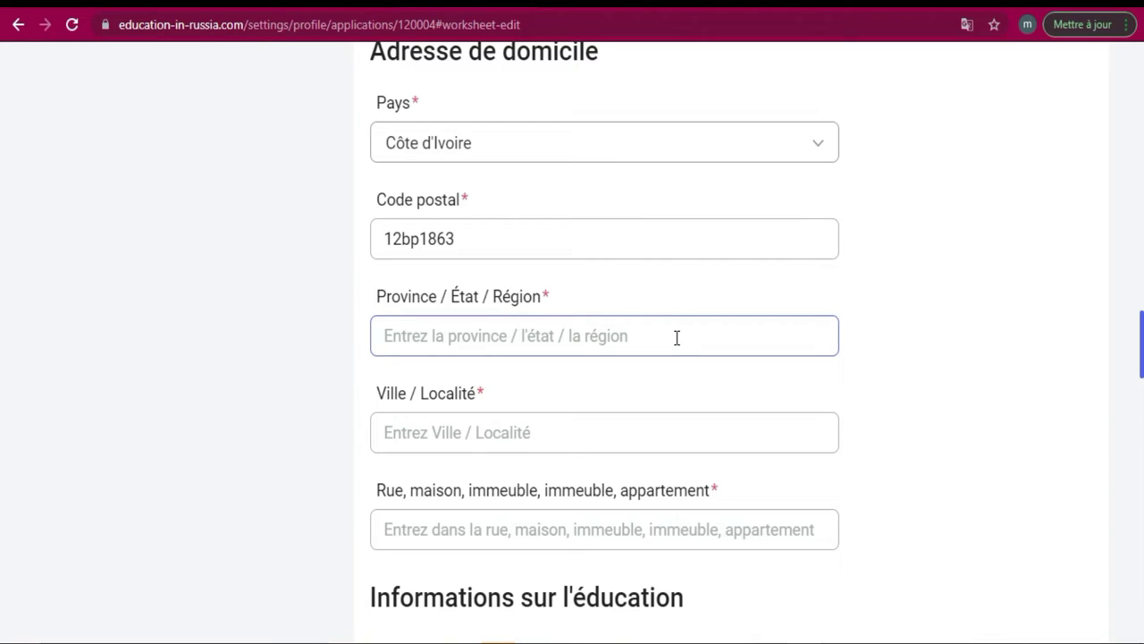
type("lagu")
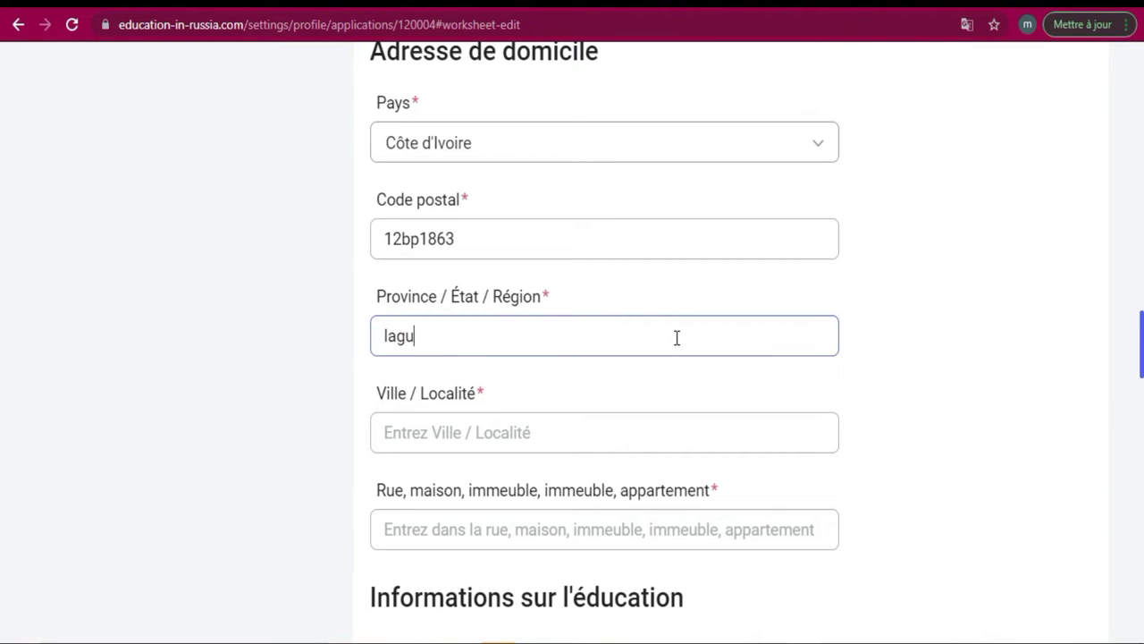
type("ne")
left_click(524, 433)
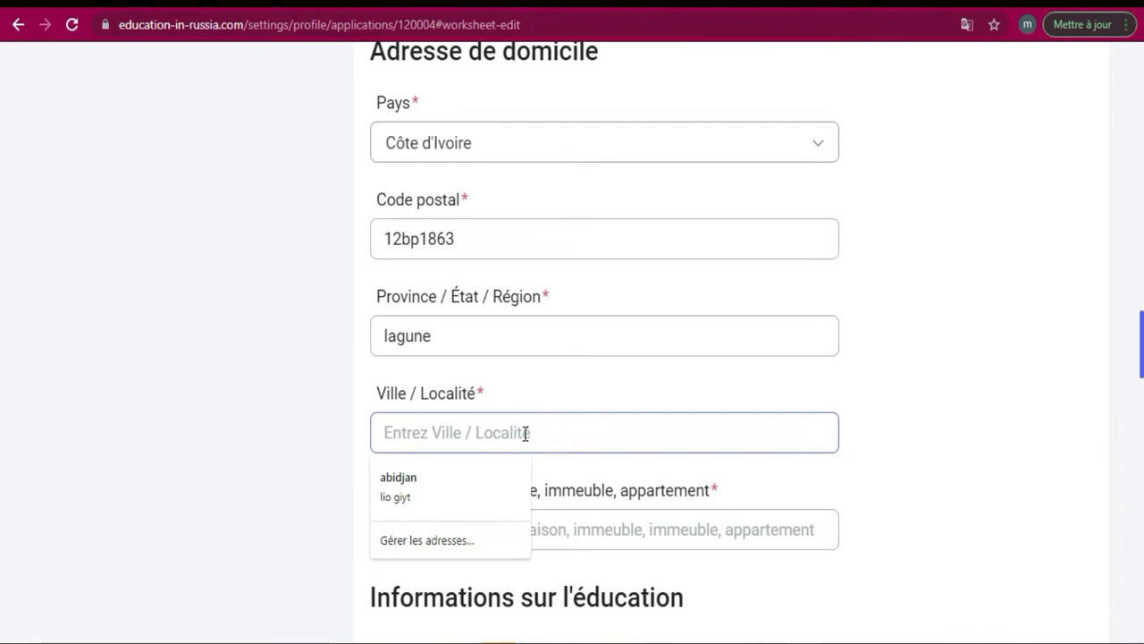
type("ab")
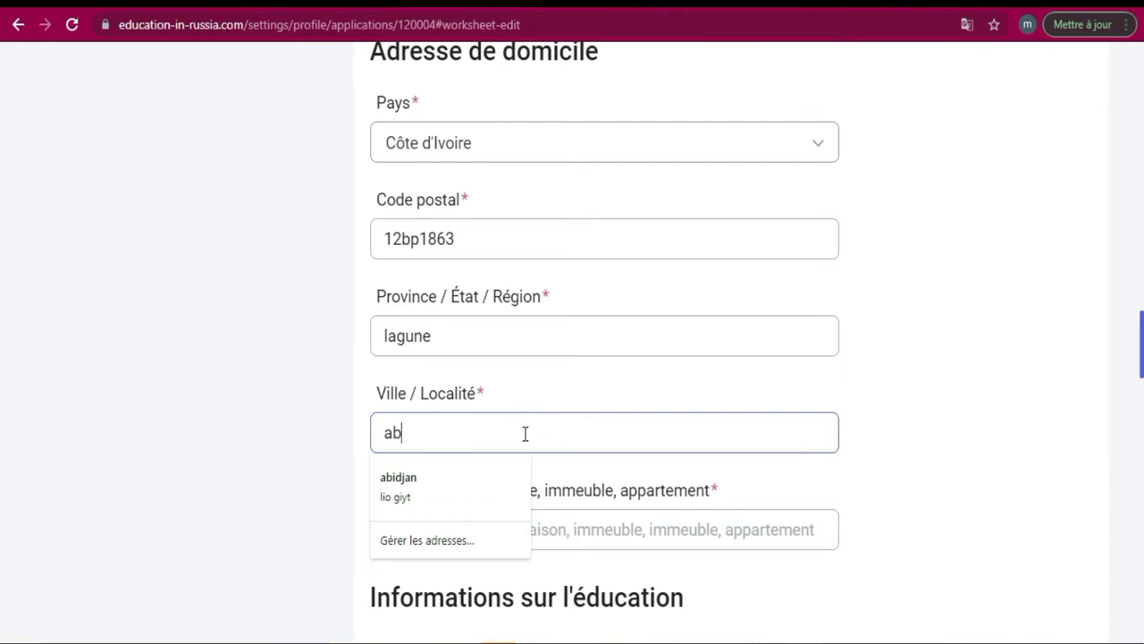
type("idjan")
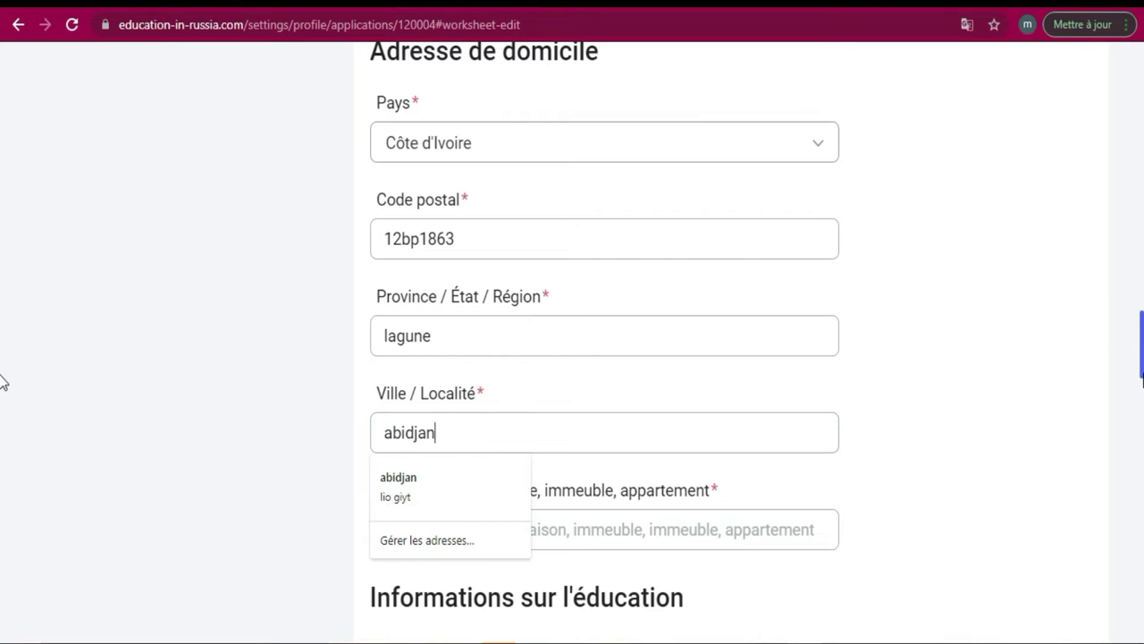
Step: Enter the street address with apartment number, correcting a typo
scroll(848, 500, "down", 3)
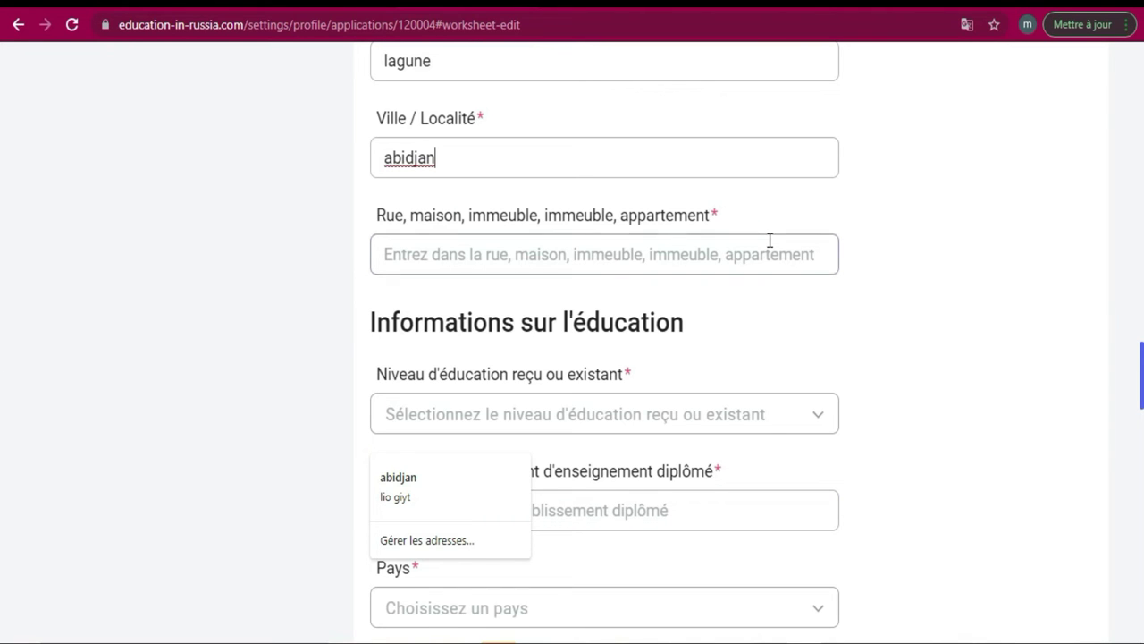
left_click(733, 251)
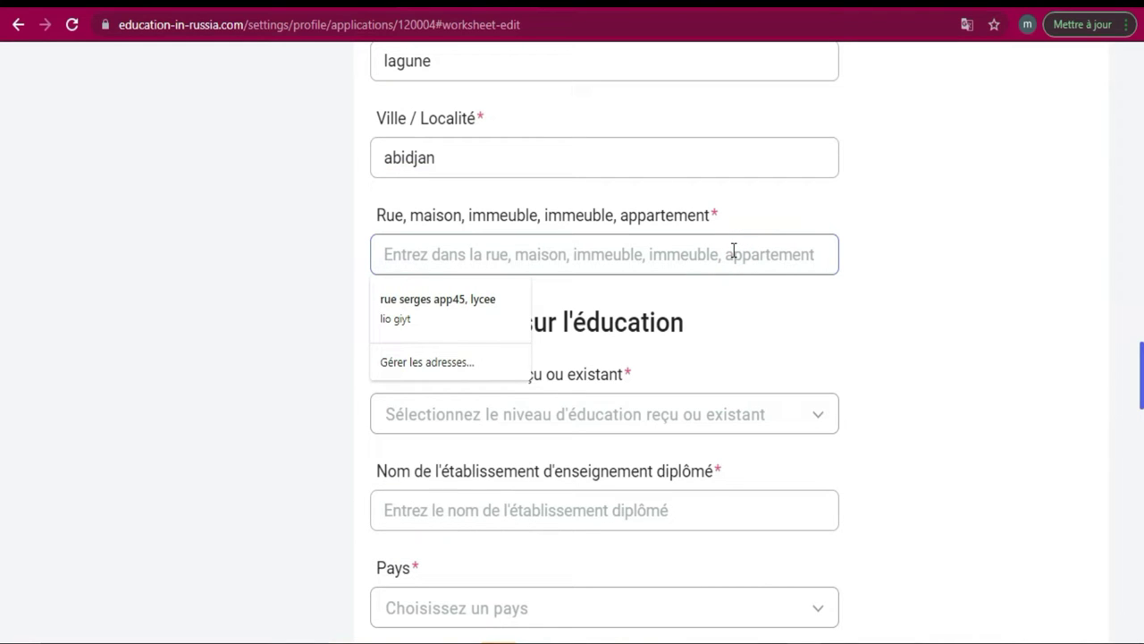
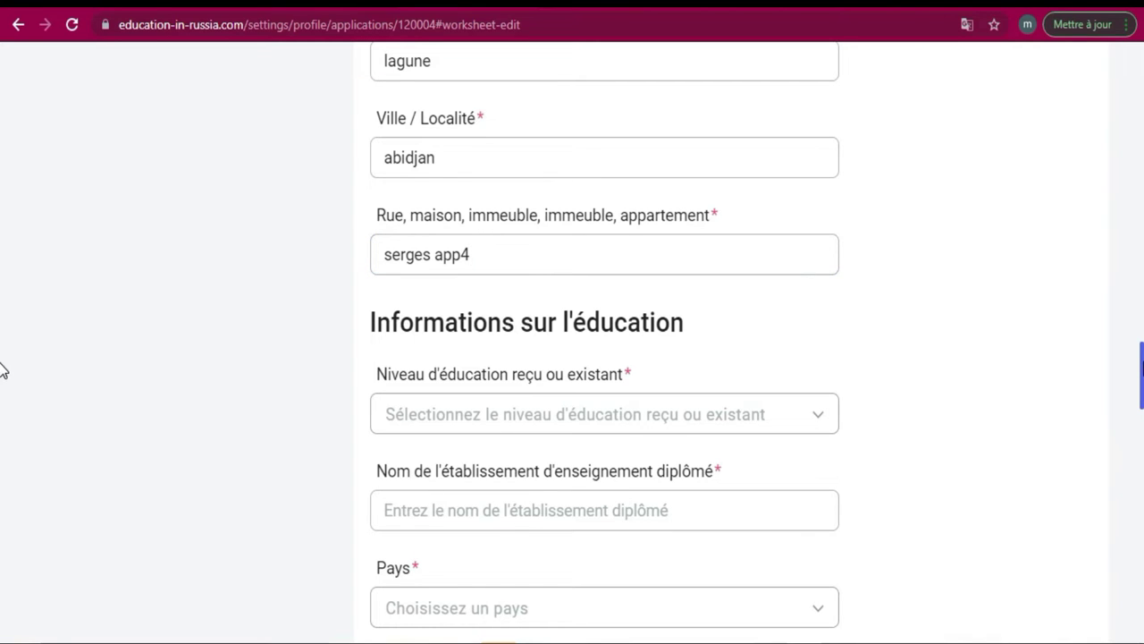
Step: Translate the questionnaire back into French and open the Niveau d'éducation list
scroll(3, 371, "down", 1)
scroll(3, 376, "down", 2)
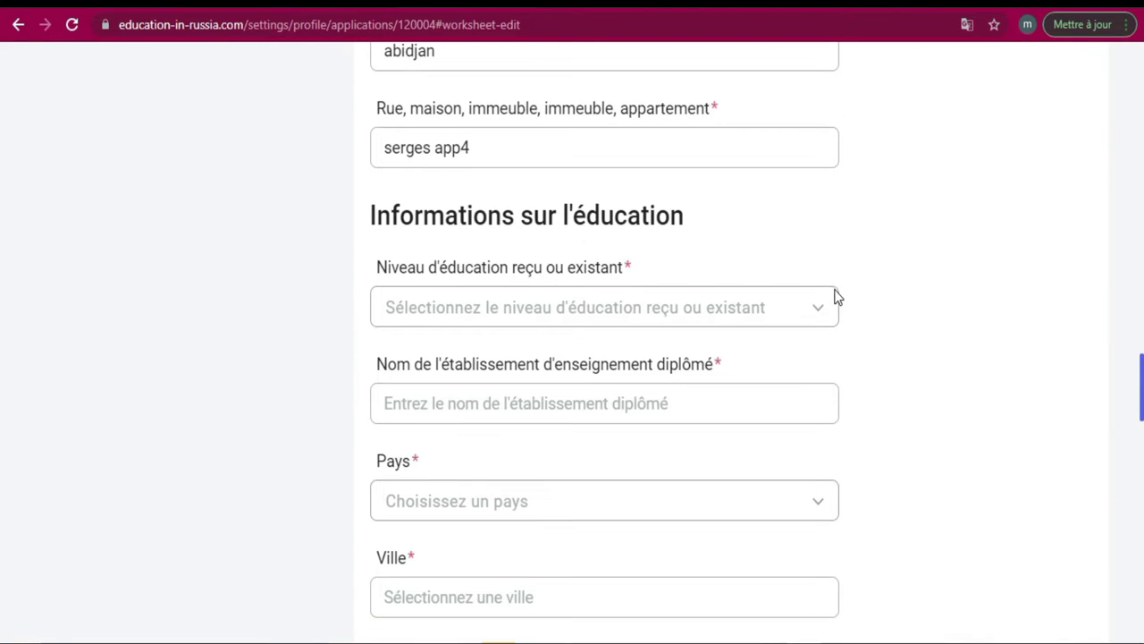
left_click(804, 315)
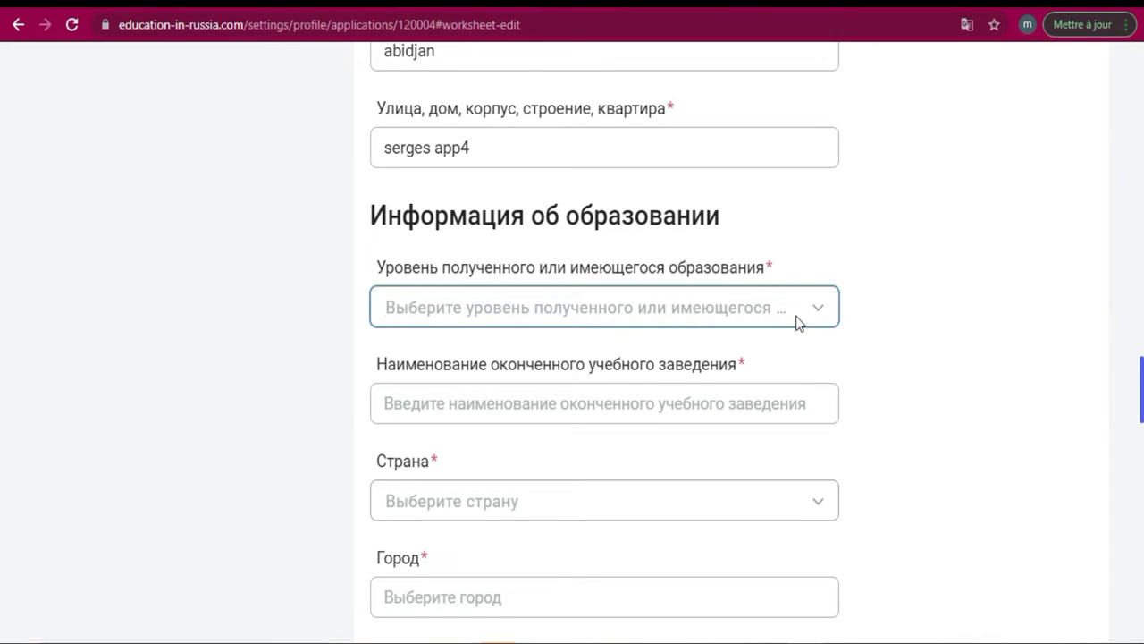
left_click(966, 24)
left_click(874, 59)
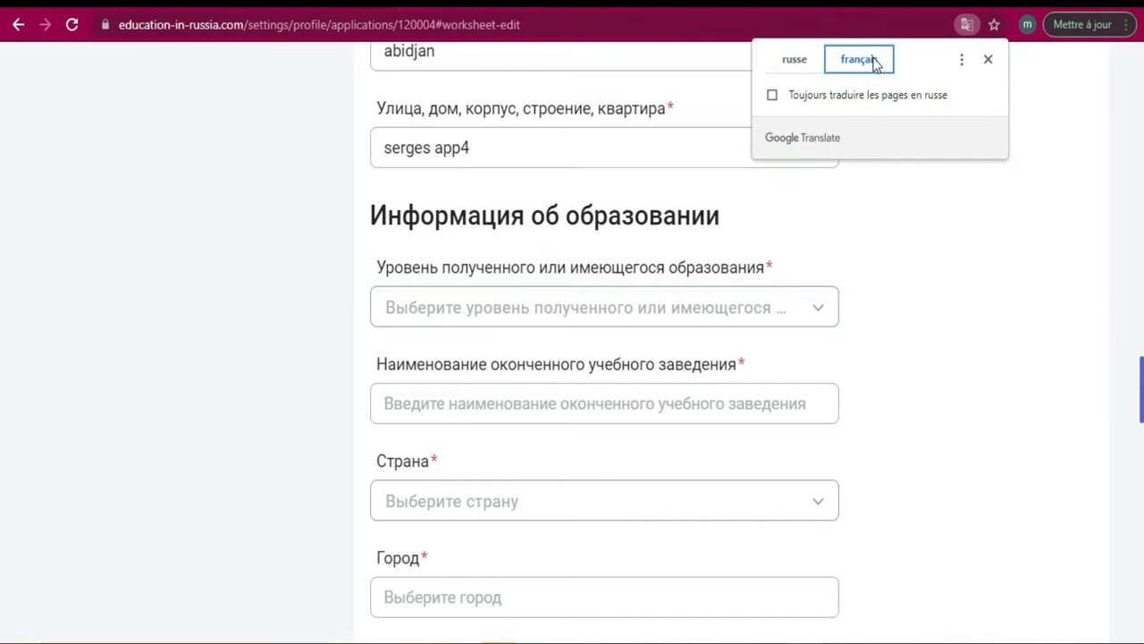
left_click(807, 310)
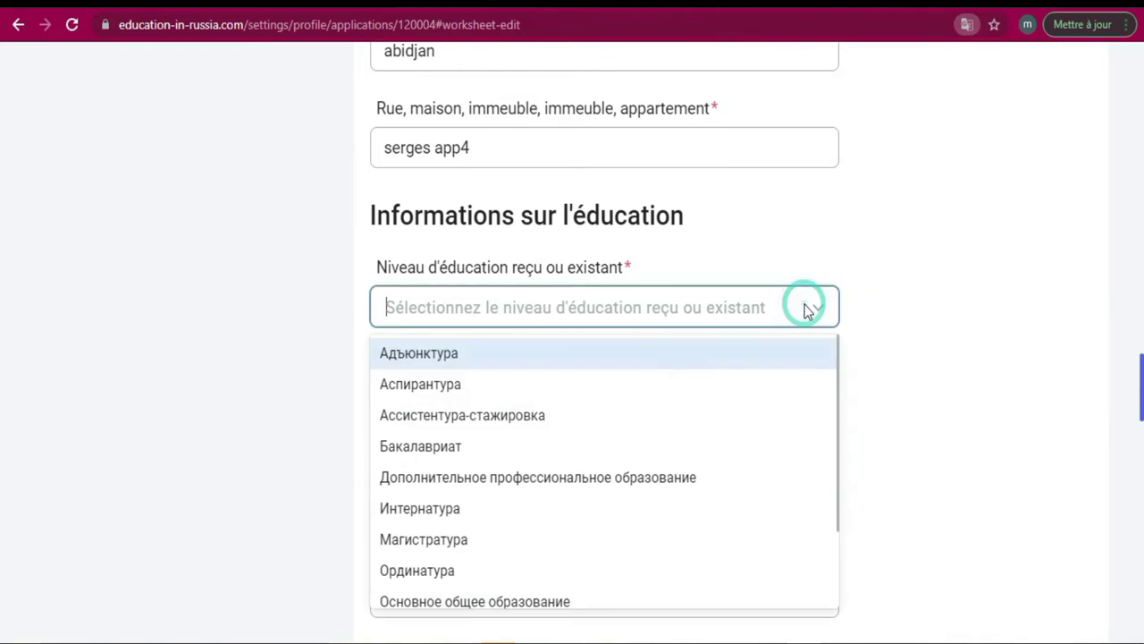
Step: Choose Enseignement secondaire général as education level and enter lycee as the school name
left_click(838, 360)
left_click_drag(838, 360, 849, 470)
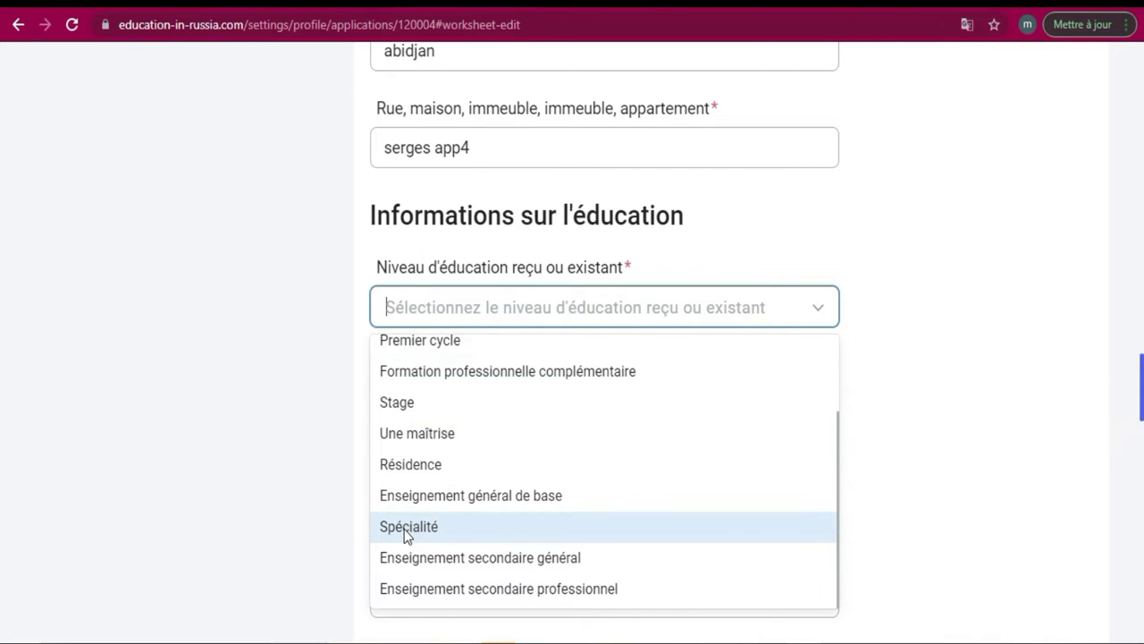
left_click(414, 557)
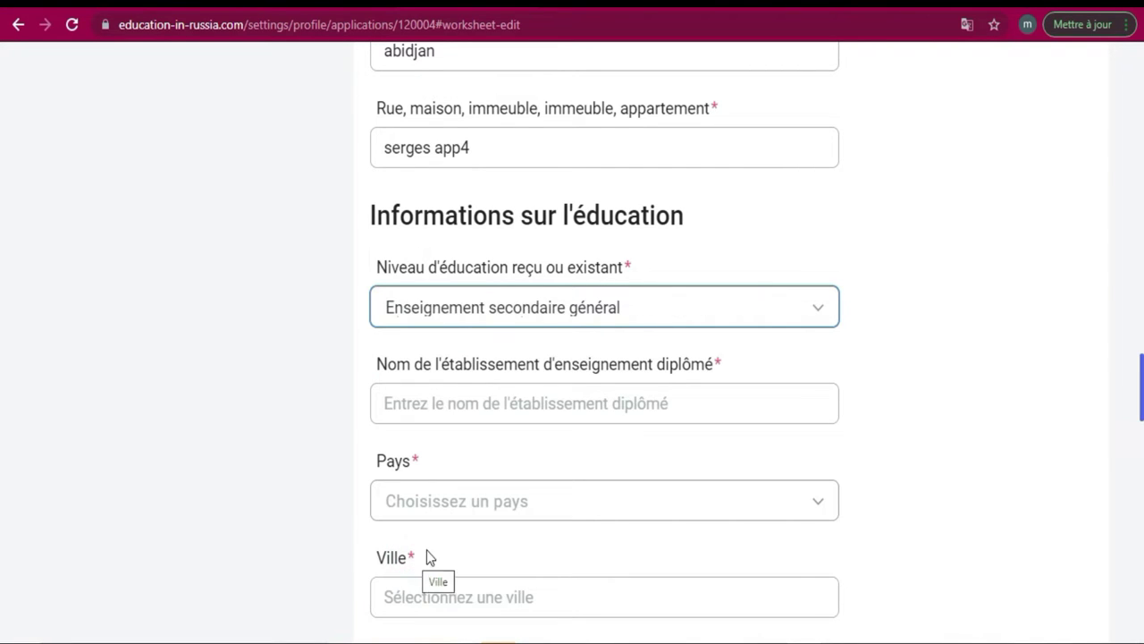
left_click(798, 400)
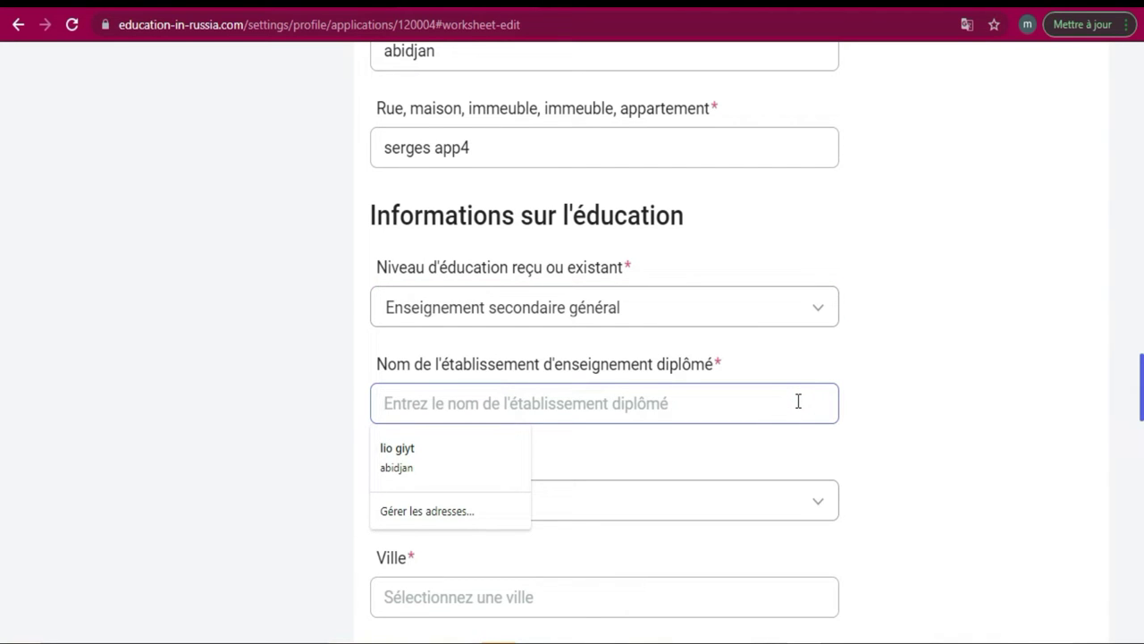
type("lycee")
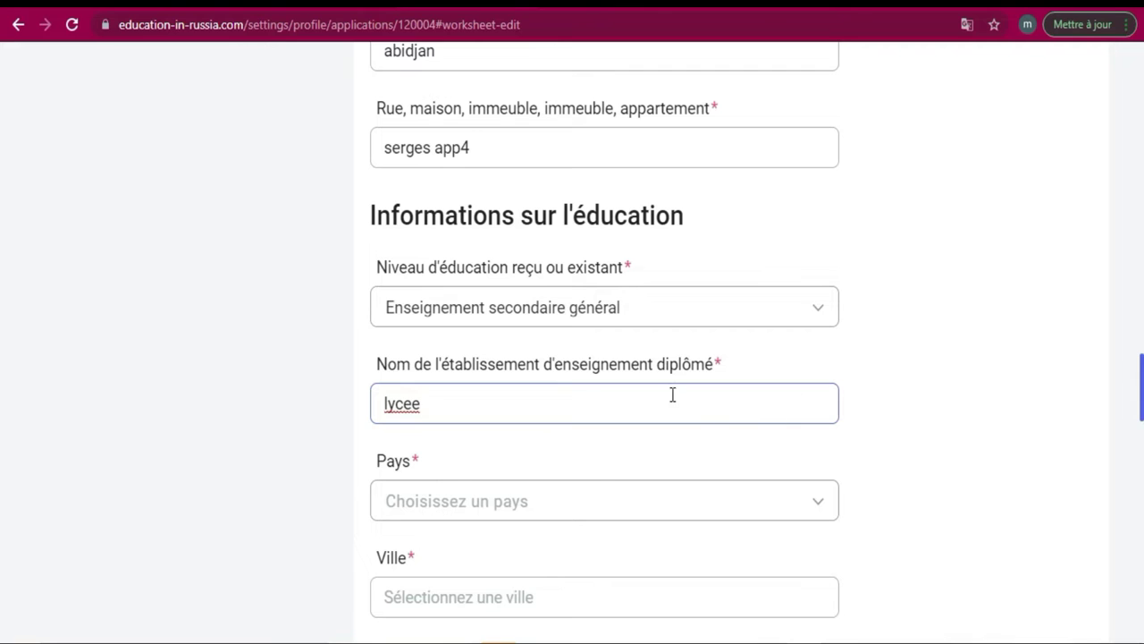
Step: Try searching the school's country list, leaving the country unset
left_click(564, 513)
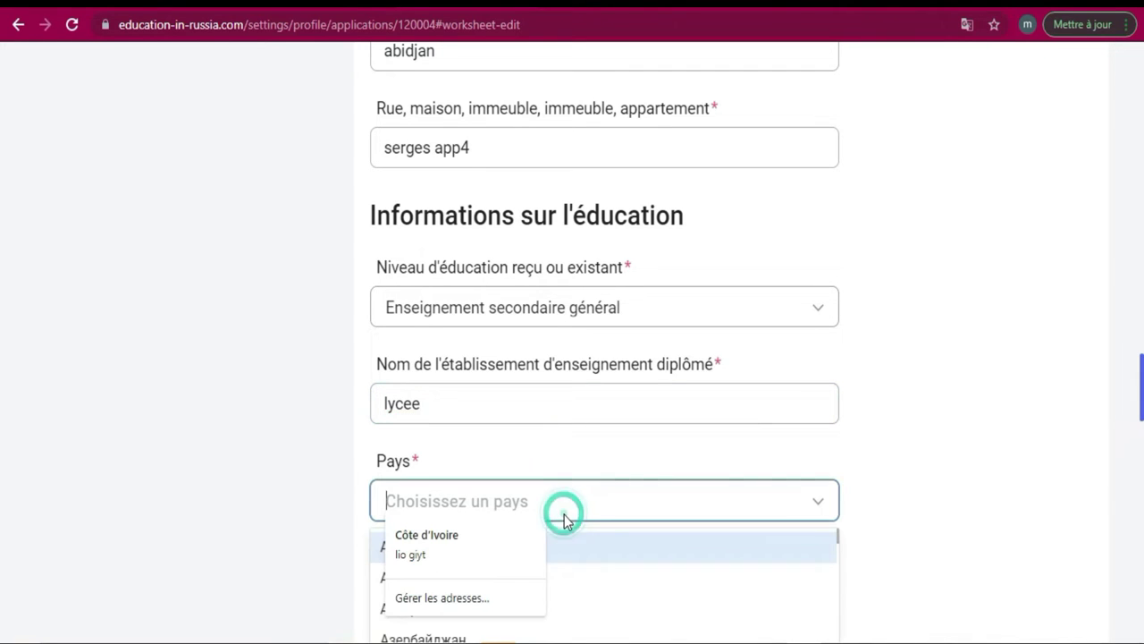
left_click(636, 513)
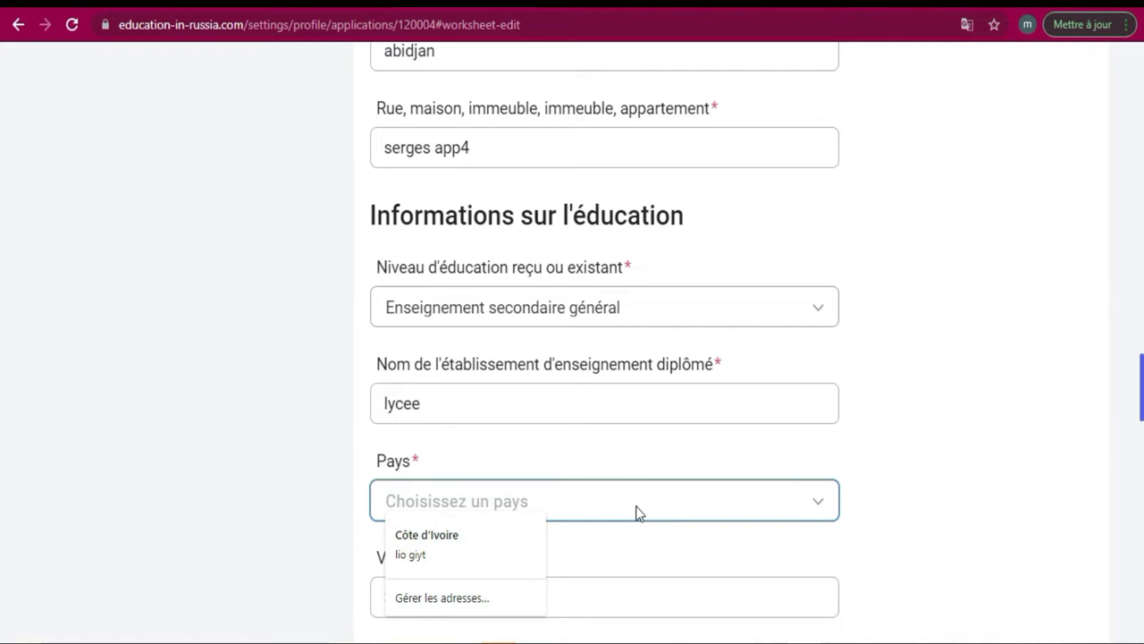
type("C")
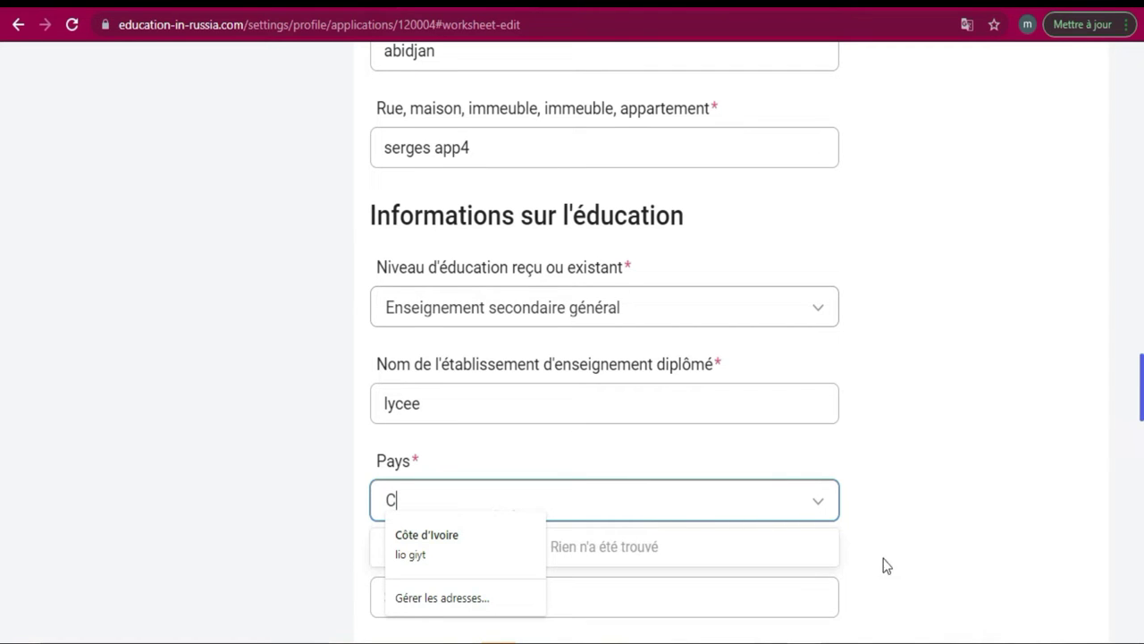
left_click(814, 512)
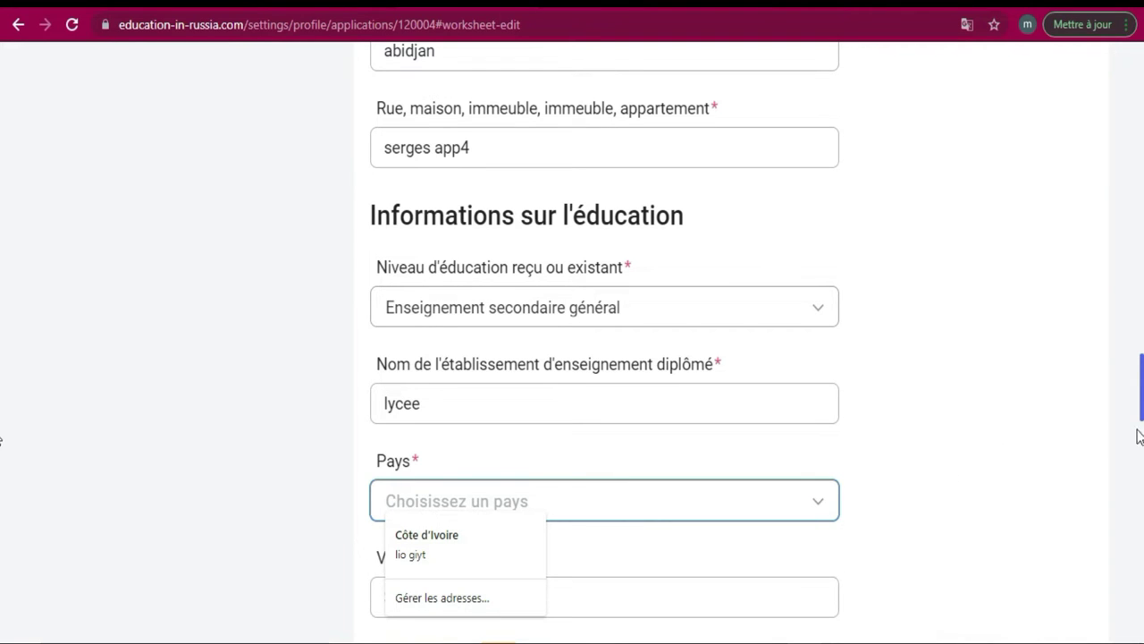
scroll(2, 420, "down", 1)
scroll(3, 438, "down", 8)
scroll(3, 447, "up", 1)
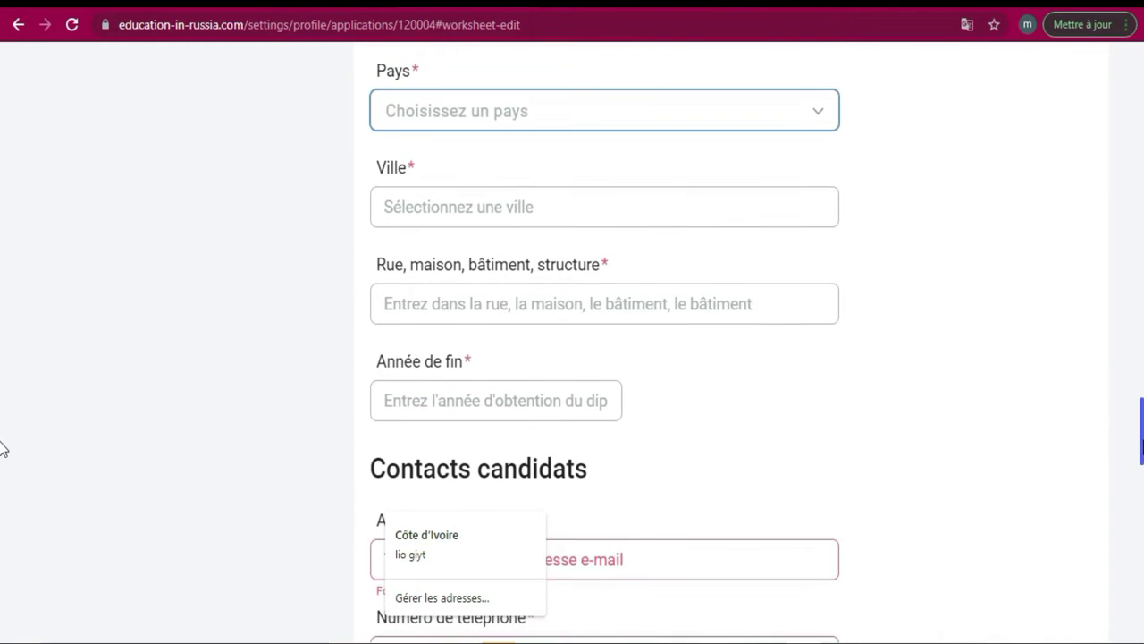
Step: Set the school's country to Côte d'Ivoire and enter its city
left_click(820, 117)
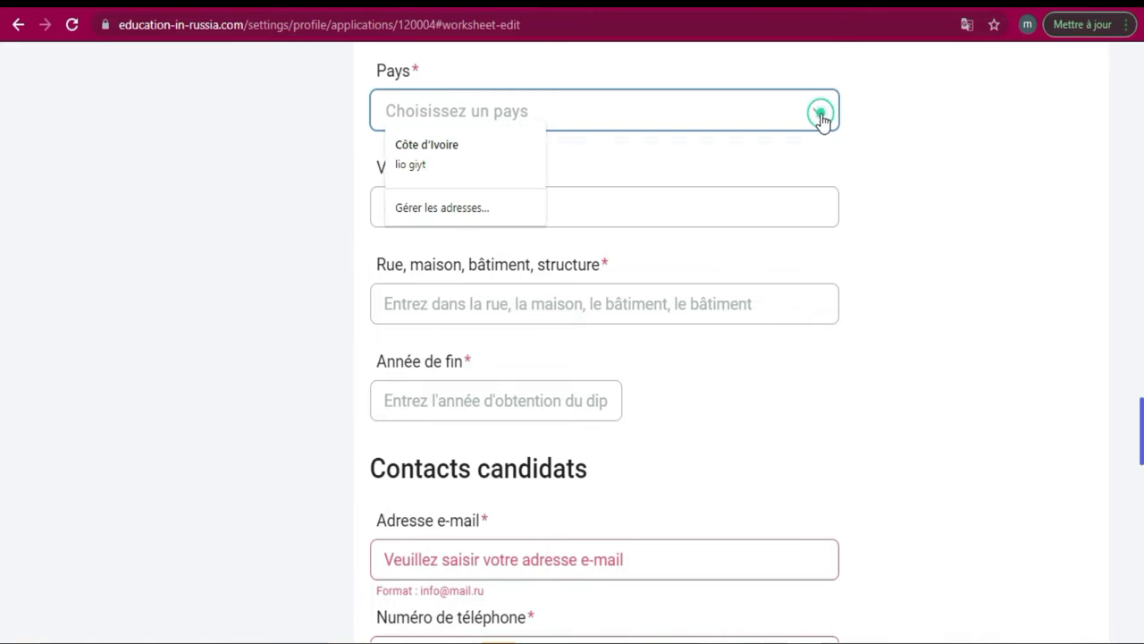
left_click_drag(837, 153, 838, 263)
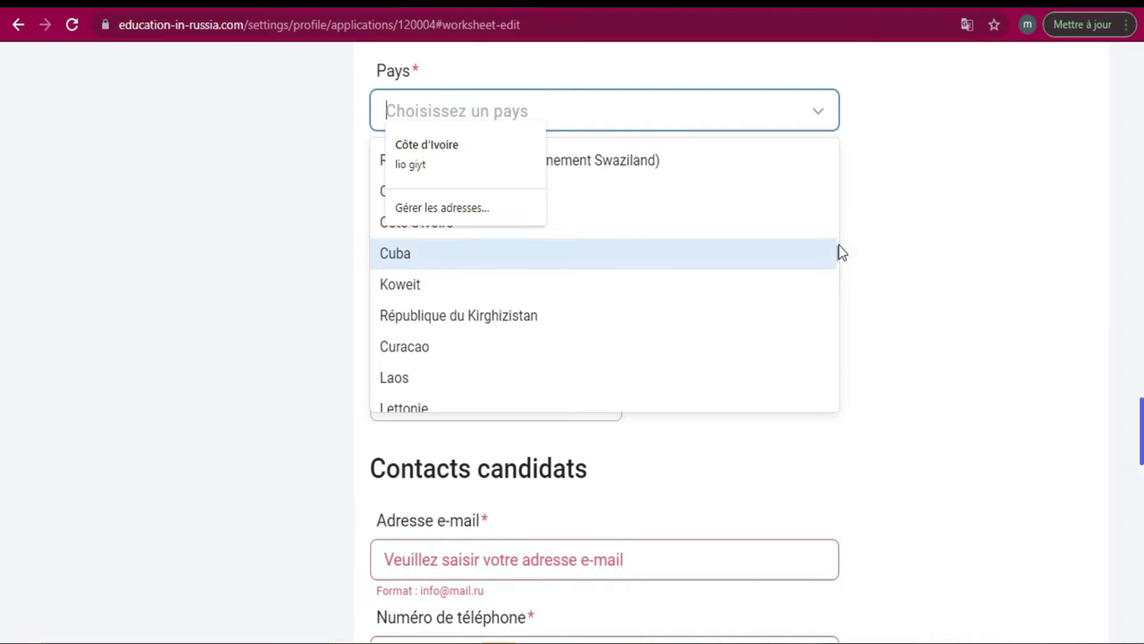
scroll(839, 256, "up", 1)
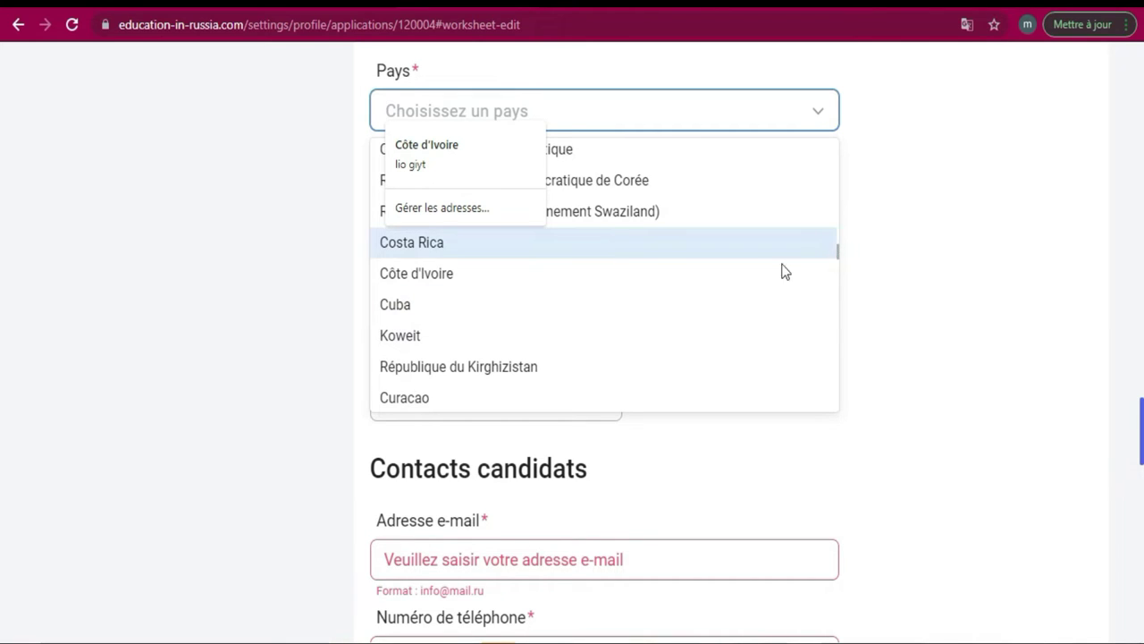
left_click(737, 277)
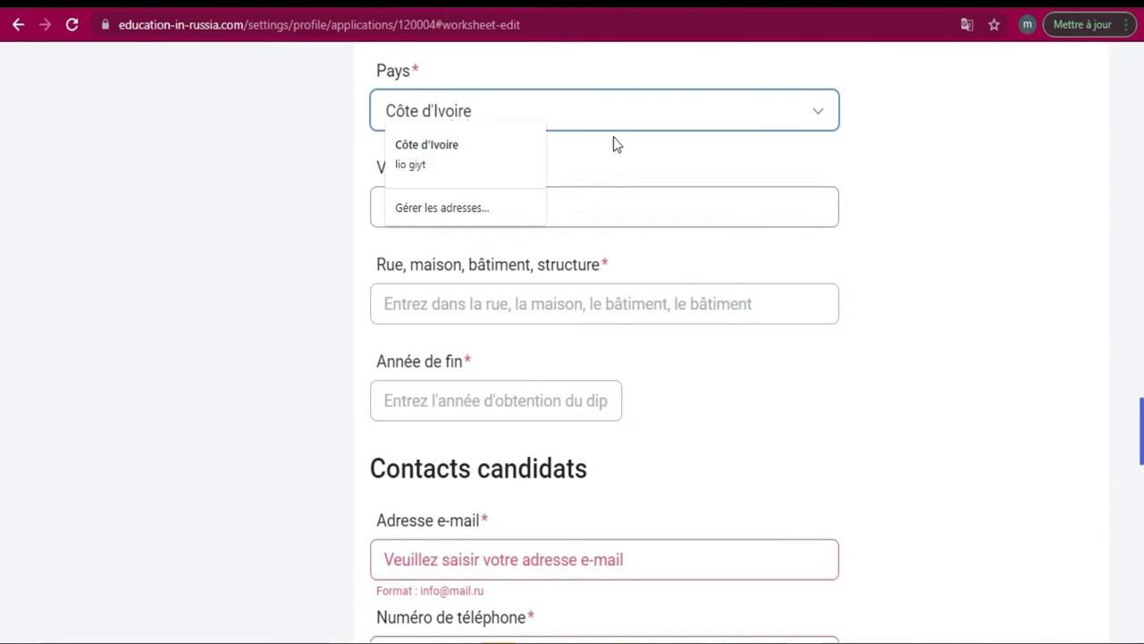
left_click(597, 167)
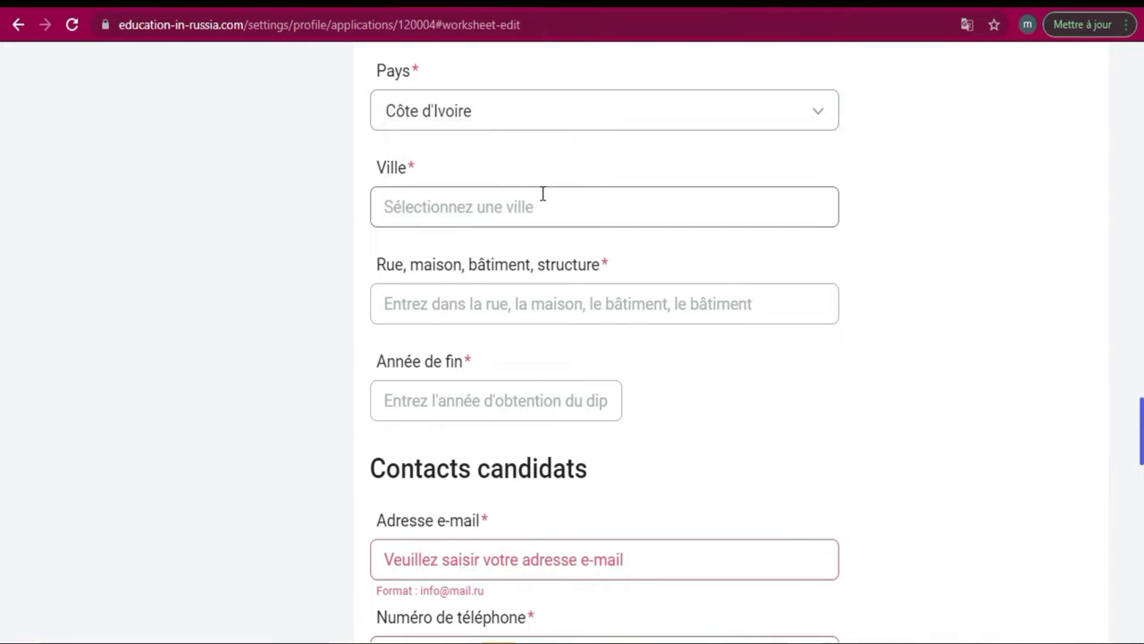
left_click(539, 207)
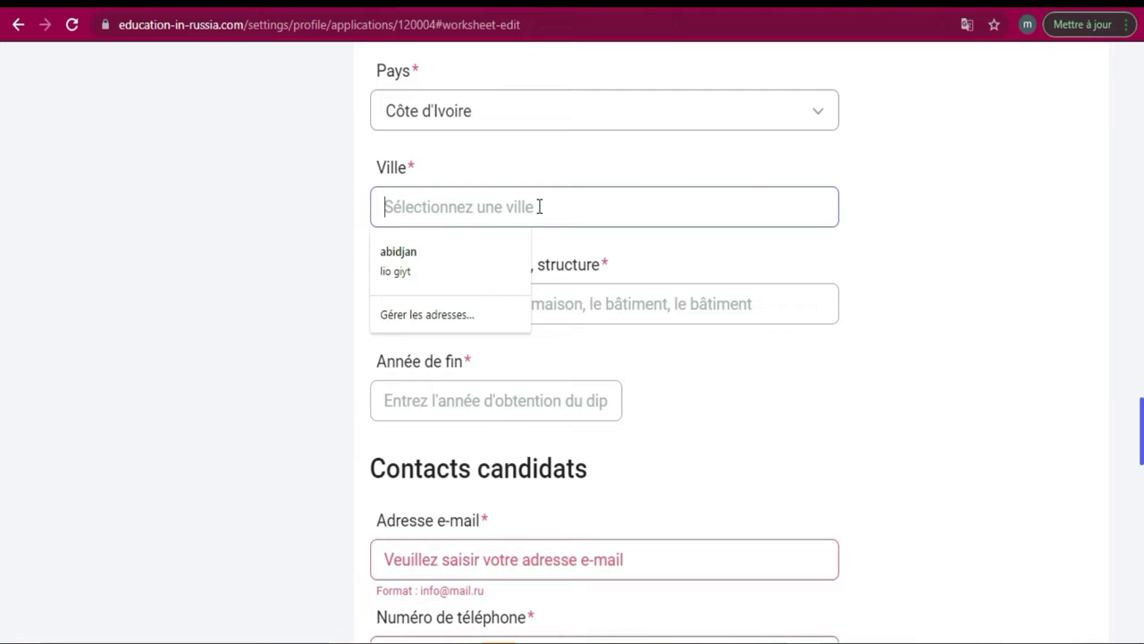
type("abidj")
type("an")
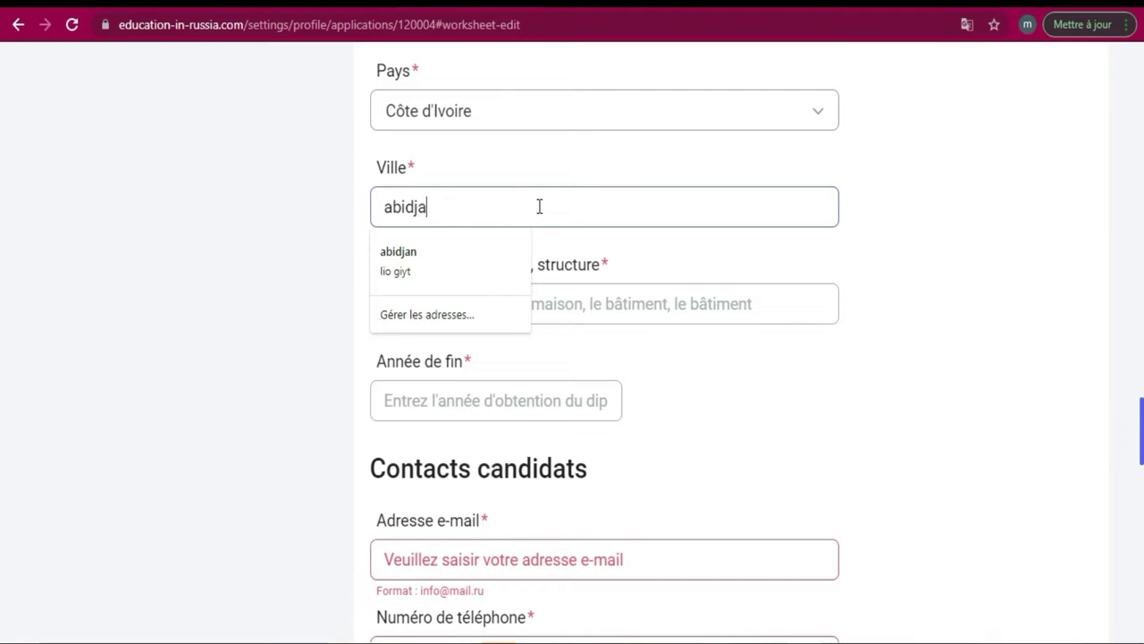
left_click(837, 412)
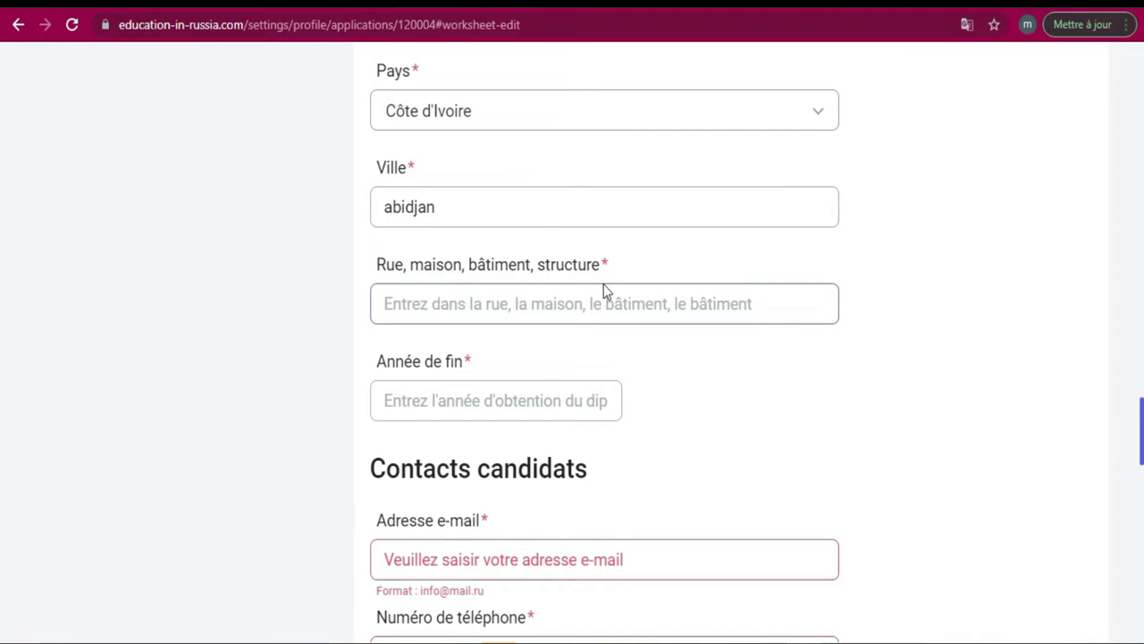
Step: Enter the school's street address and 2020 as the completion year
left_click(582, 303)
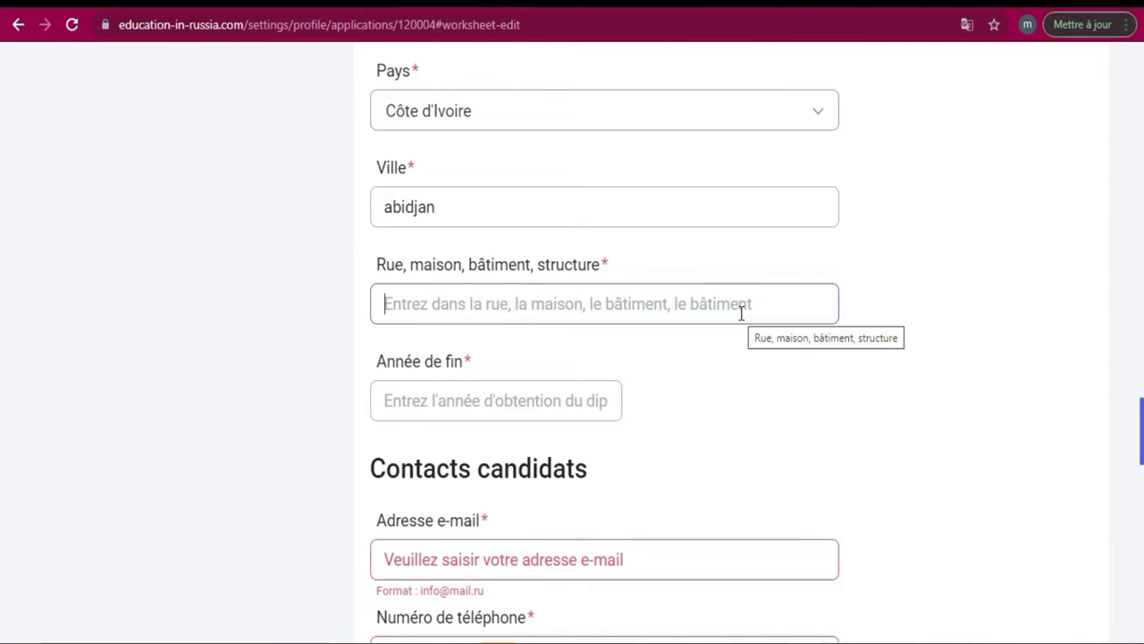
type("koumassi")
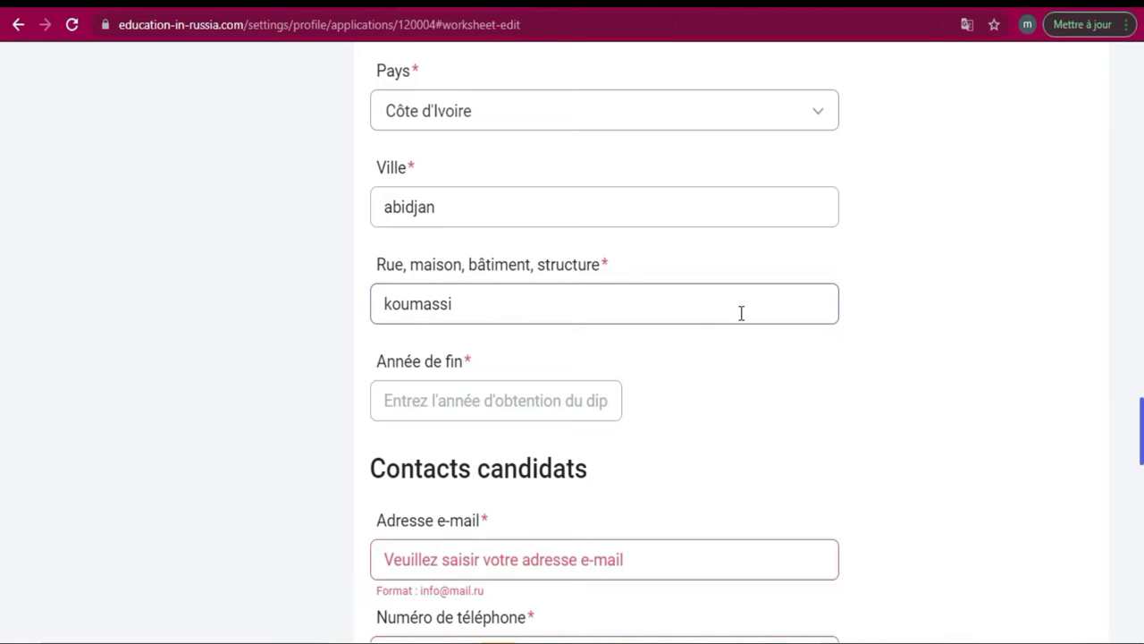
type("05")
left_click(532, 350)
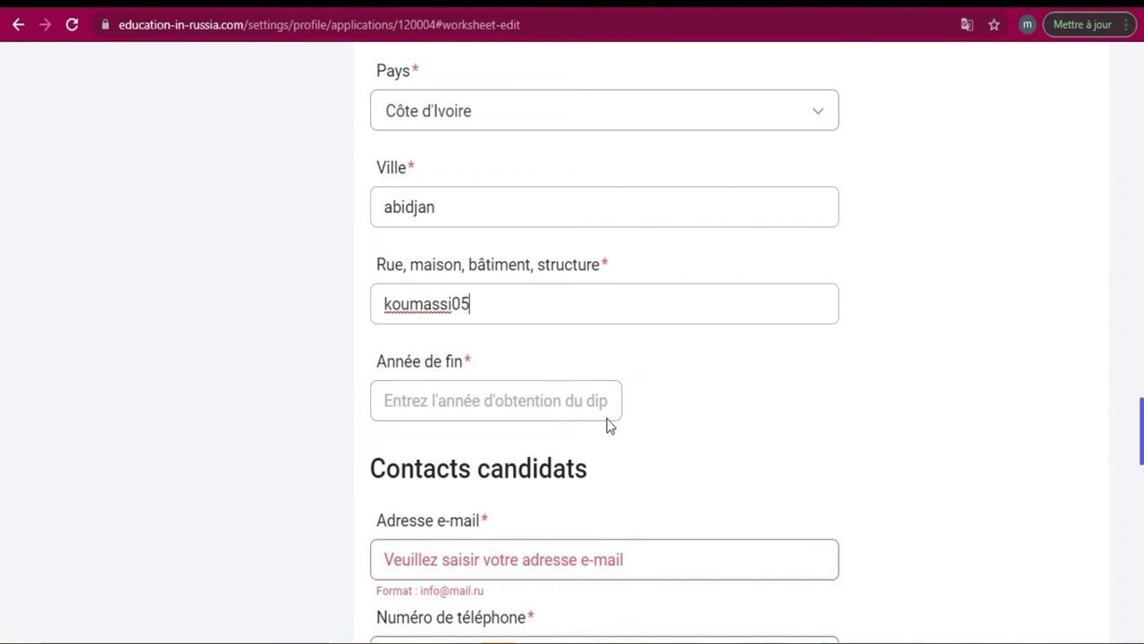
left_click(561, 399)
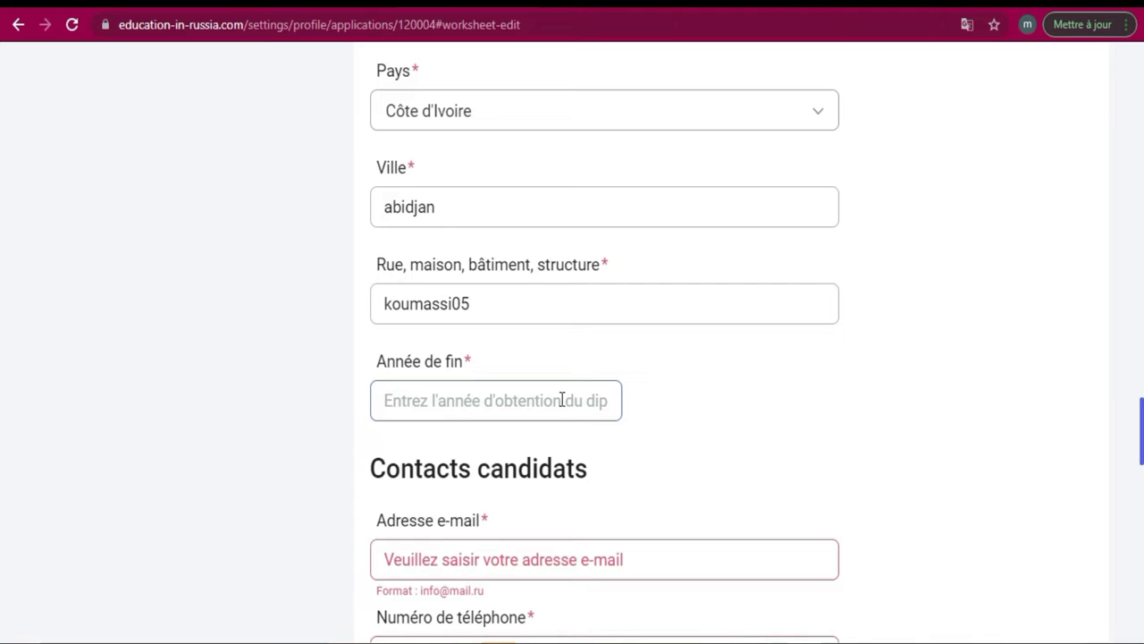
type("2020")
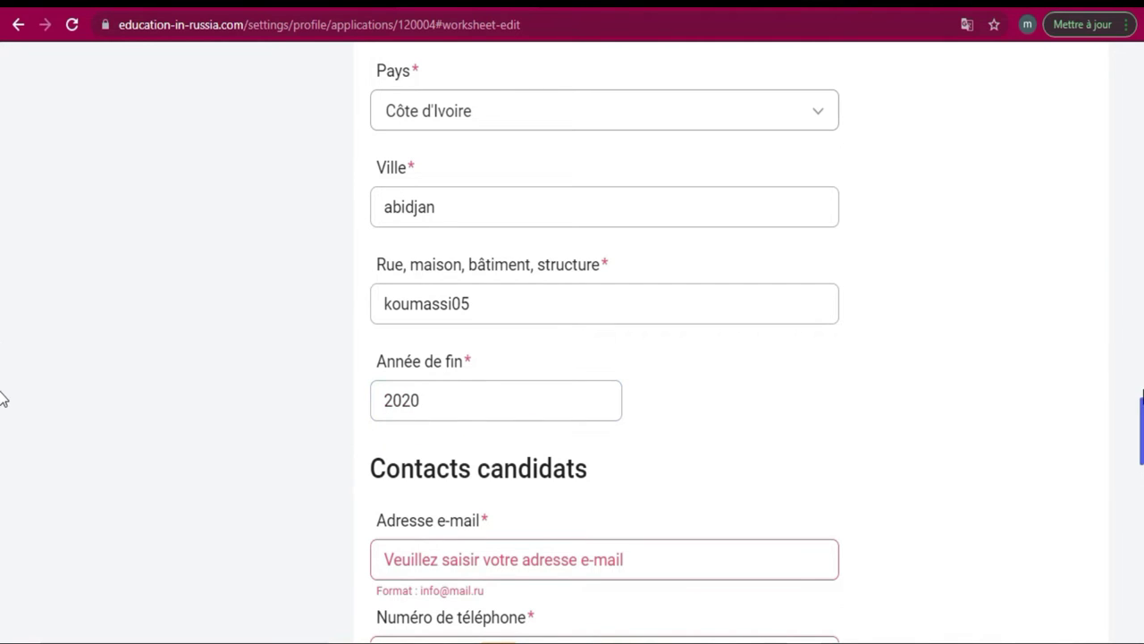
Step: Fill in the applicant's e-mail address and mobile phone number under Contacts candidats
scroll(2, 420, "down", 2)
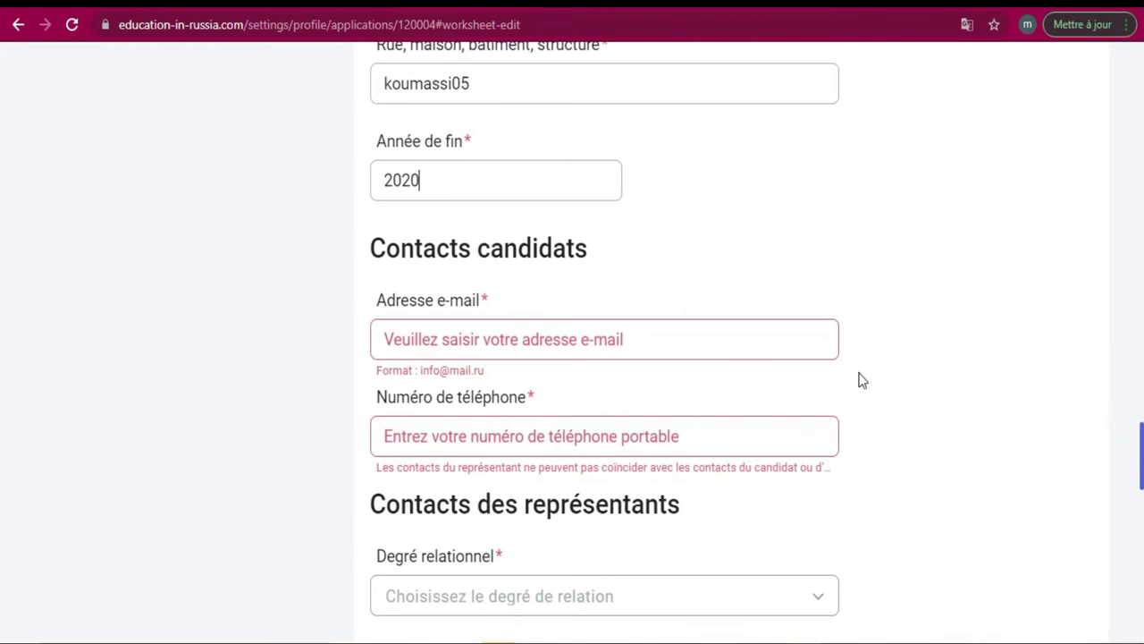
left_click(738, 345)
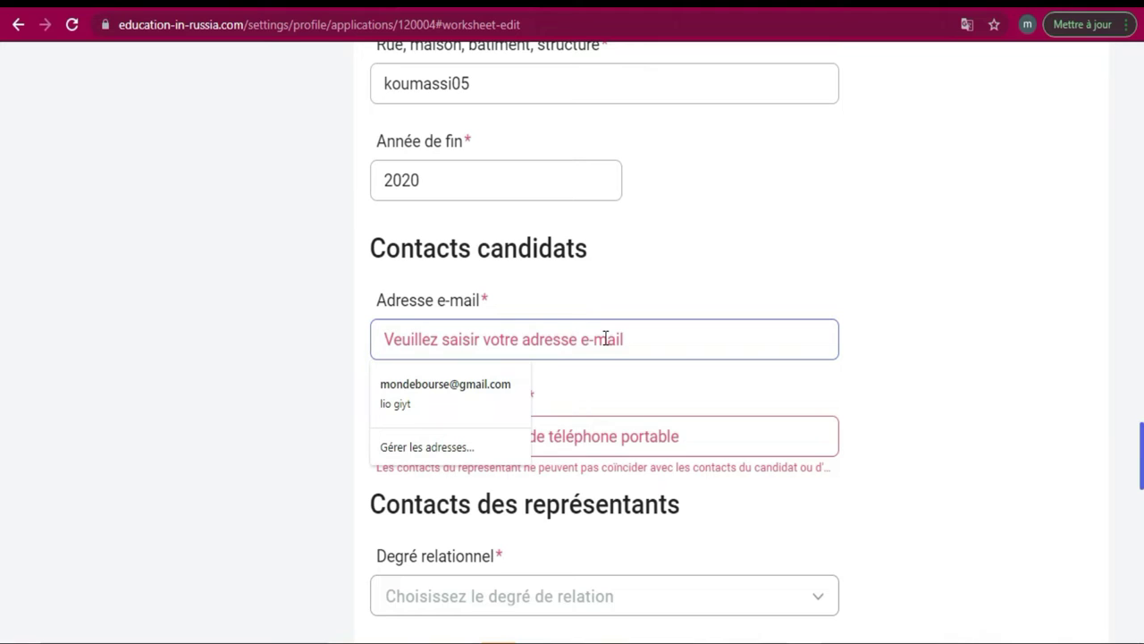
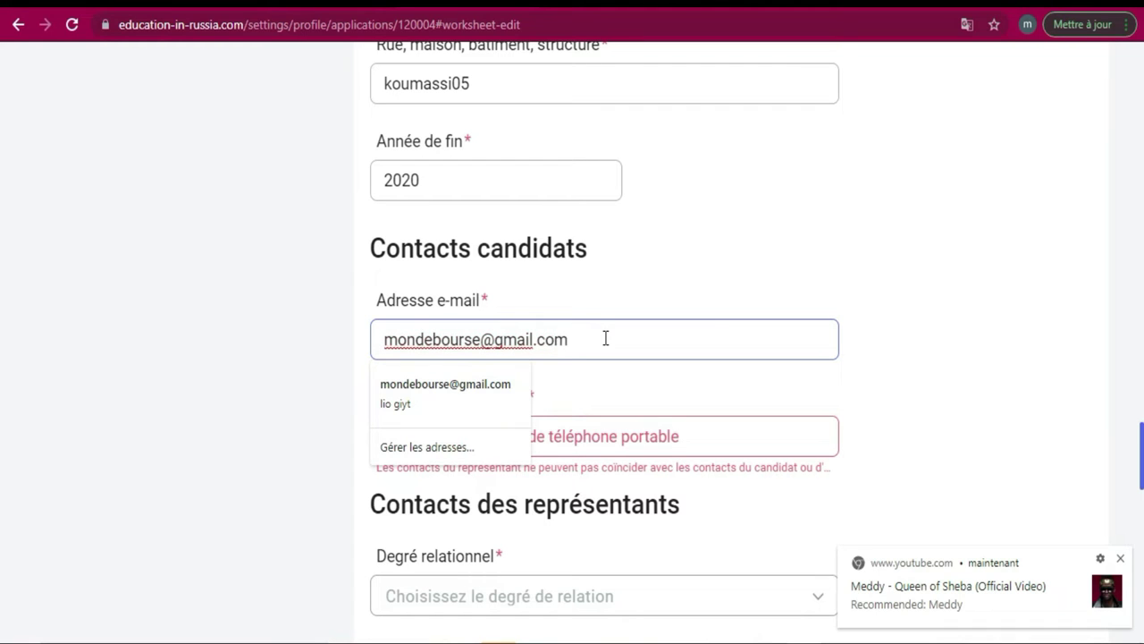
left_click(1120, 559)
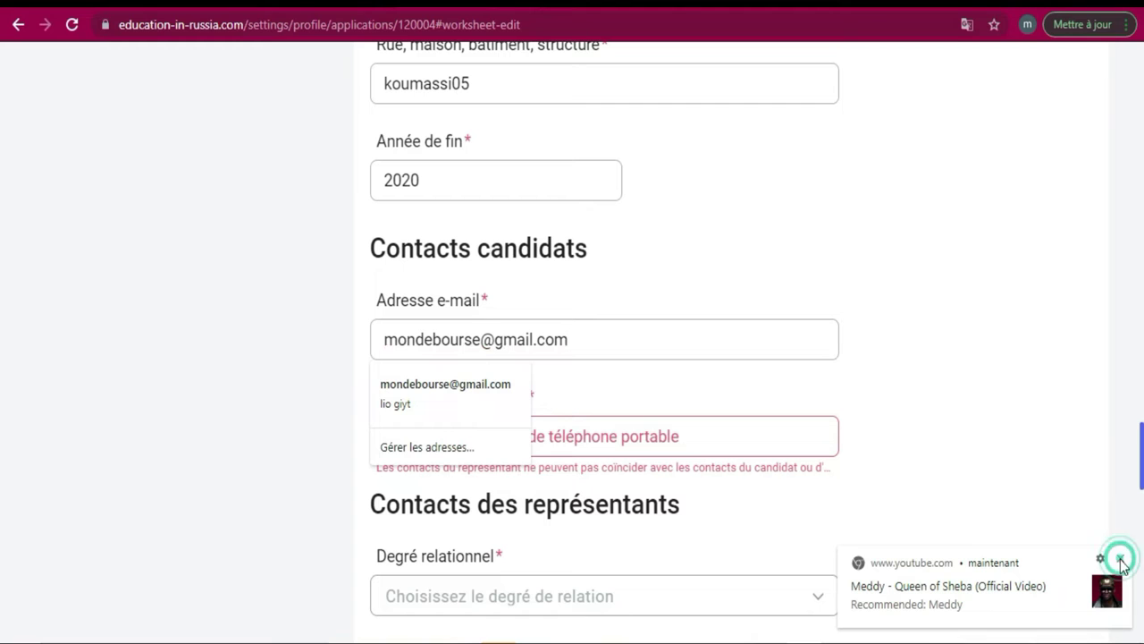
left_click(814, 387)
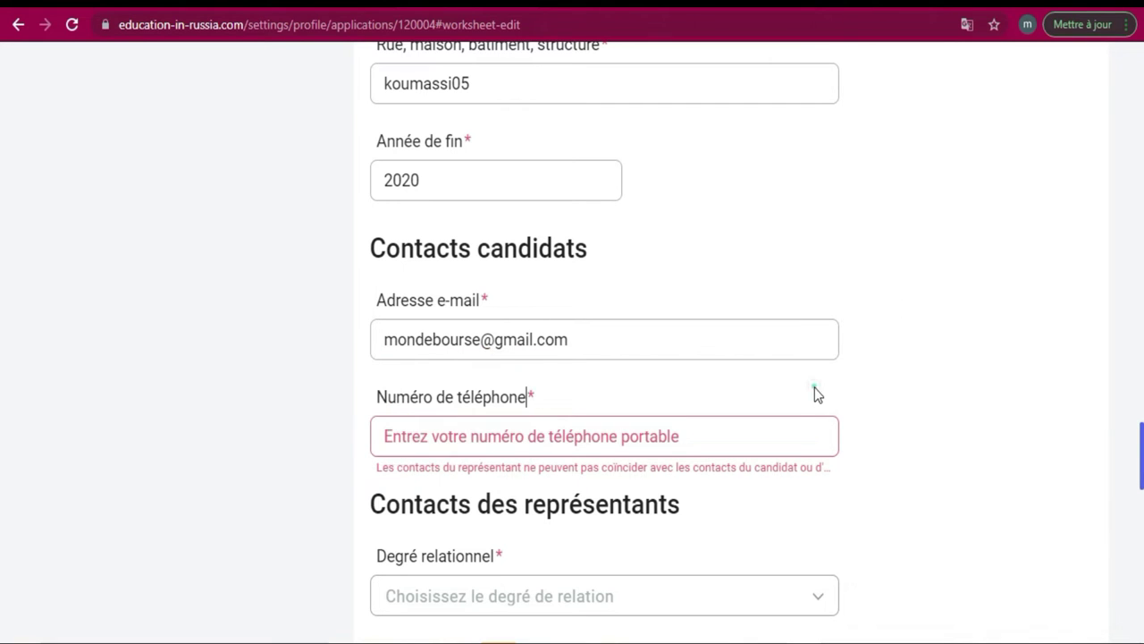
left_click(633, 432)
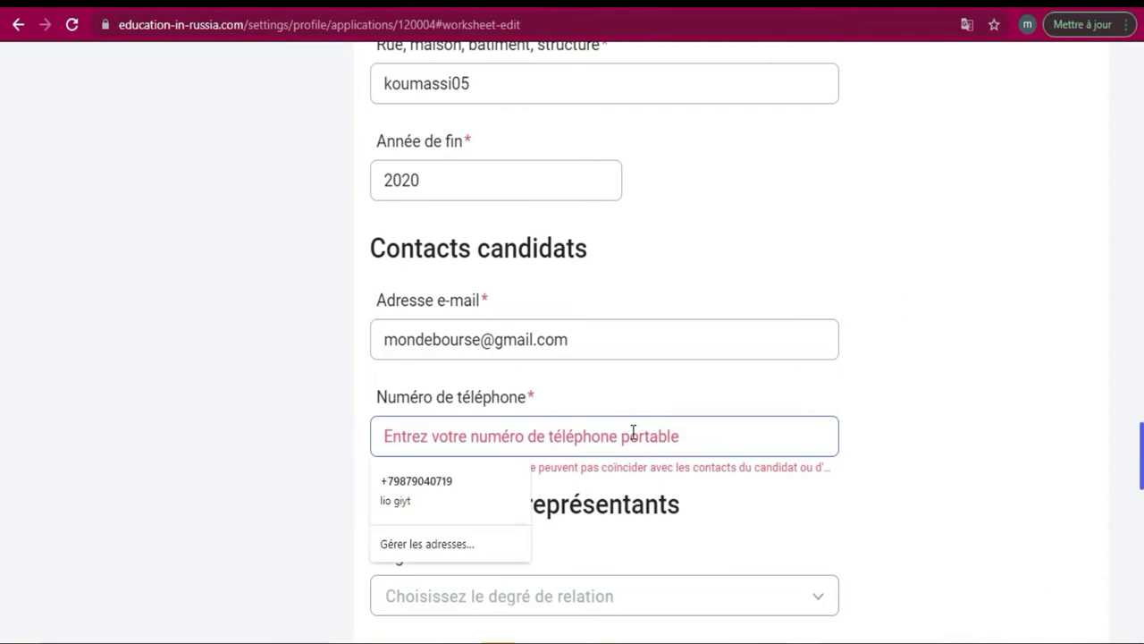
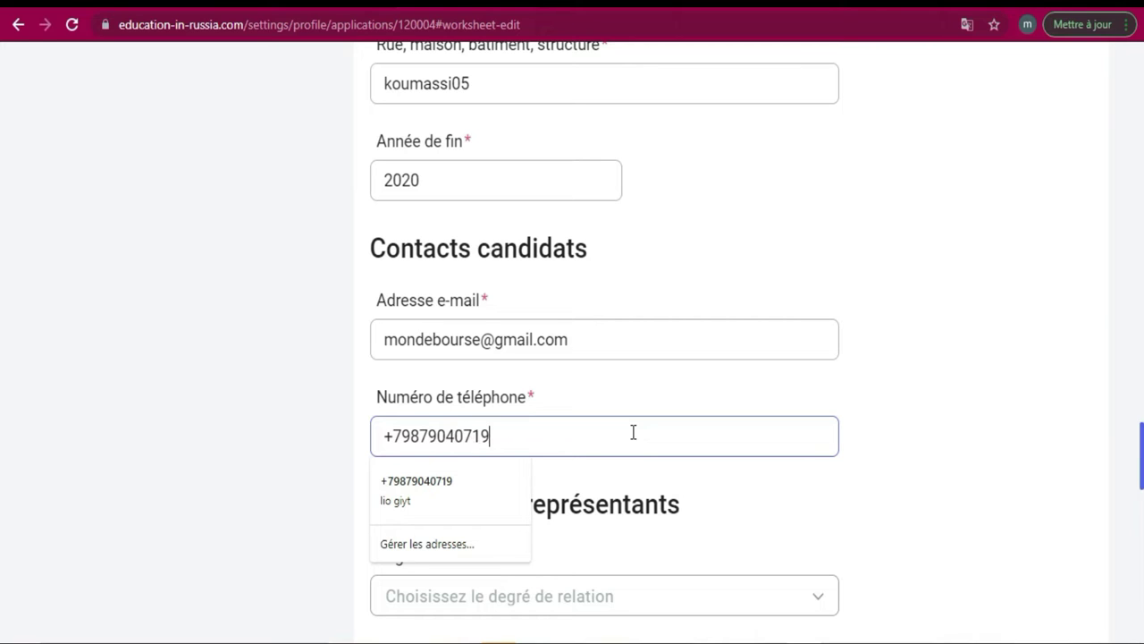
left_click(938, 525)
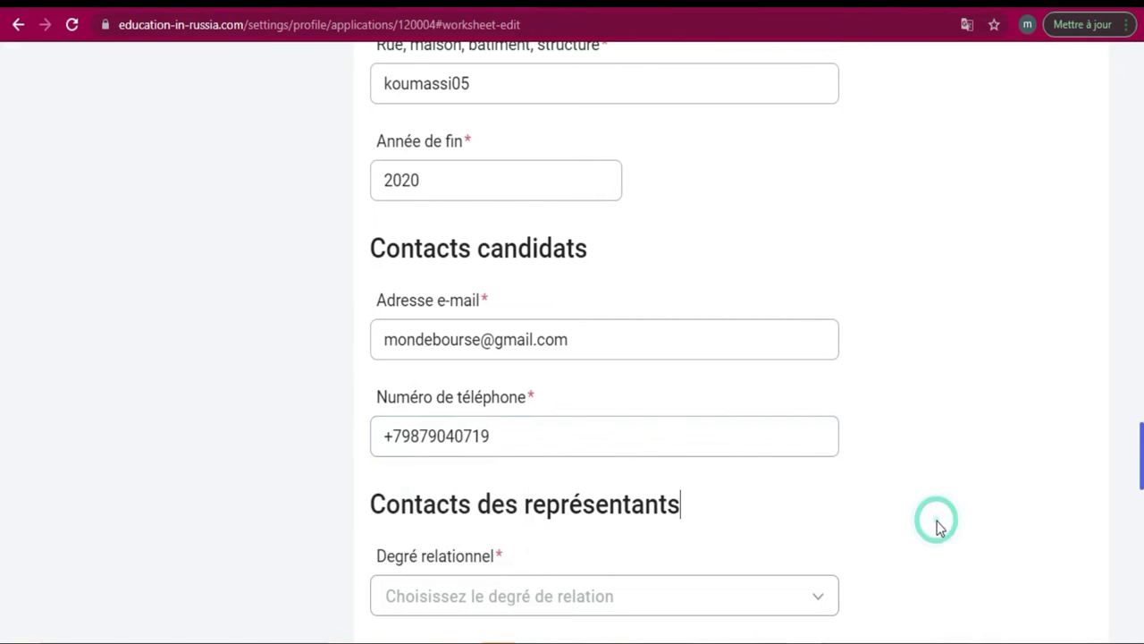
scroll(2, 445, "down", 3)
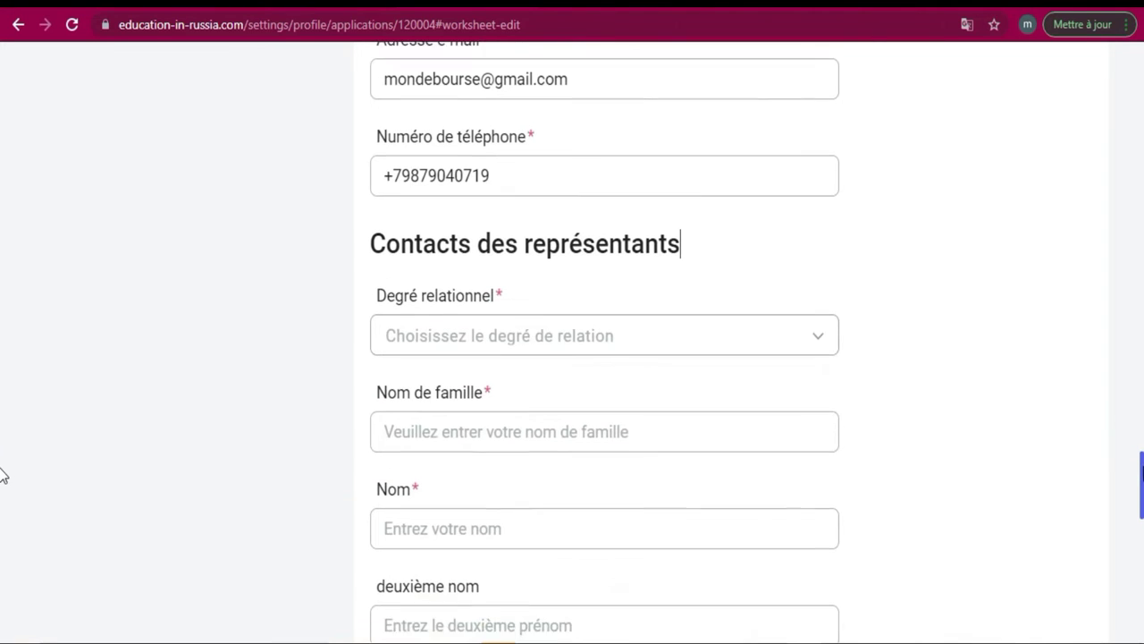
left_click_drag(506, 166, 380, 166)
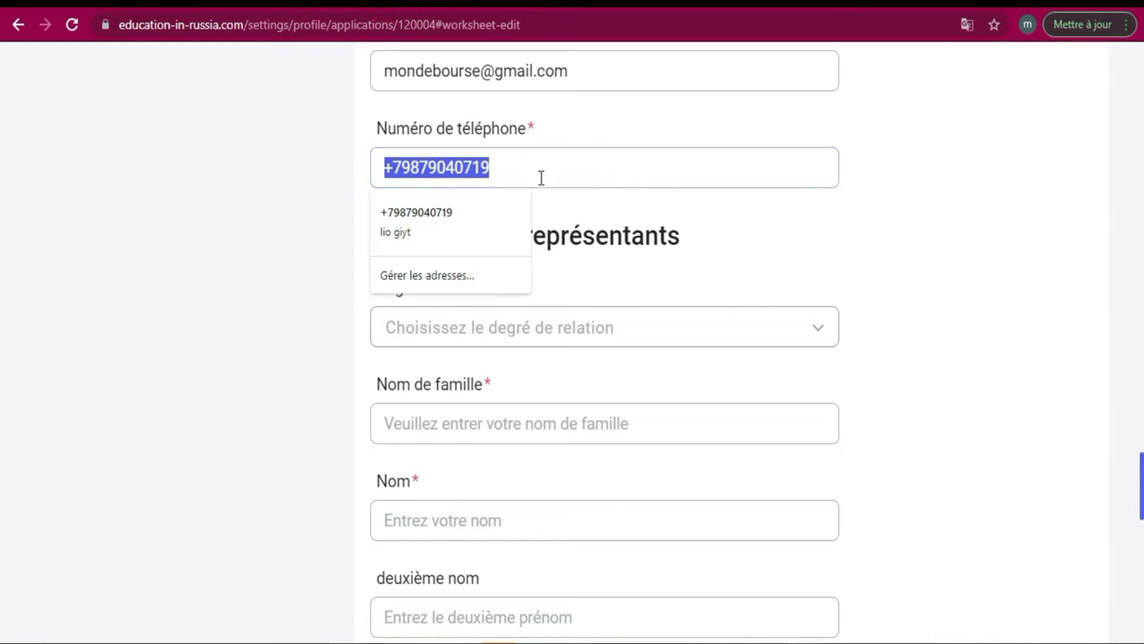
left_click(863, 230)
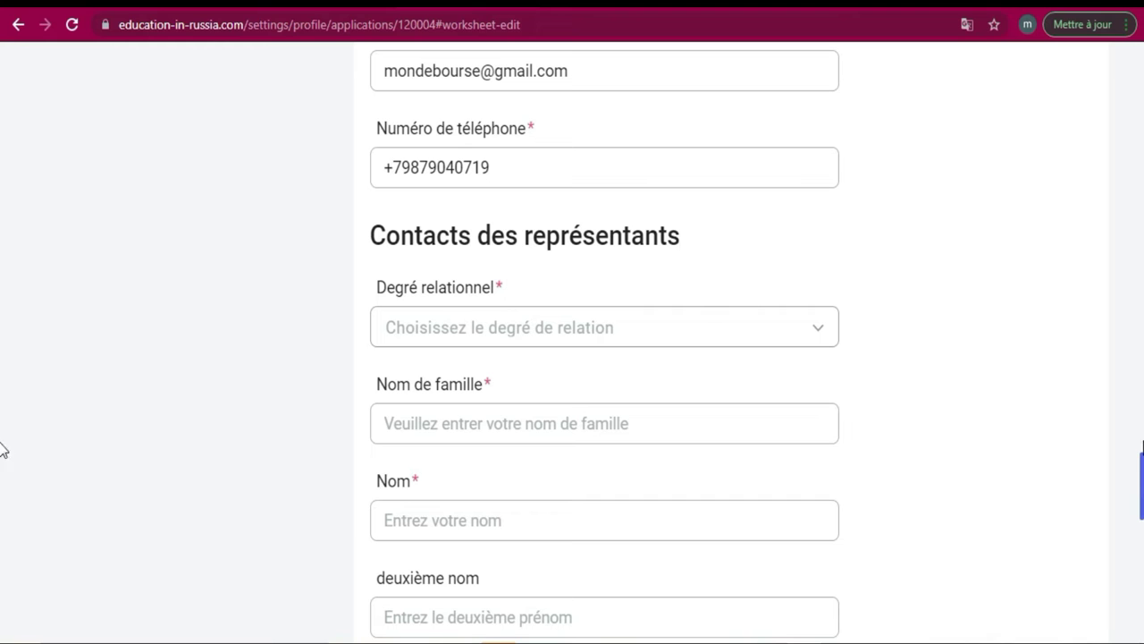
scroll(2, 487, "down", 7)
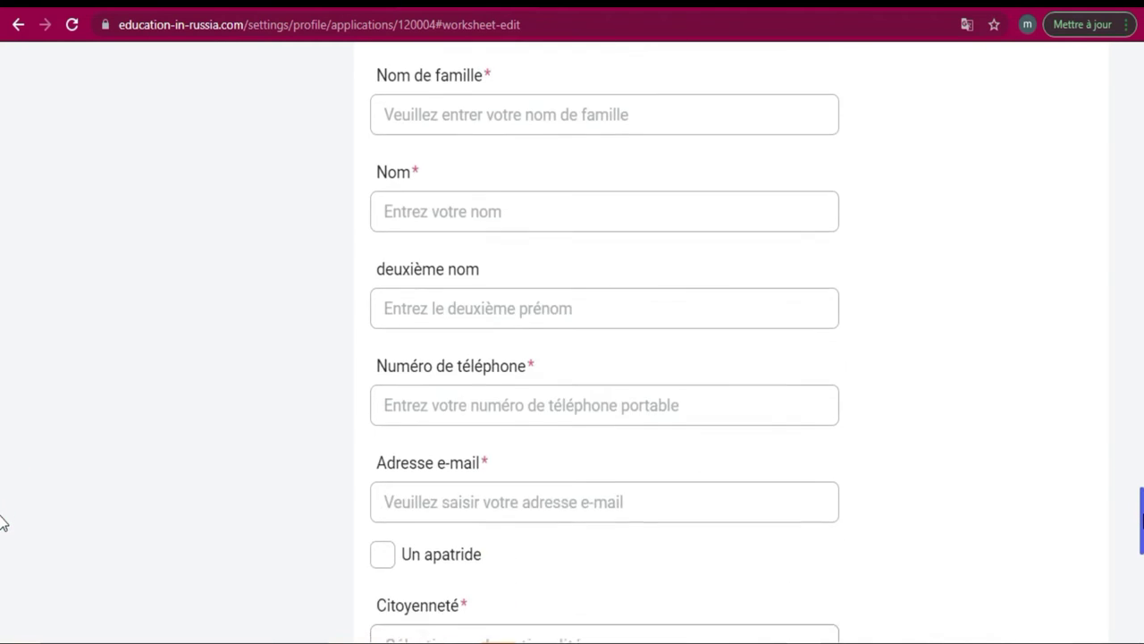
scroll(2, 500, "up", 8)
scroll(2, 461, "up", 2)
scroll(2, 474, "down", 4)
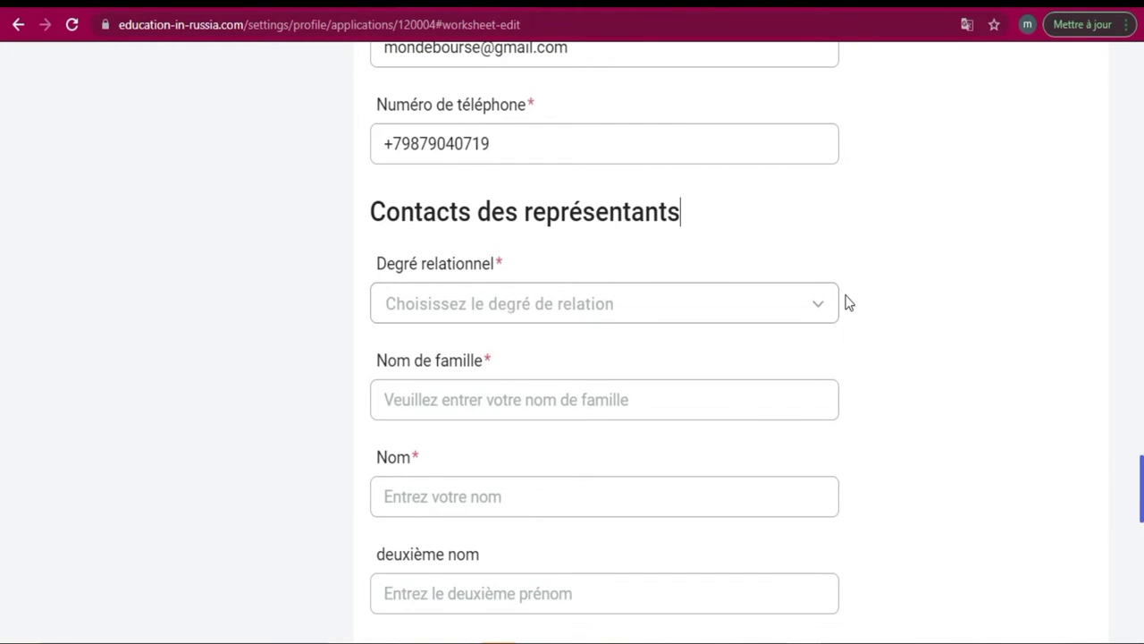
Step: Set the representative's relationship to Frère and enter their surname and first name
left_click(817, 314)
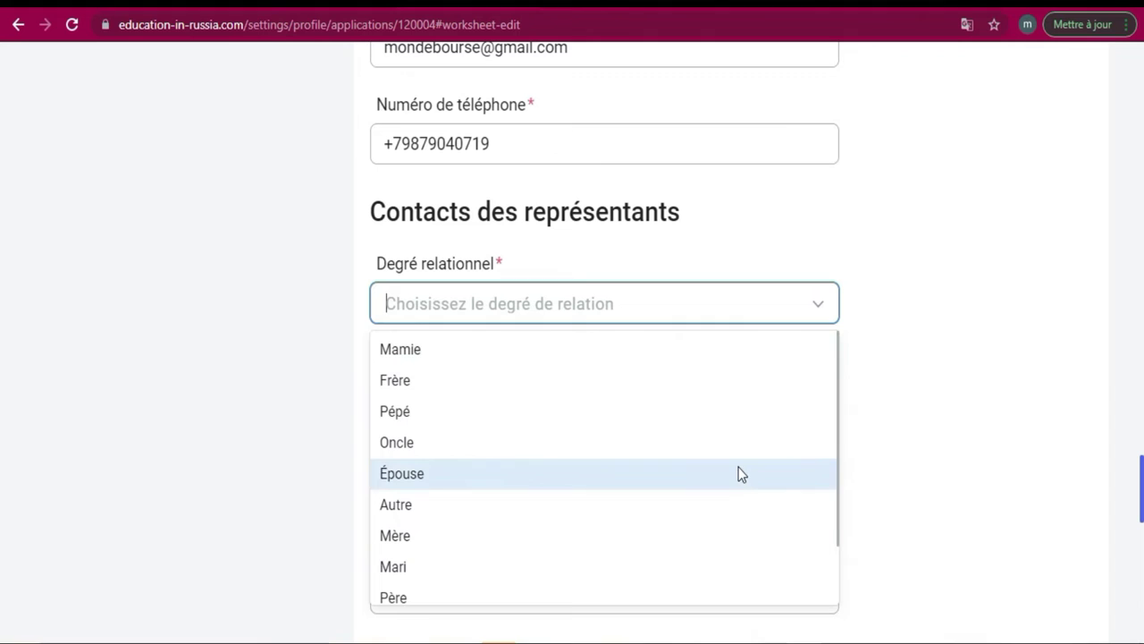
left_click(724, 390)
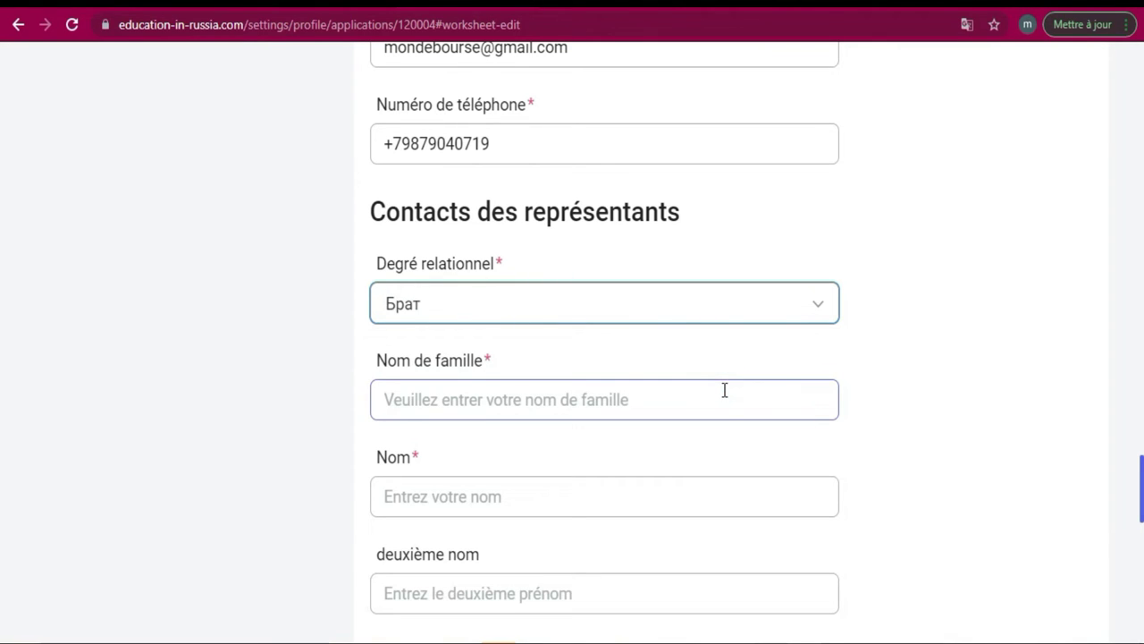
left_click(792, 409)
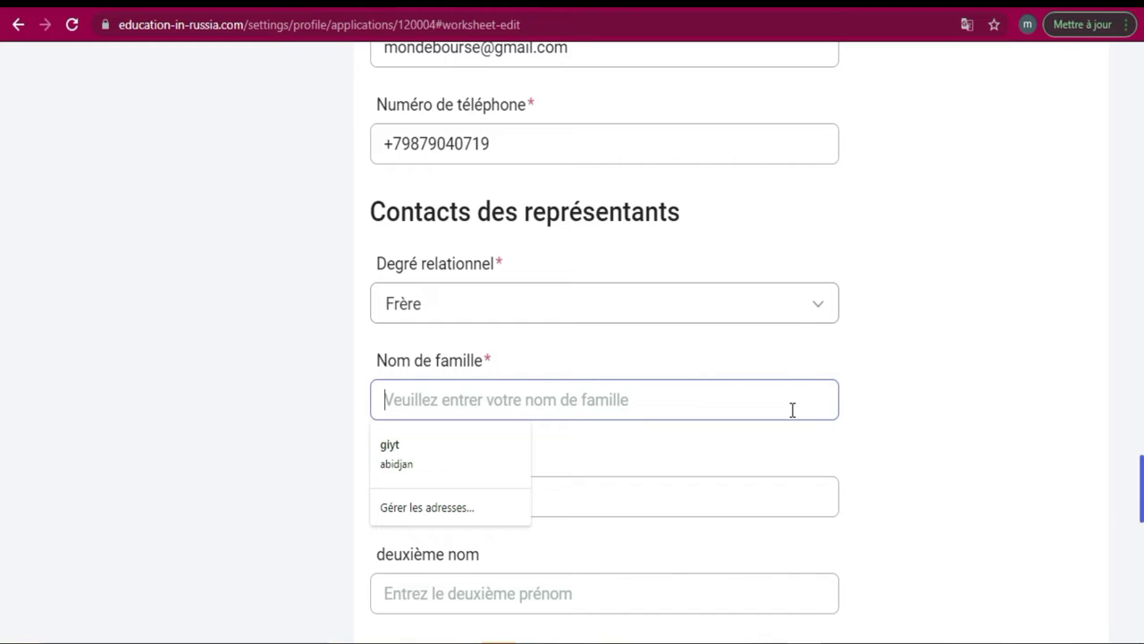
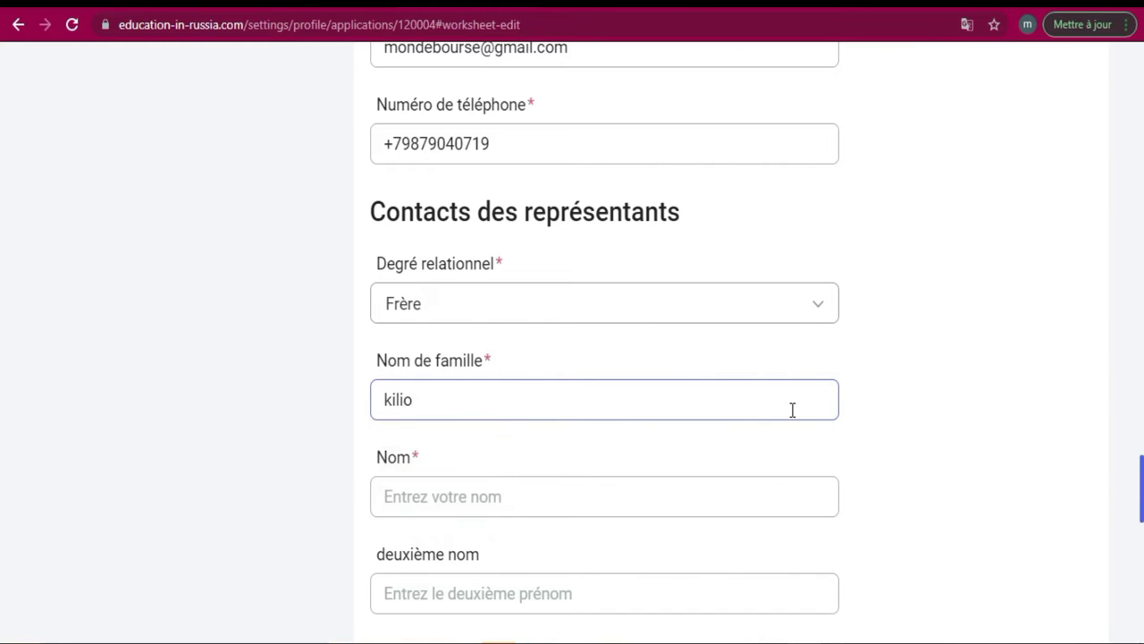
left_click(523, 498)
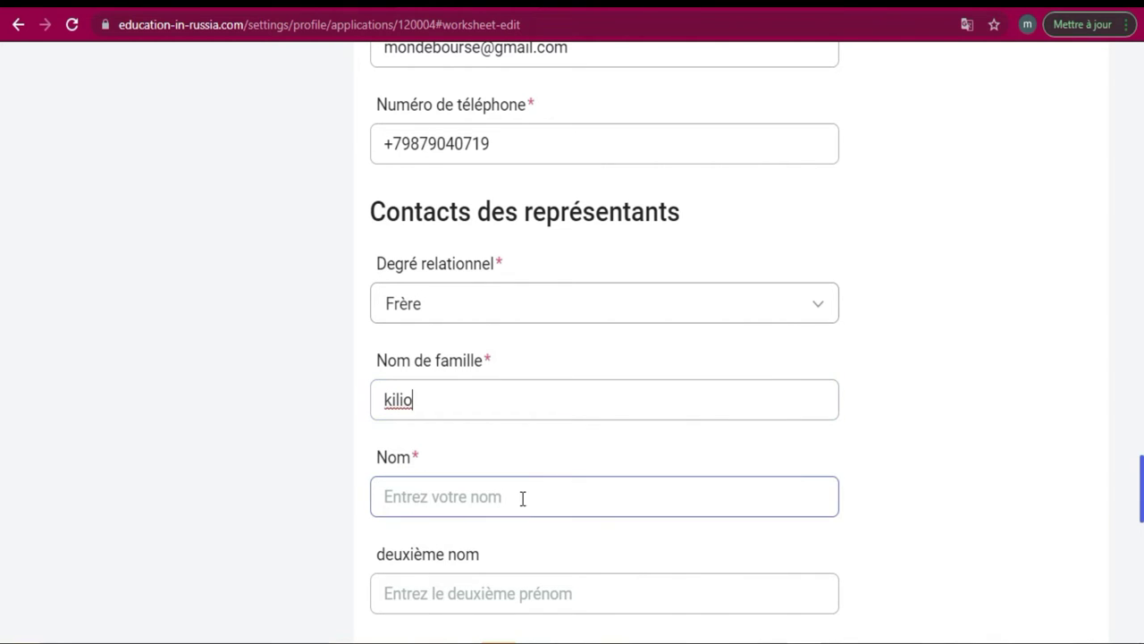
left_click(523, 499)
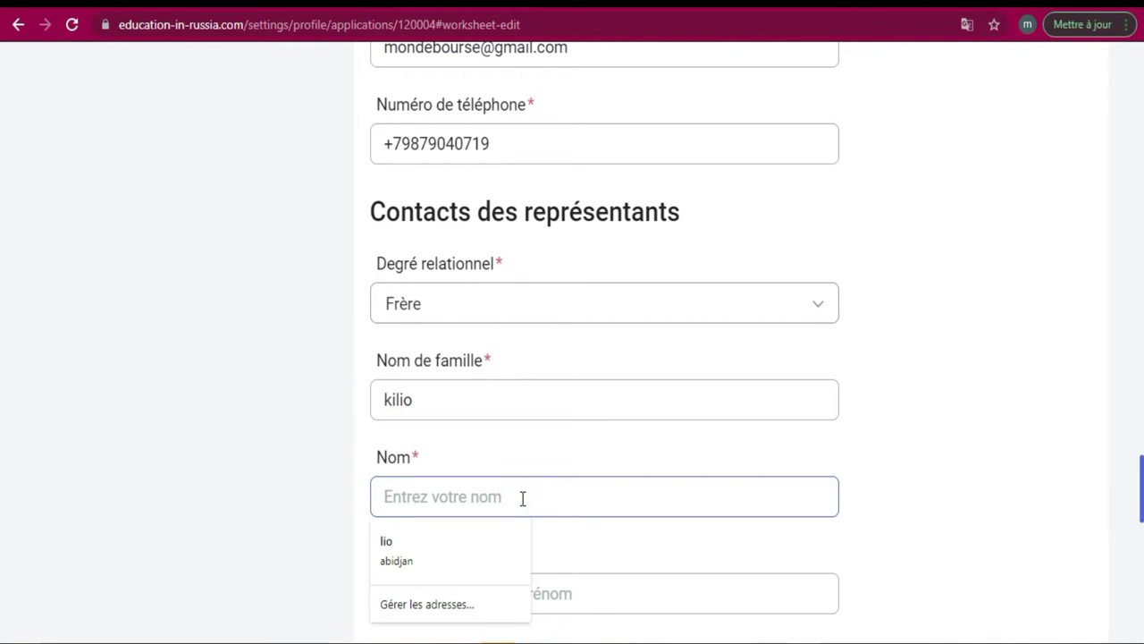
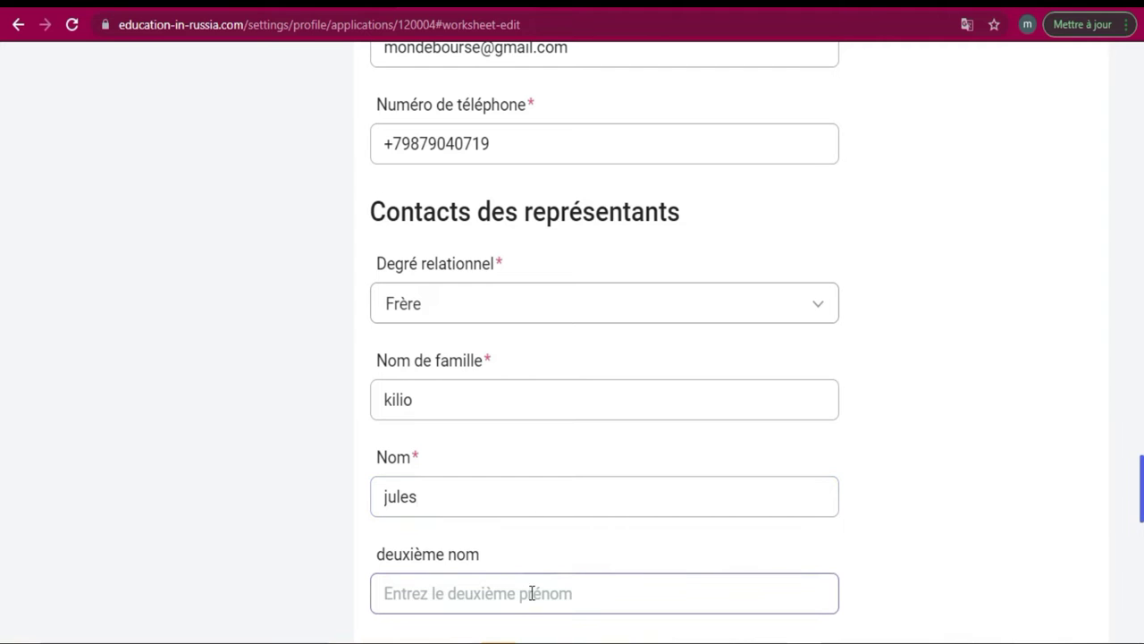
scroll(2, 487, "down", 4)
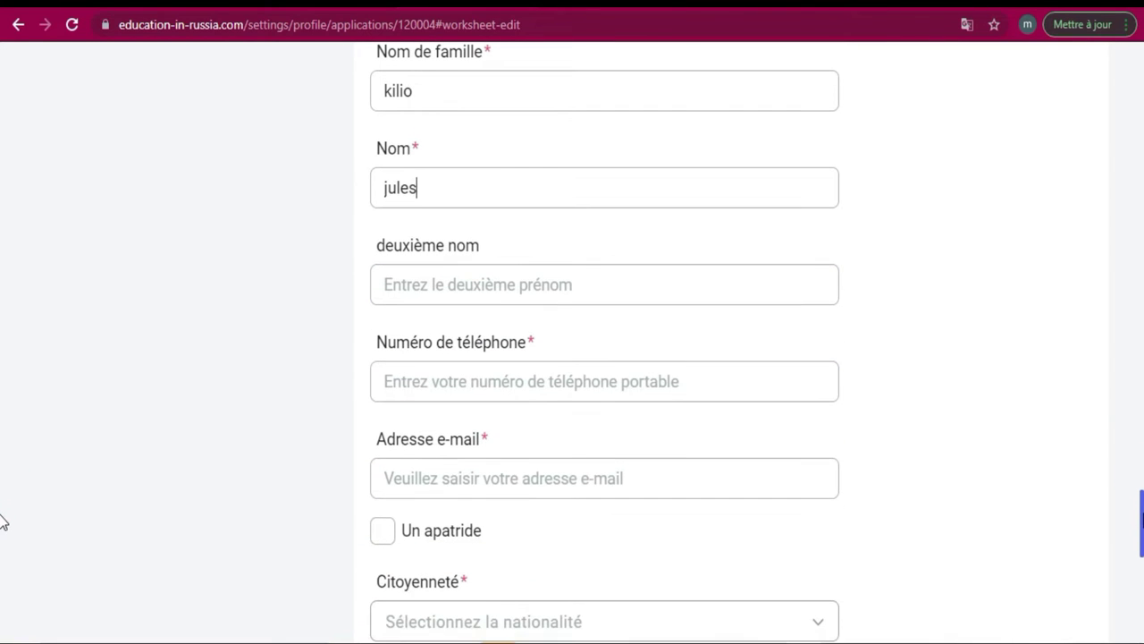
Step: Enter the representative's phone number, fixing a typo, and their e-mail address
left_click(701, 380)
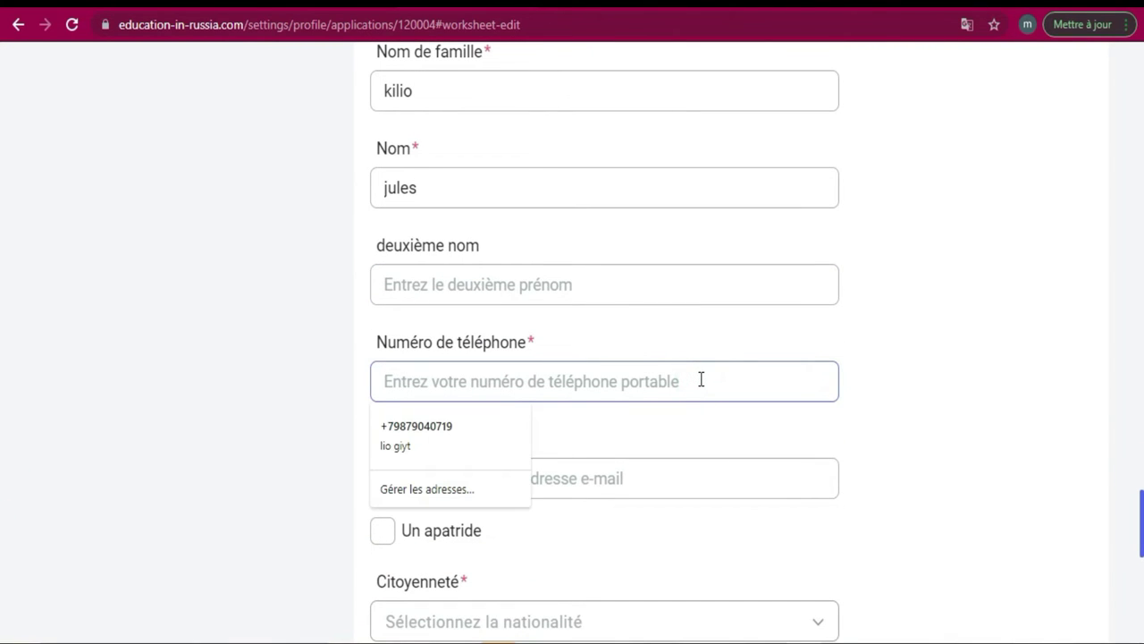
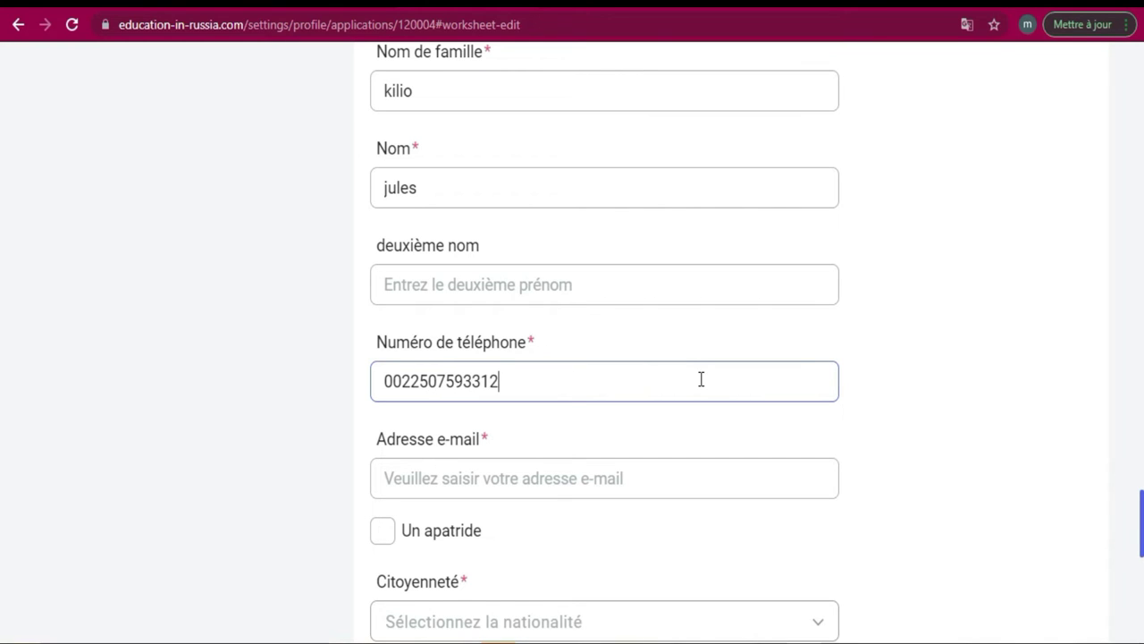
left_click(625, 473)
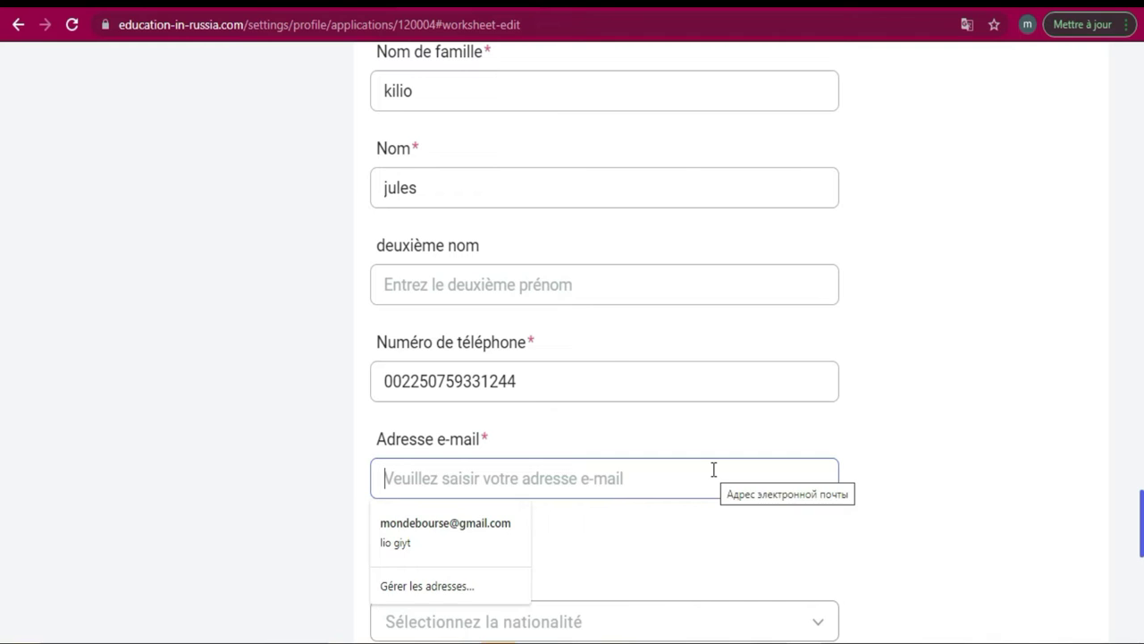
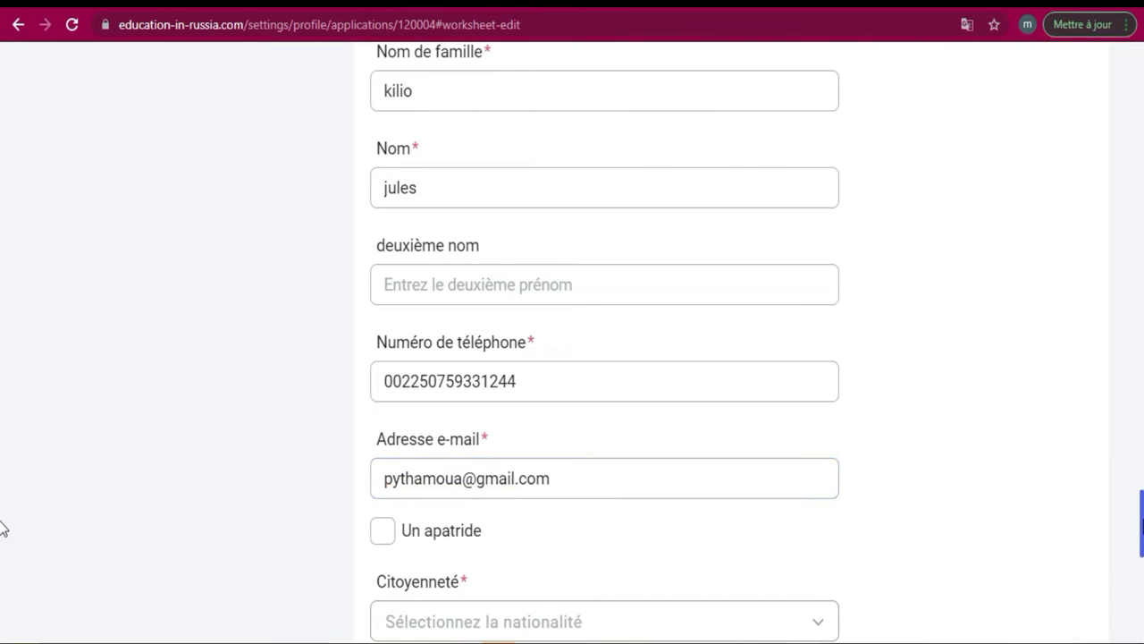
scroll(2, 537, "down", 2)
scroll(3, 548, "down", 1)
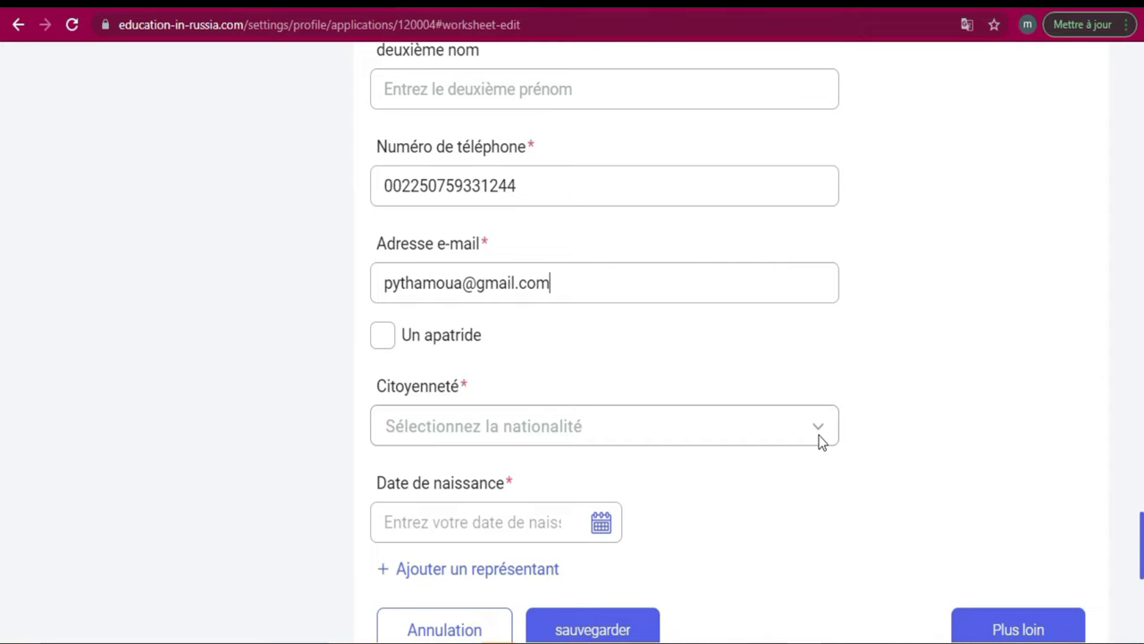
Step: Select Côte d'Ivoire from the representative's Citoyenneté list
left_click(821, 440)
left_click(820, 436)
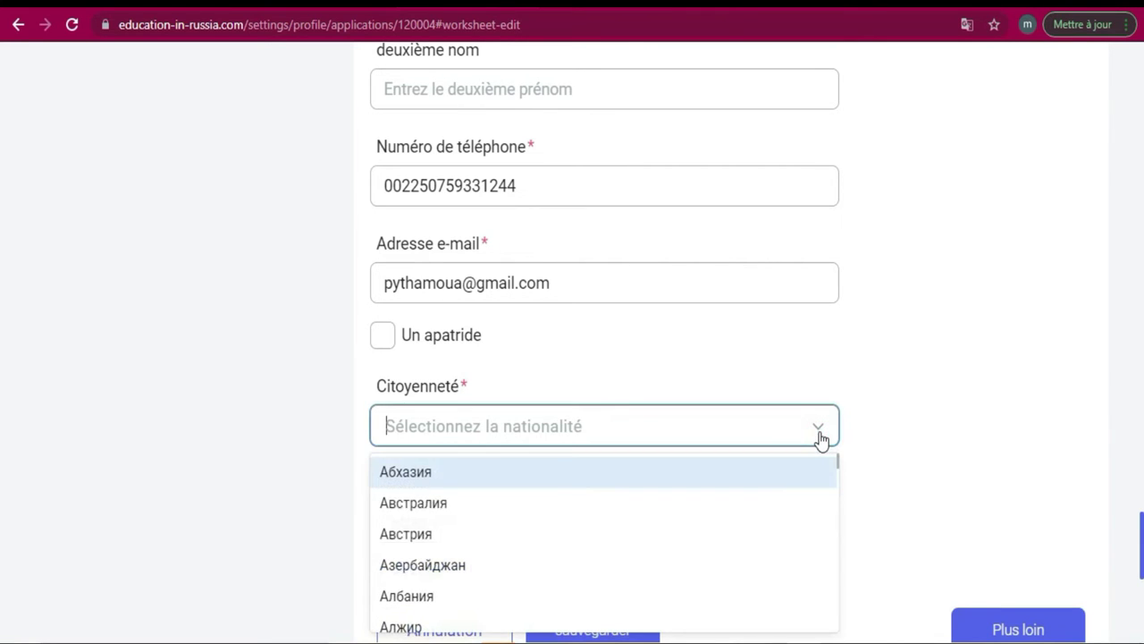
left_click(3, 525)
scroll(3, 536, "down", 2)
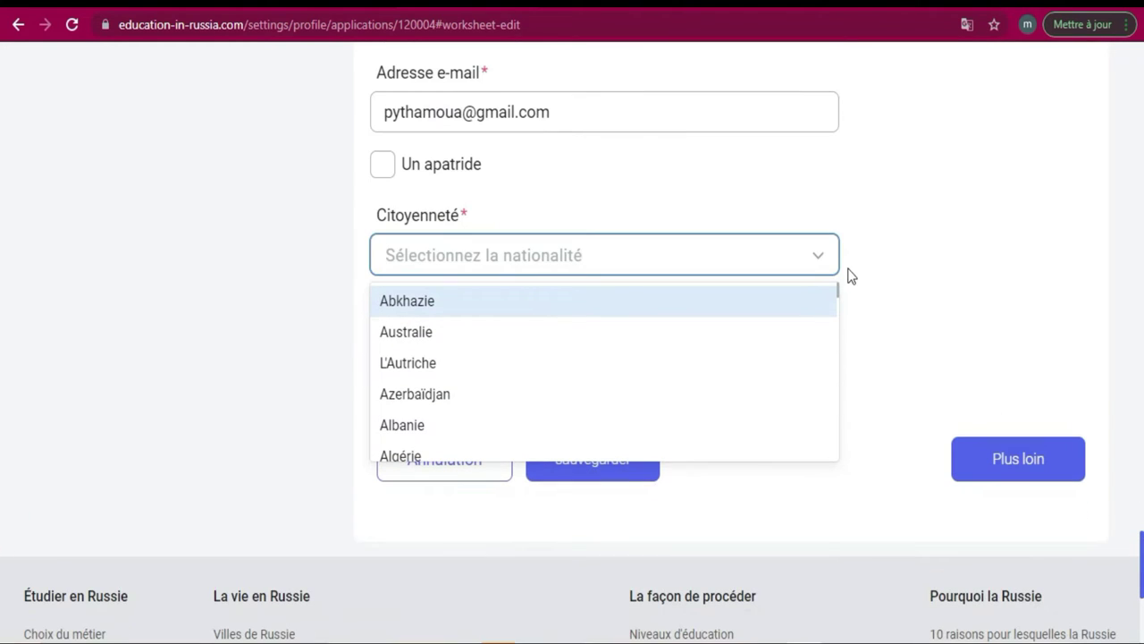
scroll(837, 299, "down", 1)
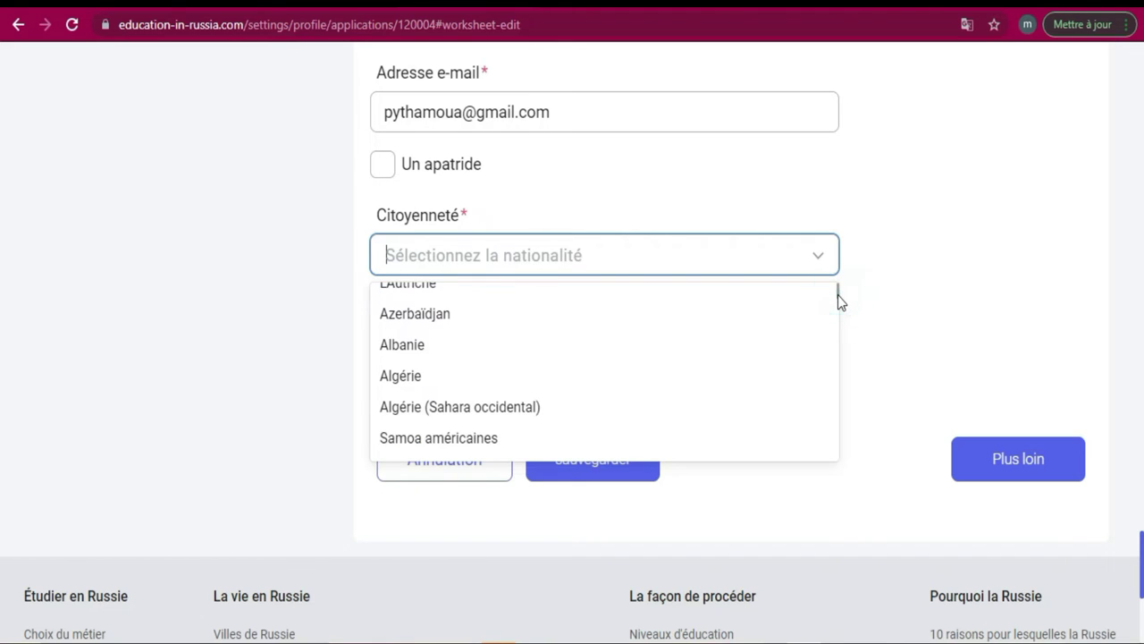
left_click_drag(837, 295, 838, 364)
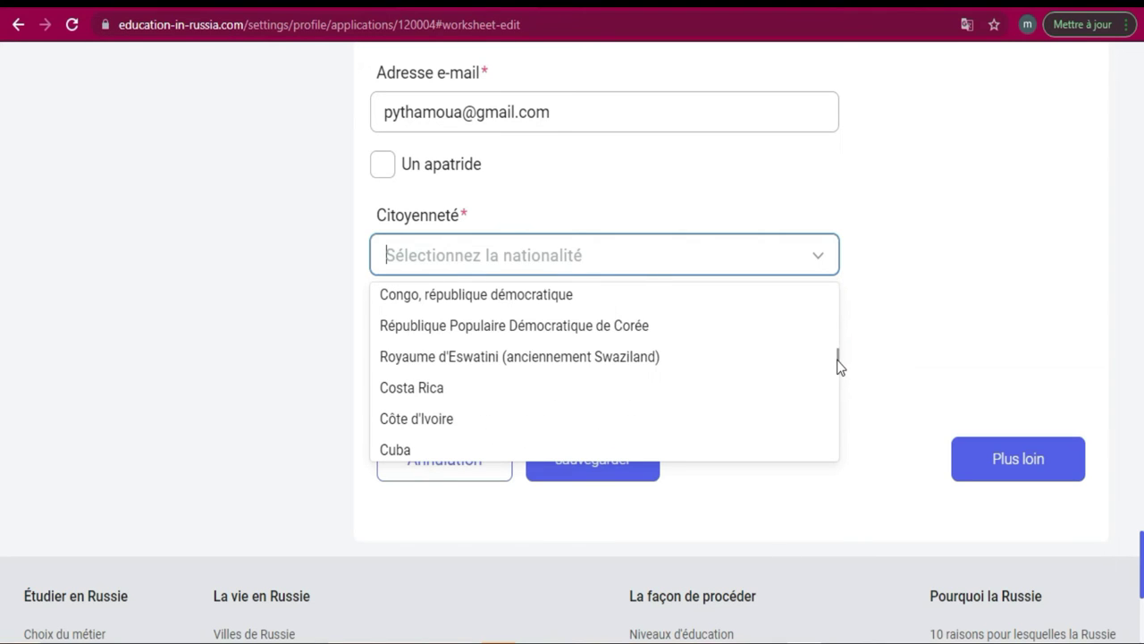
left_click(597, 433)
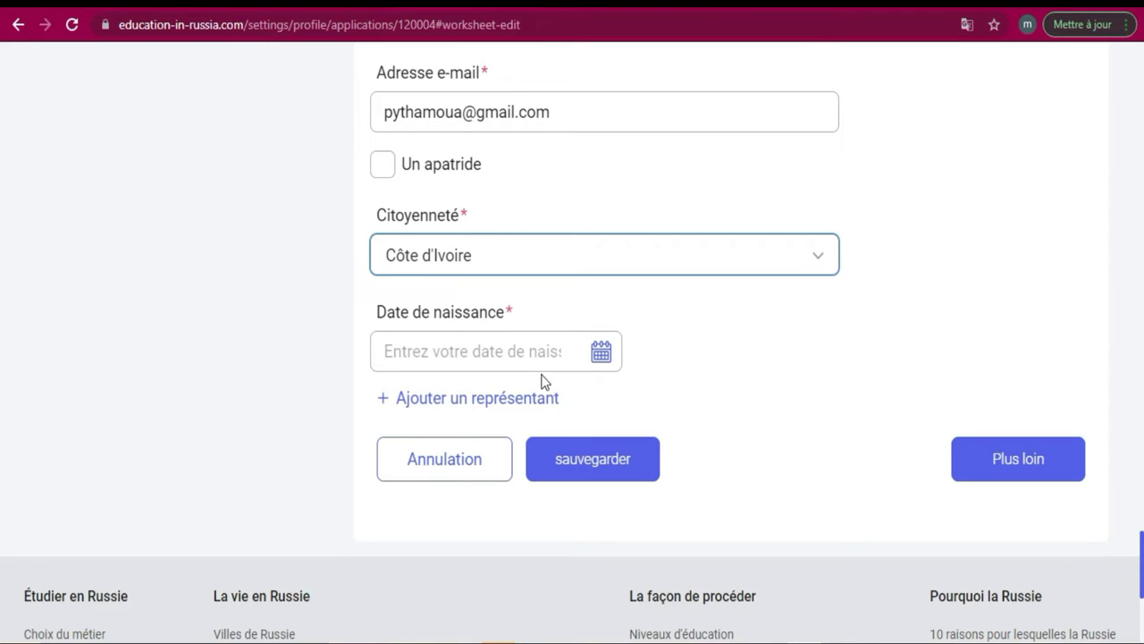
Step: Pick year 1991 and day 25 in the Date de naissance calendar, giving 25.09.1991
left_click(530, 350)
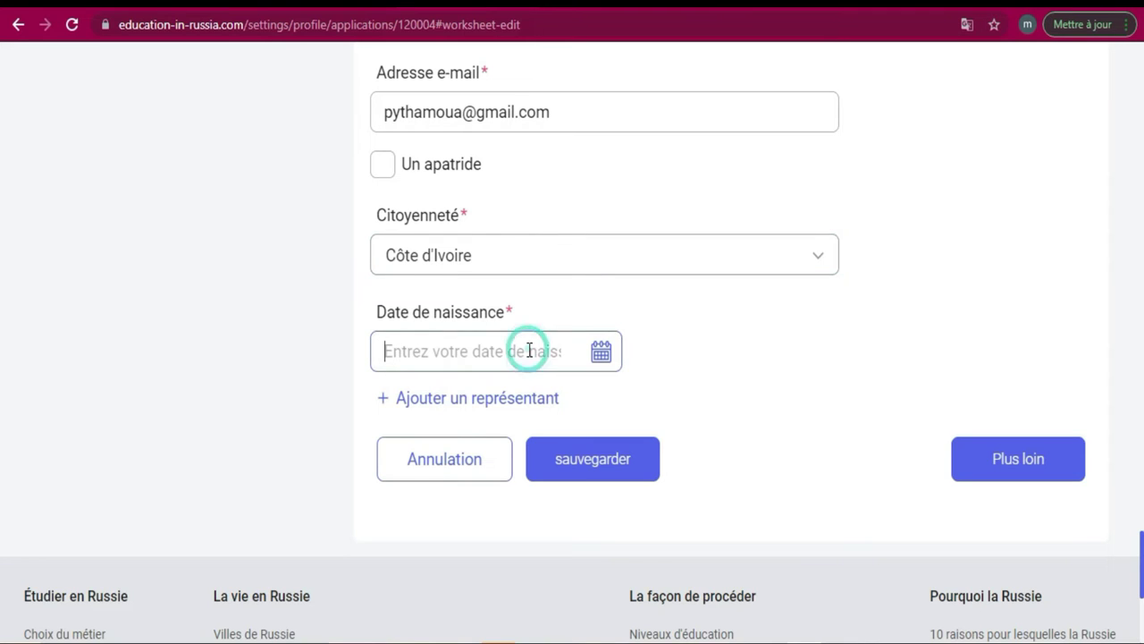
left_click(601, 351)
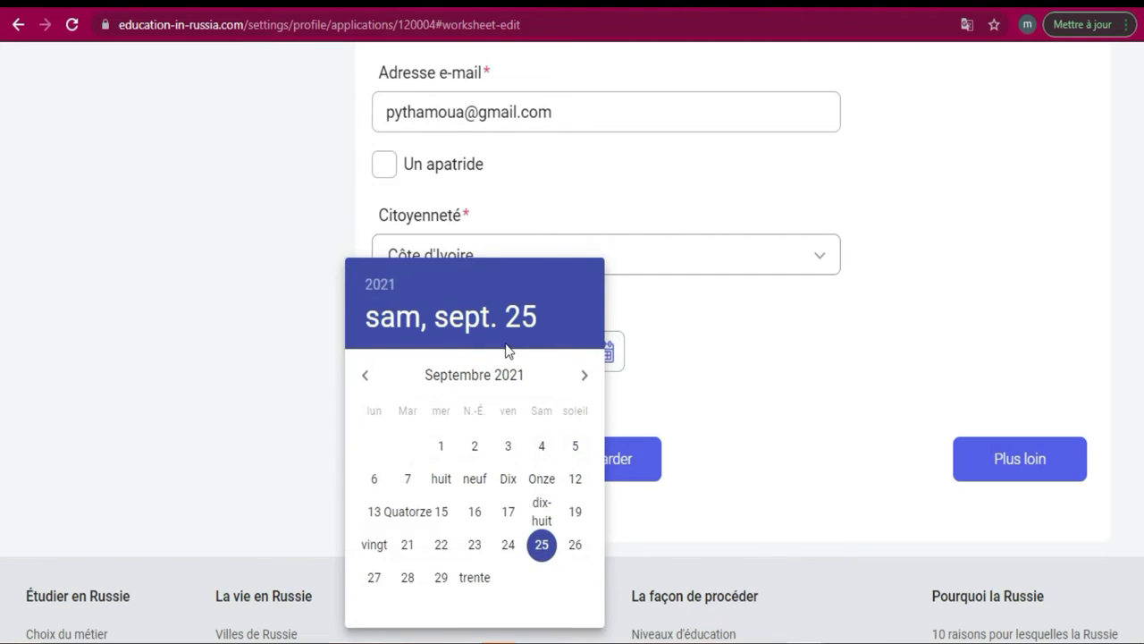
left_click(375, 286)
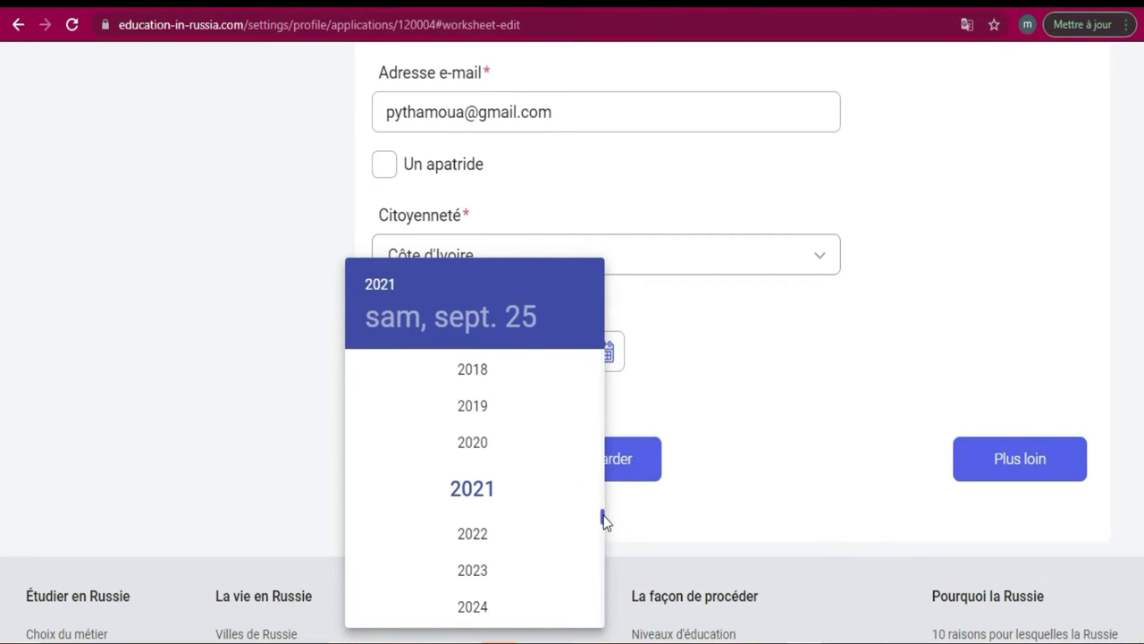
left_click_drag(603, 513, 600, 473)
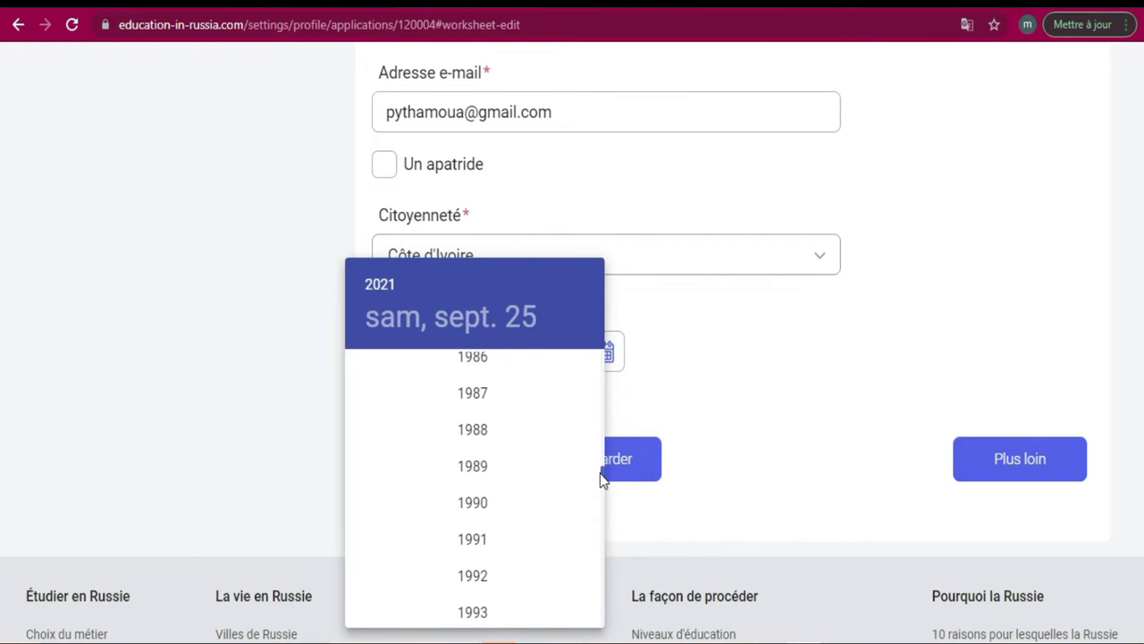
left_click(485, 539)
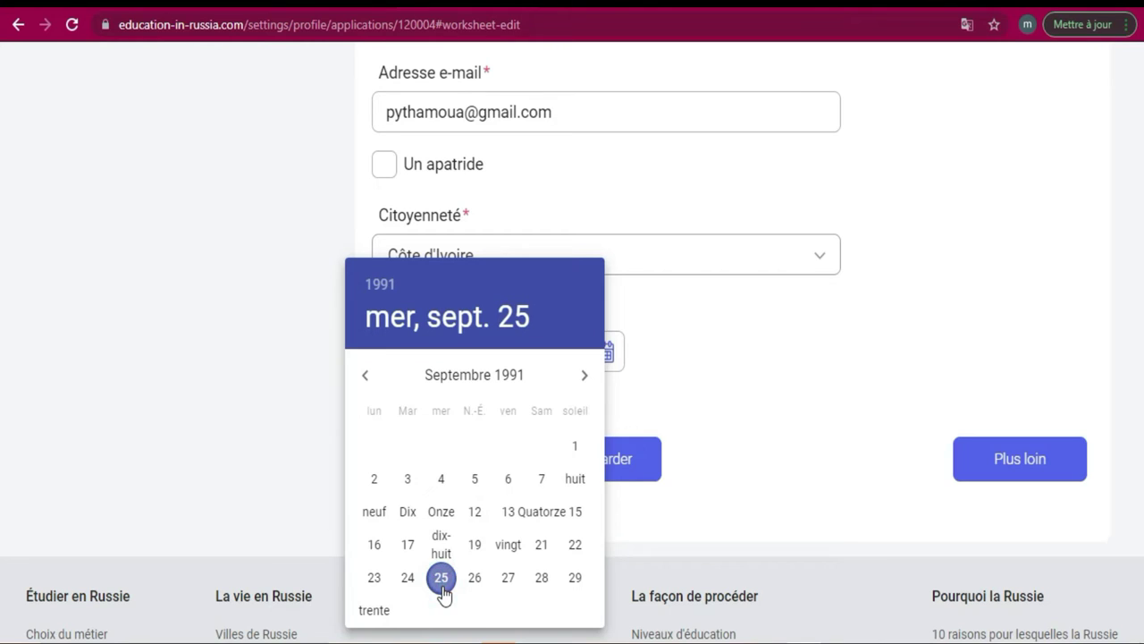
left_click(444, 592)
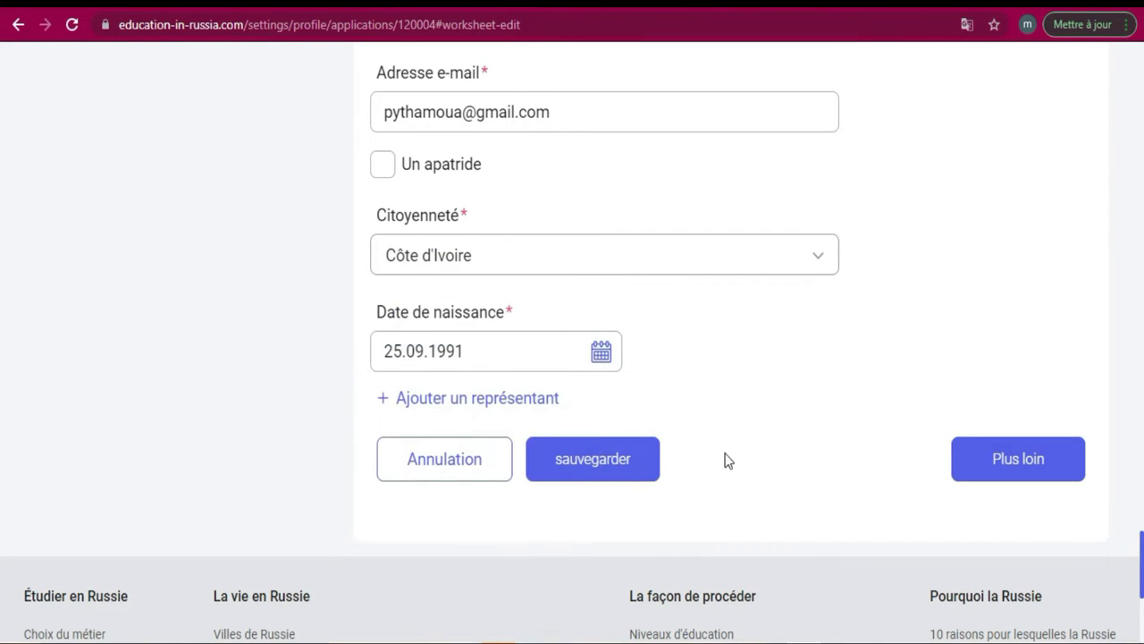
scroll(3, 394, "up", 18)
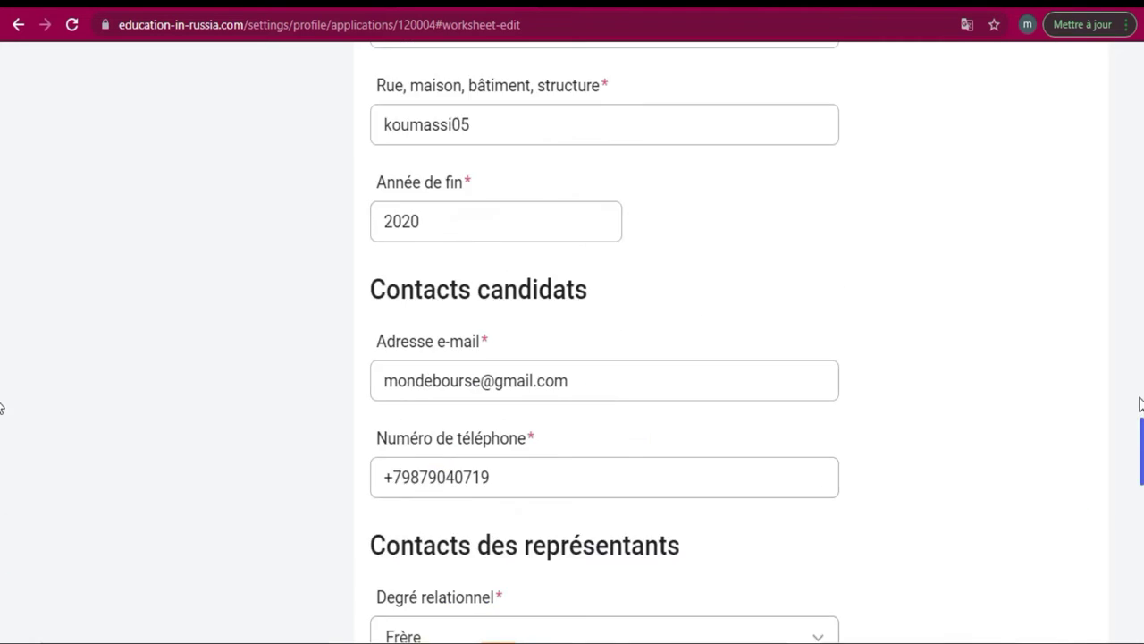
scroll(1, 386, "down", 3)
scroll(3, 386, "up", 5)
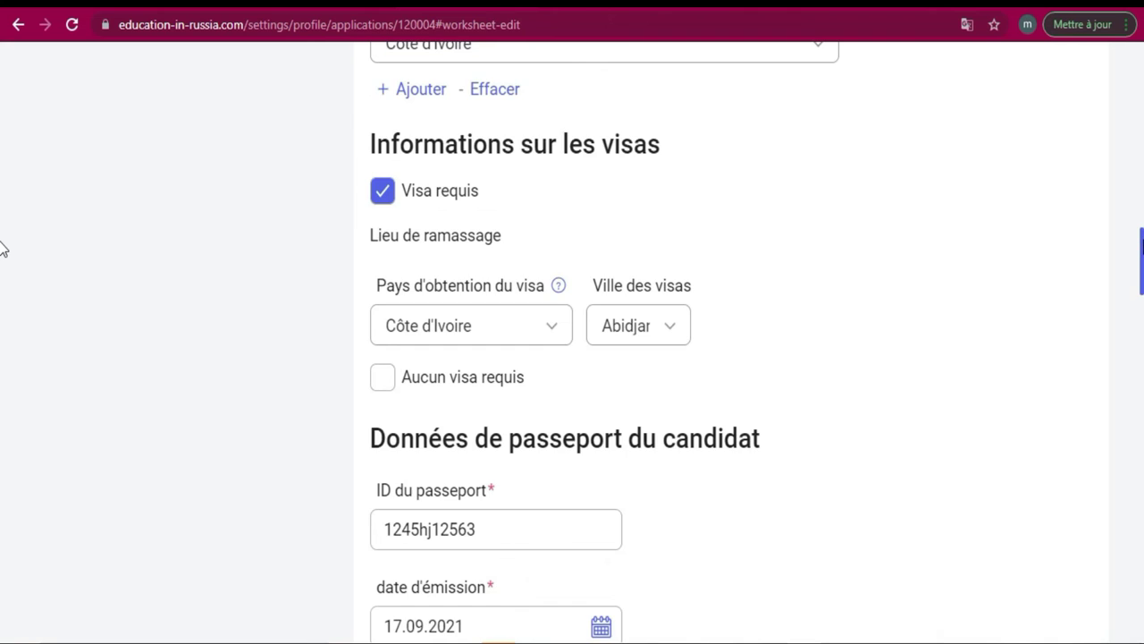
scroll(3, 358, "down", 20)
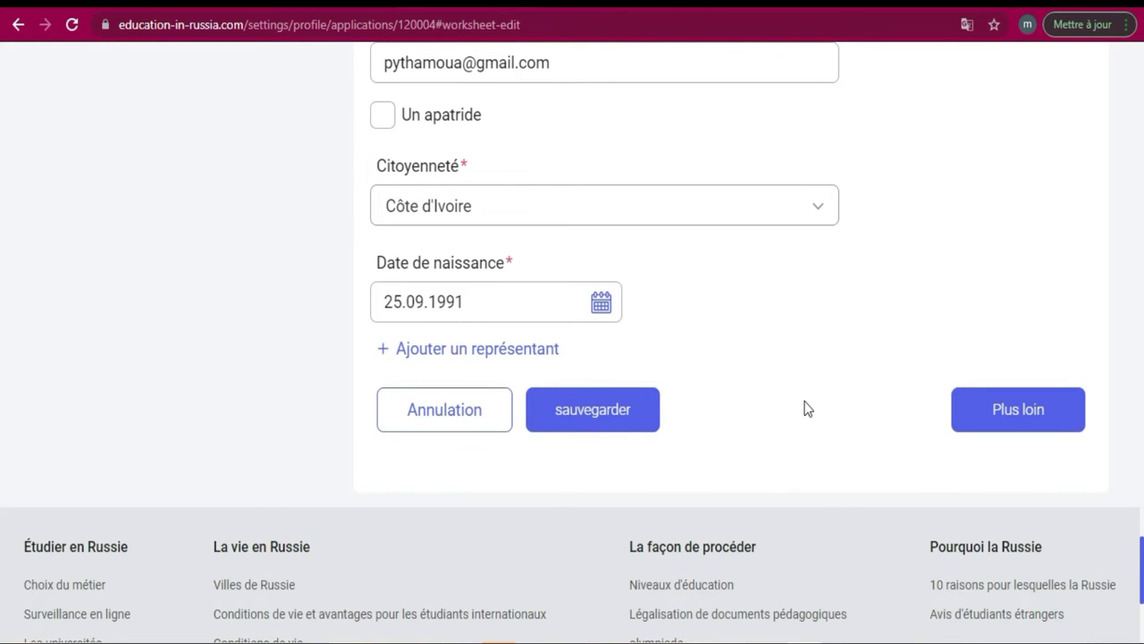
Step: Save the questionnaire and review the Contacts des représentants section in the read-only summary
left_click(609, 420)
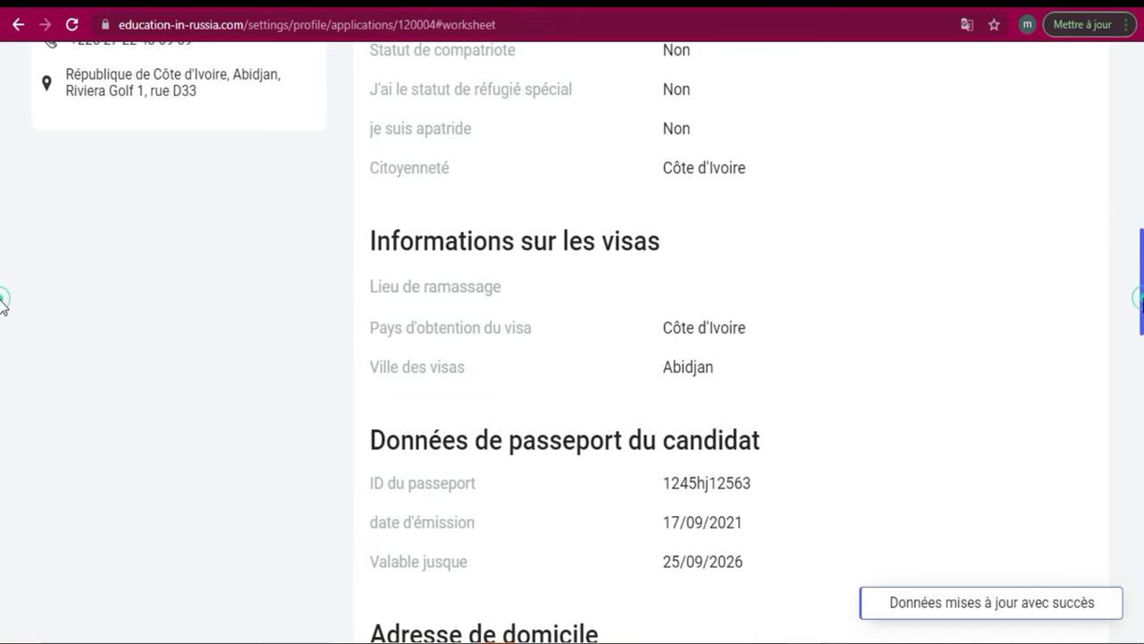
scroll(1, 304, "down", 12)
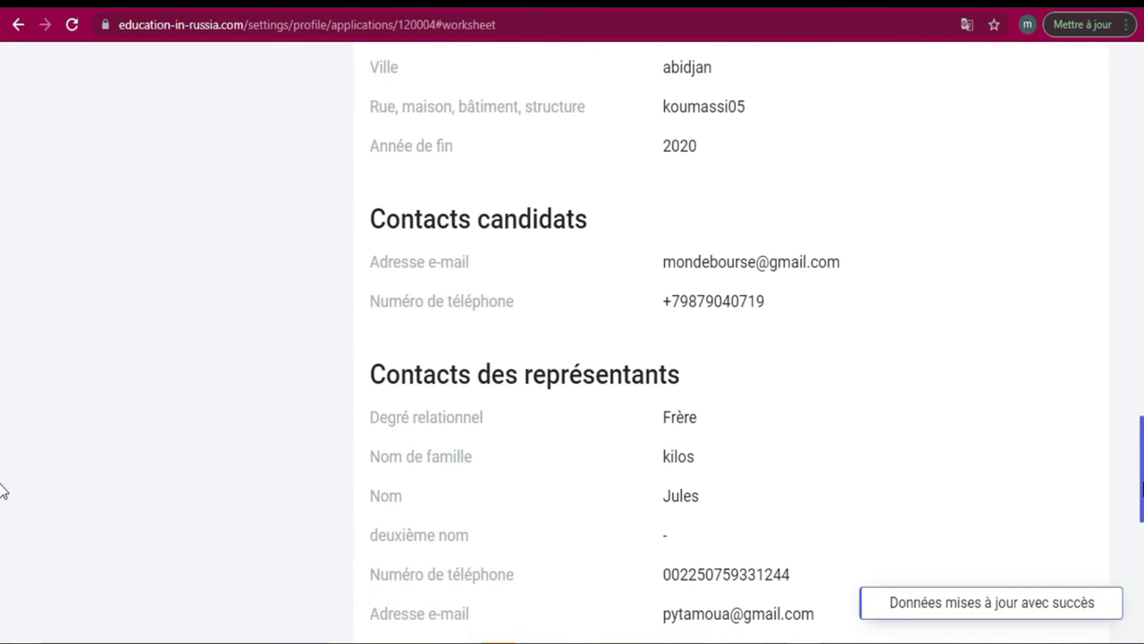
scroll(2, 466, "down", 7)
scroll(3, 572, "up", 19)
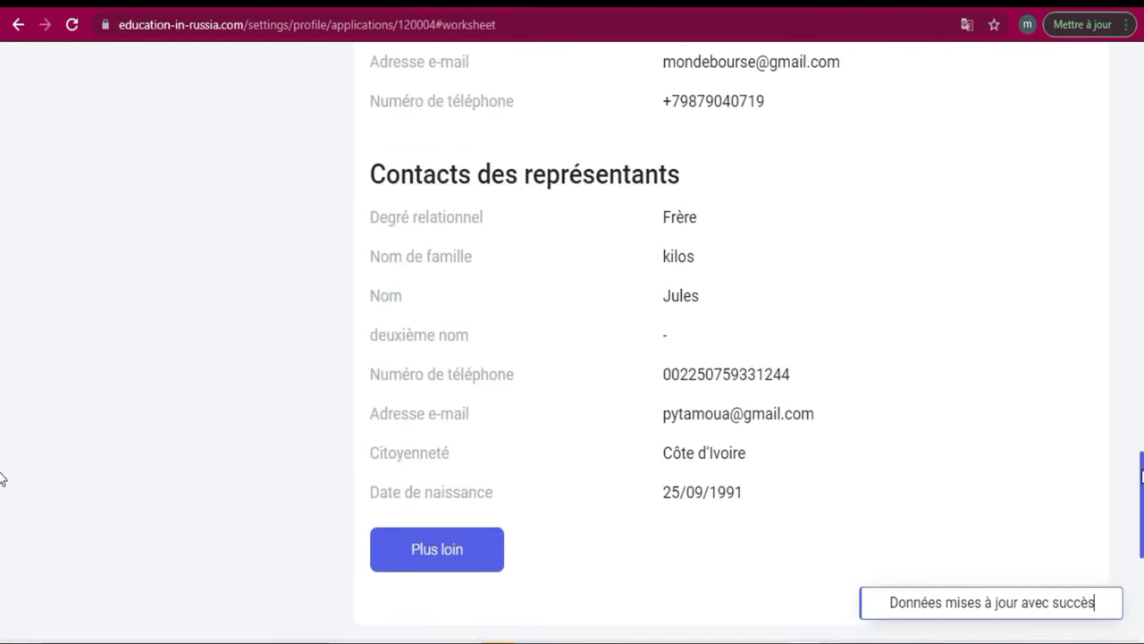
left_click_drag(1141, 273, 1137, 152)
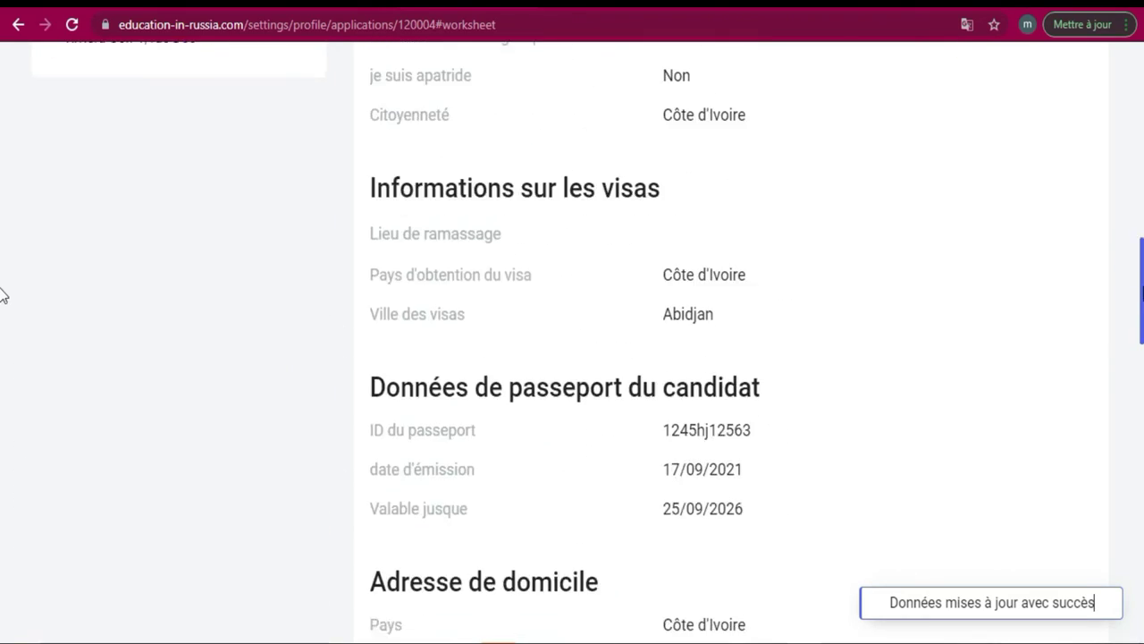
left_click_drag(1141, 273, 1131, 157)
scroll(6, 415, "down", 10)
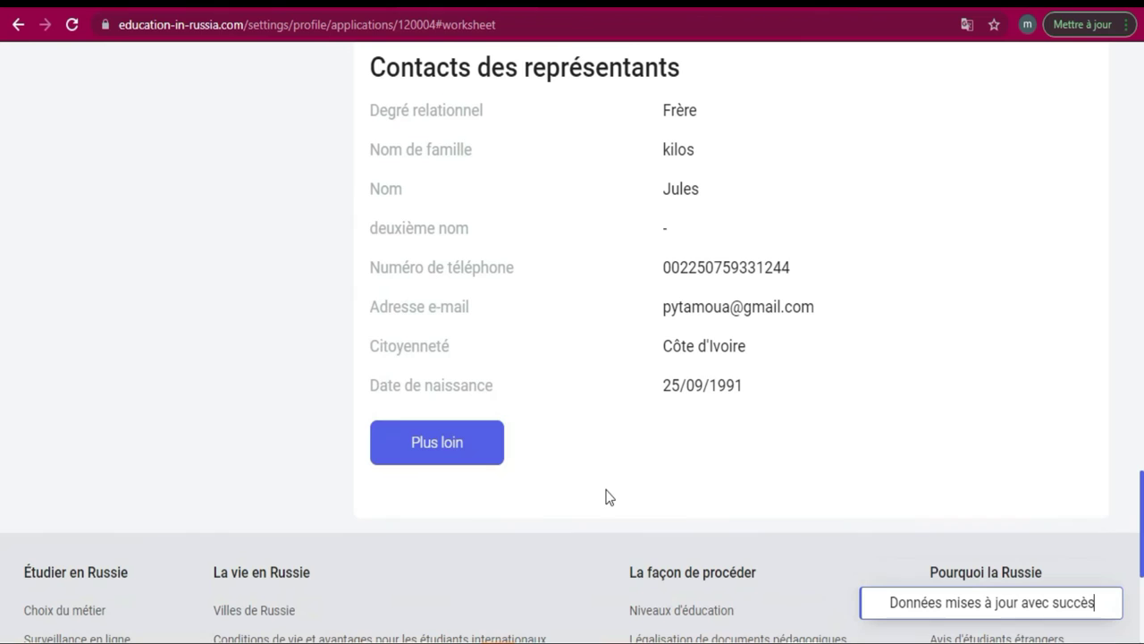
Step: Continue with Plus loin and scroll up to the Déclaration heading and step tabs
left_click(410, 438)
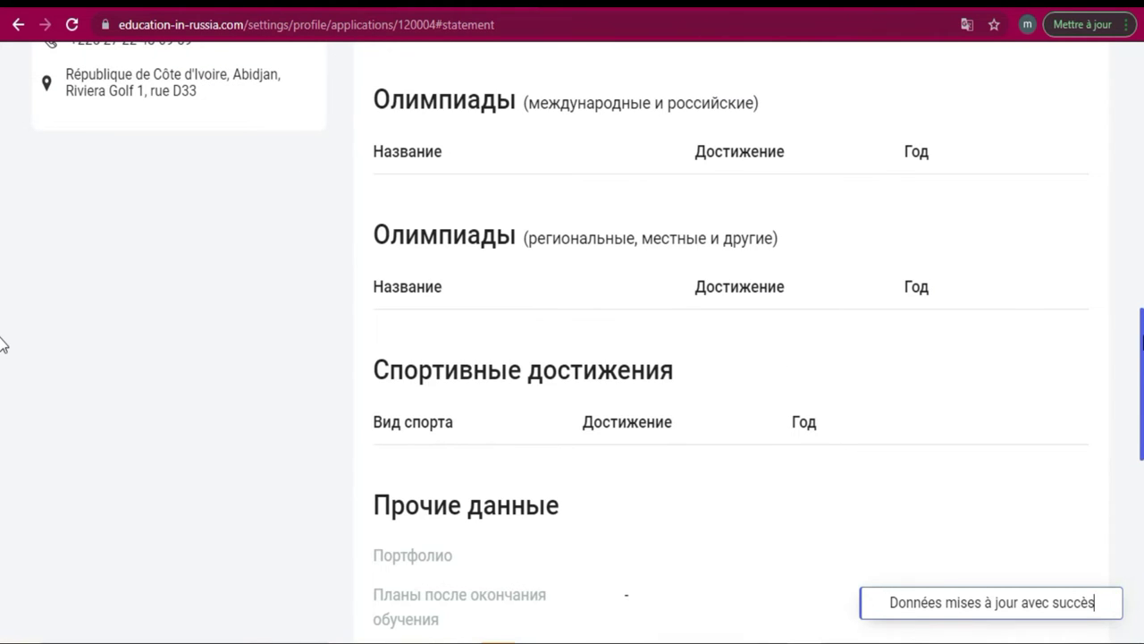
scroll(2, 374, "up", 10)
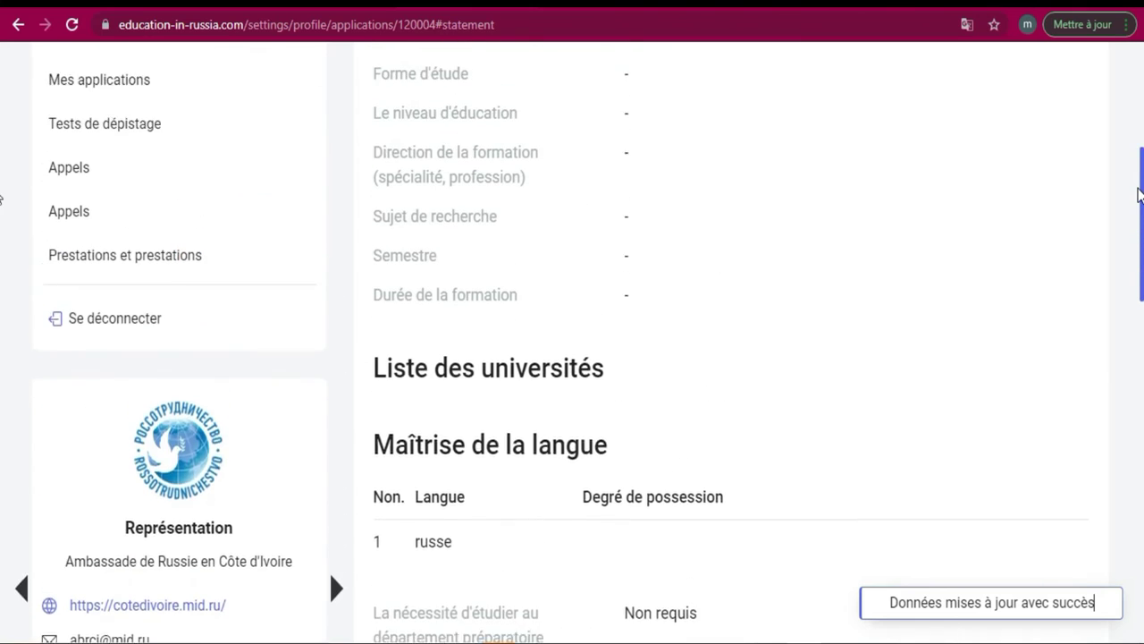
scroll(2, 169, "up", 3)
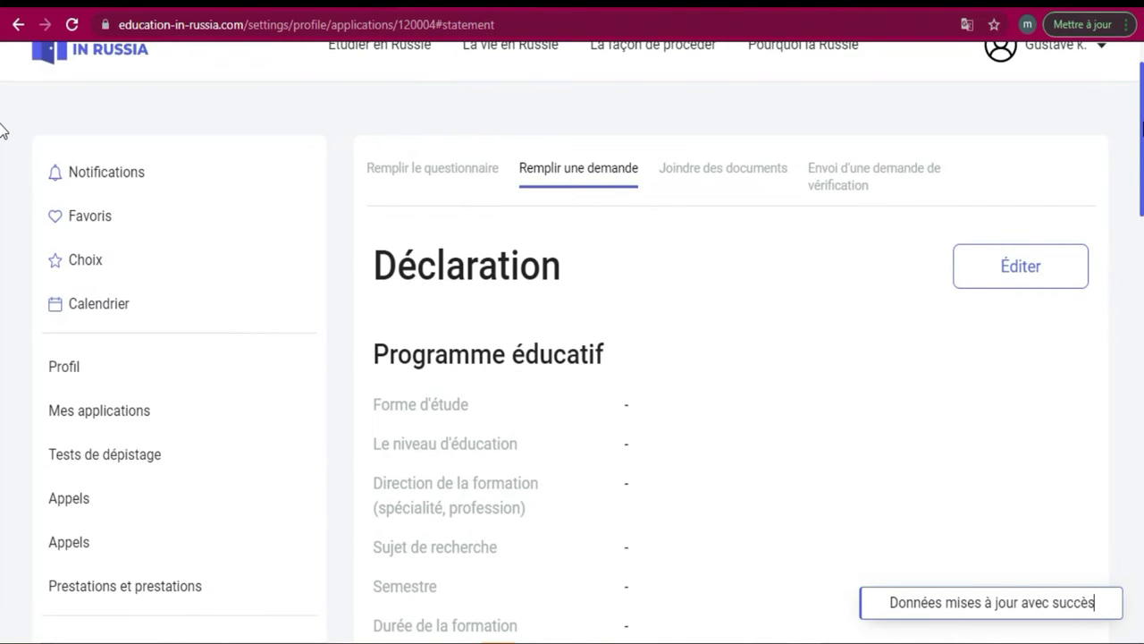
scroll(3, 134, "down", 3)
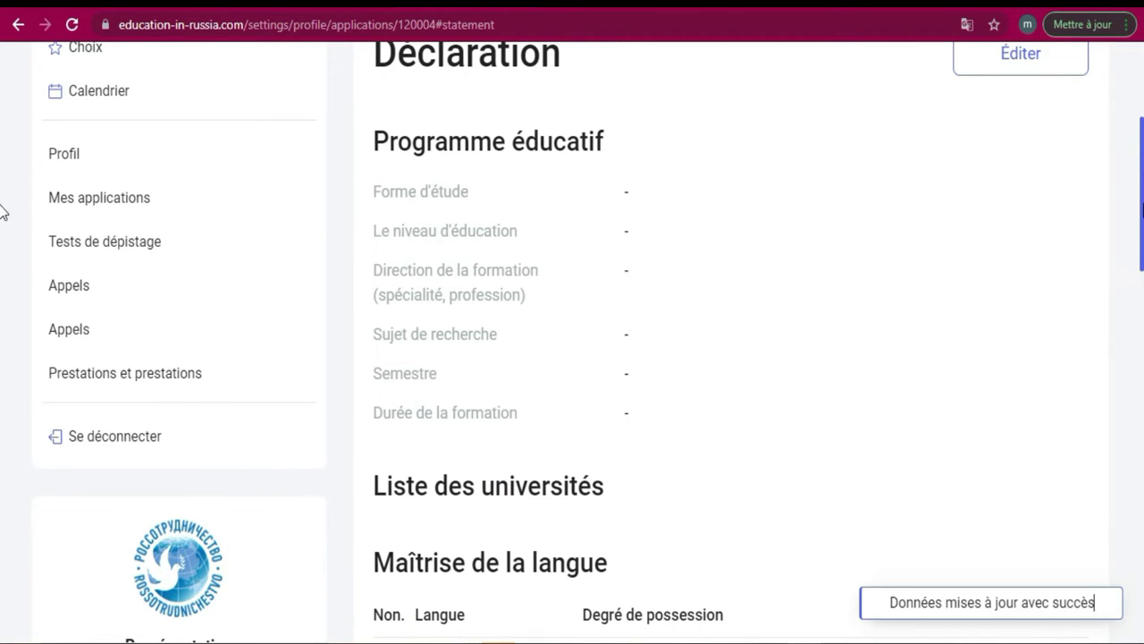
scroll(1, 205, "up", 3)
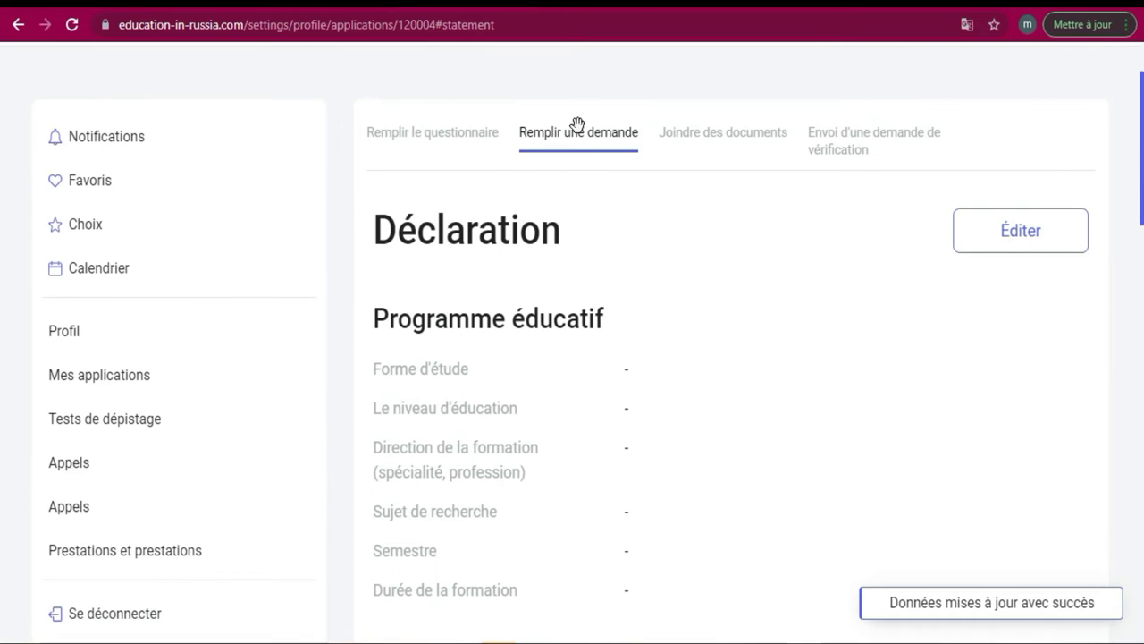
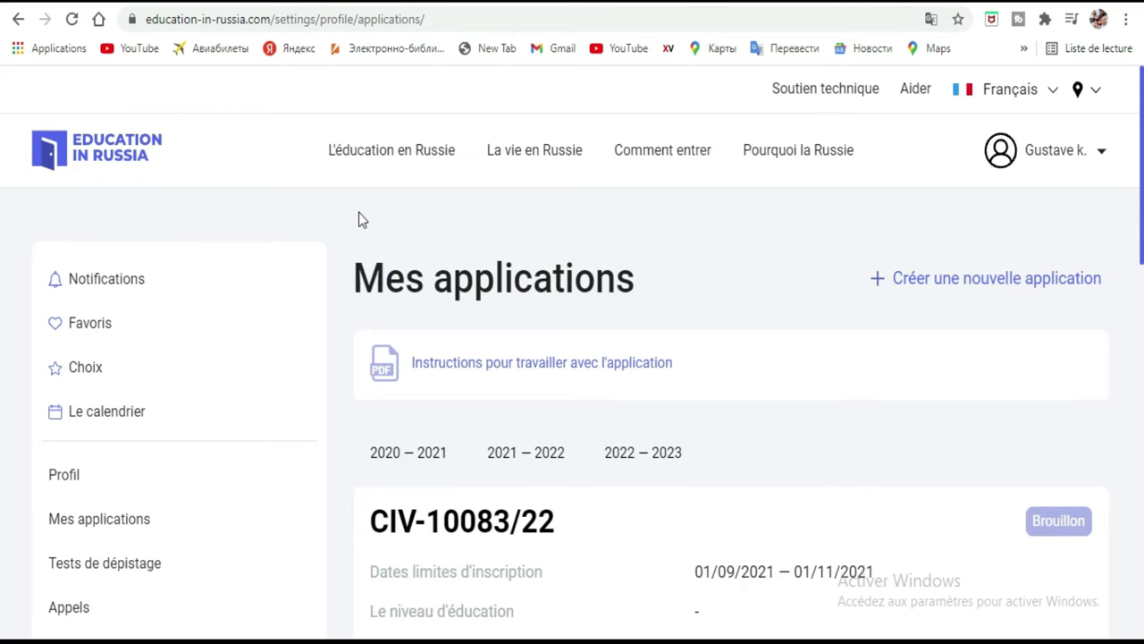
Step: Scroll the Mes applications page and select, then deselect, the embassy contact details
scroll(358, 220, "down", 5)
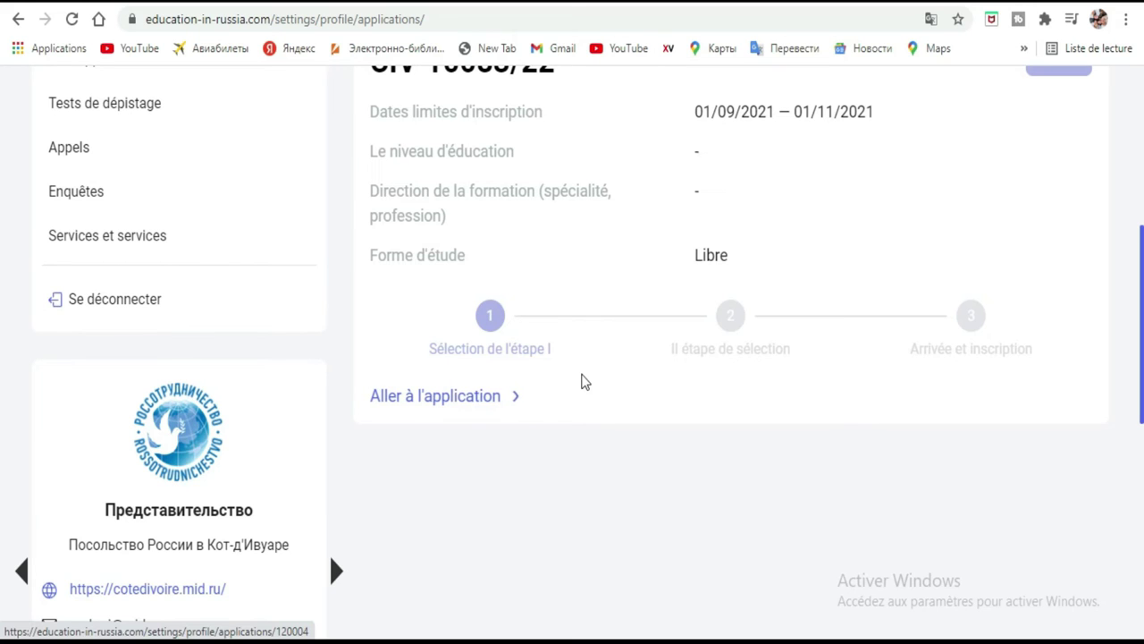
scroll(583, 373, "down", 1)
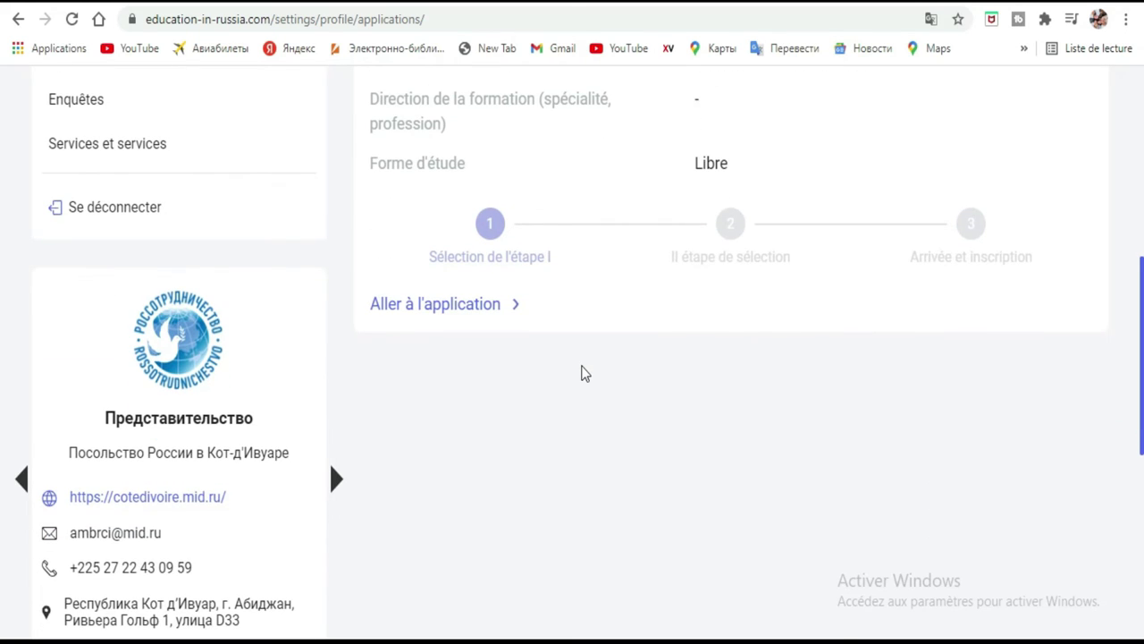
left_click_drag(64, 404, 296, 628)
scroll(296, 628, "down", 1)
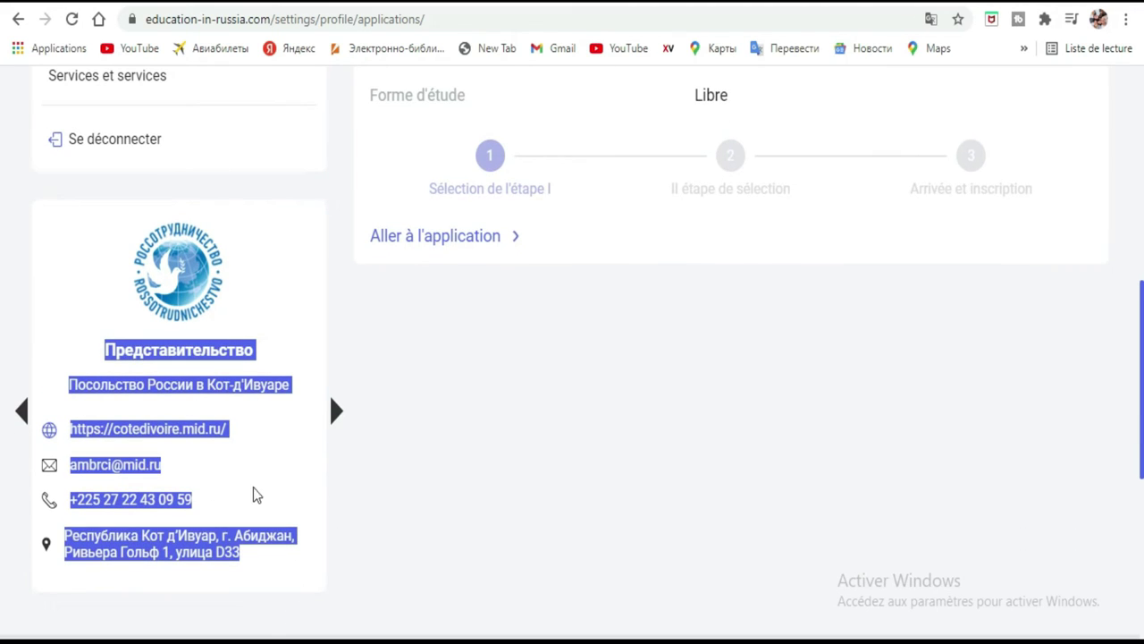
left_click(251, 438)
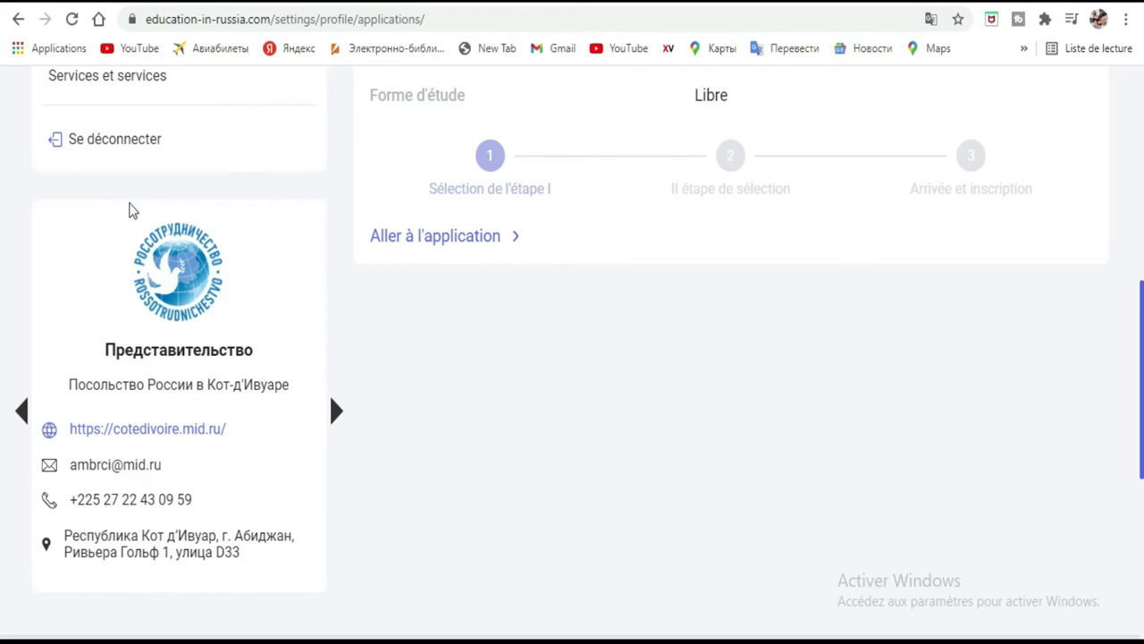
left_click(95, 349)
left_click_drag(95, 349, 306, 568)
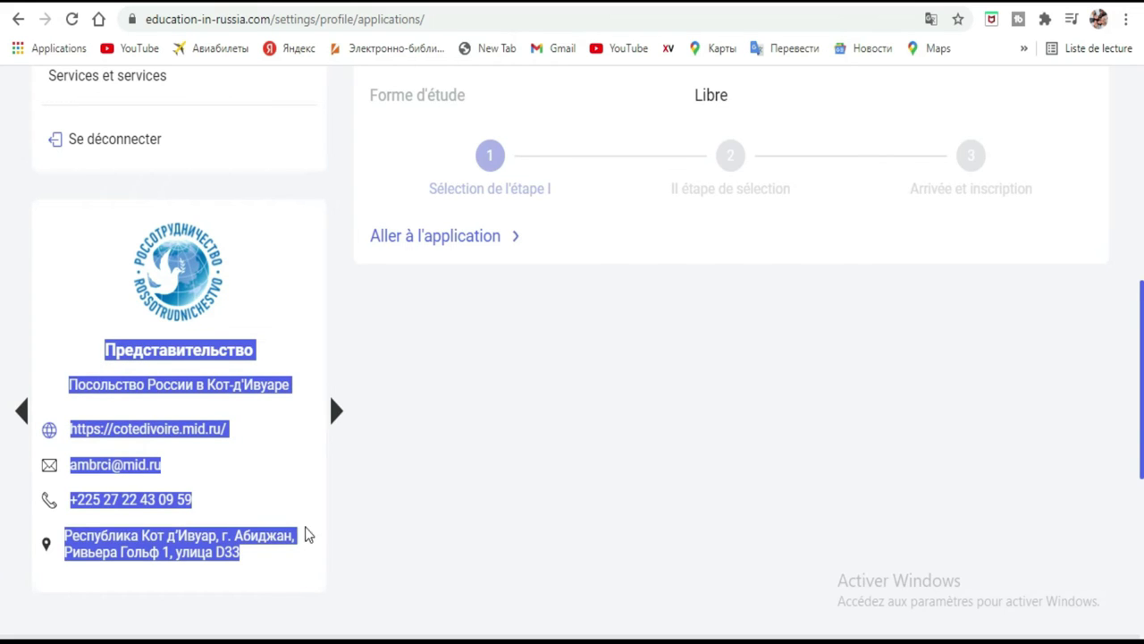
left_click(283, 461)
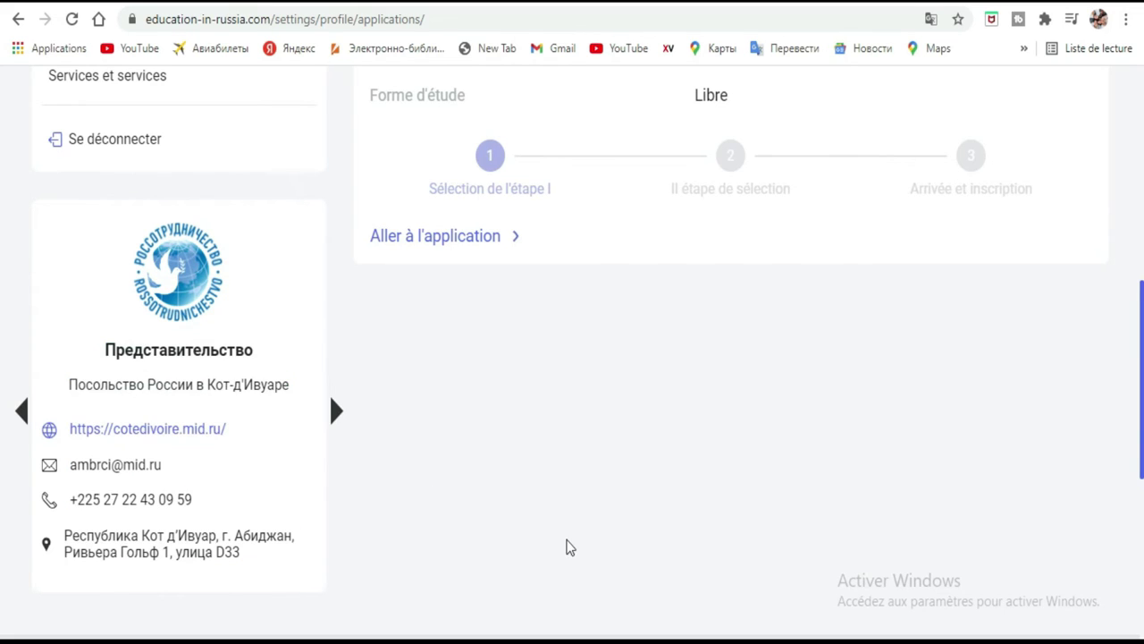
Step: Open the draft application's worksheet with 'Aller à l'application'
scroll(751, 273, "up", 5)
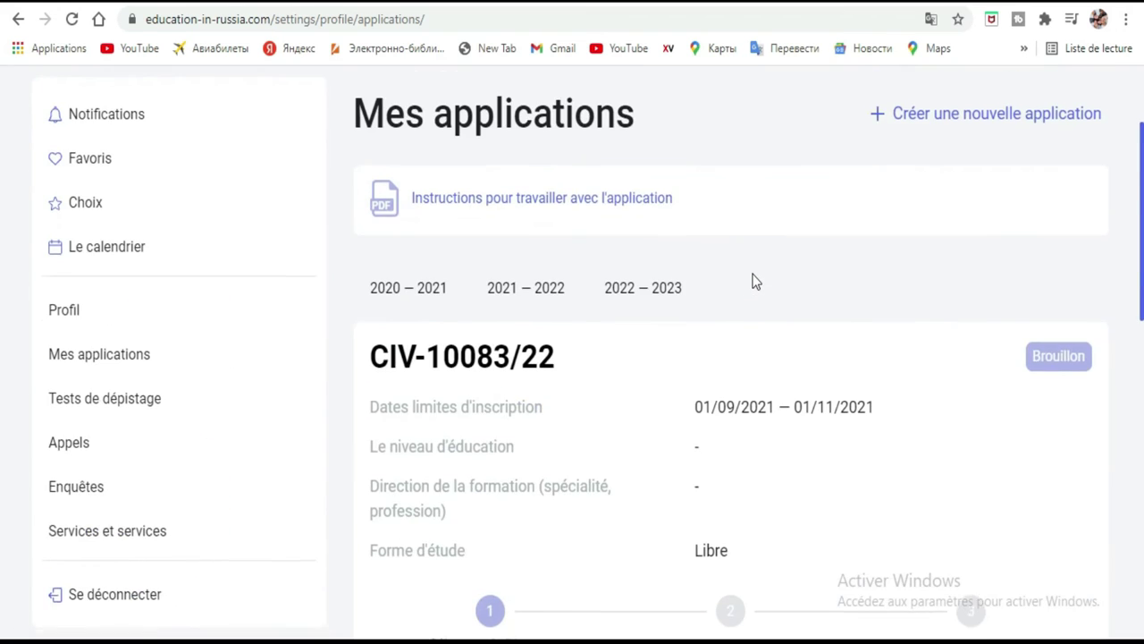
scroll(695, 340, "down", 2)
left_click(454, 510)
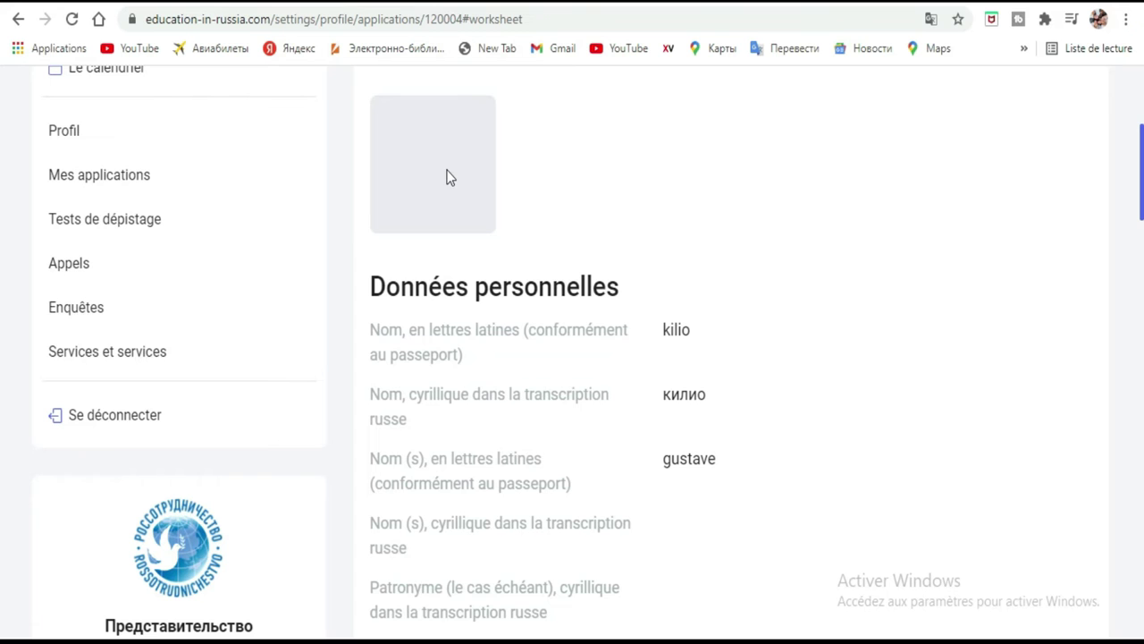
Step: Put the Formulaire de candidature questionnaire into edit mode with Éditer
scroll(825, 201, "down", 3)
scroll(636, 155, "up", 5)
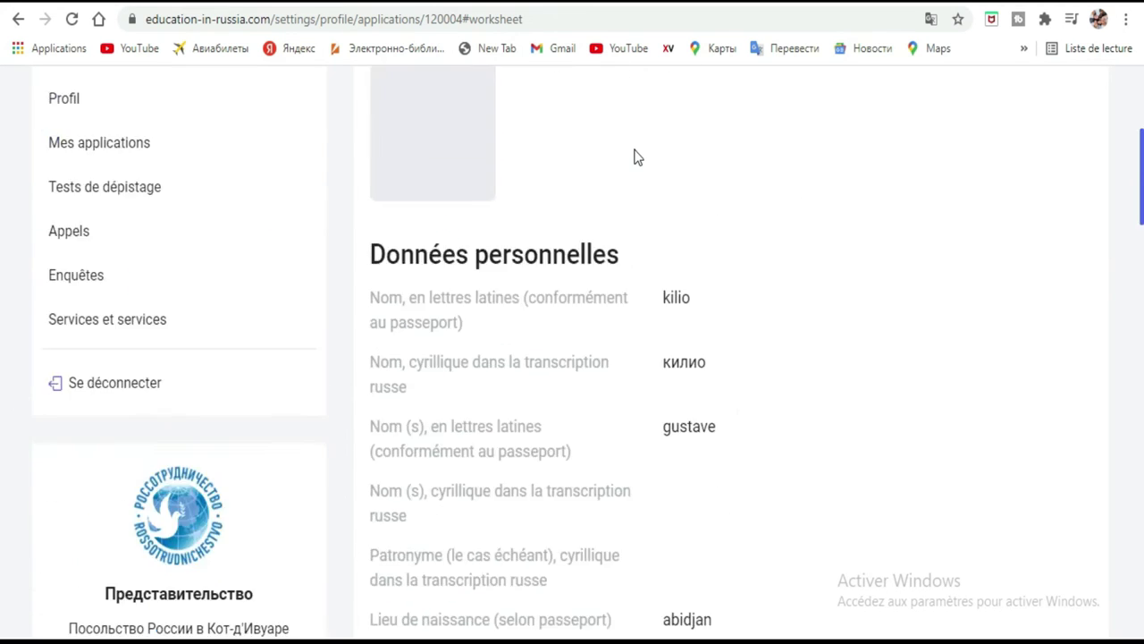
scroll(747, 269, "down", 5)
scroll(830, 265, "up", 5)
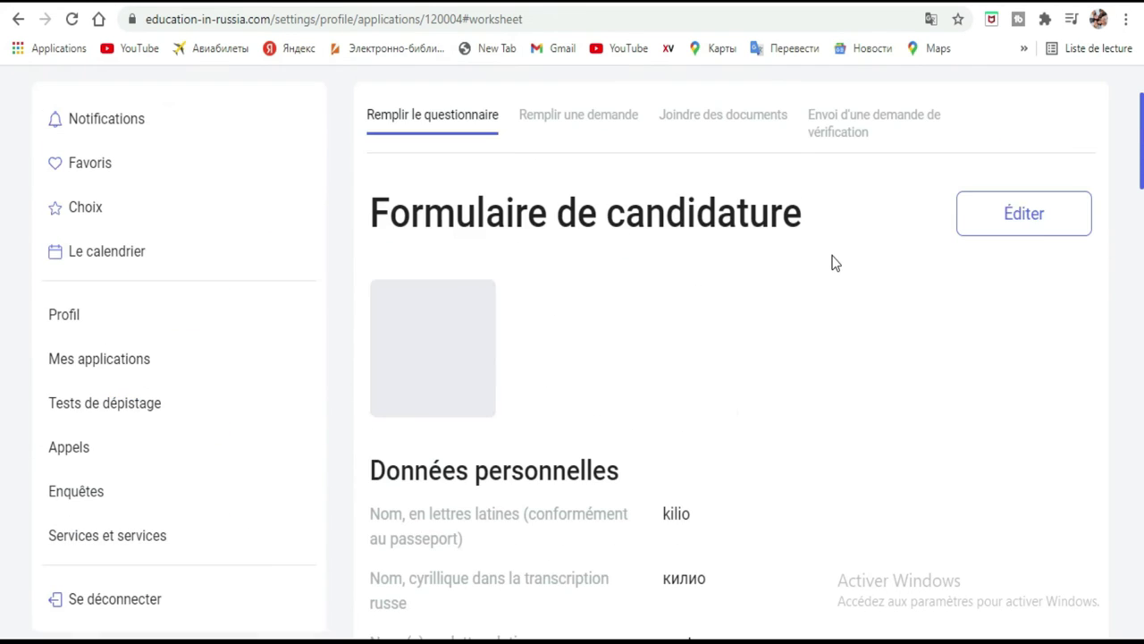
left_click(1024, 219)
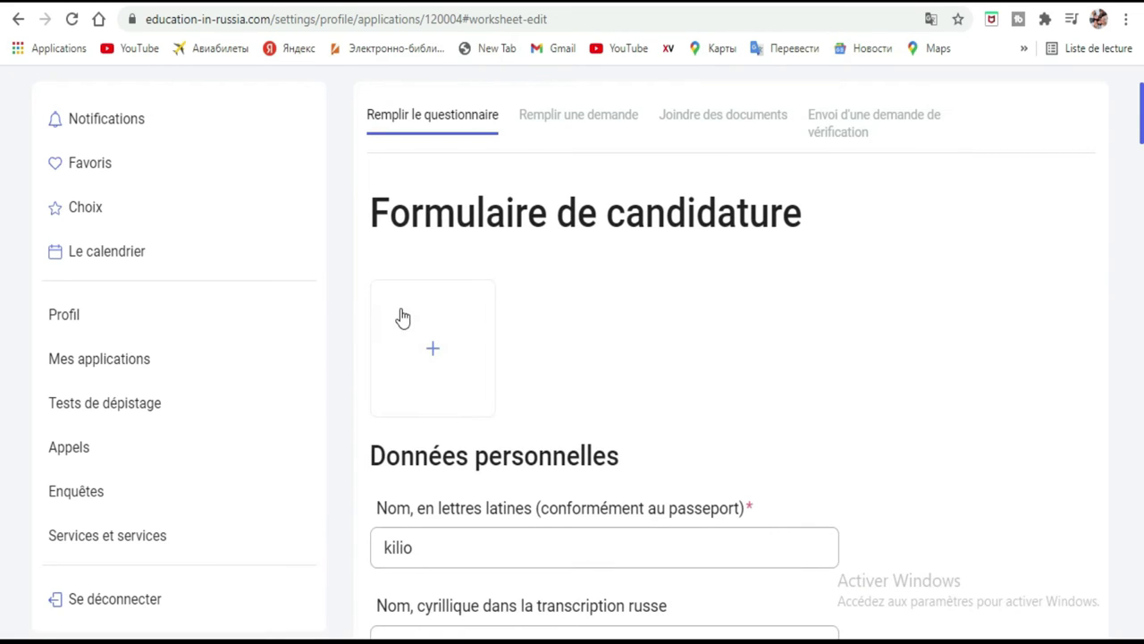
Step: Upload snapshot167.png from the Vidéos folder as the applicant photo
left_click(438, 353)
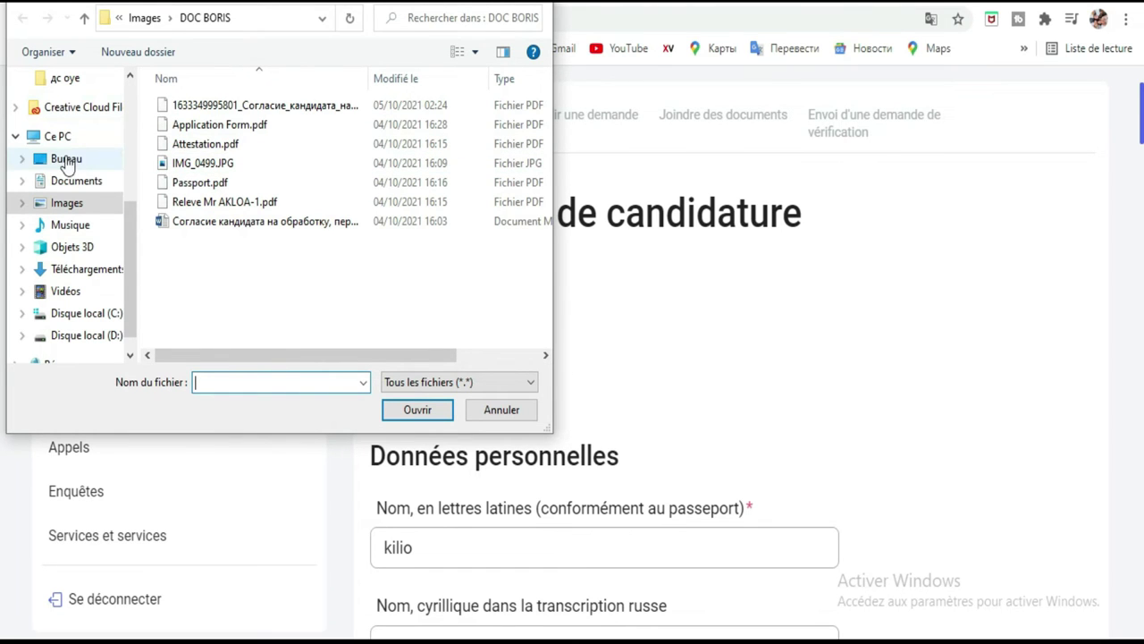
left_click(62, 291)
scroll(417, 168, "down", 8)
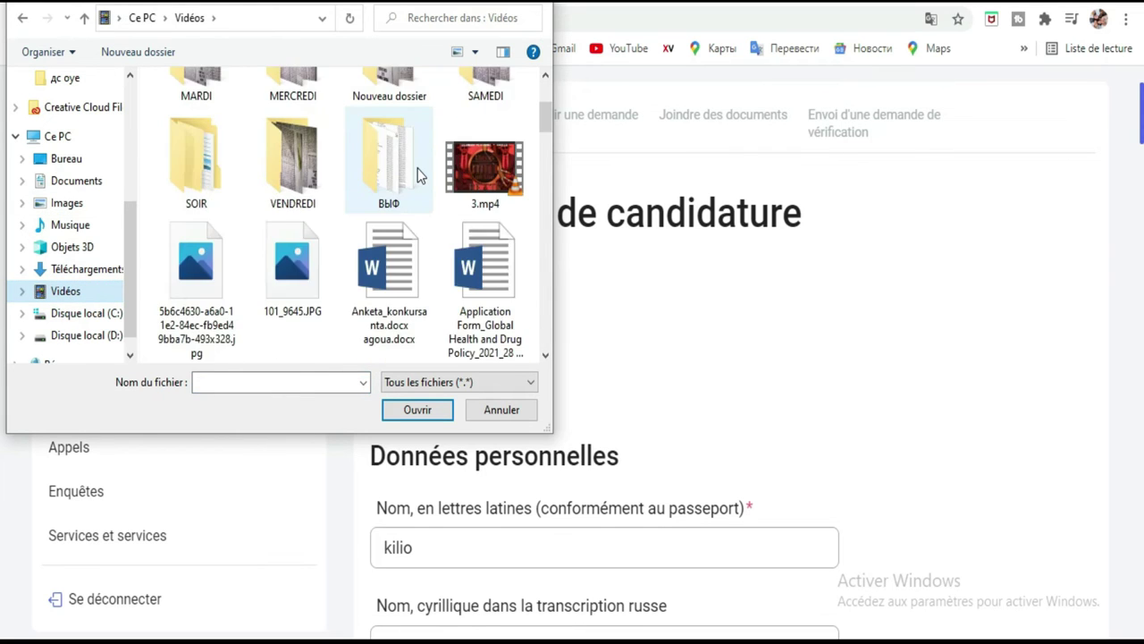
scroll(417, 168, "up", 1)
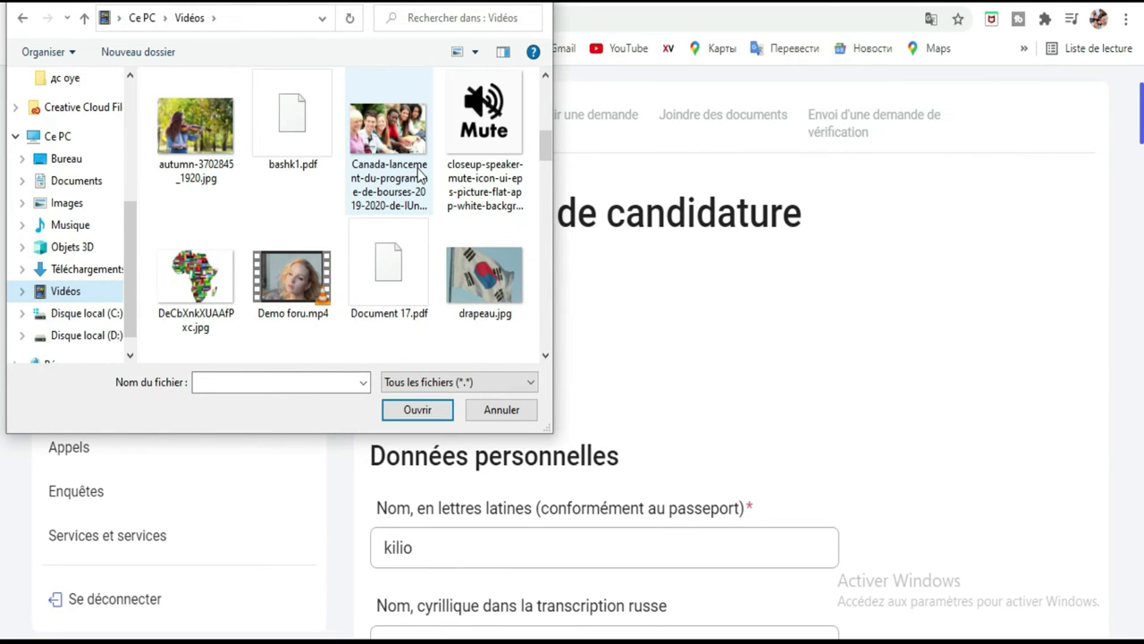
scroll(418, 168, "down", 5)
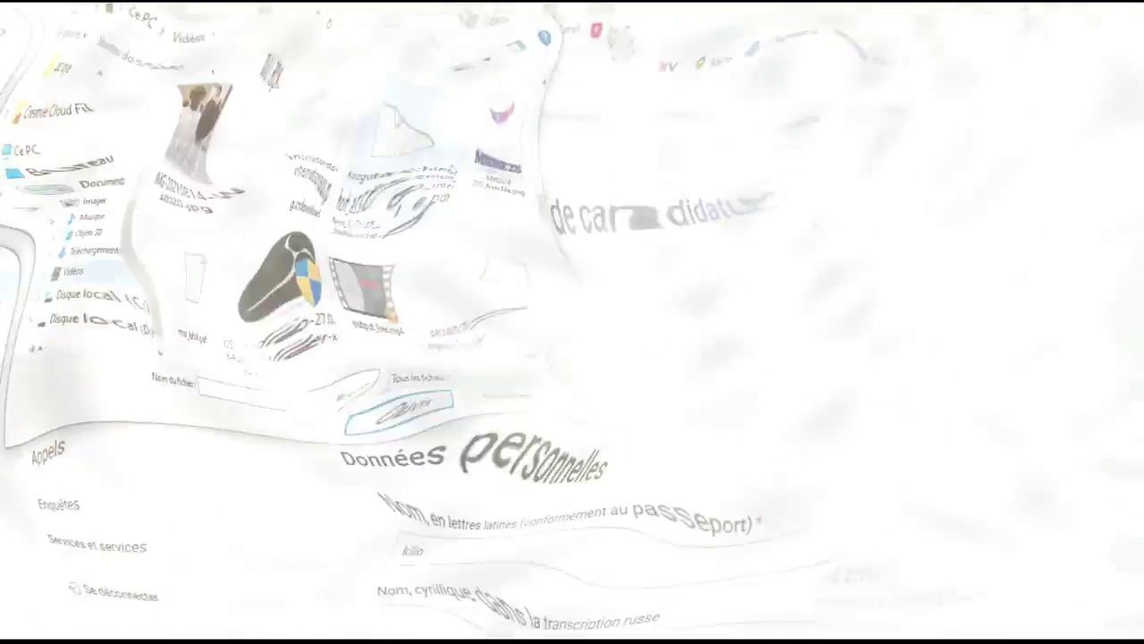
scroll(417, 168, "down", 6)
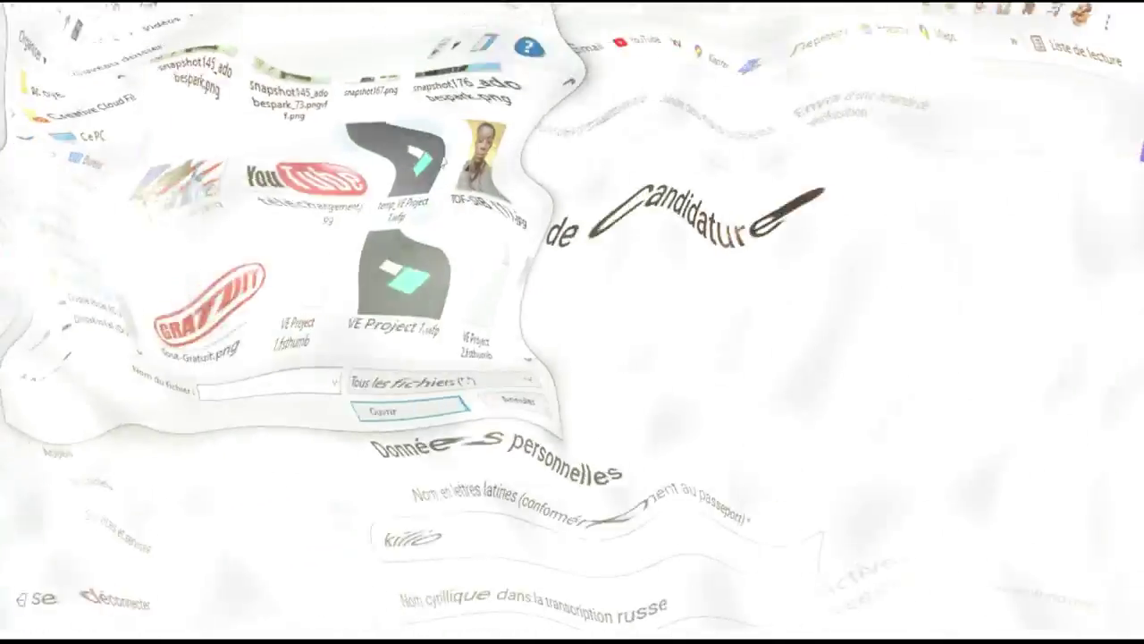
scroll(420, 170, "down", 5)
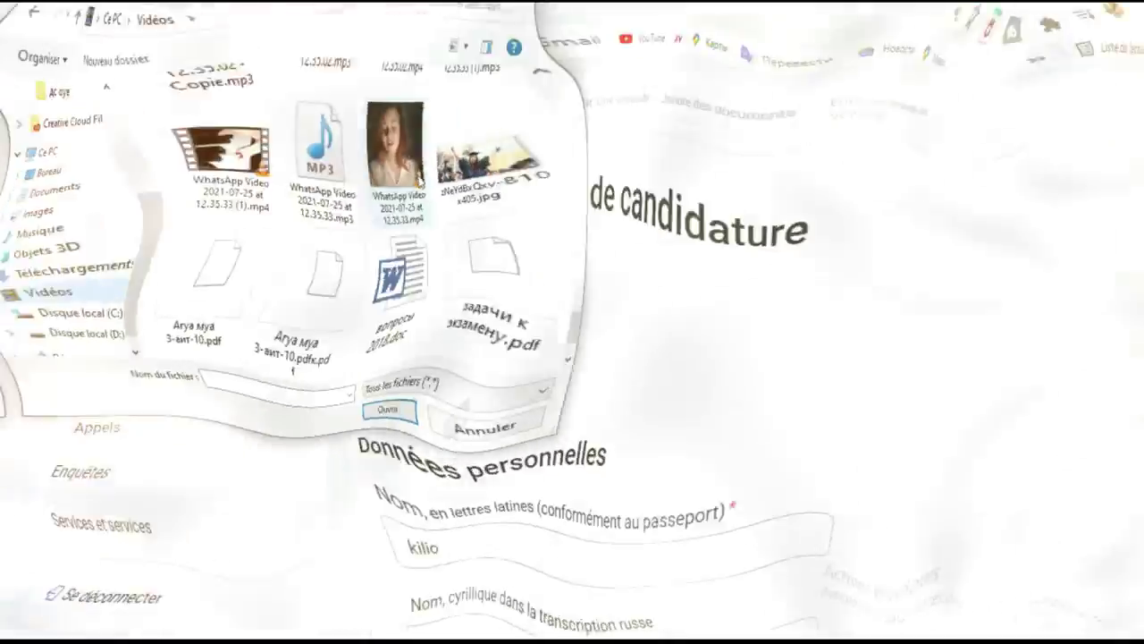
scroll(429, 170, "up", 5)
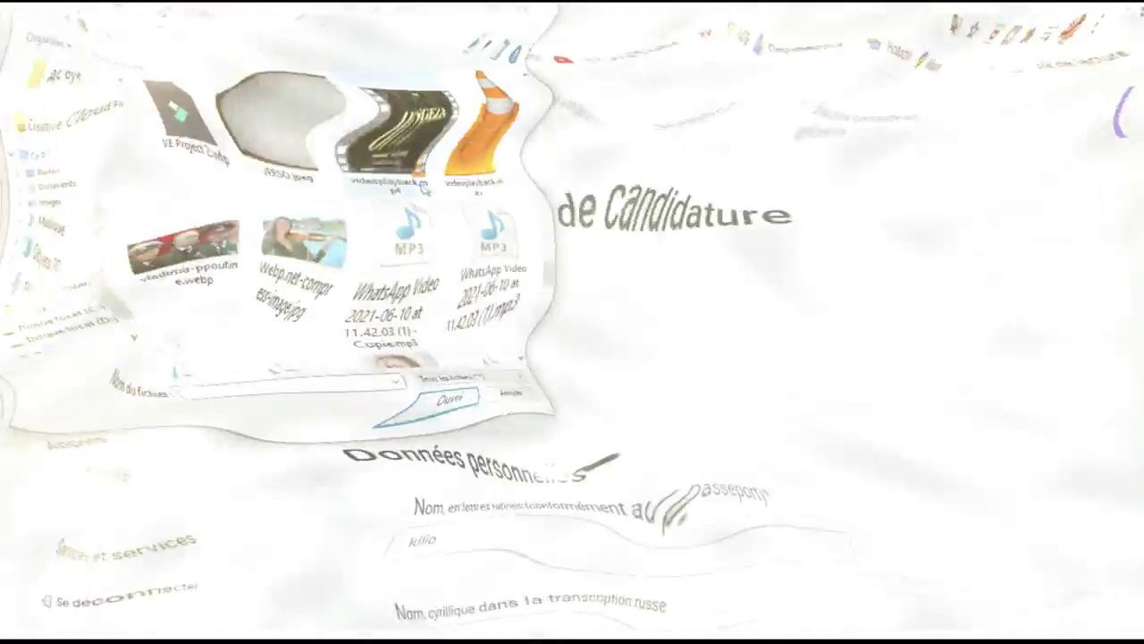
scroll(429, 170, "up", 5)
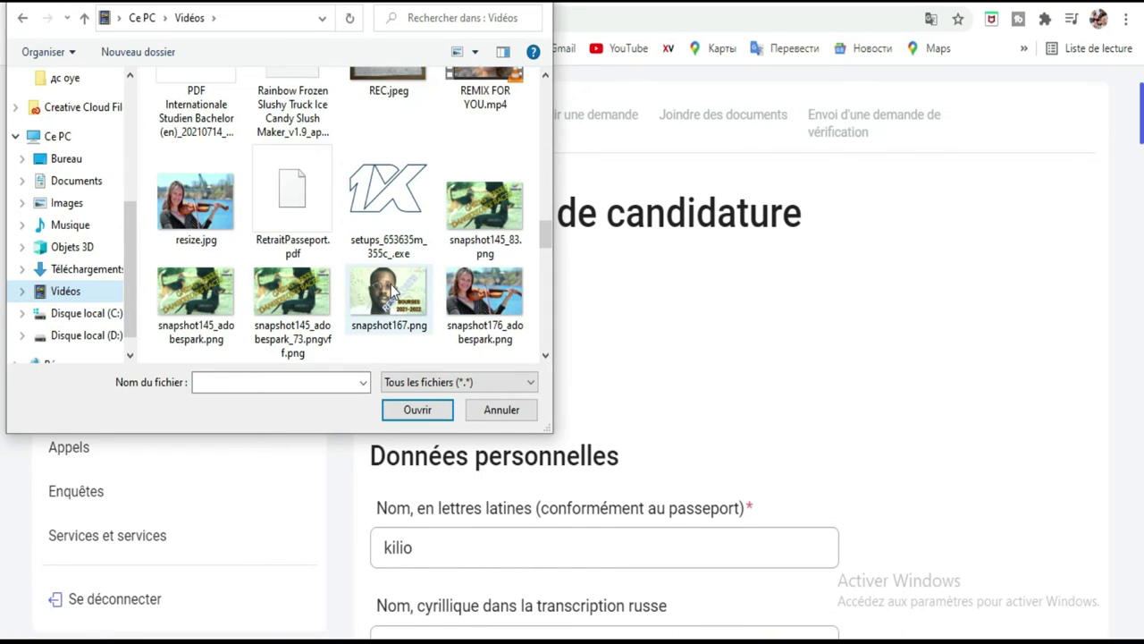
double_click(391, 292)
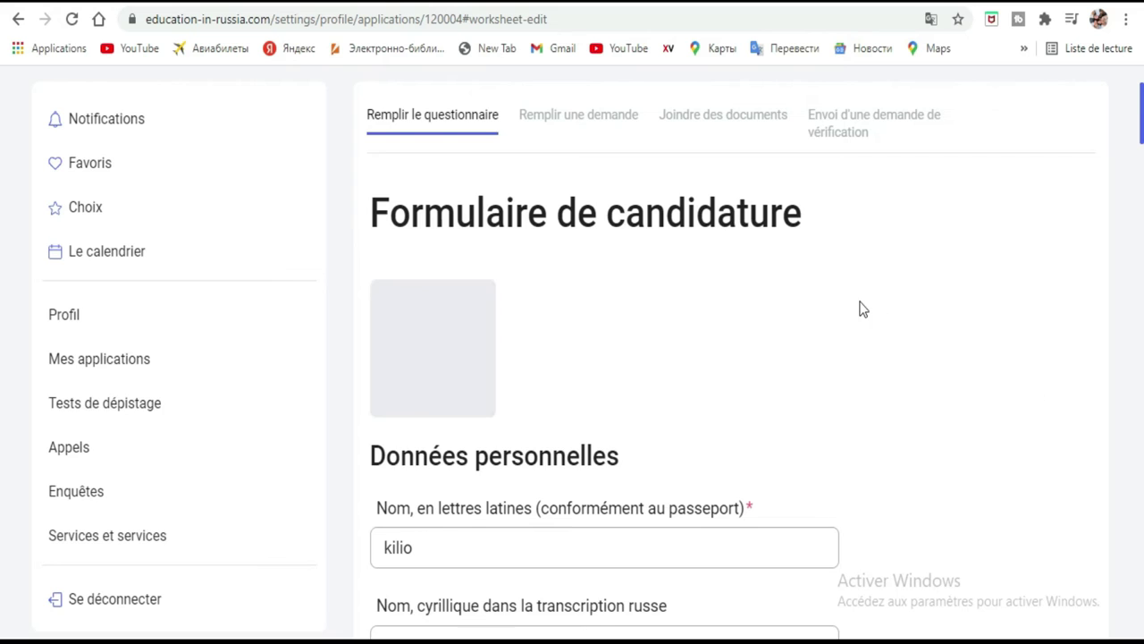
Step: Once the photo loads, go via 'Remplir une demande' to the 'Joindre des documents' step
scroll(863, 308, "down", 3)
scroll(862, 308, "up", 5)
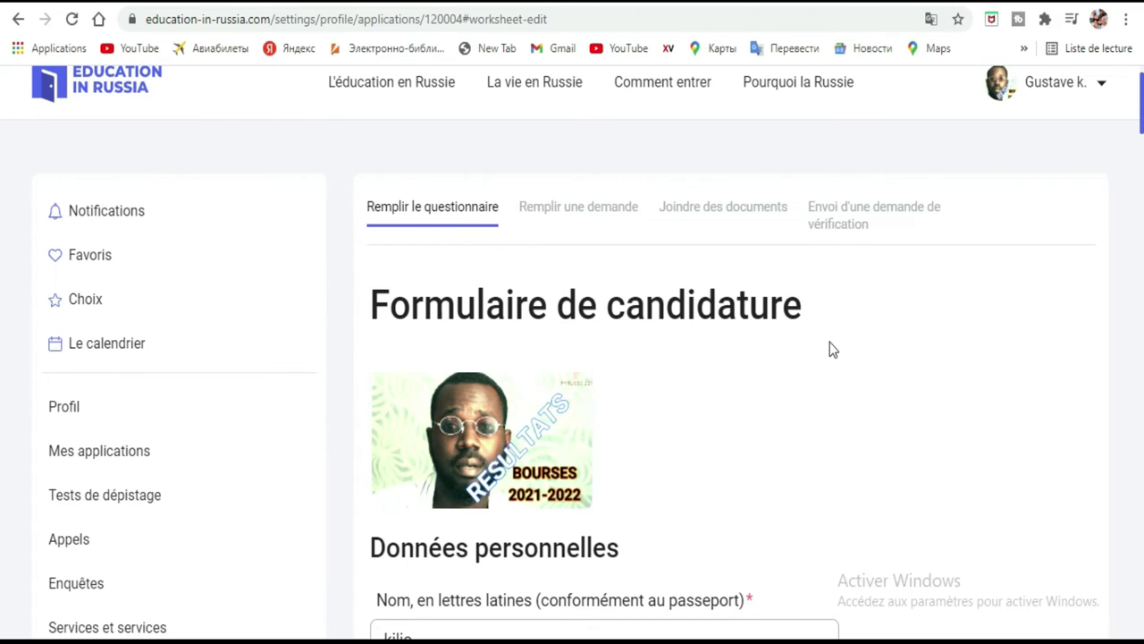
scroll(829, 349, "down", 1)
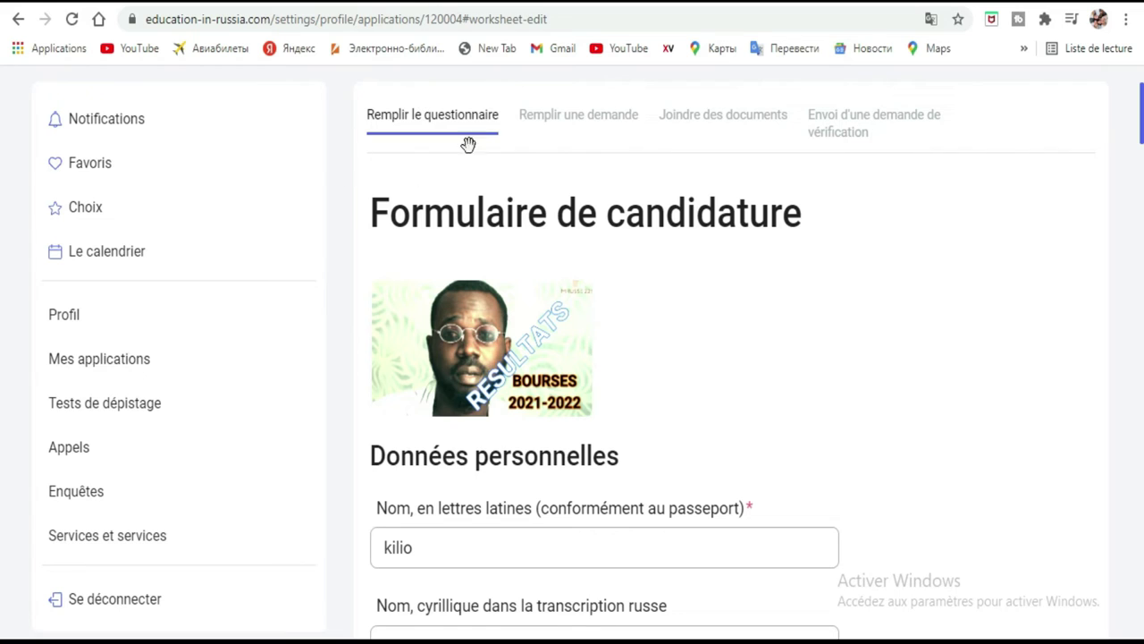
left_click(567, 123)
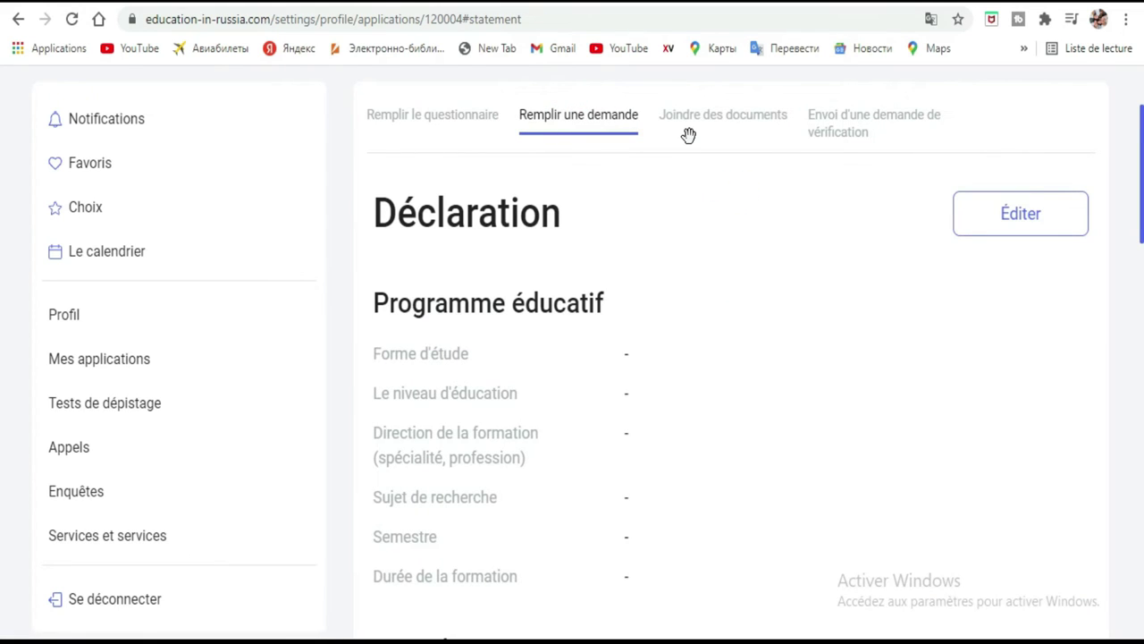
left_click(729, 109)
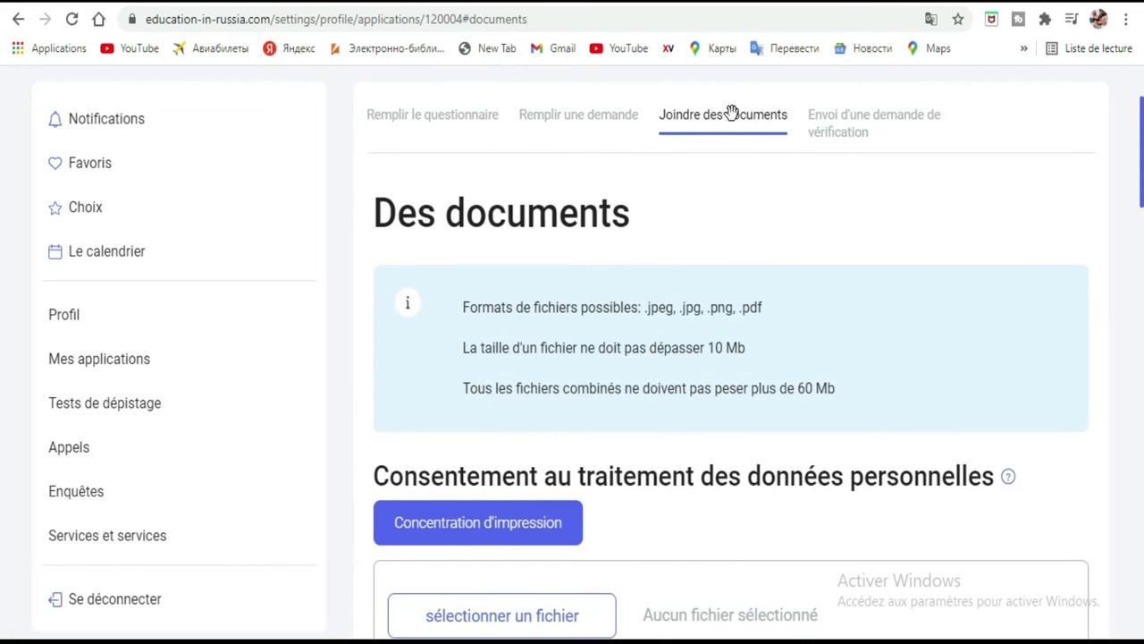
scroll(738, 170, "down", 3)
scroll(741, 180, "up", 4)
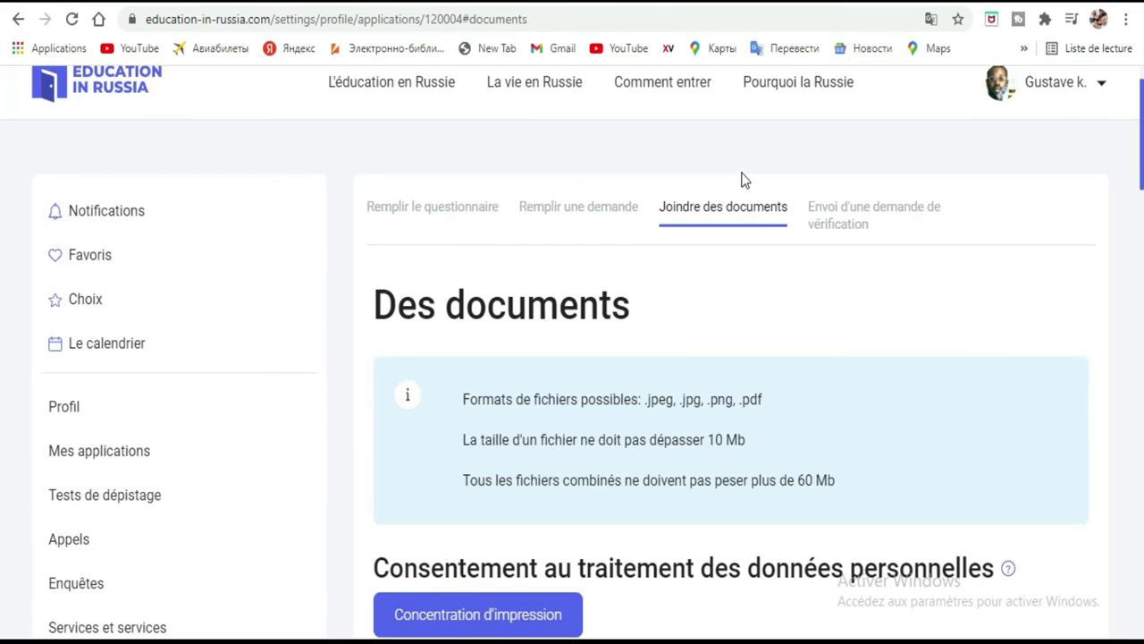
scroll(741, 179, "down", 2)
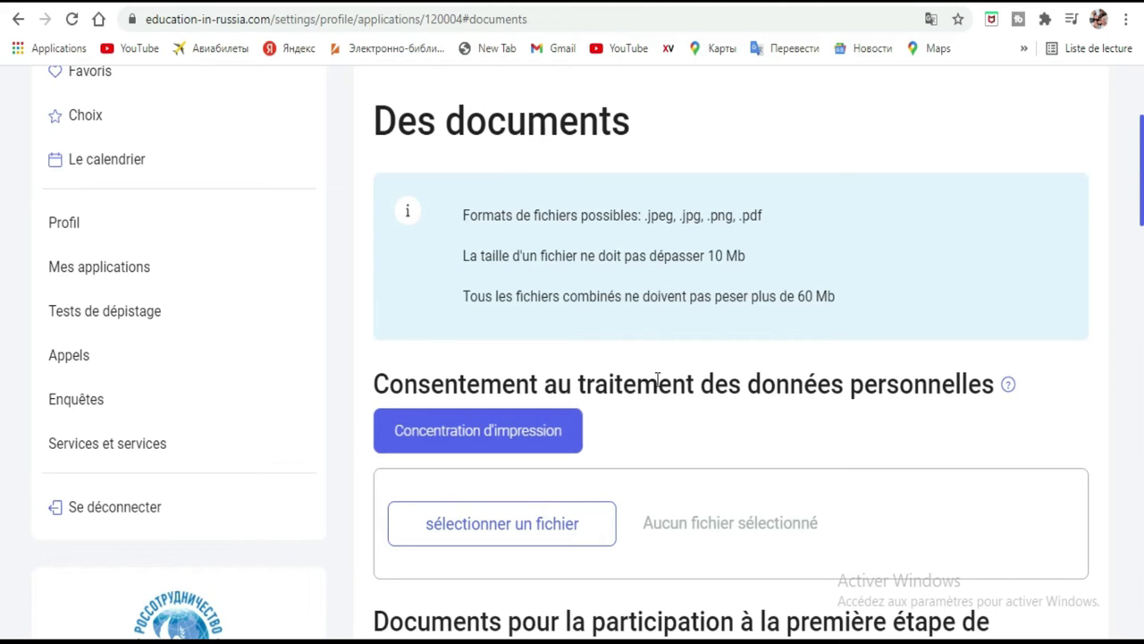
scroll(629, 433, "down", 2)
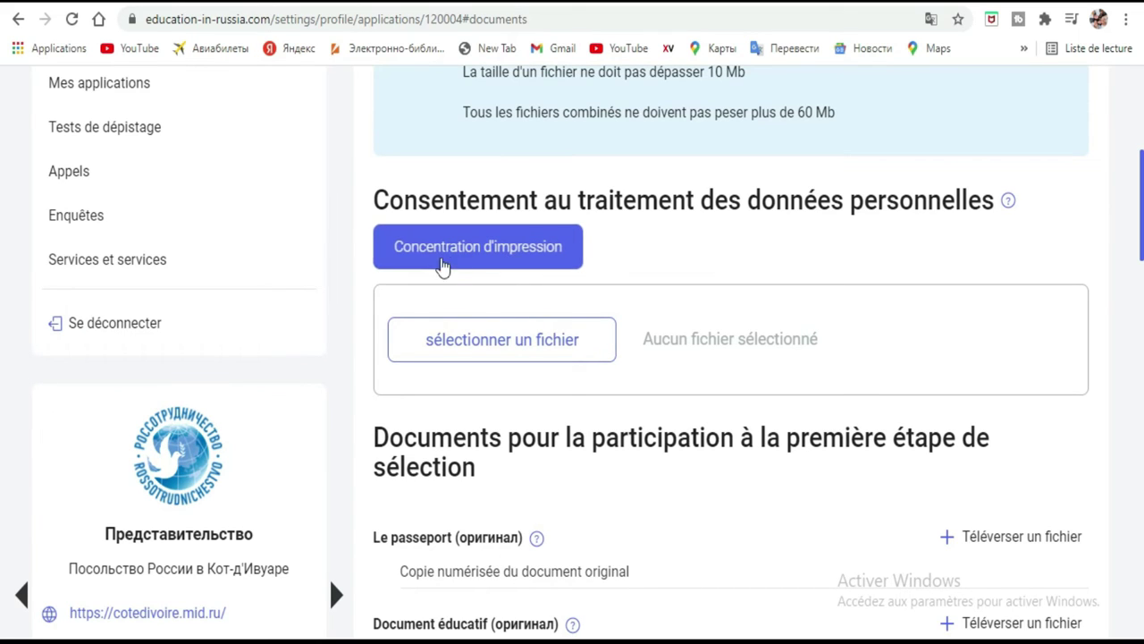
left_click(511, 261)
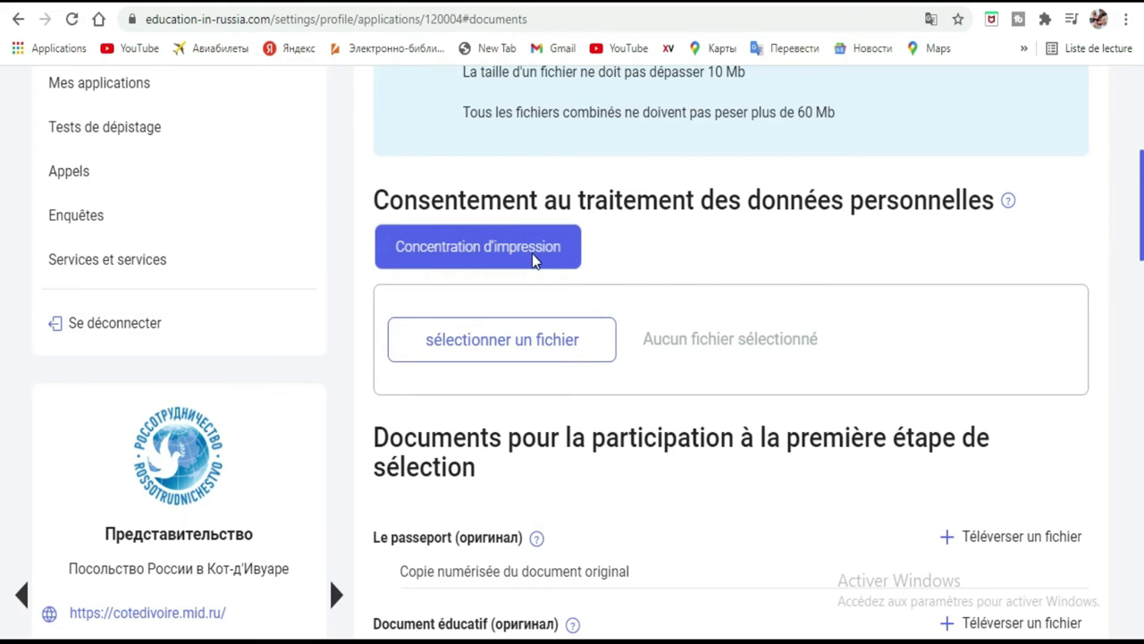
Step: Save the printable consent form .docx into the Musique folder
left_click(536, 252)
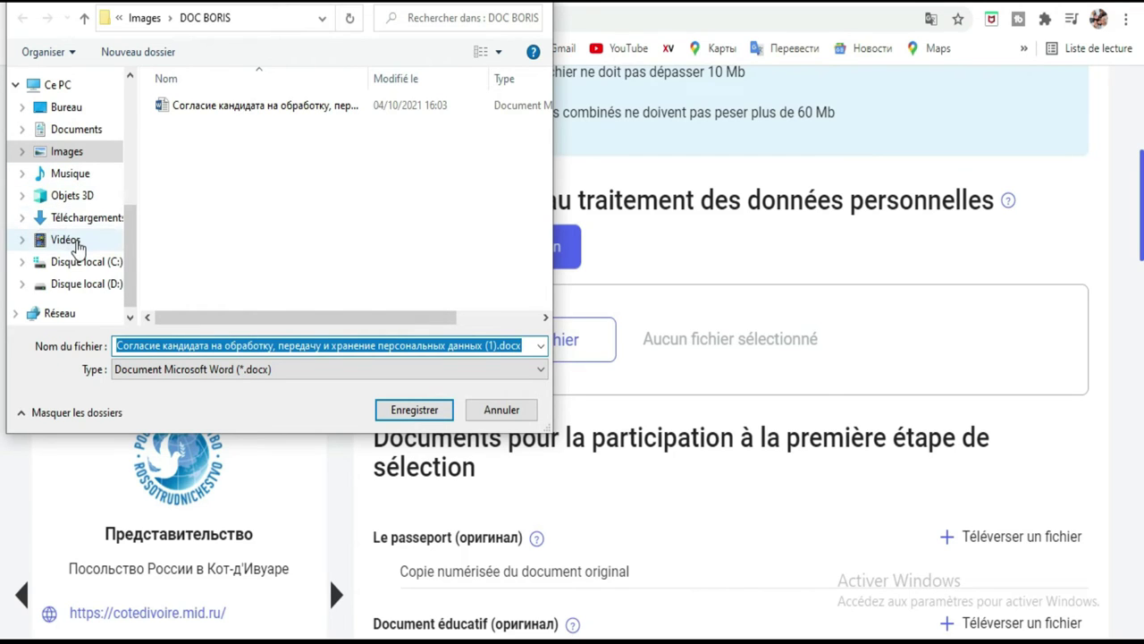
scroll(81, 281, "down", 1)
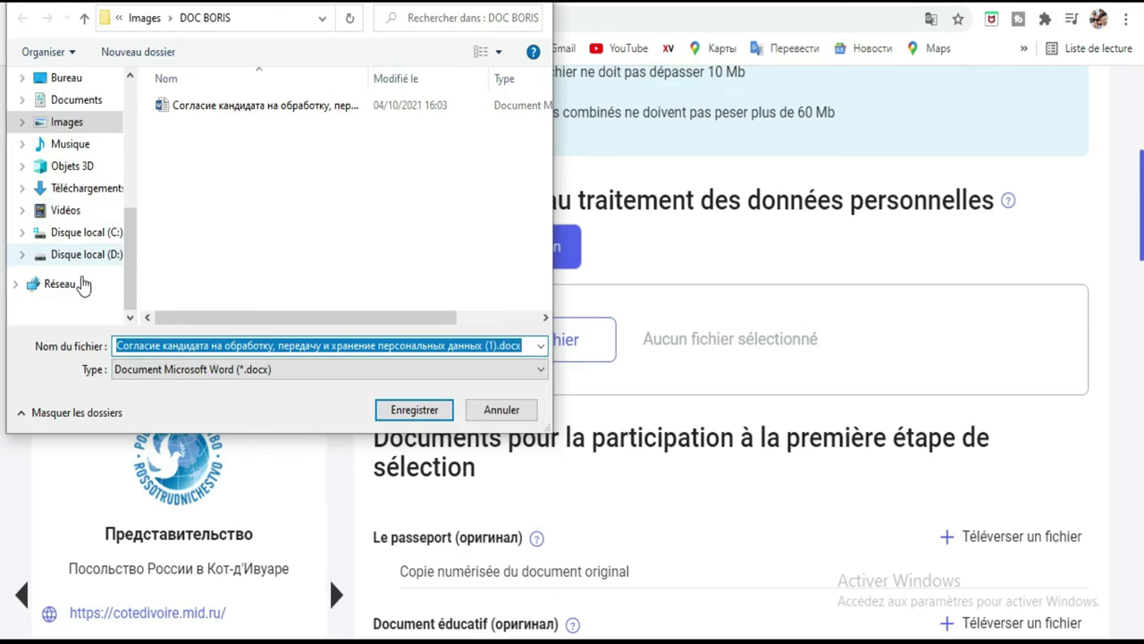
left_click(80, 214)
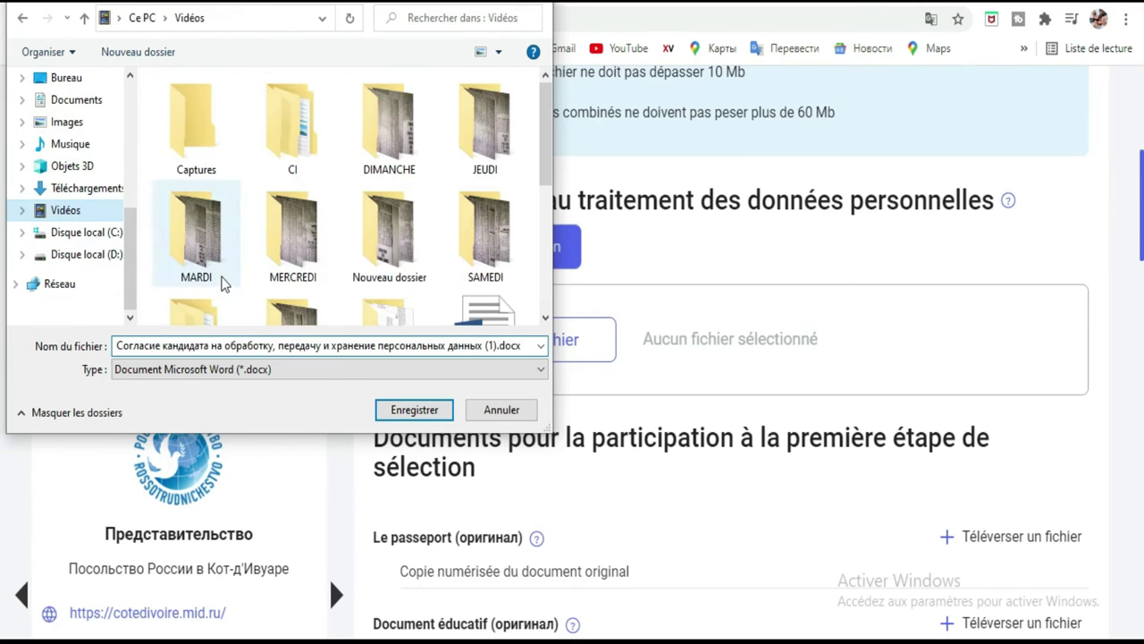
left_click(76, 147)
left_click(415, 413)
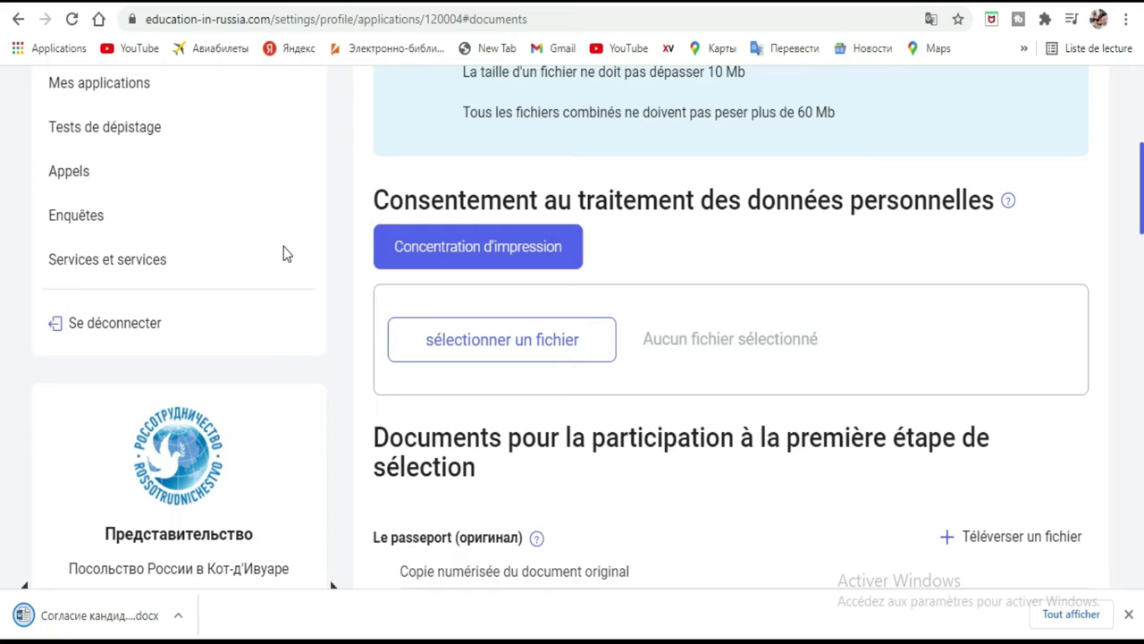
Step: Open the downloaded consent .docx in Word and return to the Concentration d'impression section
left_click(890, 323)
scroll(565, 214, "down", 2)
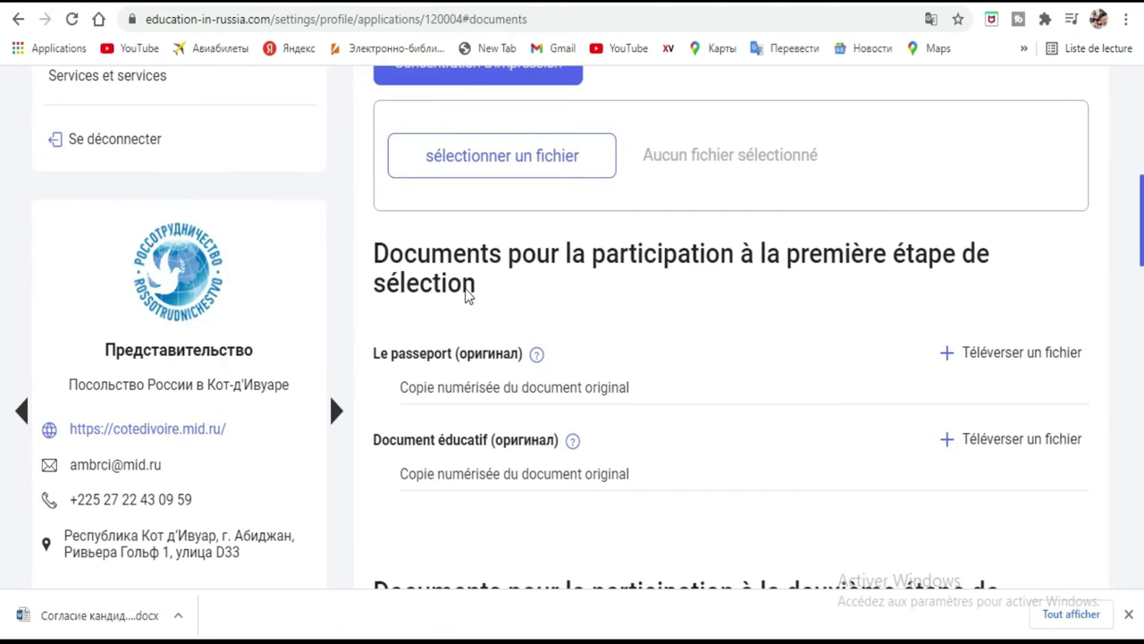
left_click(98, 632)
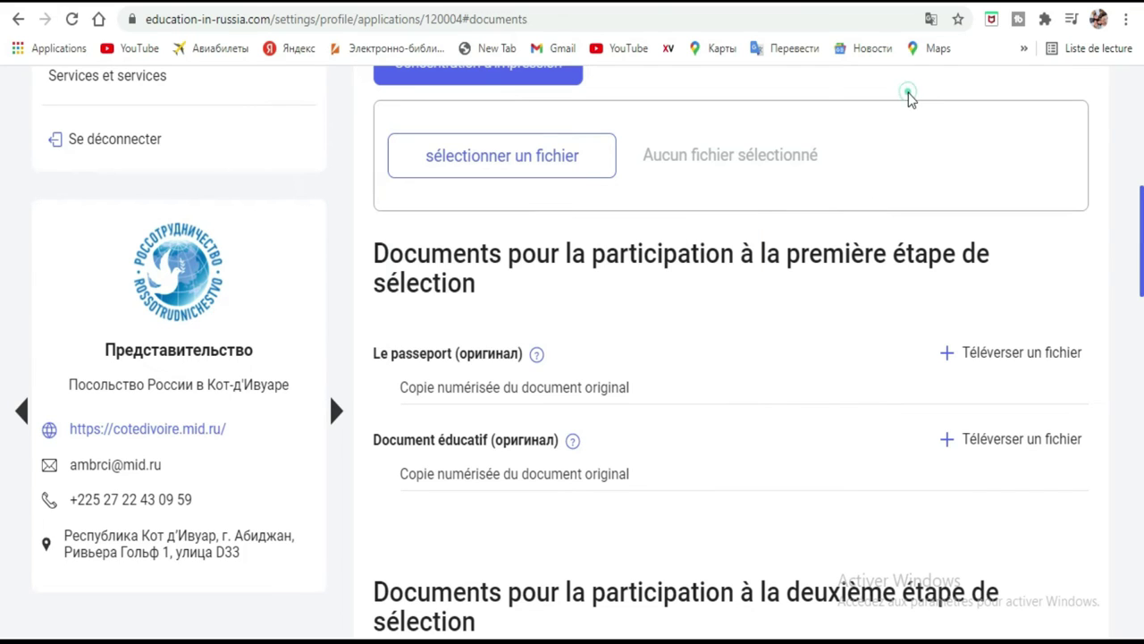
scroll(641, 196, "up", 1)
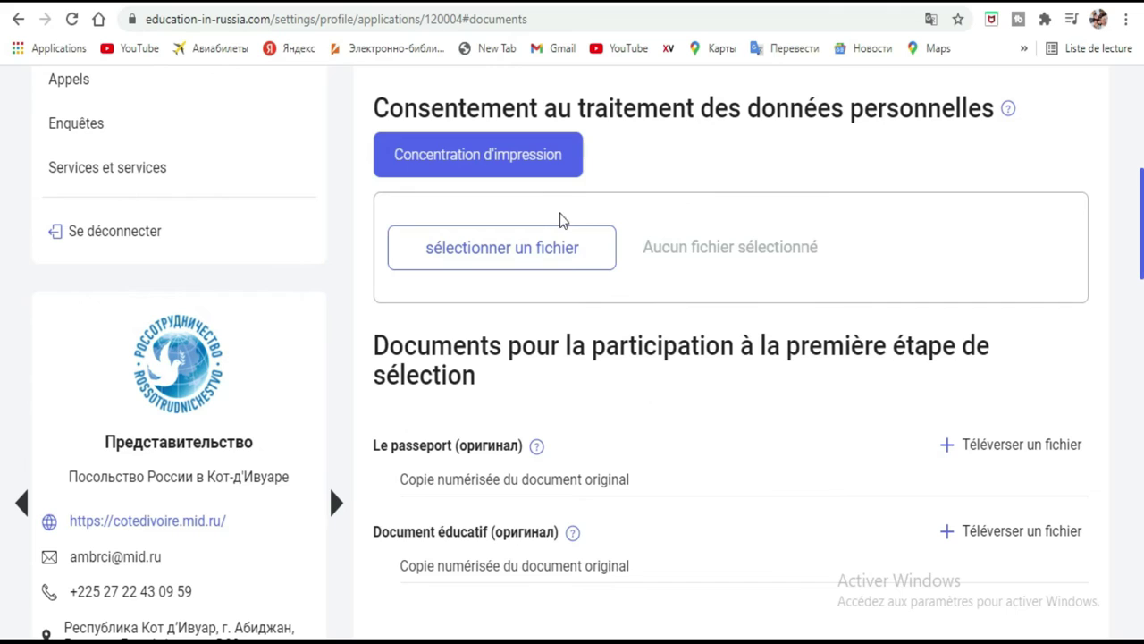
left_click(456, 166)
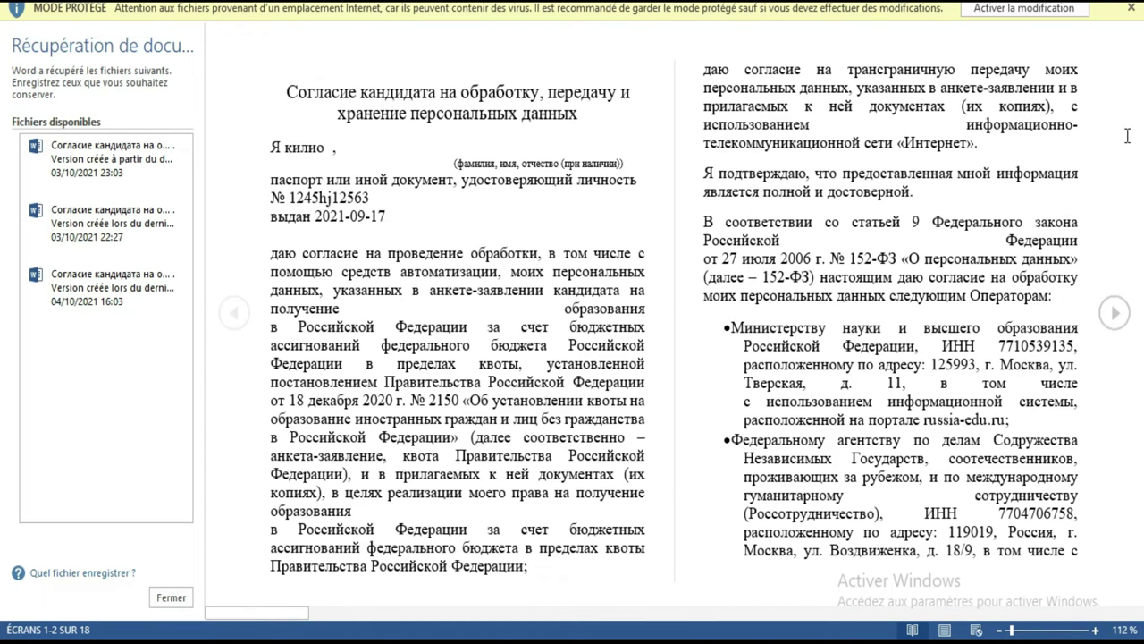
Step: Enable editing on the consent document and dismiss the Office activation notice
left_click(1006, 10)
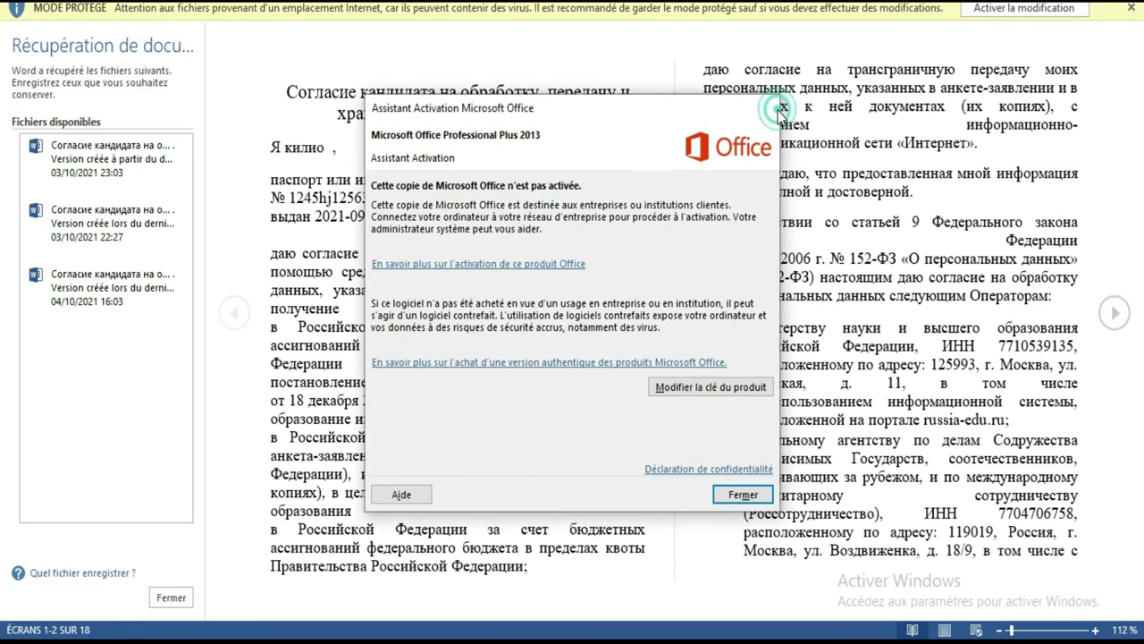
left_click(767, 107)
left_click(1028, 15)
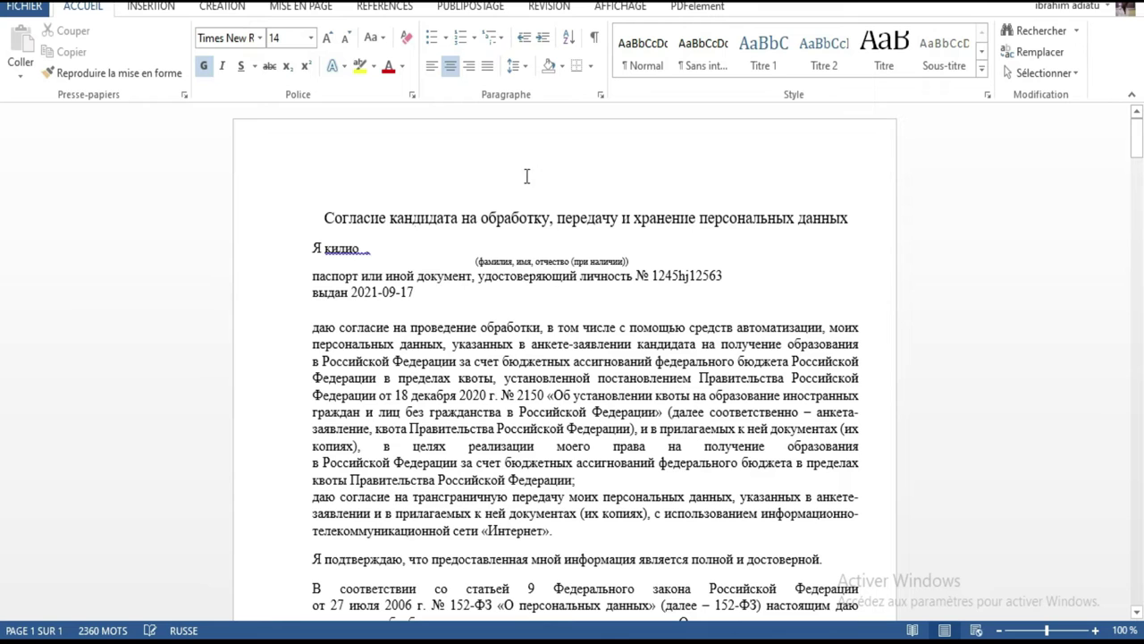
Step: Scroll down through the consent form to its English page
left_click(790, 510, "shift")
left_click(830, 286)
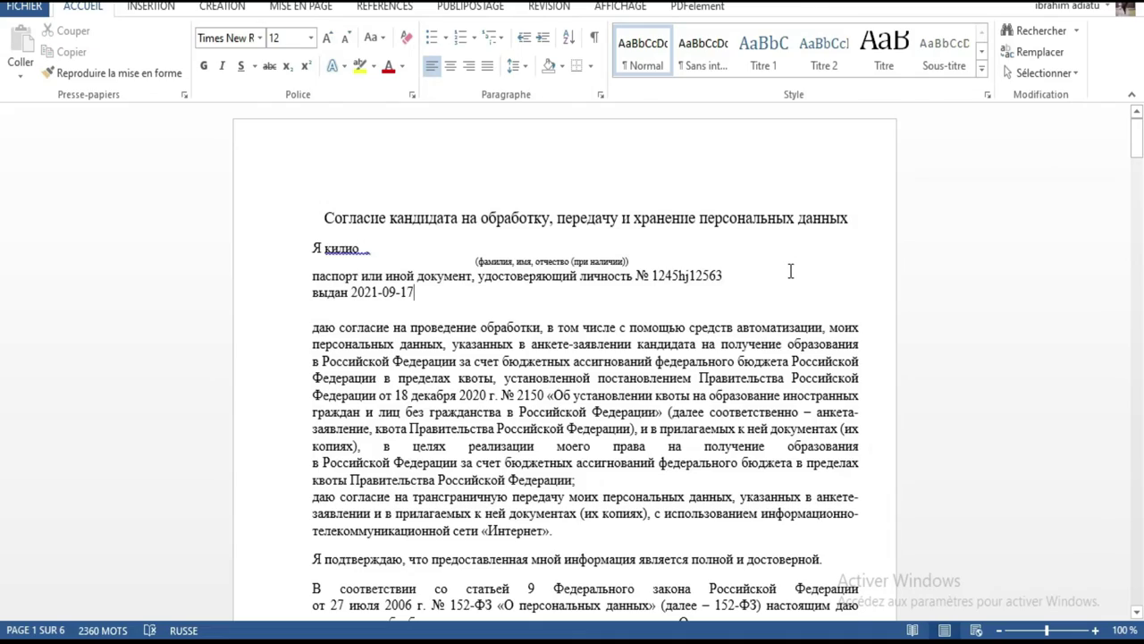
scroll(791, 271, "down", 2)
scroll(790, 270, "down", 20)
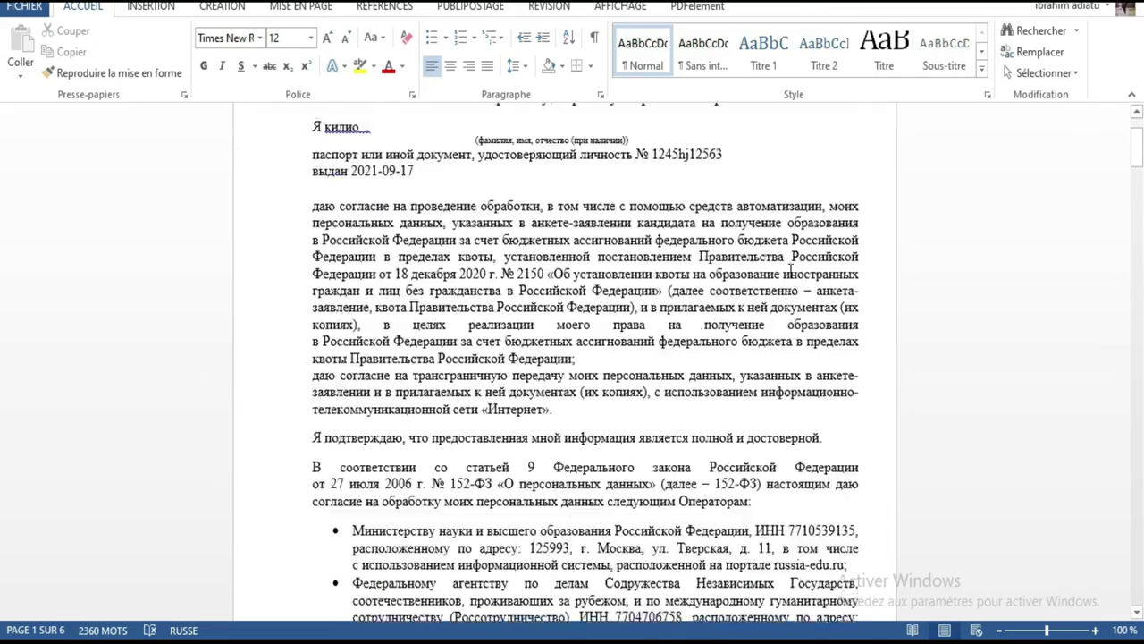
scroll(790, 271, "down", 20)
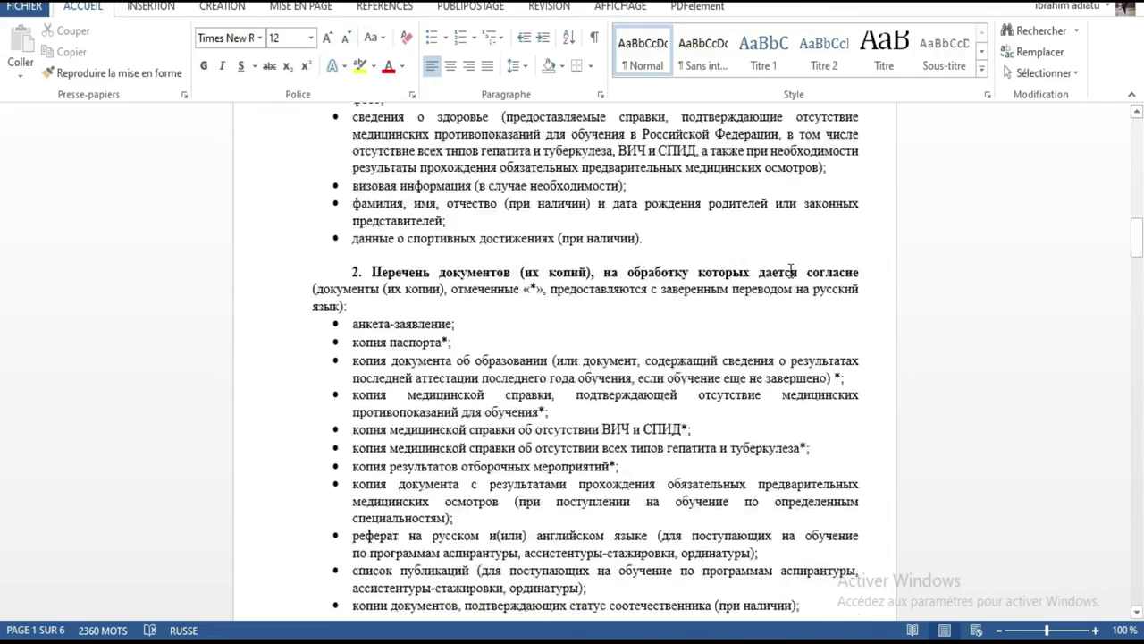
scroll(790, 277, "down", 20)
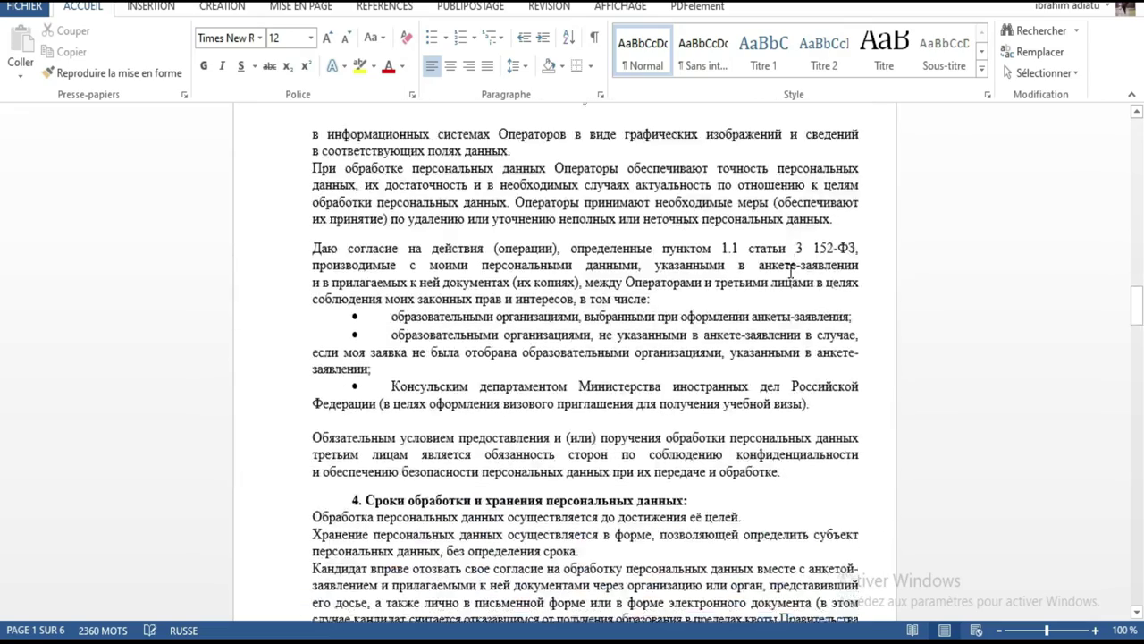
scroll(790, 271, "down", 6)
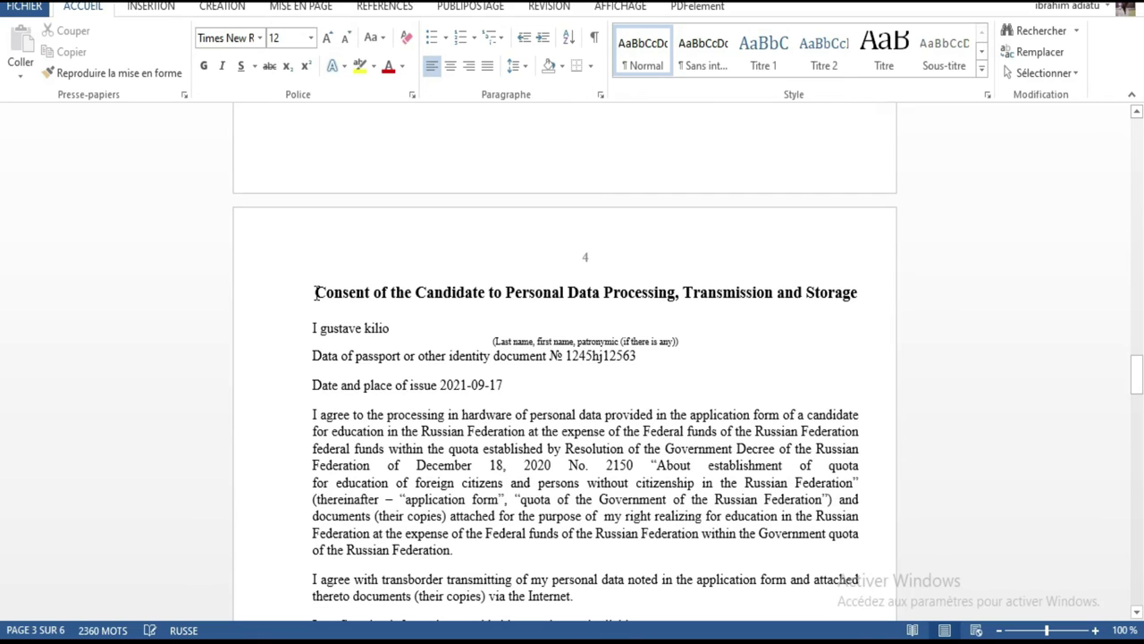
mouse_move(316, 293)
Step: Justify the candidate's name line with Ctrl+J and check the passport number and issue date 2021-09-17
left_click_drag(308, 328, 380, 336)
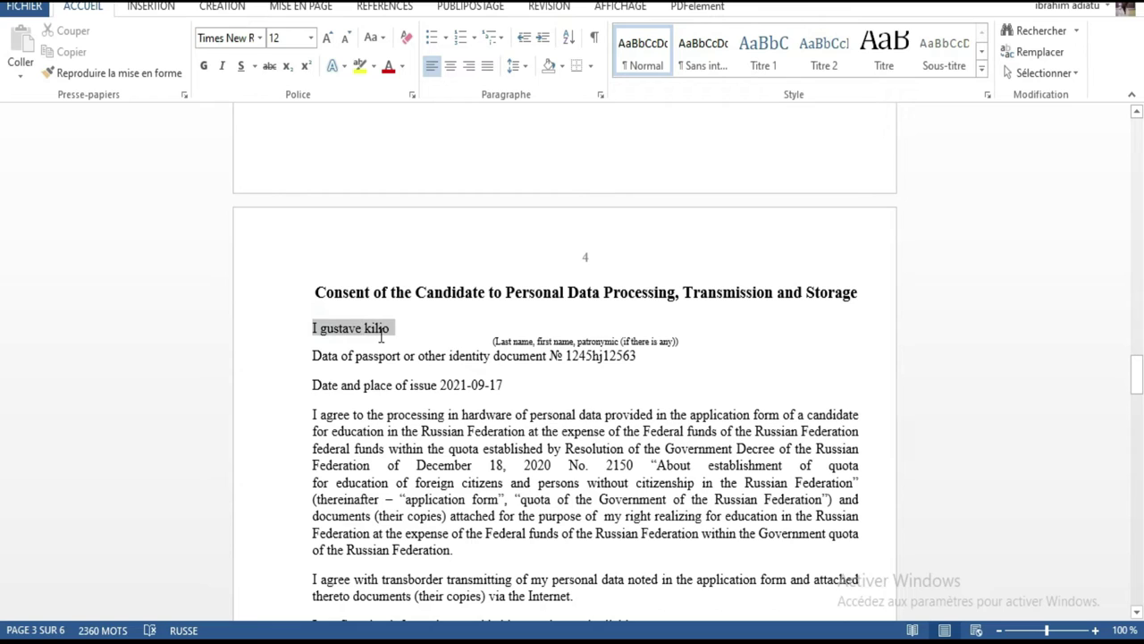
key("ctrl+j")
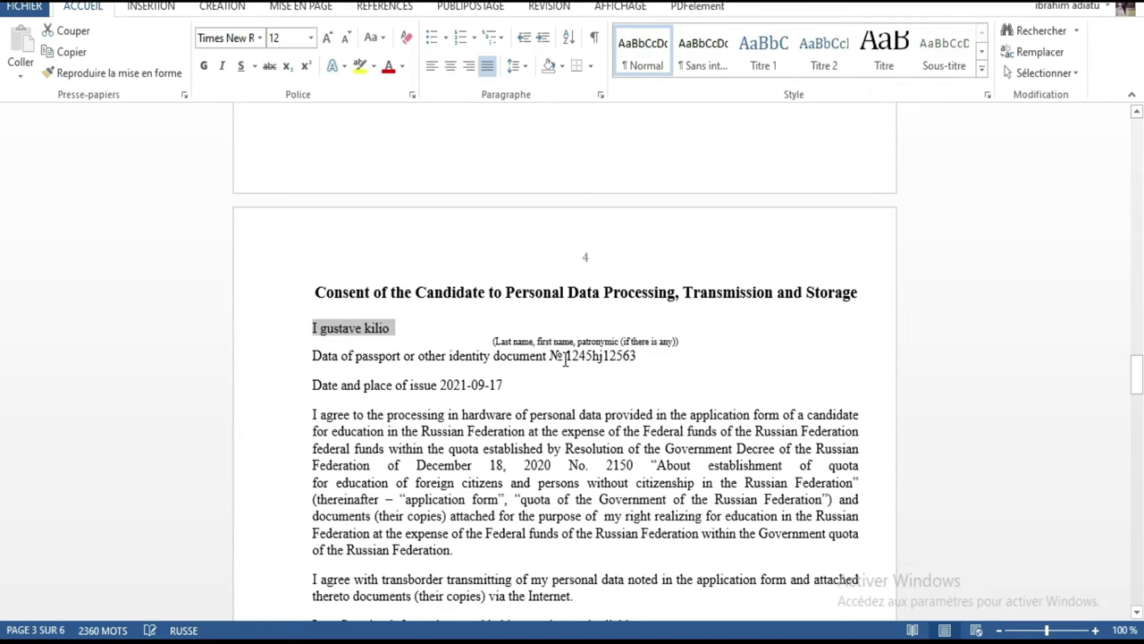
left_click_drag(531, 357, 621, 367)
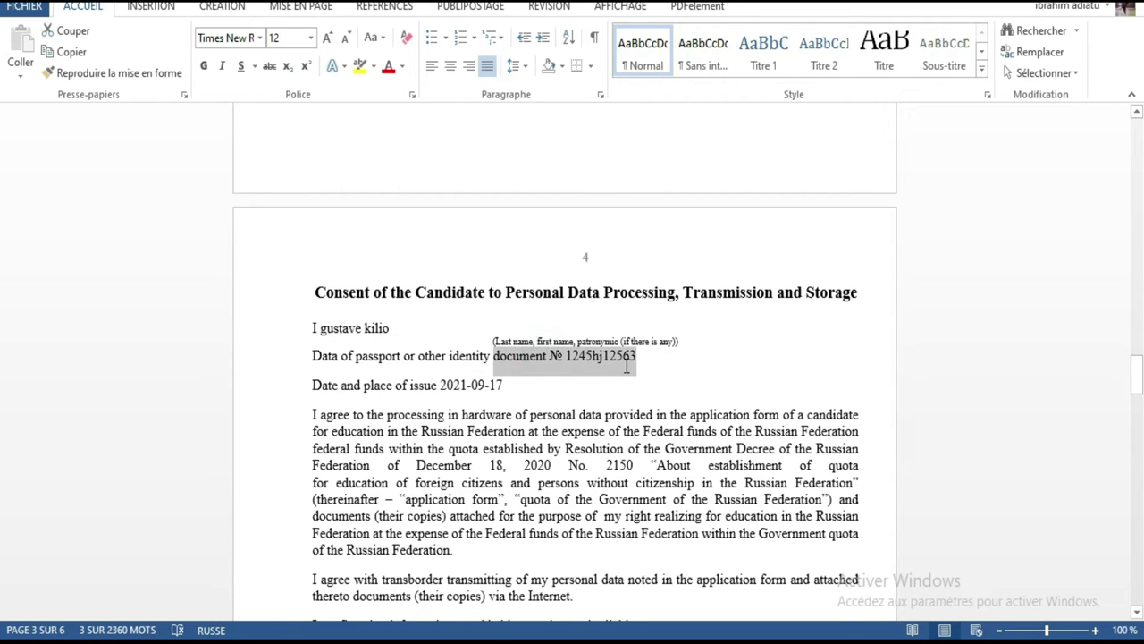
left_click(651, 359)
left_click_drag(651, 358, 450, 382)
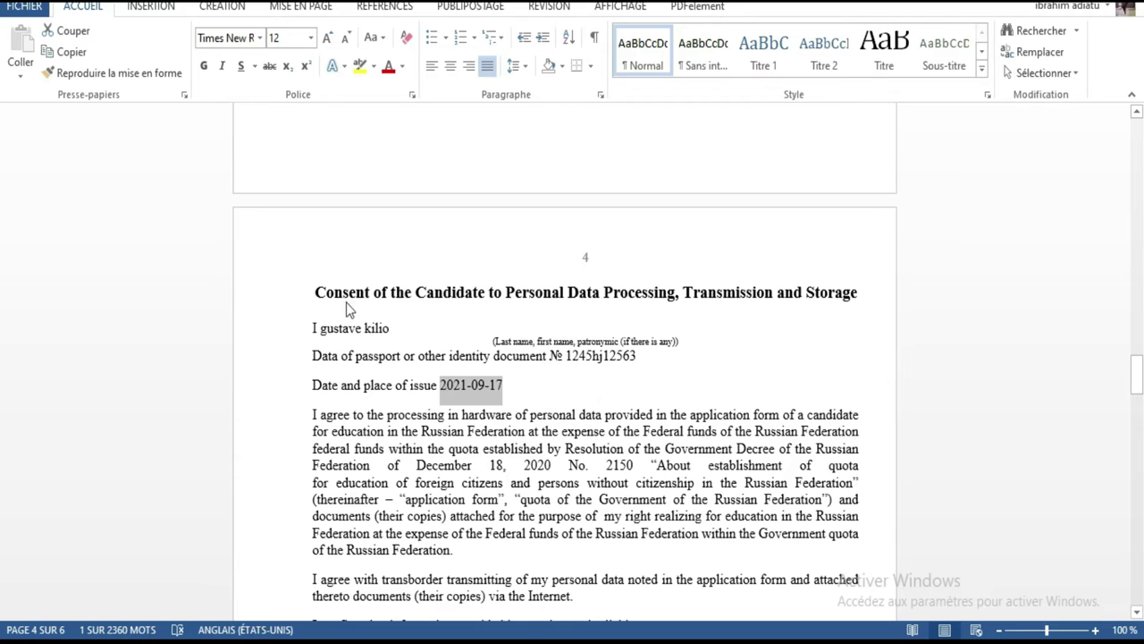
left_click_drag(405, 332, 320, 331)
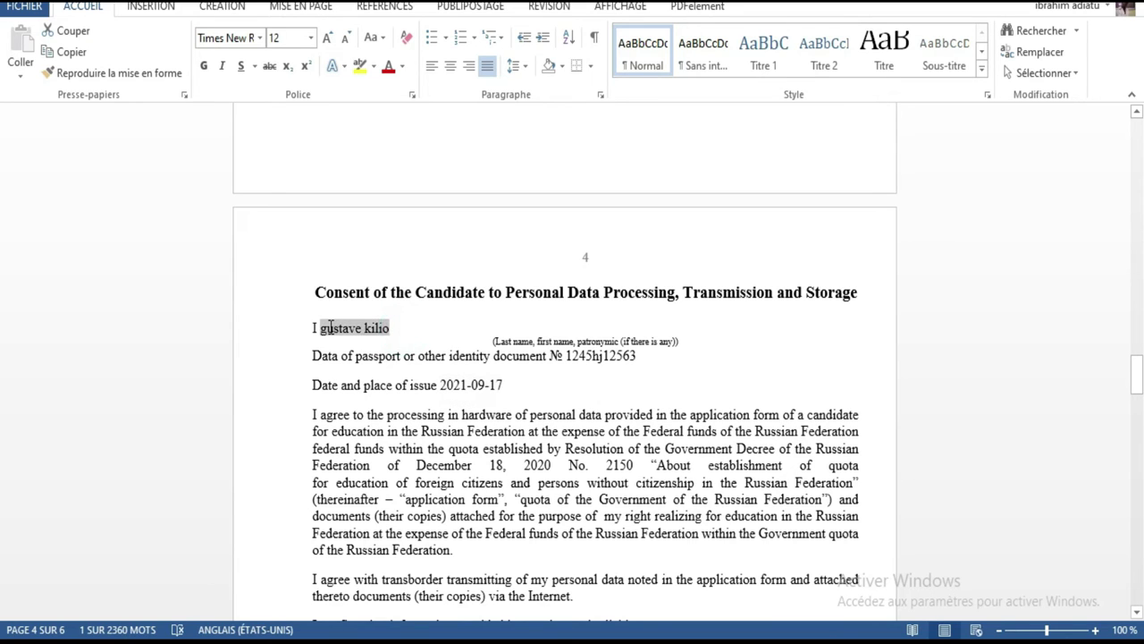
triple_click(657, 356)
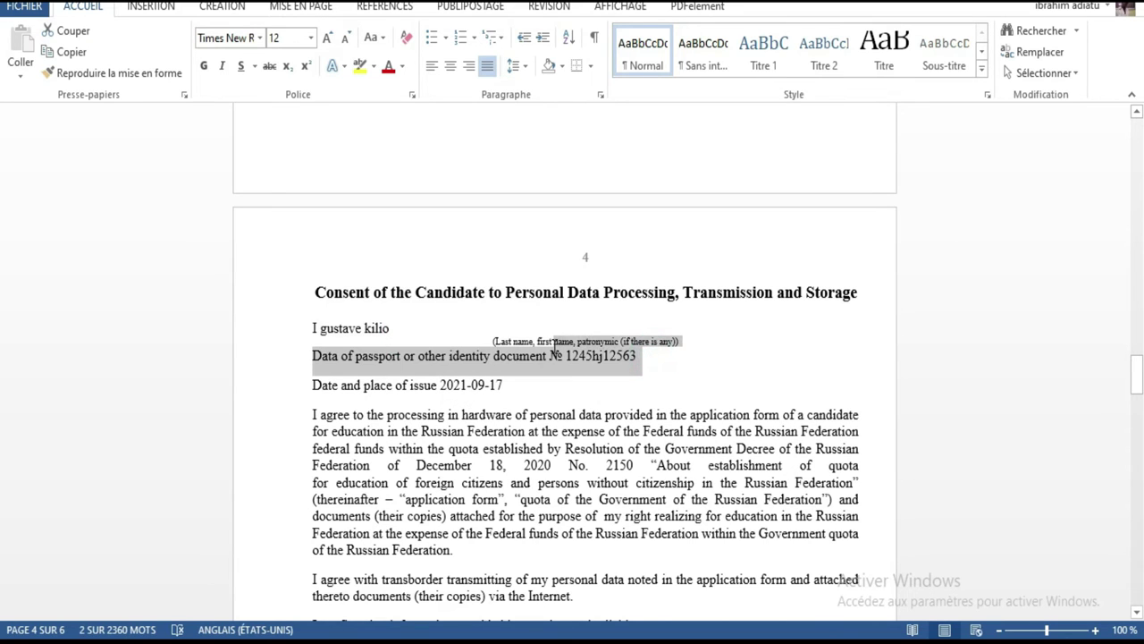
left_click_drag(514, 386, 438, 376)
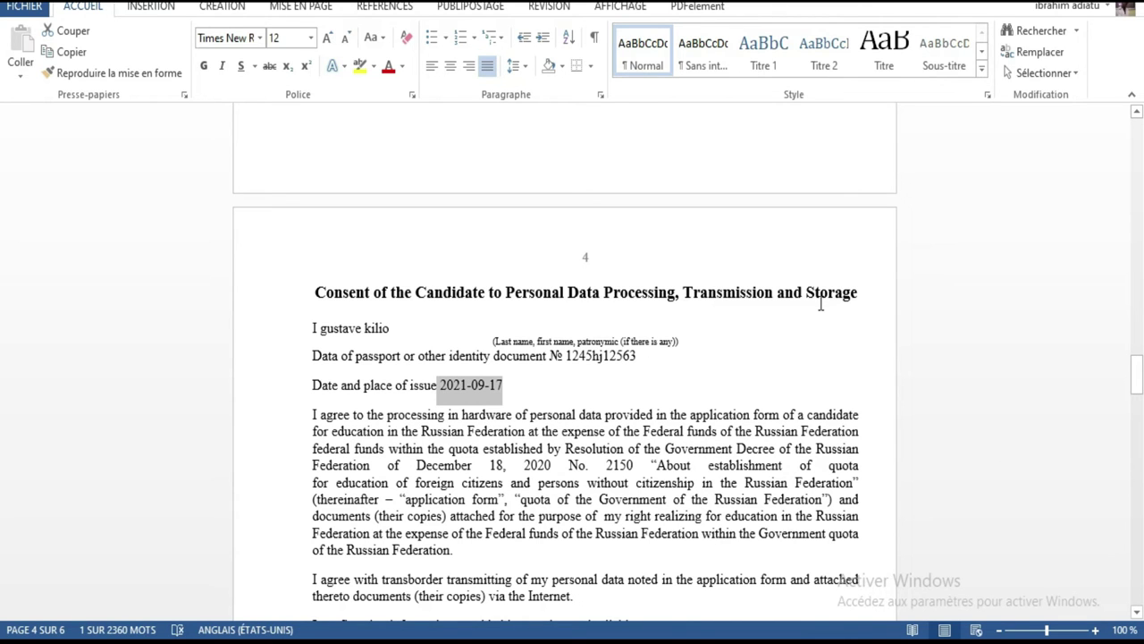
Step: Read through the consent form pages and check the candidate's name field
scroll(821, 304, "down", 7)
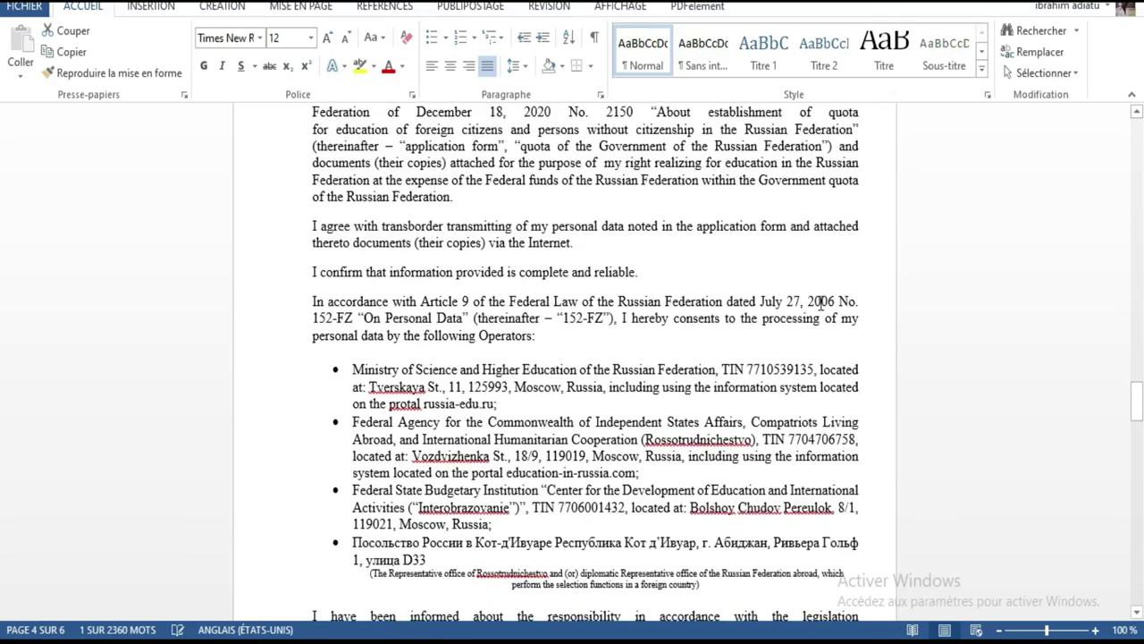
scroll(821, 304, "down", 18)
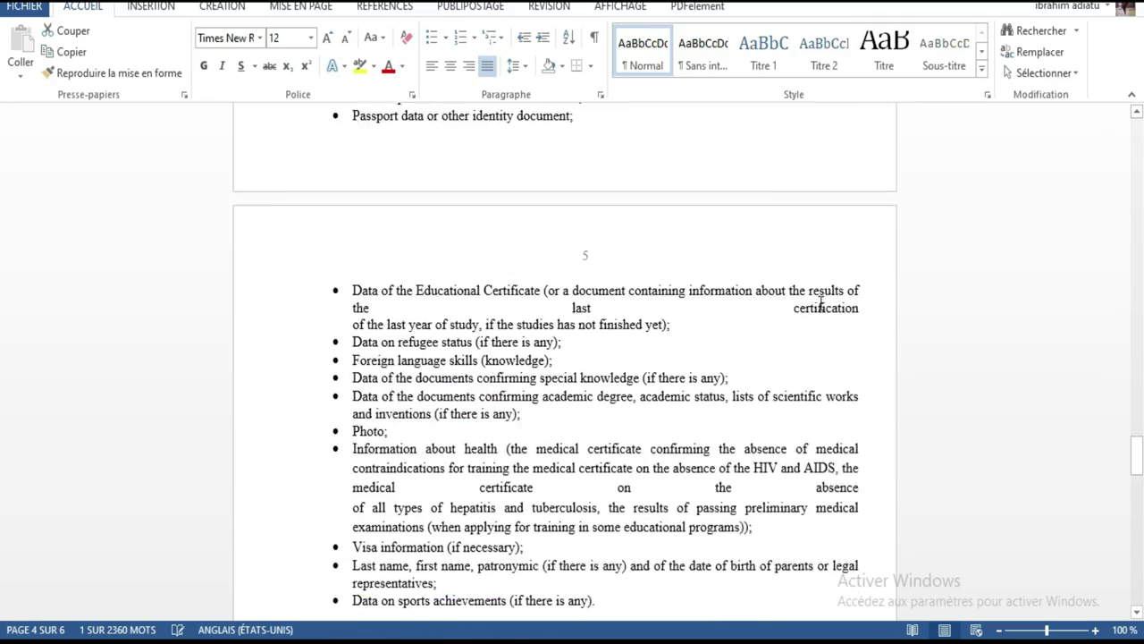
scroll(821, 304, "down", 20)
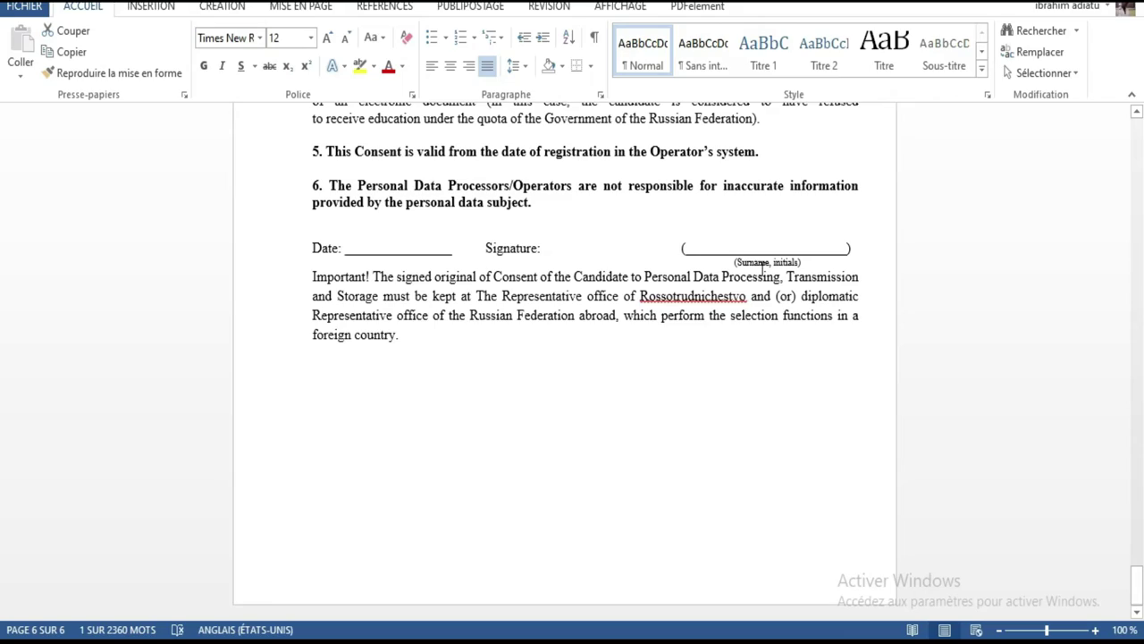
scroll(728, 248, "up", 20)
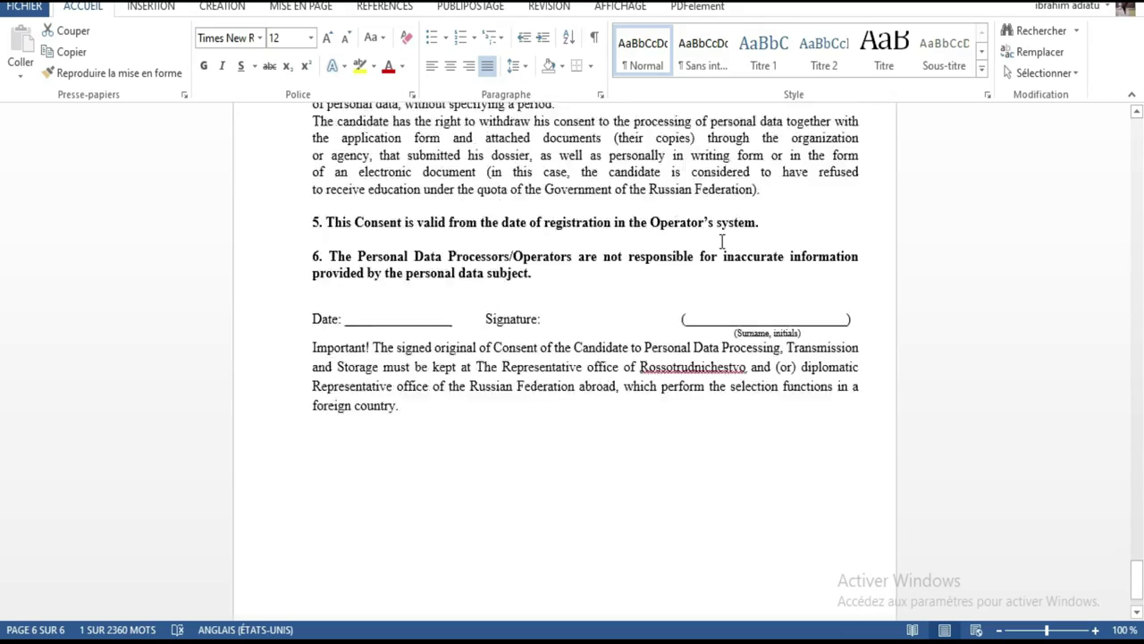
scroll(721, 241, "up", 20)
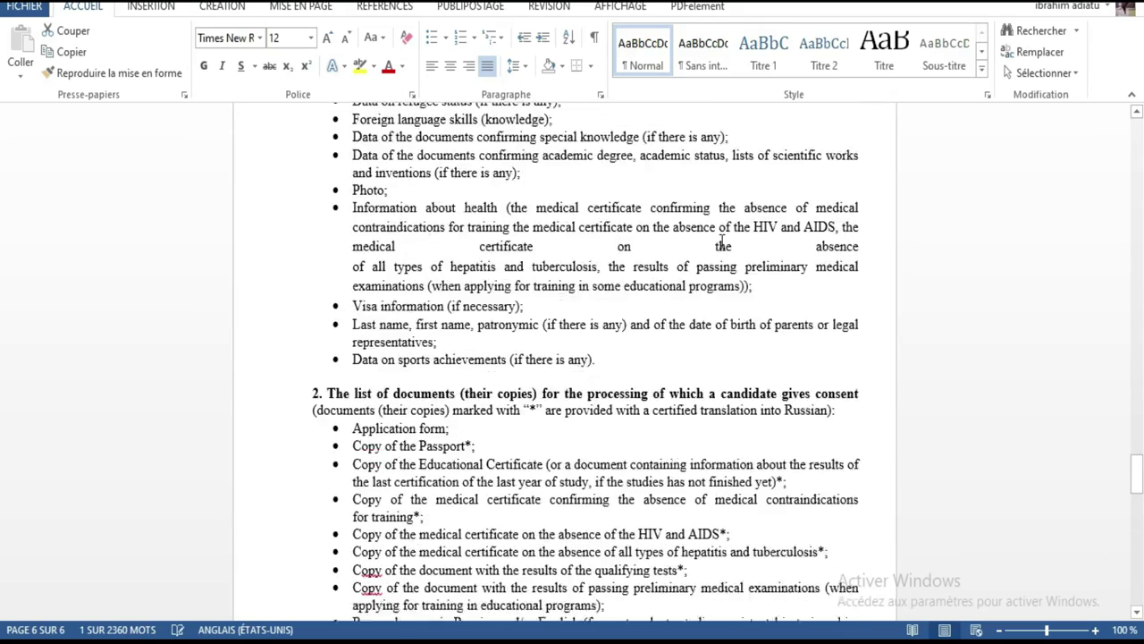
scroll(722, 241, "up", 20)
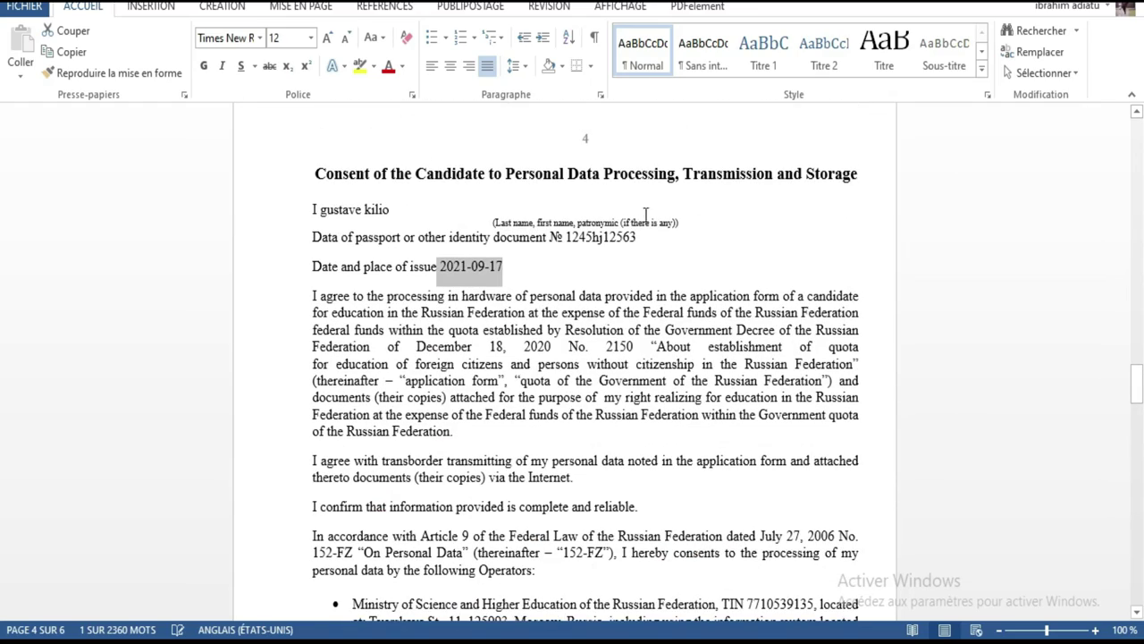
left_click(396, 209)
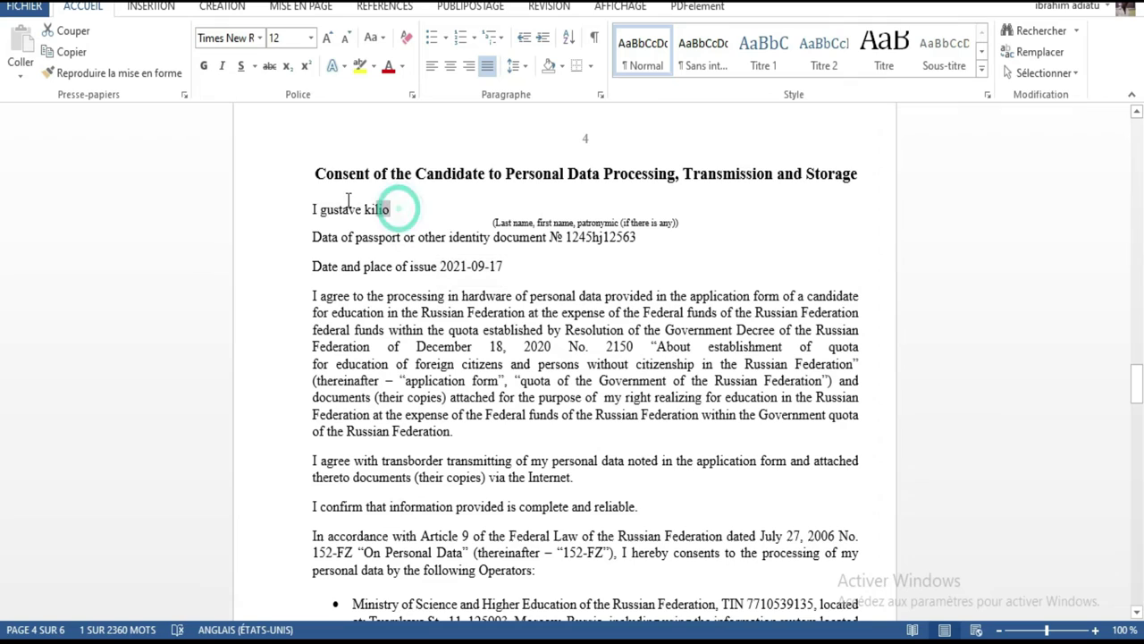
double_click(333, 210)
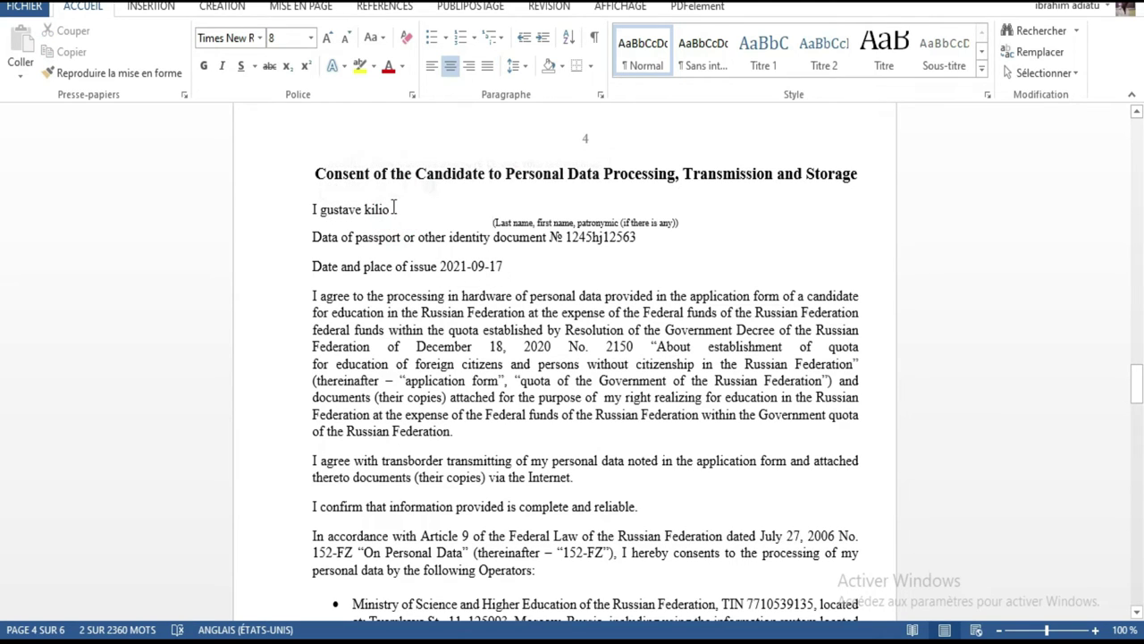
key("Down")
Step: Review the remaining English and Russian pages, then return to the Des documents page in Chrome
left_click_drag(1136, 384, 1108, 563)
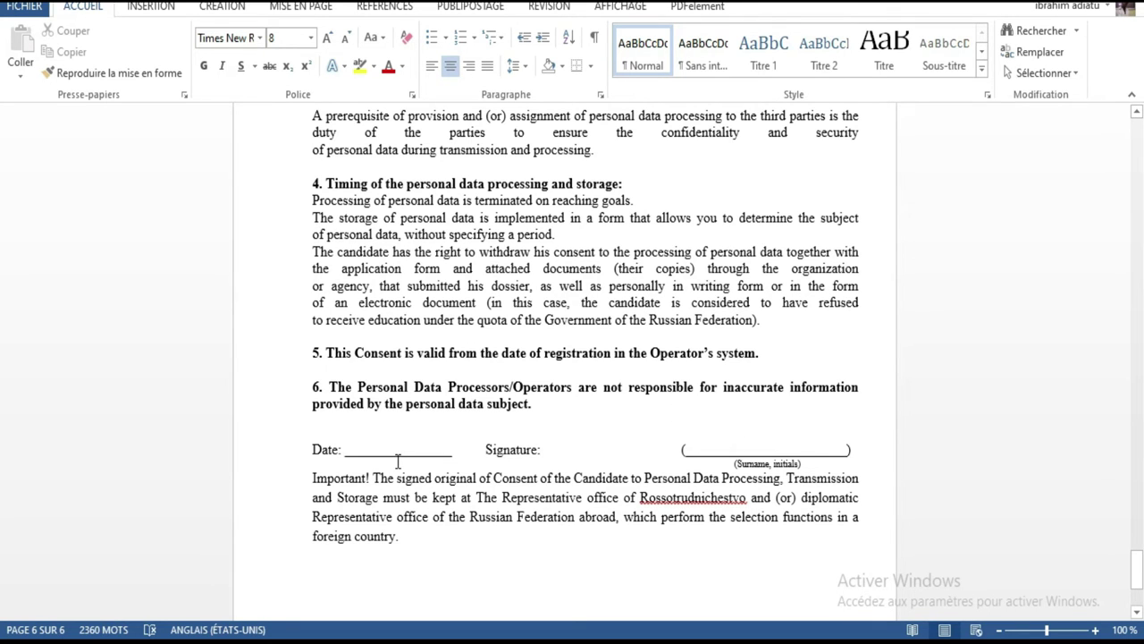
scroll(787, 447, "down", 4)
scroll(787, 420, "up", 5)
scroll(787, 416, "up", 20)
scroll(791, 413, "up", 15)
scroll(791, 414, "up", 18)
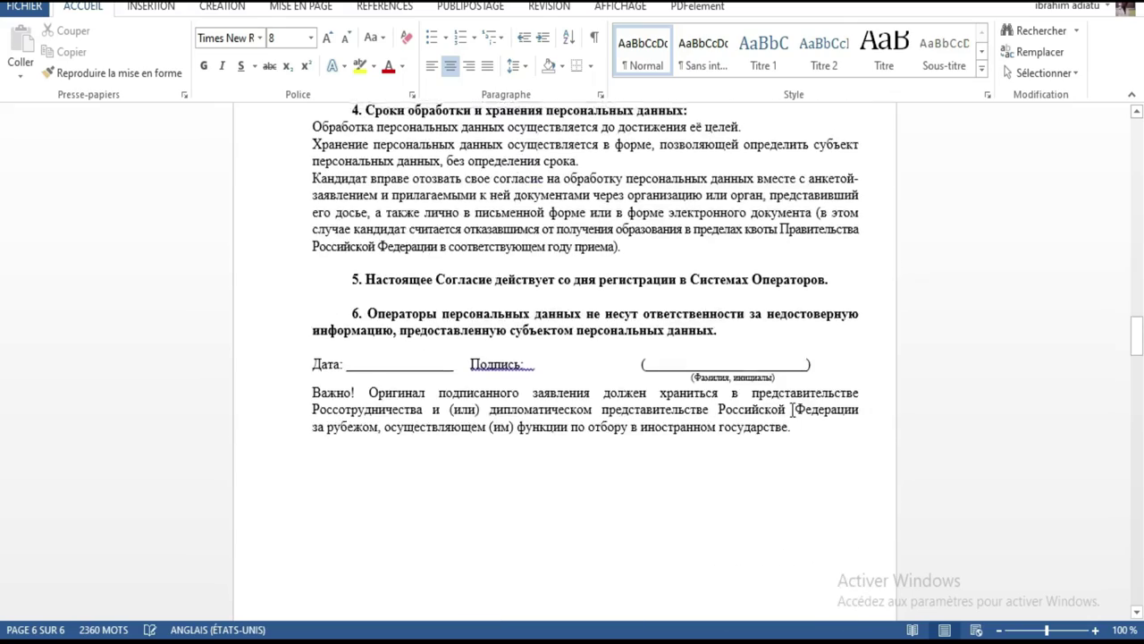
scroll(791, 409, "up", 5)
scroll(702, 375, "up", 5)
scroll(702, 375, "up", 3)
scroll(704, 371, "up", 4)
scroll(706, 365, "up", 7)
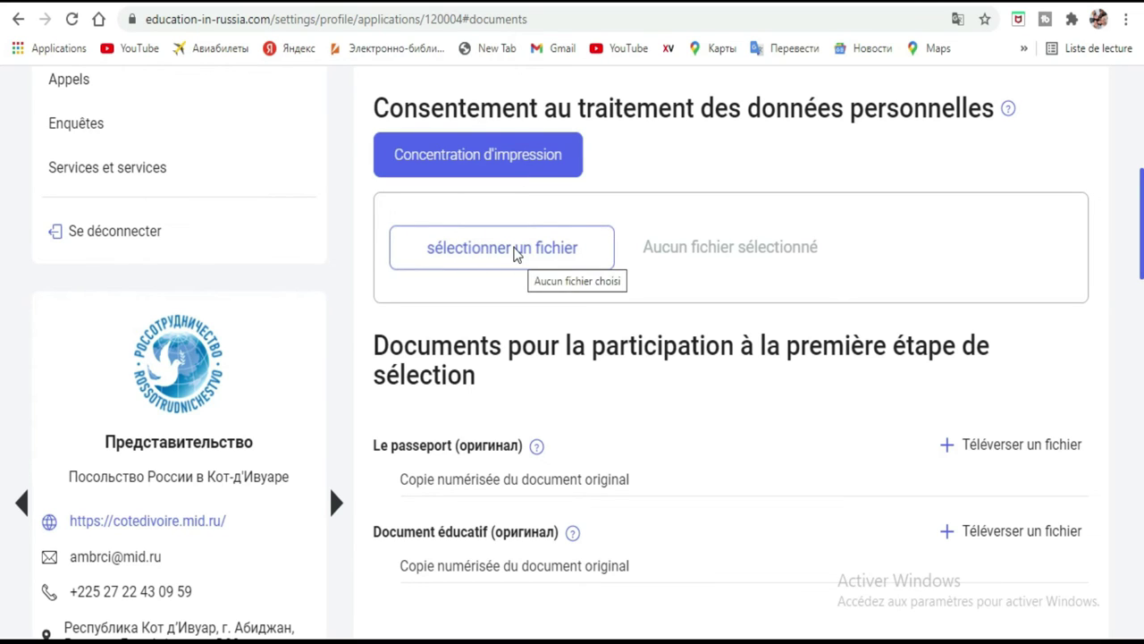
Step: Attach the Согласие кандидата .docx from the Musique folder to the personal data consent slot
left_click(516, 250)
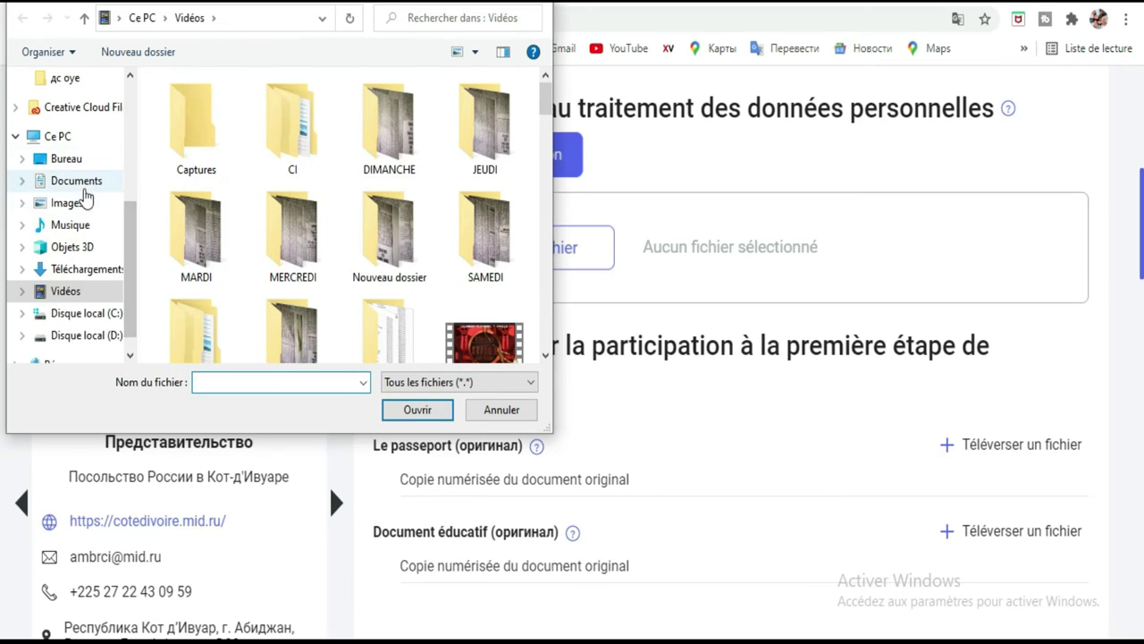
left_click(78, 224)
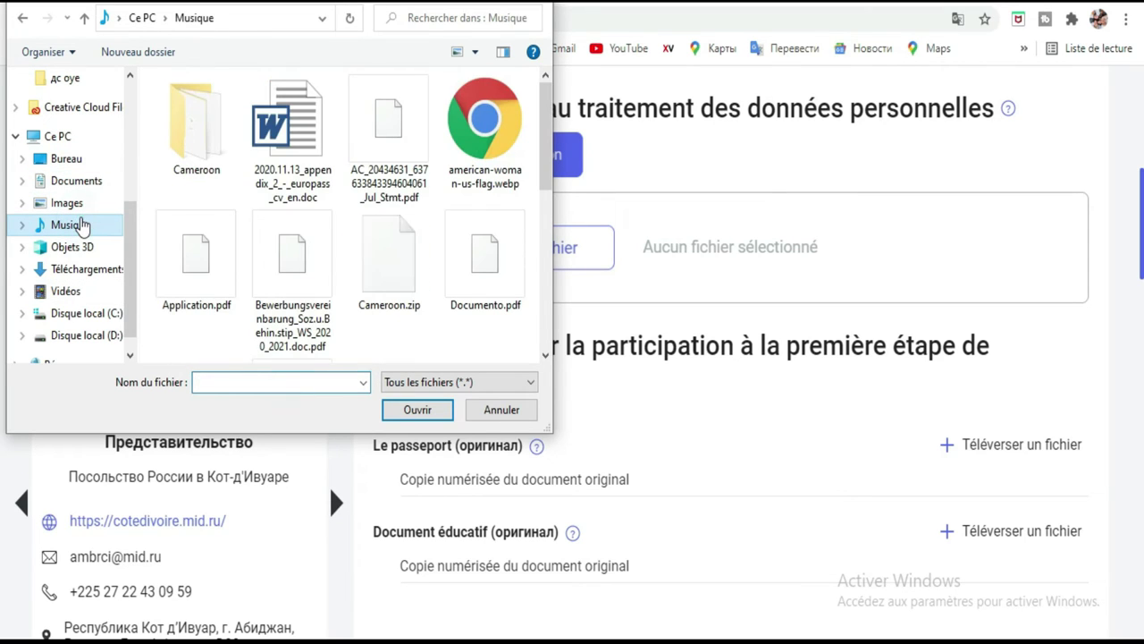
scroll(315, 132, "down", 3)
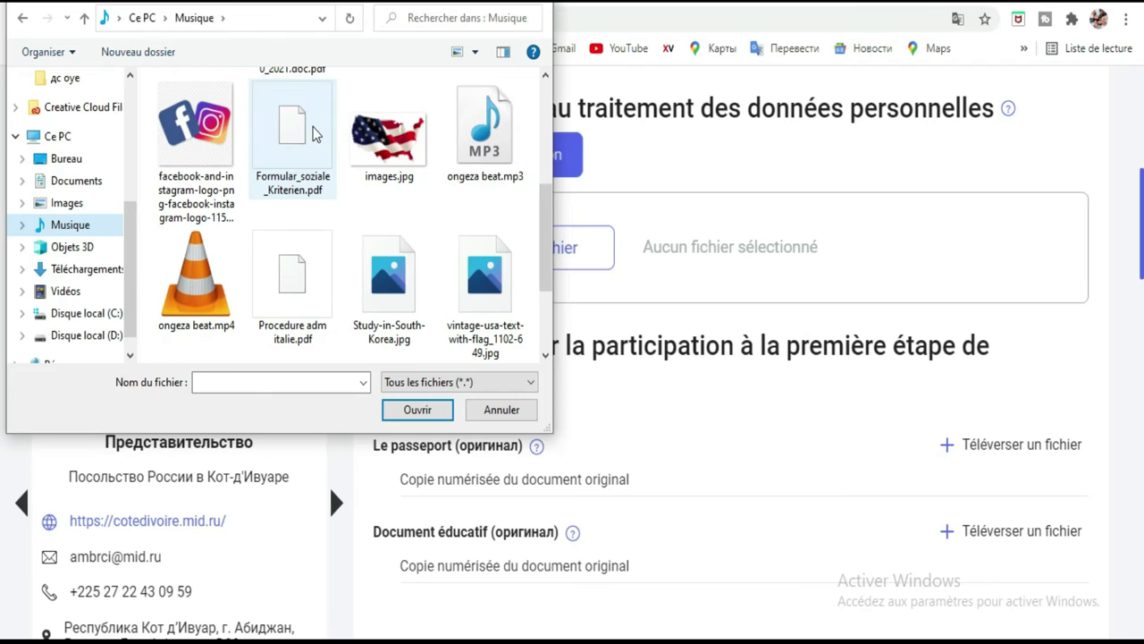
scroll(357, 223, "down", 2)
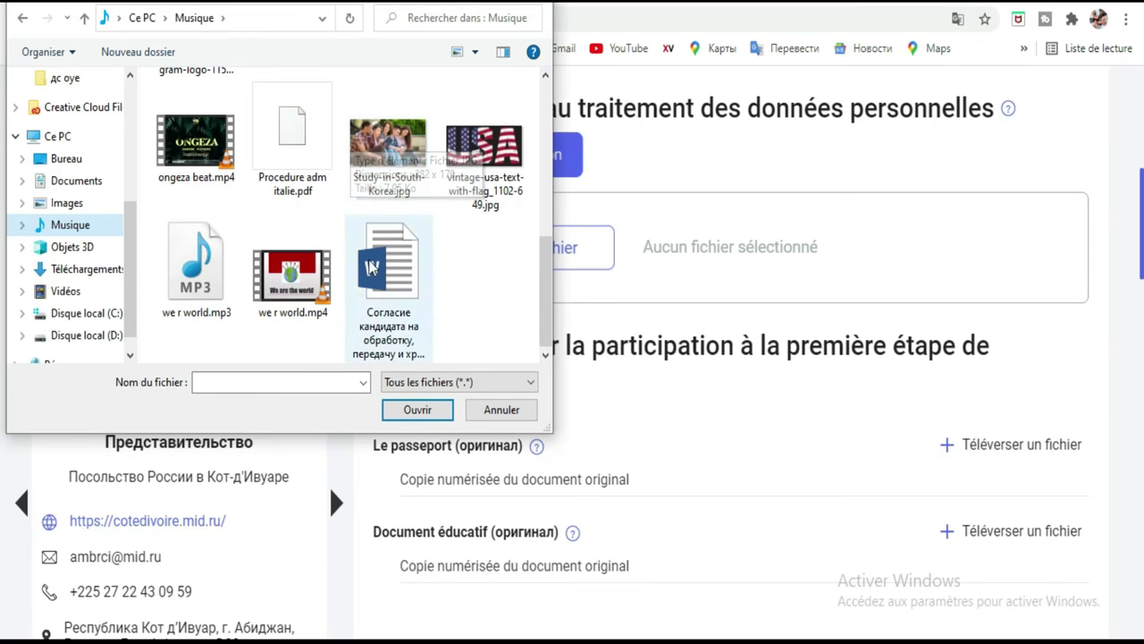
double_click(409, 275)
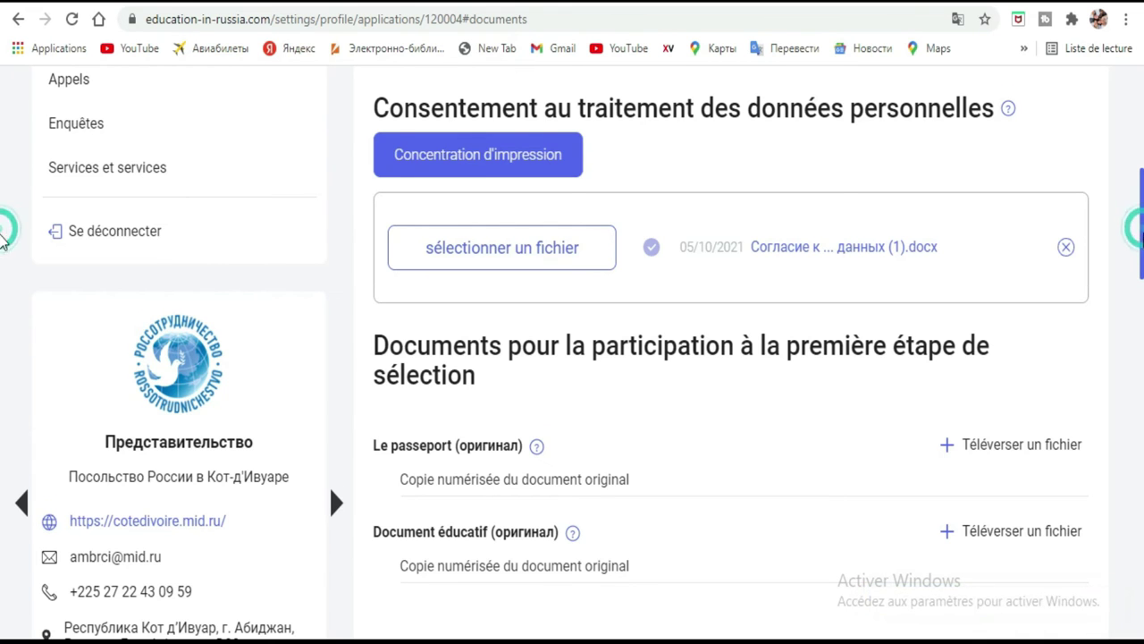
scroll(2, 239, "down", 3)
scroll(1035, 191, "up", 1)
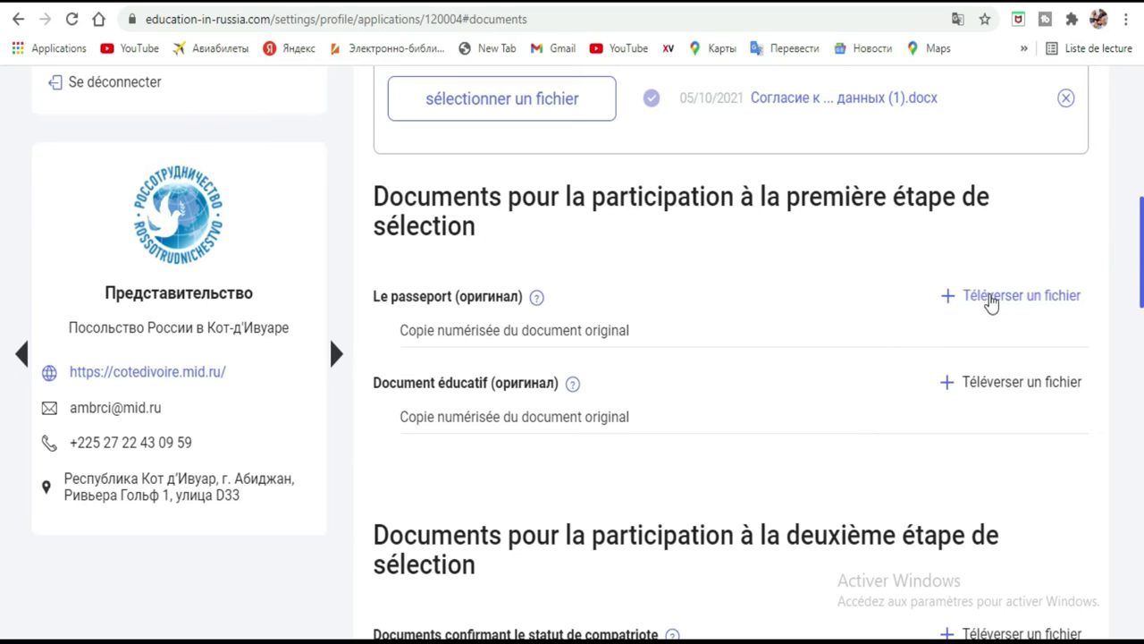
Step: Upload Documento.pdf from the Musique folder as the original passport scan and save it
left_click(990, 301)
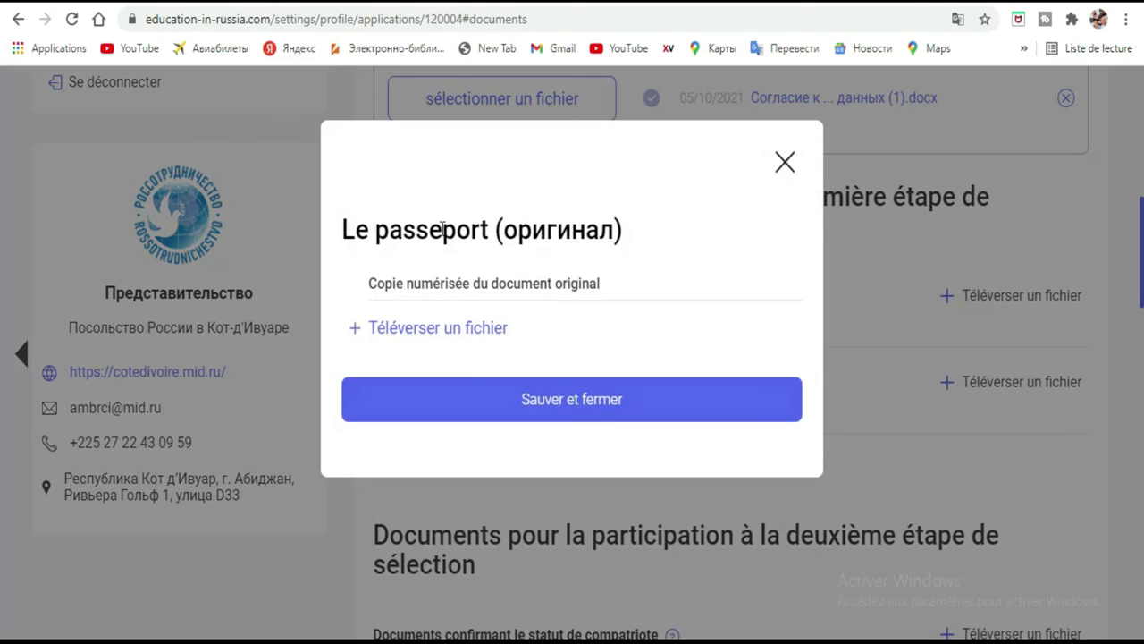
left_click(439, 332)
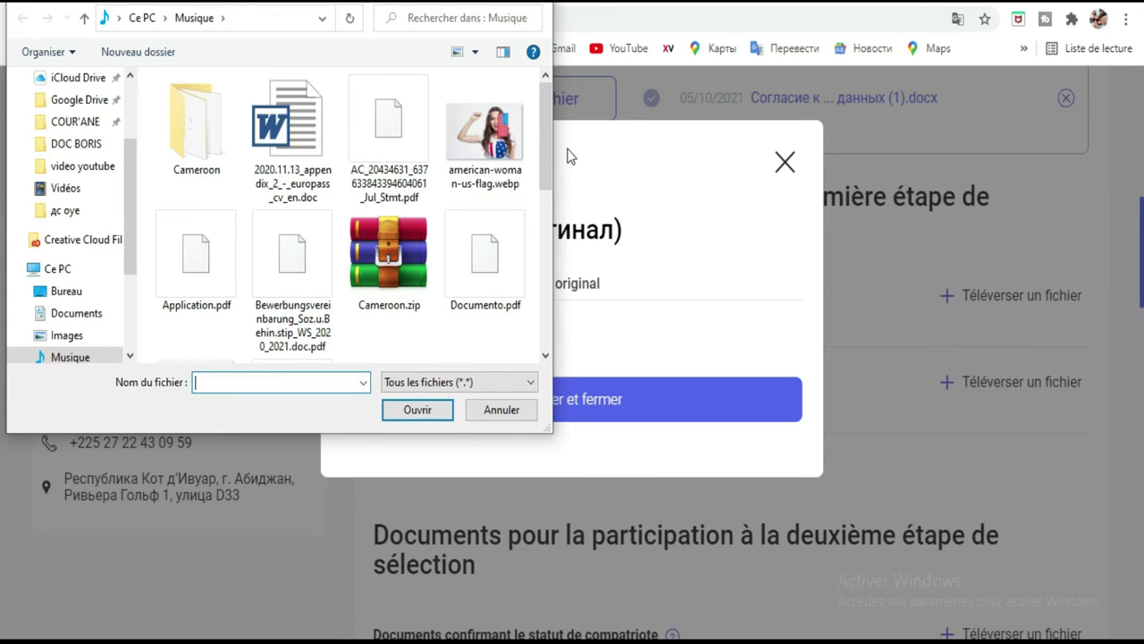
left_click_drag(549, 143, 572, 114)
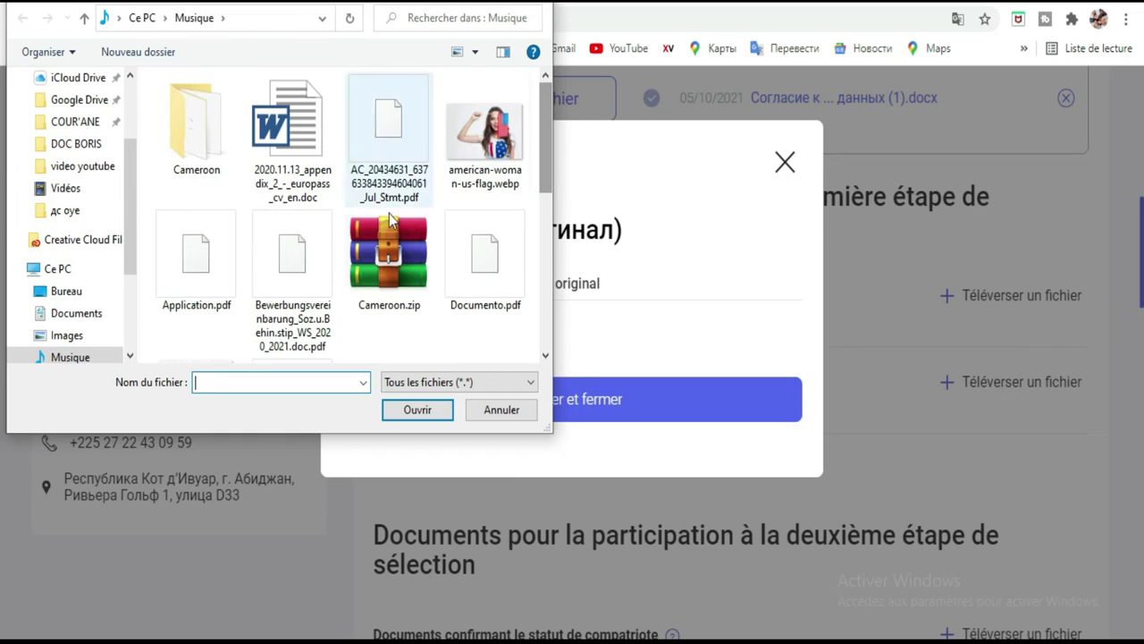
double_click(476, 256)
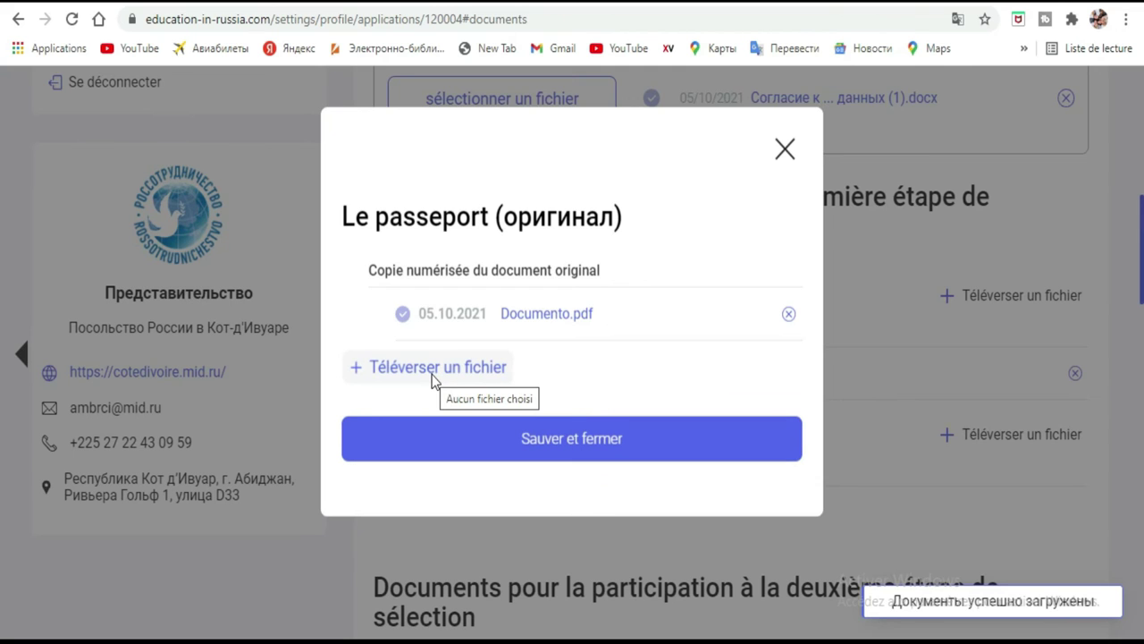
left_click(590, 455)
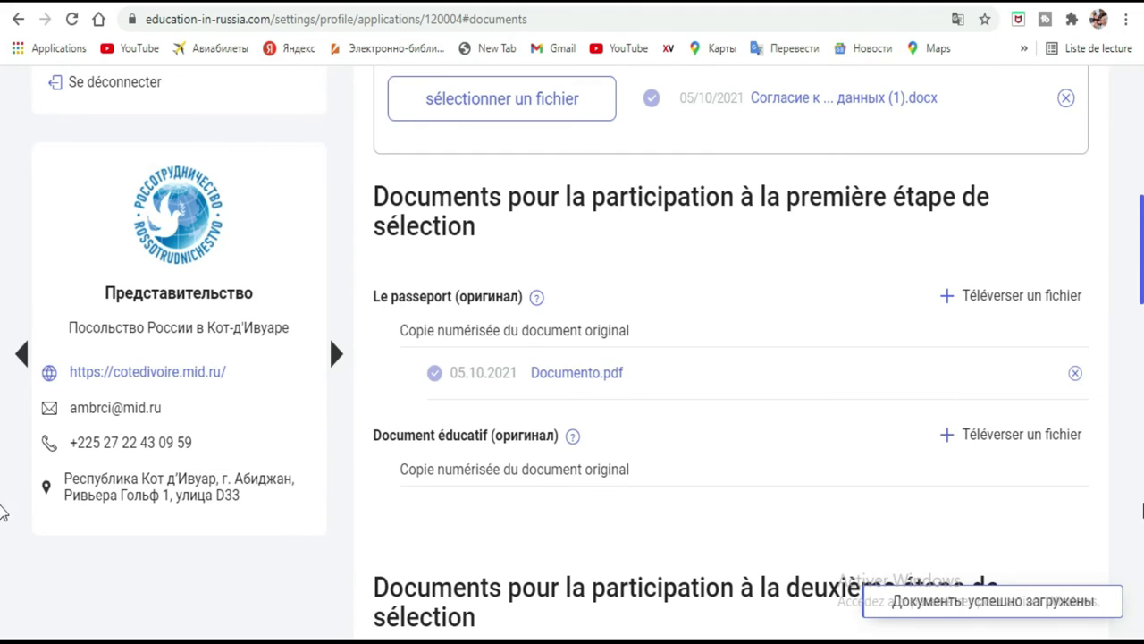
scroll(621, 324, "down", 2)
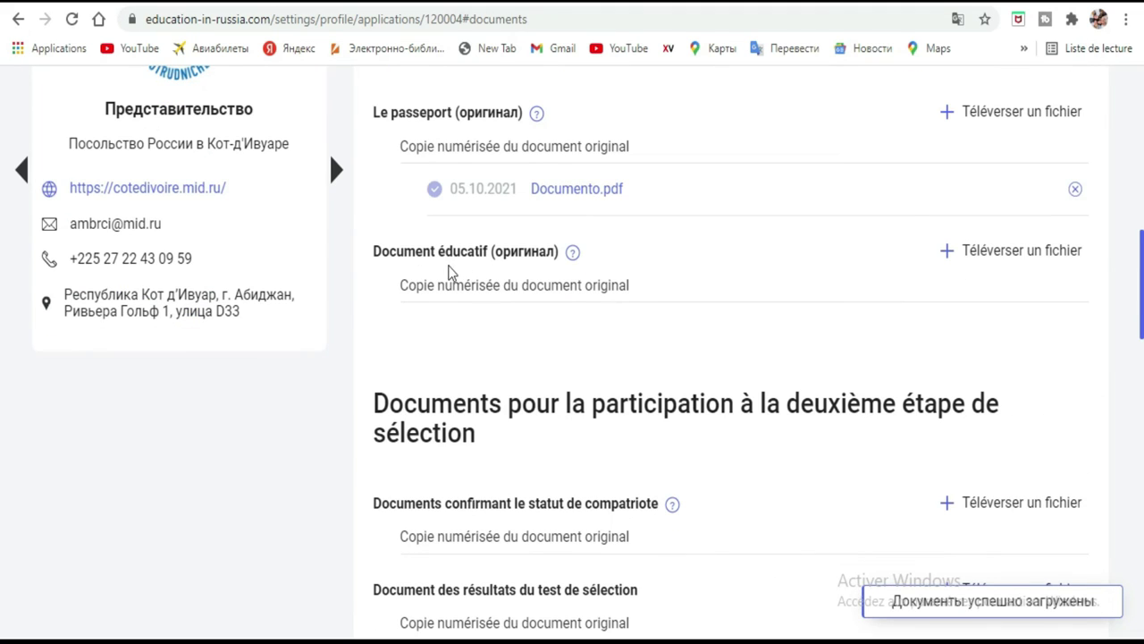
Step: Attach Application.pdf and Documento.pdf to the Document éducatif (original) slot and save
left_click(1018, 254)
left_click(402, 329)
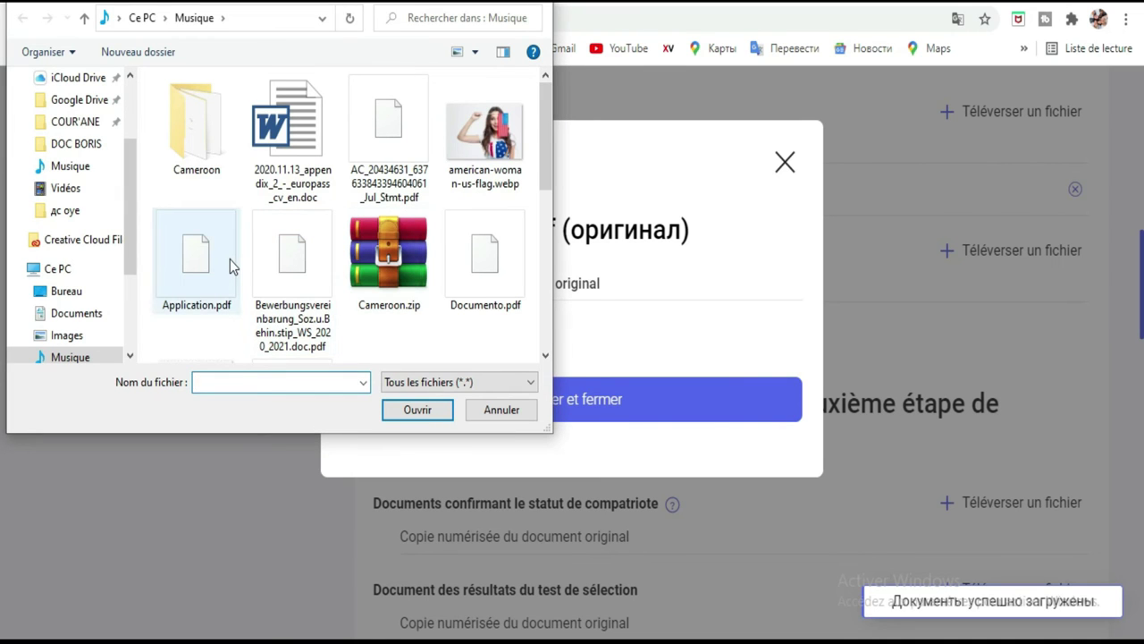
left_click(229, 259)
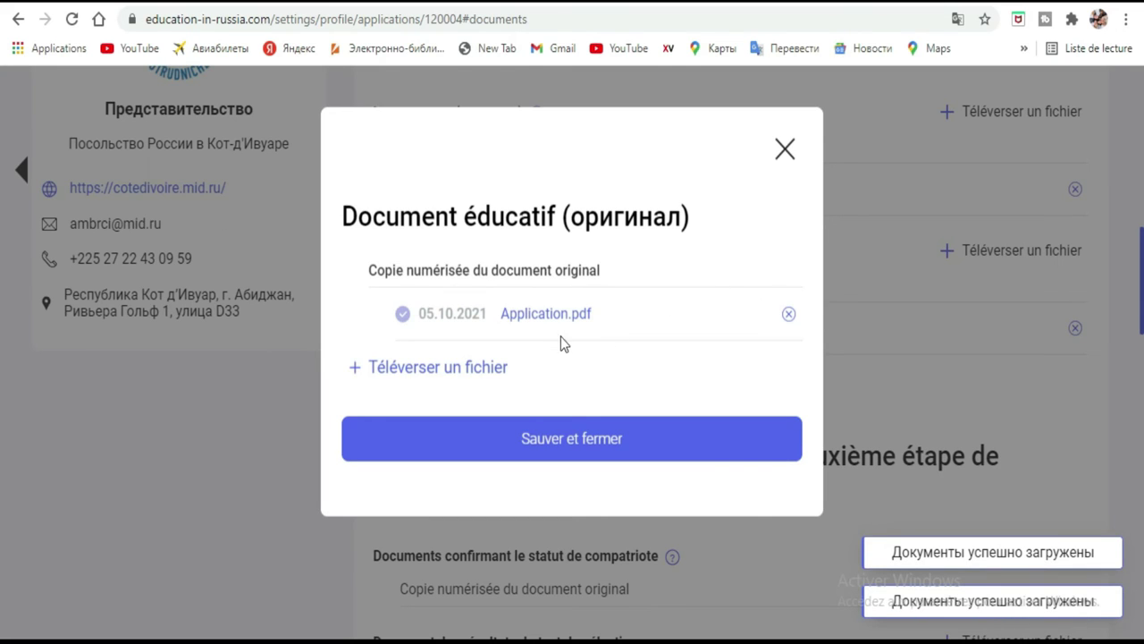
left_click(412, 374)
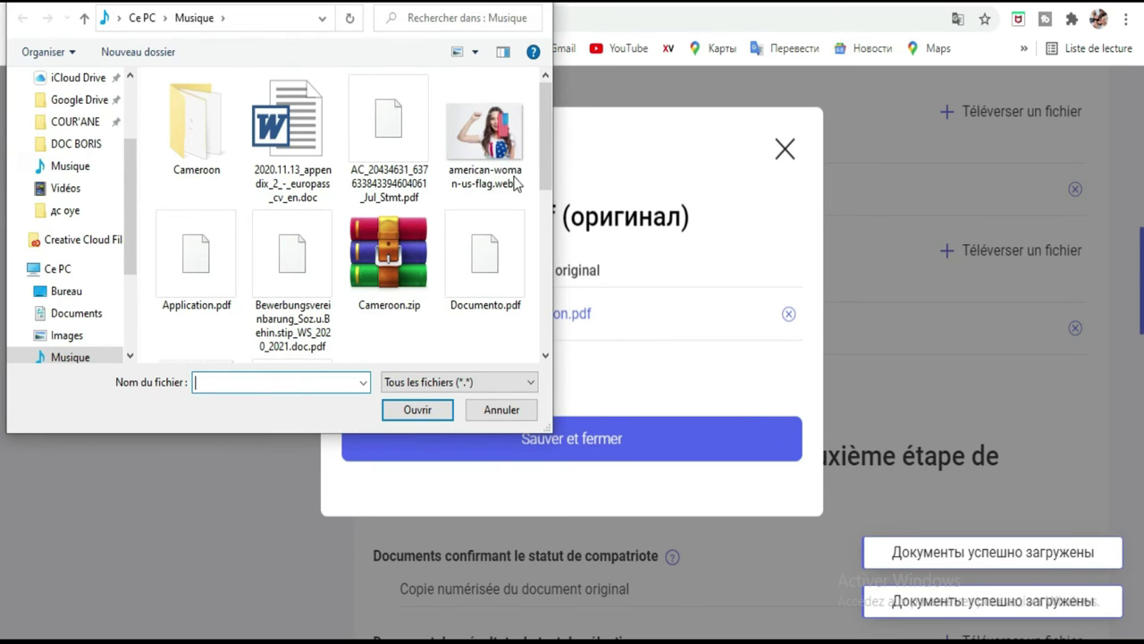
double_click(505, 286)
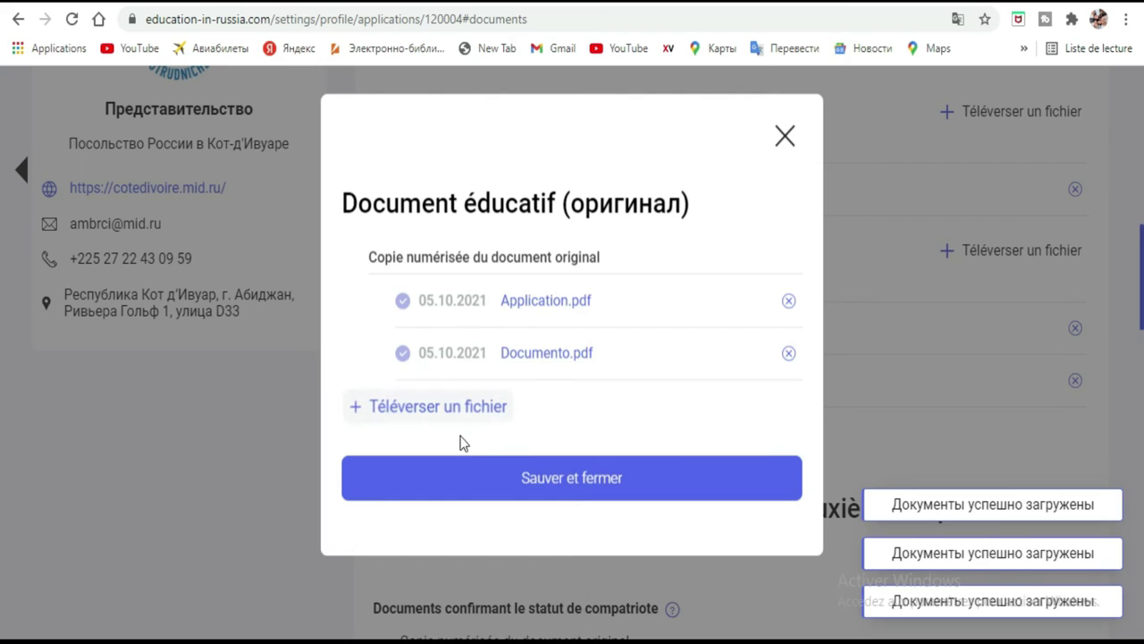
left_click(423, 407)
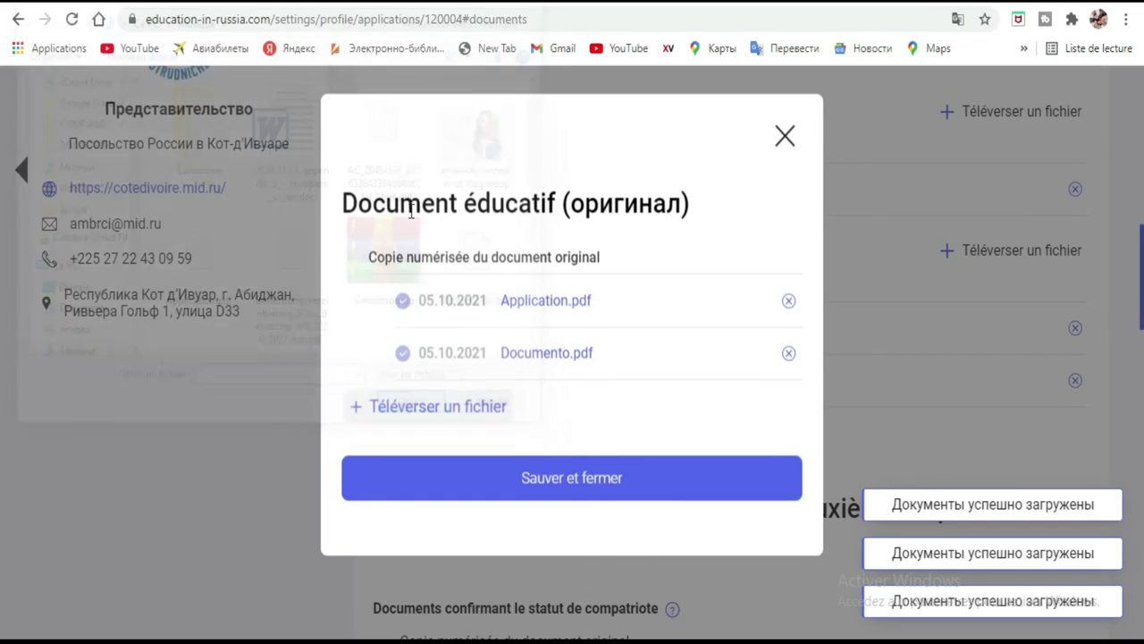
left_click(544, 498)
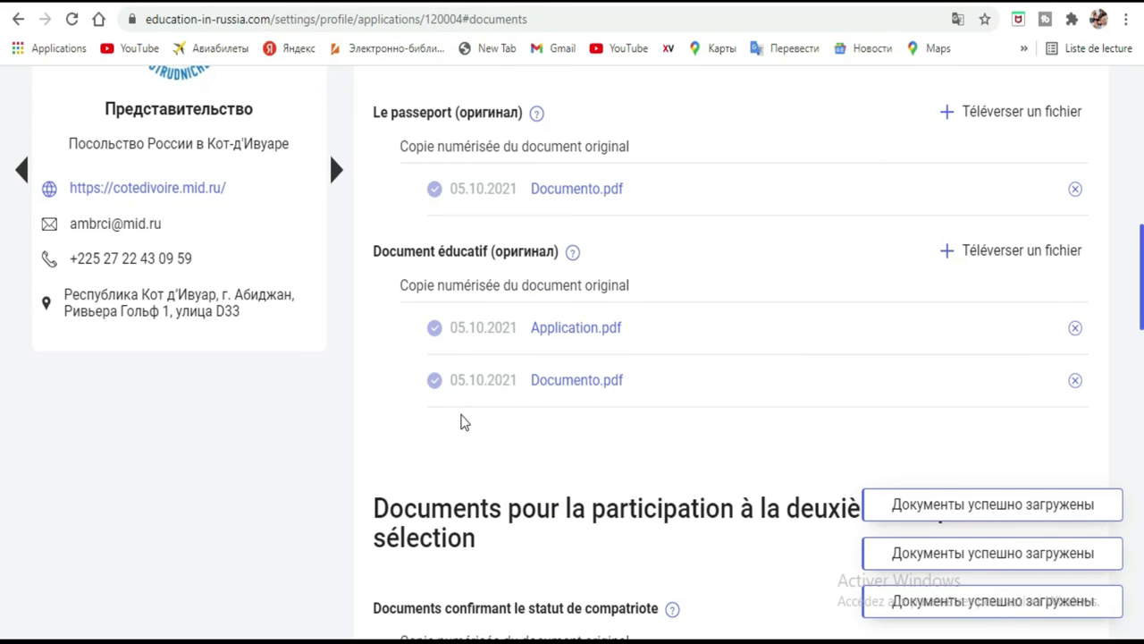
Step: Review the documents page and continue to the application sending step
scroll(685, 223, "down", 5)
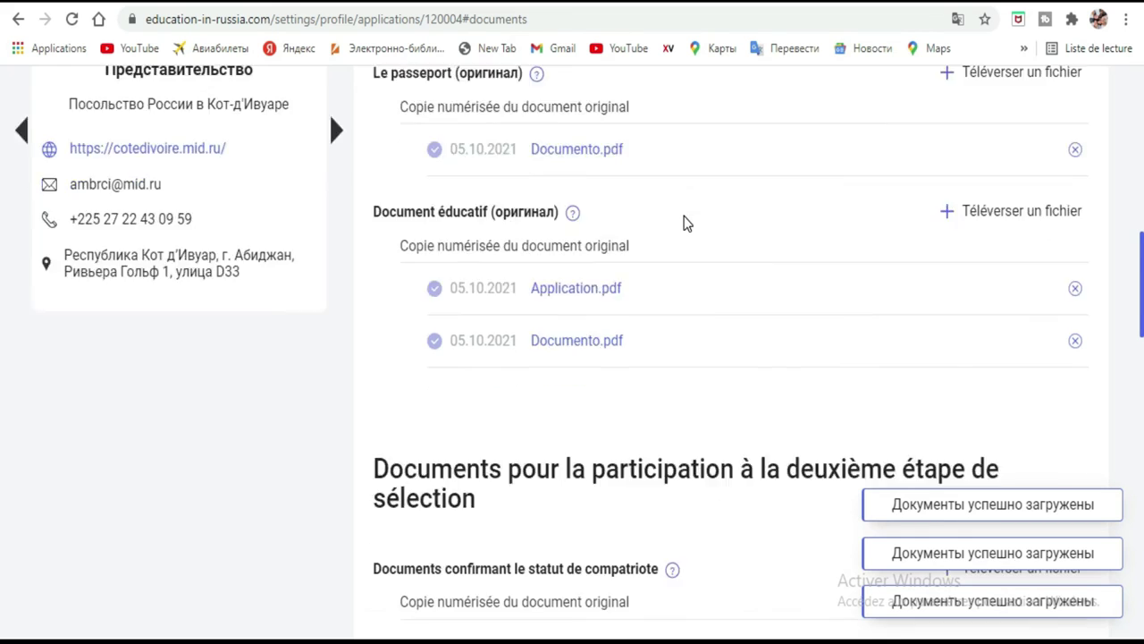
scroll(685, 222, "up", 3)
scroll(684, 222, "up", 3)
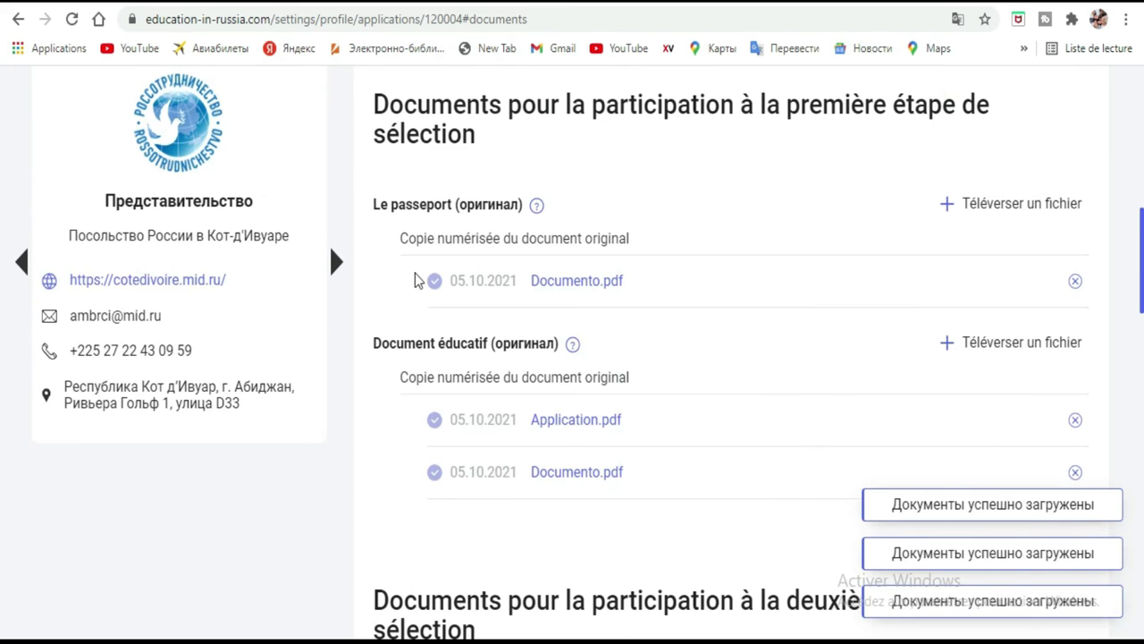
scroll(865, 259, "down", 5)
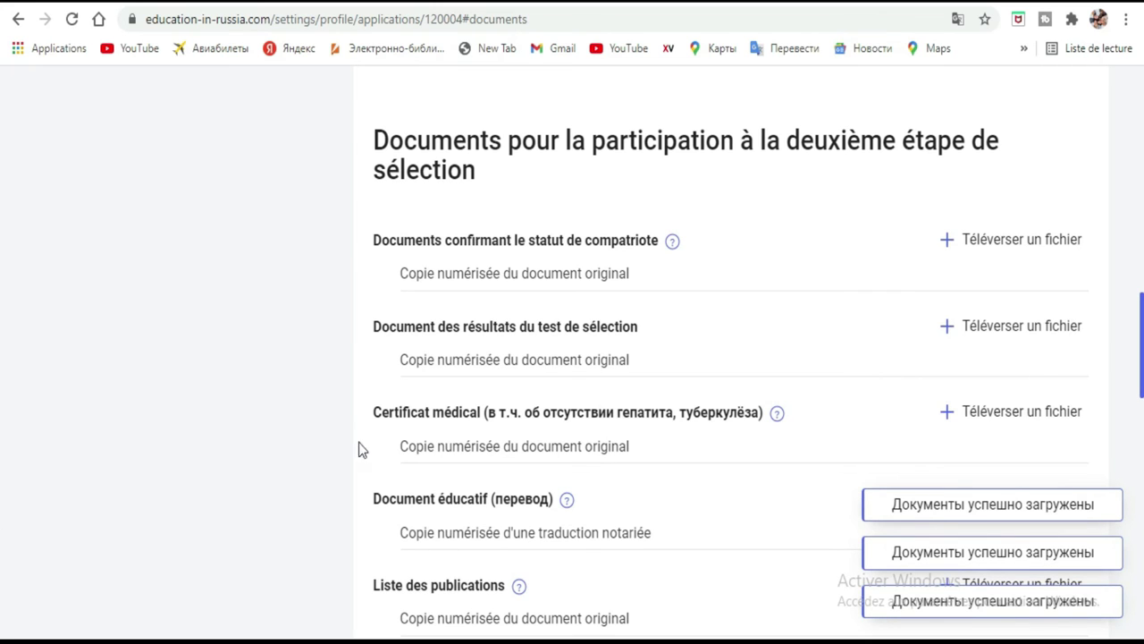
scroll(647, 347, "up", 5)
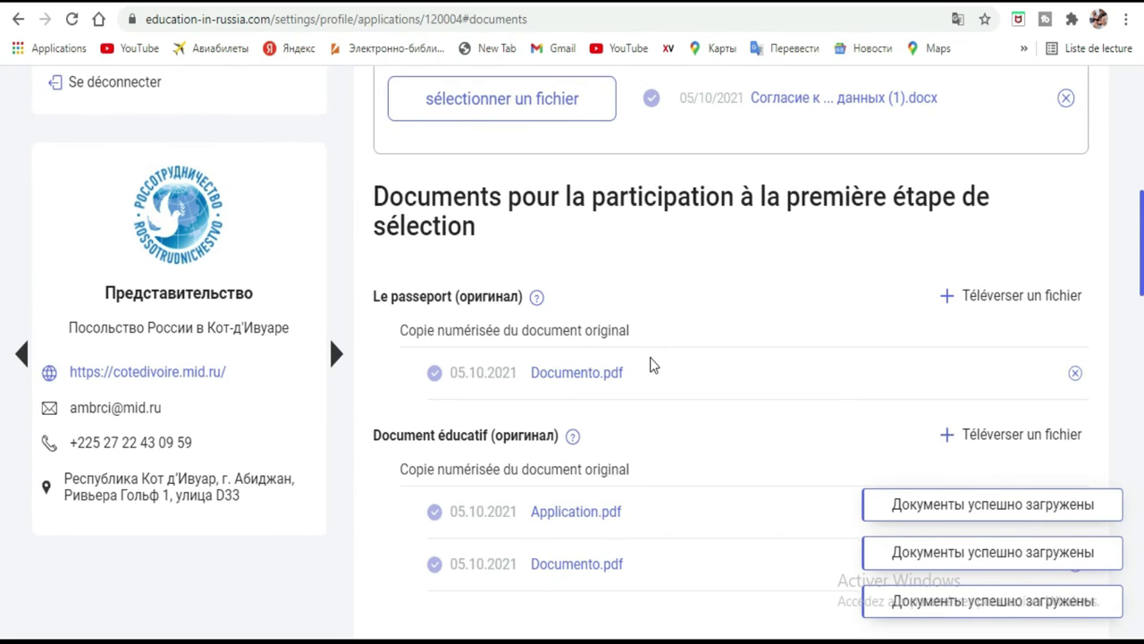
scroll(646, 362, "up", 4)
scroll(651, 364, "down", 20)
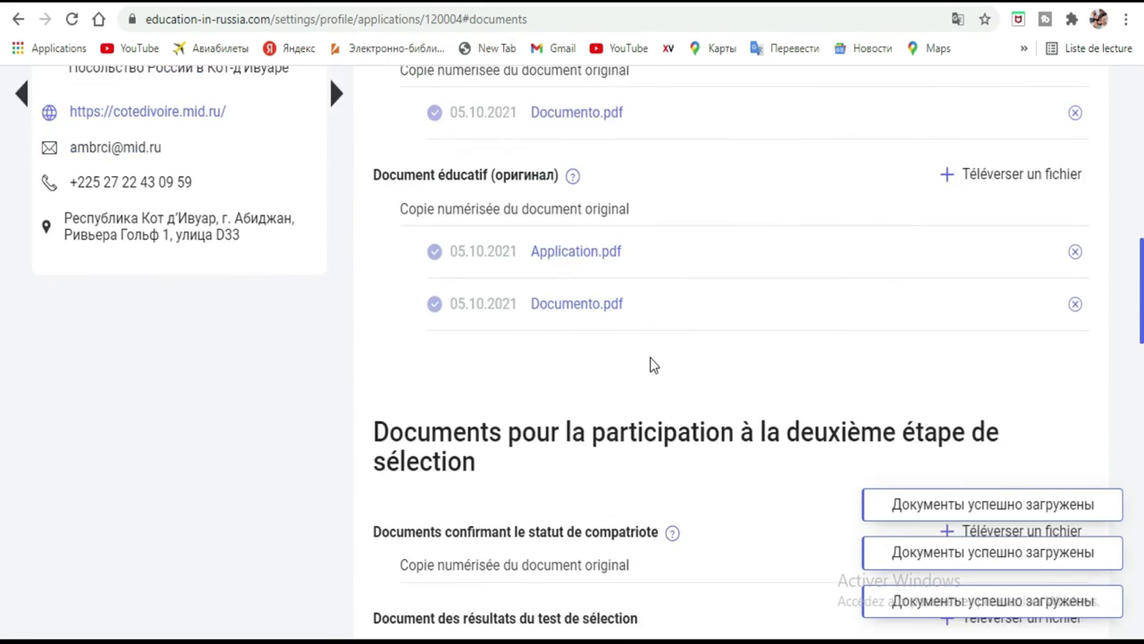
scroll(683, 355, "down", 4)
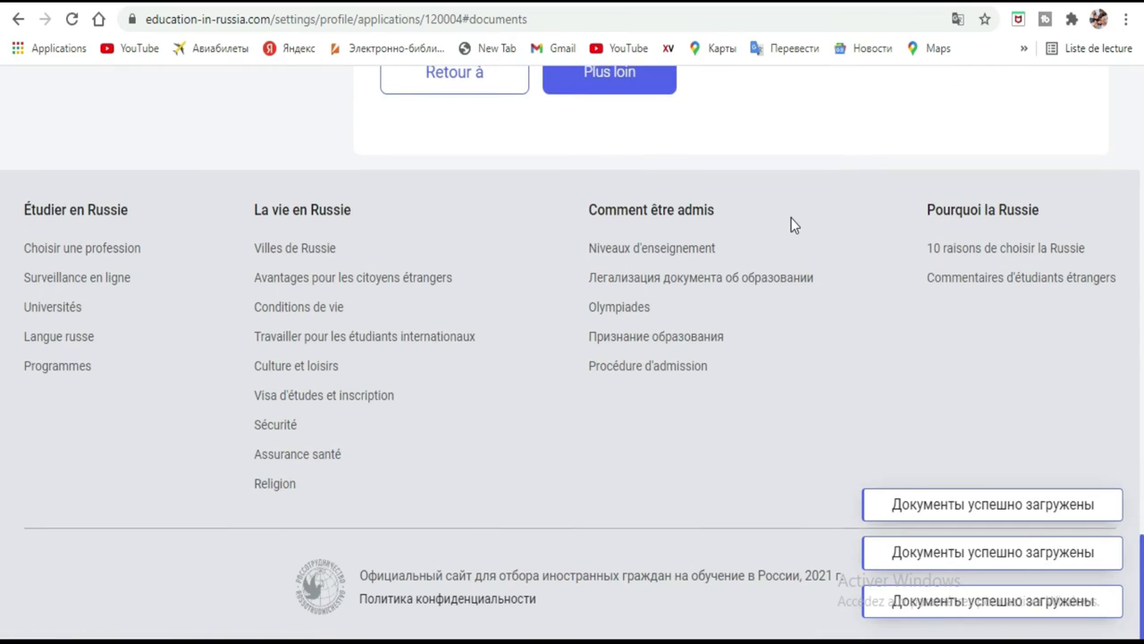
scroll(792, 224, "up", 2)
left_click(628, 268)
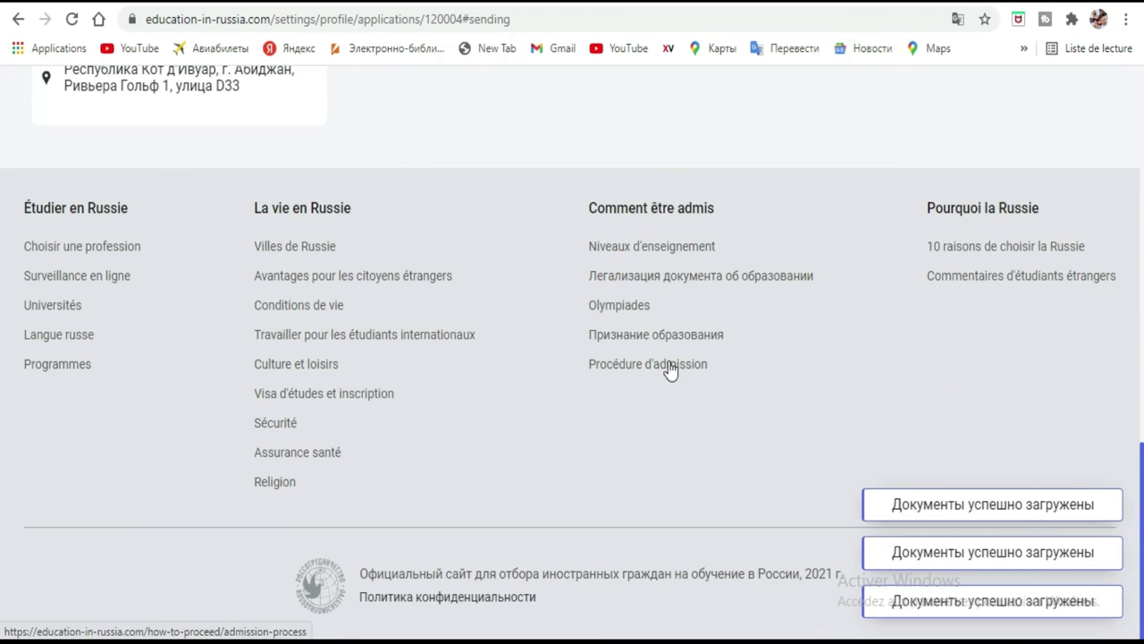
Step: Select and then deselect the text of the unready-application error message
scroll(843, 452, "up", 6)
scroll(880, 418, "up", 4)
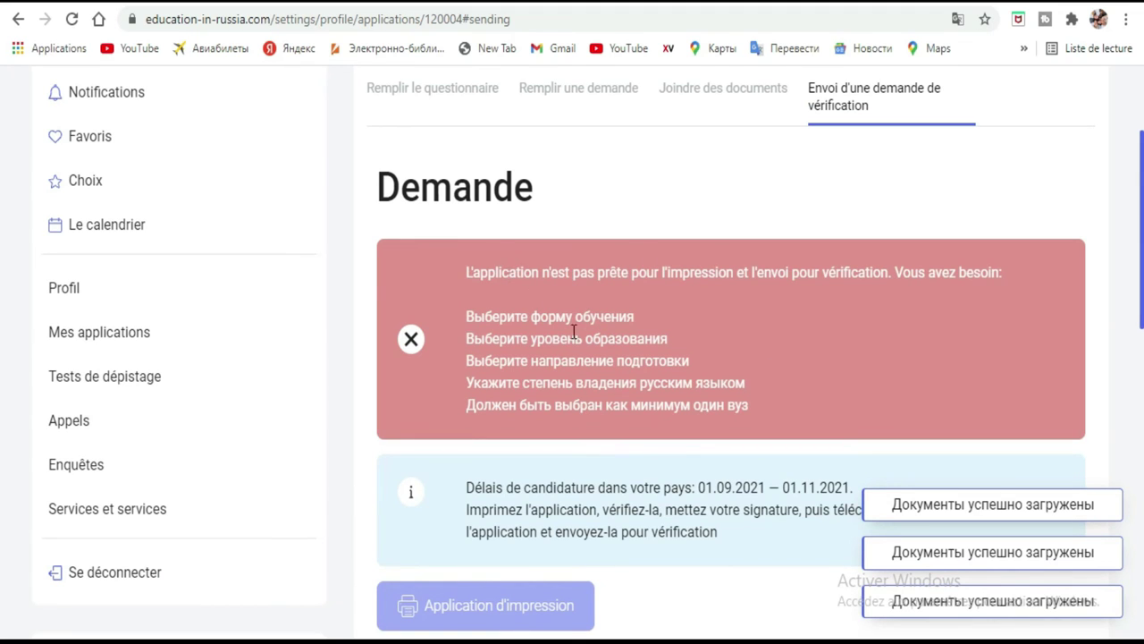
left_click_drag(456, 276, 735, 423)
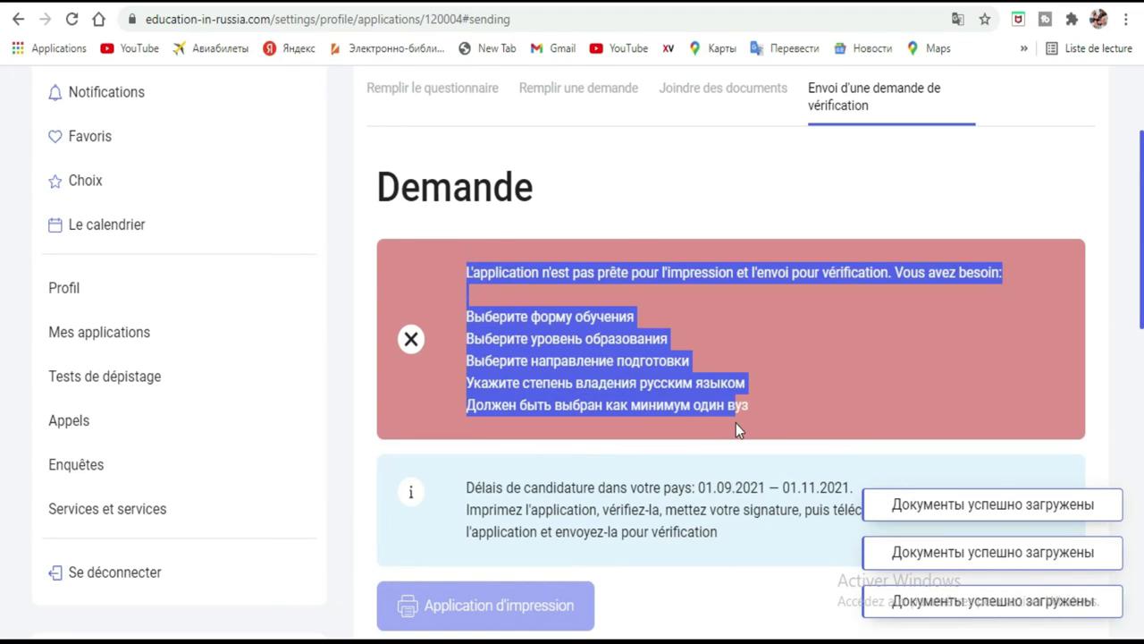
left_click(844, 365)
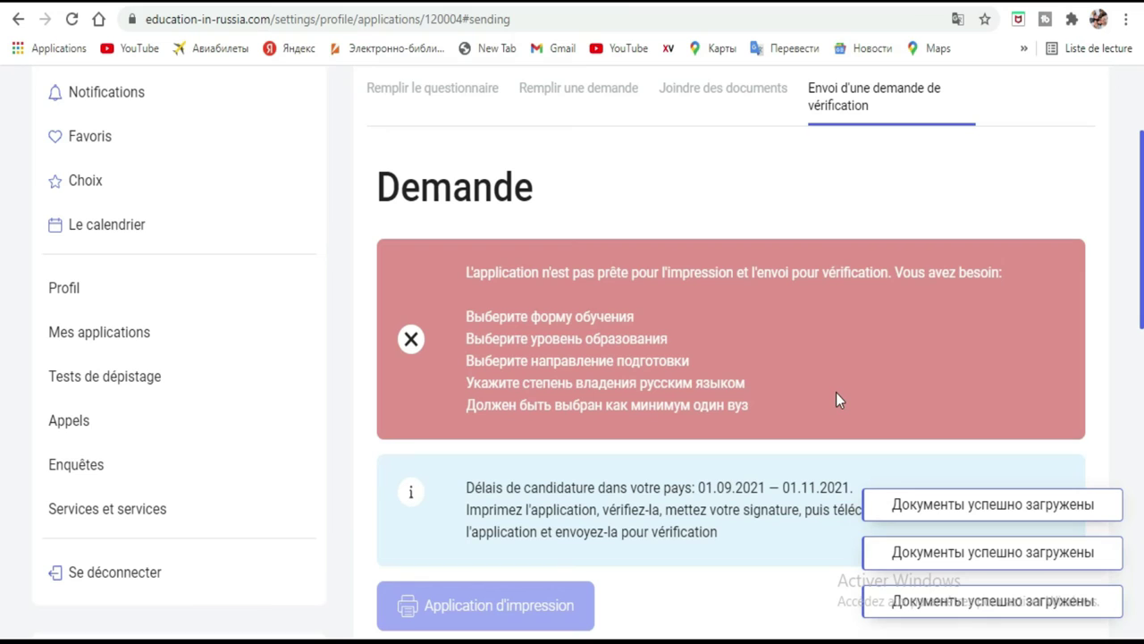
left_click_drag(758, 404, 463, 265)
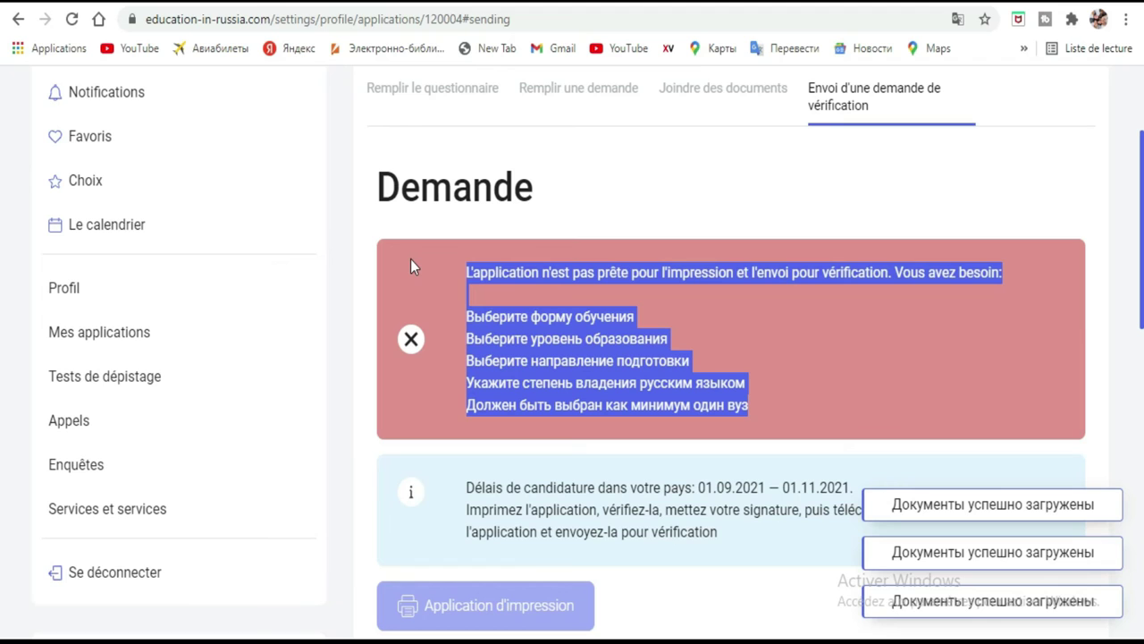
left_click(725, 177)
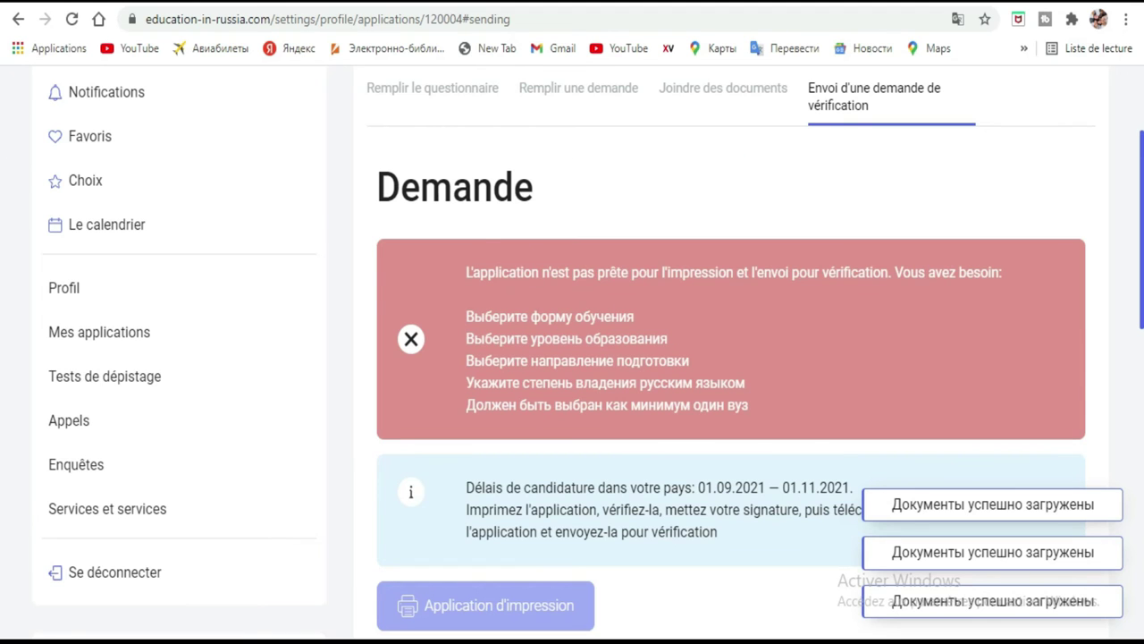
Step: Translate the page into French and return to the Remplir une demande step
left_click(958, 19)
left_click(865, 54)
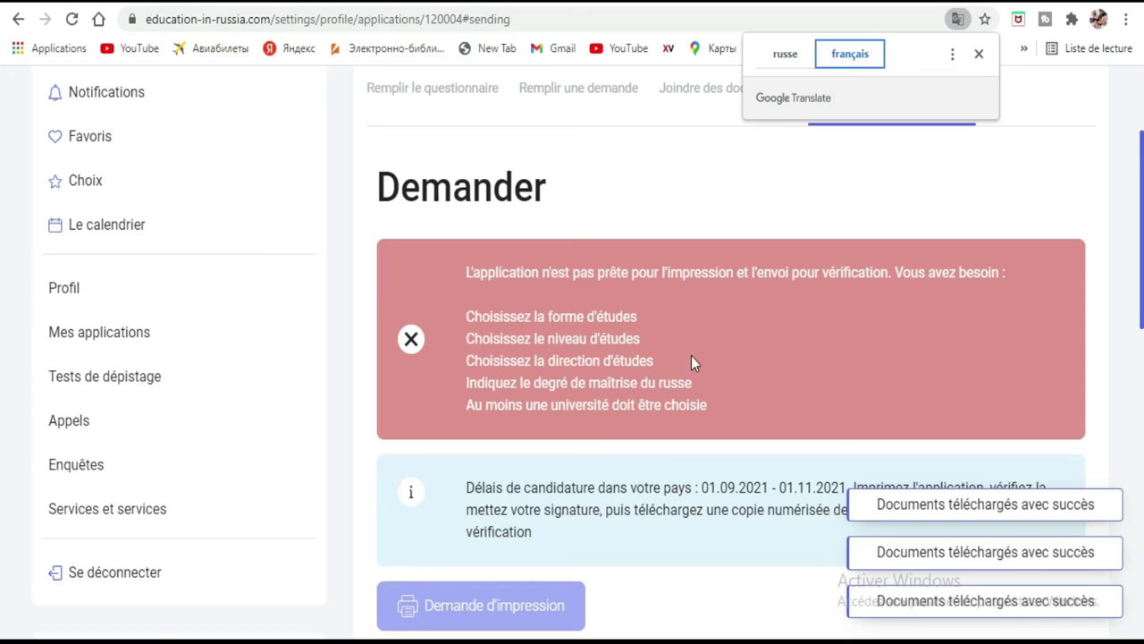
scroll(691, 362, "up", 2)
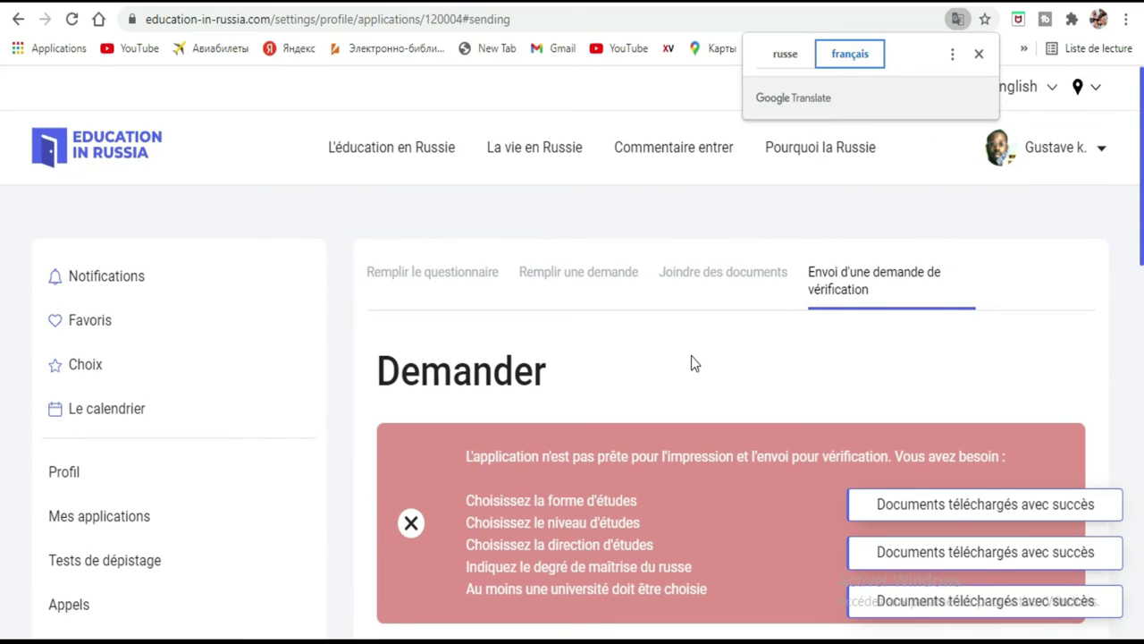
left_click(590, 272)
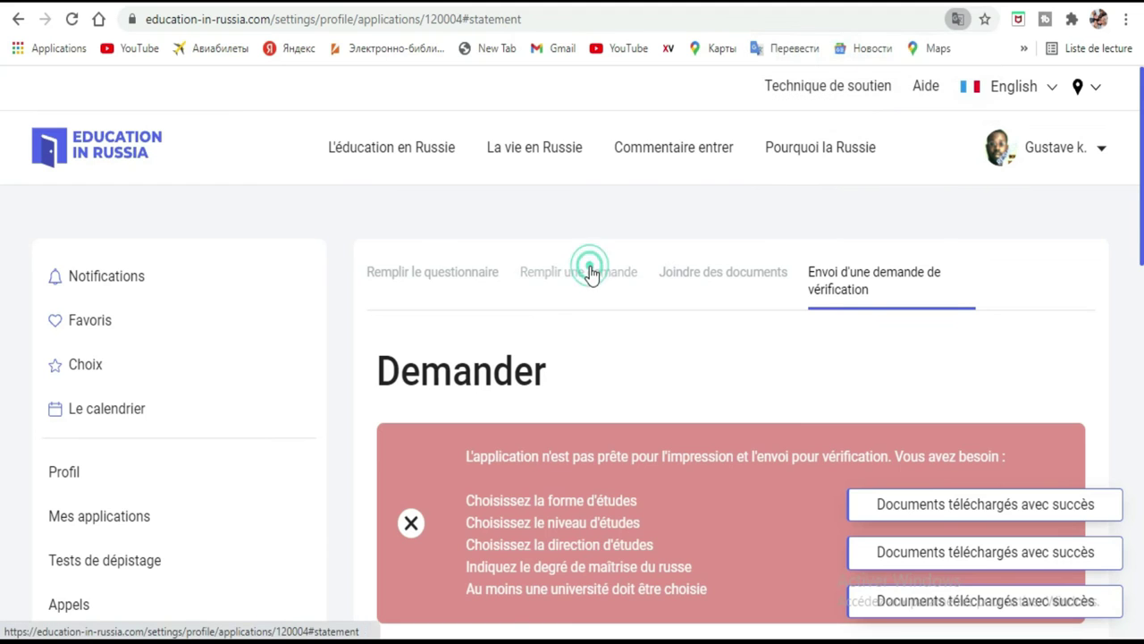
Step: Unlock the Déclaration section for editing with Éditeur
scroll(710, 286, "down", 3)
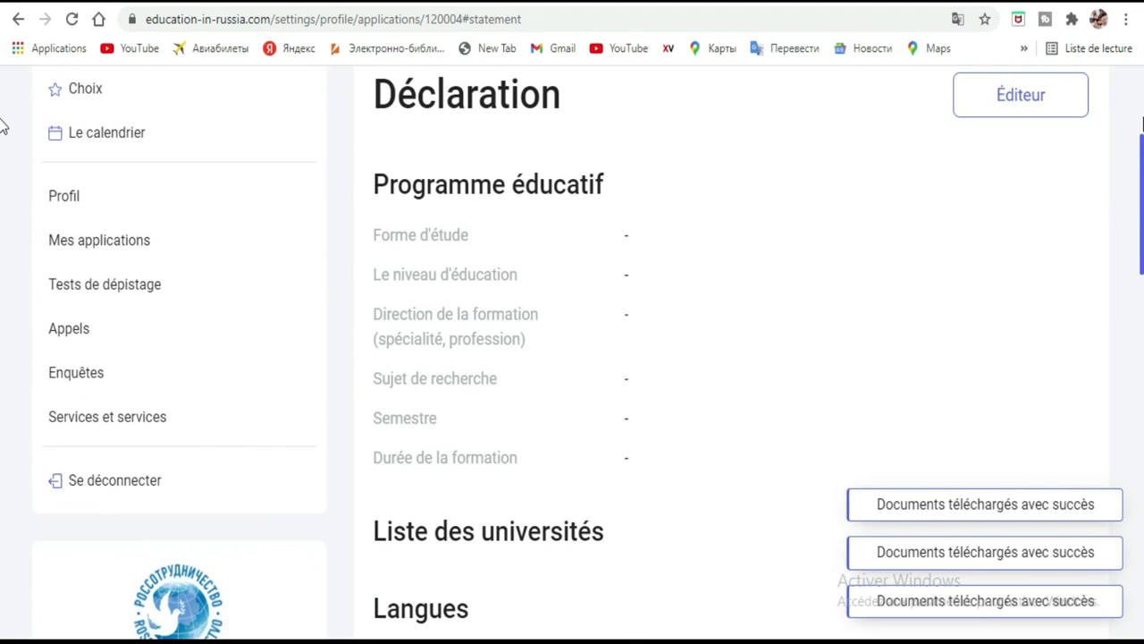
left_click(1066, 100)
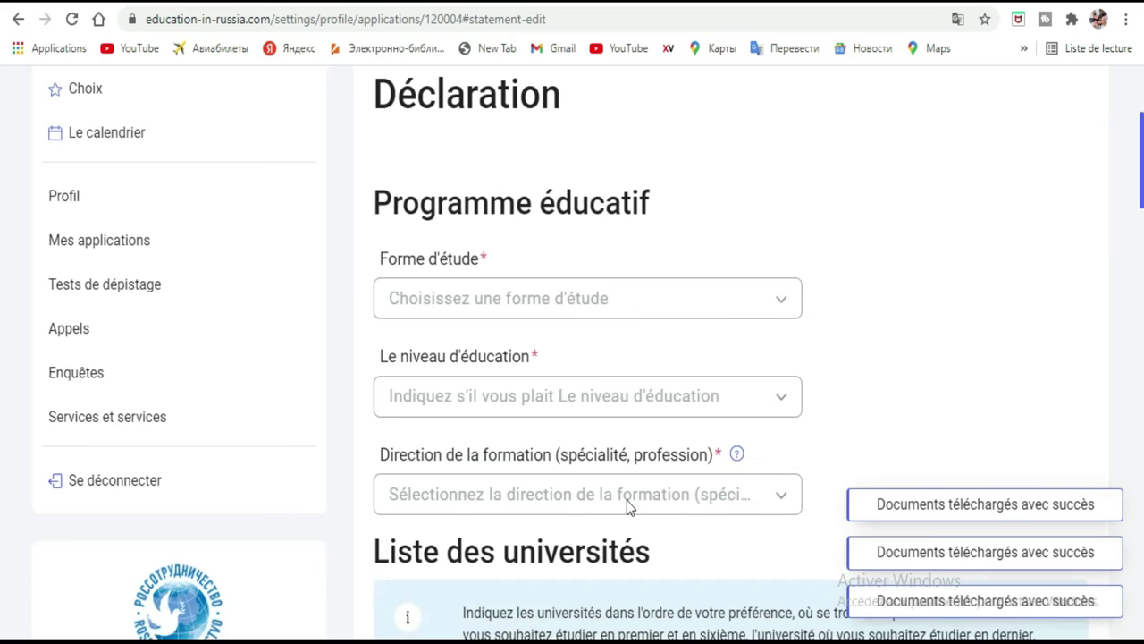
scroll(983, 268, "down", 2)
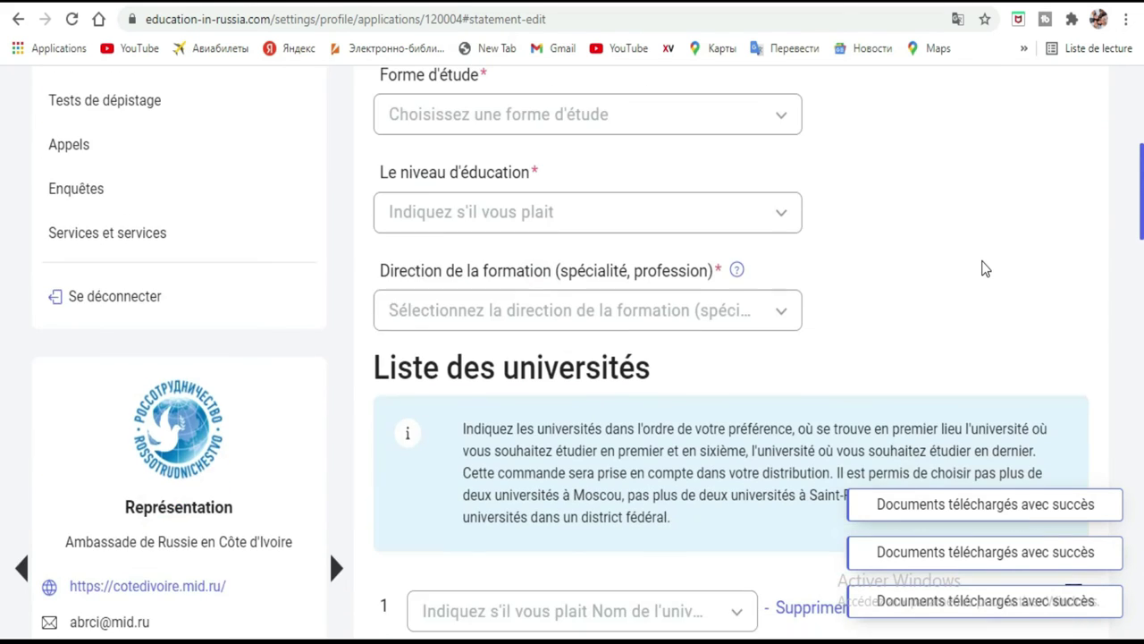
scroll(984, 268, "up", 1)
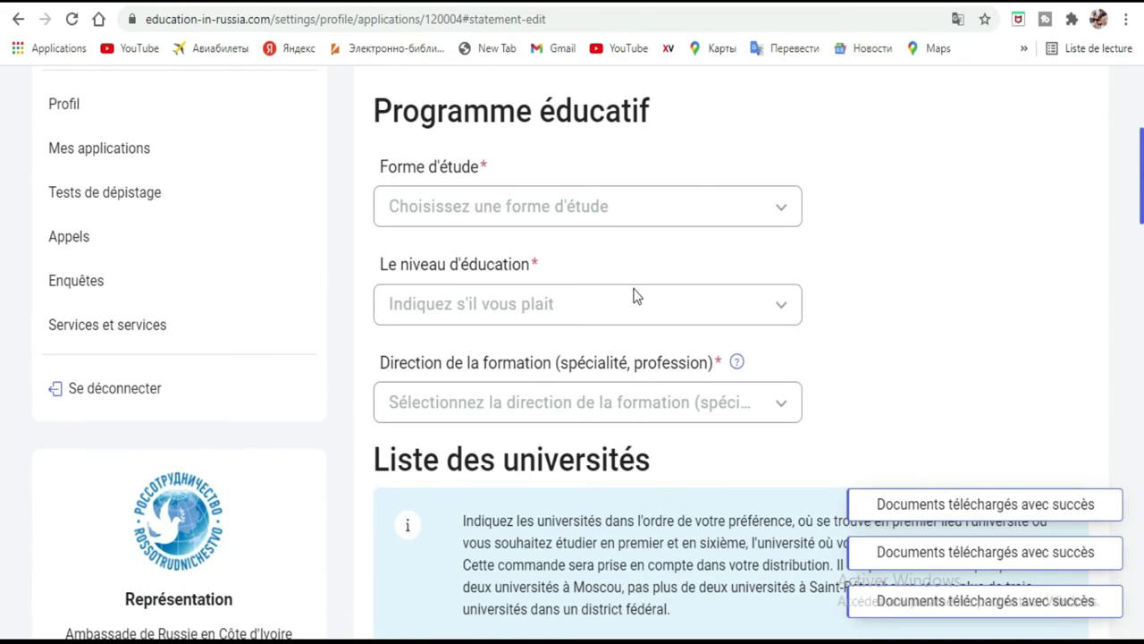
Step: Choose En présentiel, Premier cycle and 01/03/04 Mathématiques appliquées in the programme dropdowns
left_click(775, 212)
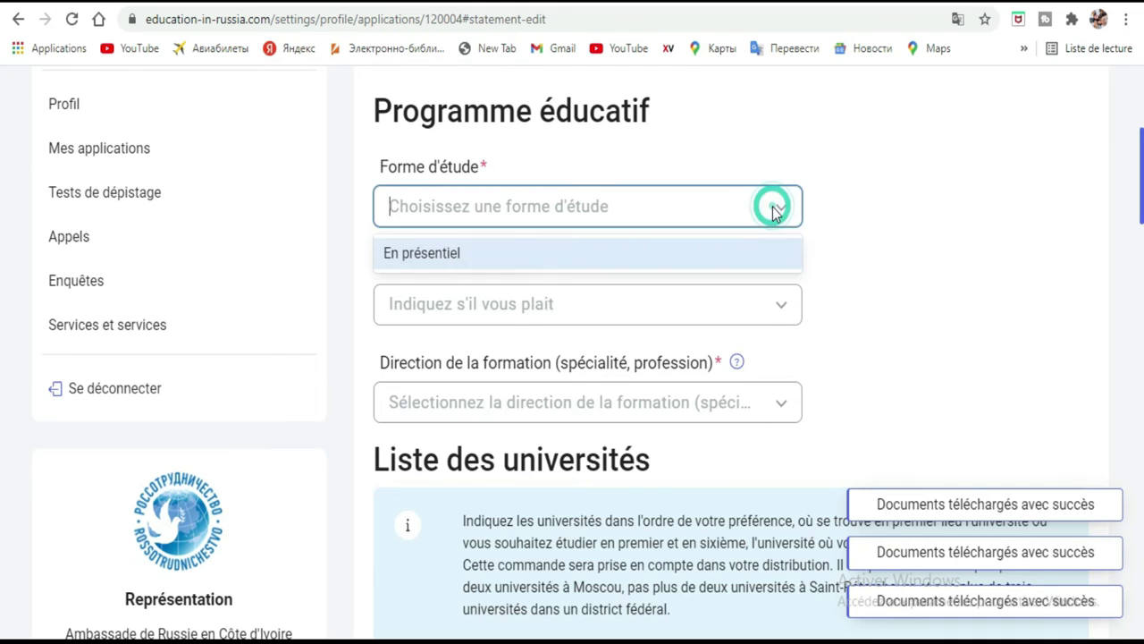
left_click(663, 255)
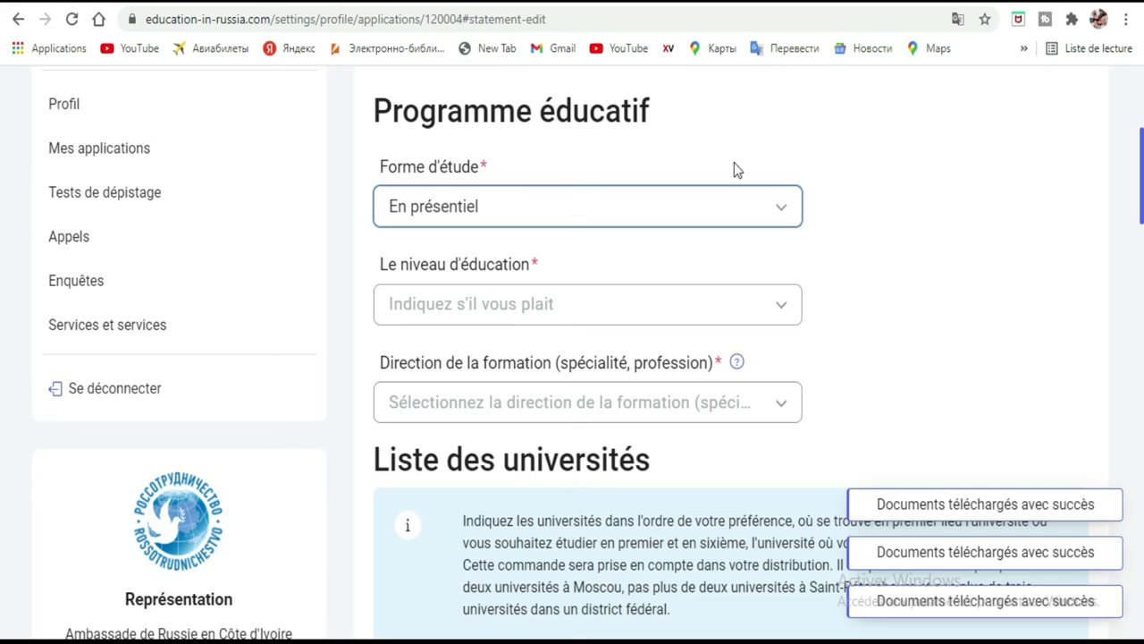
left_click(734, 302)
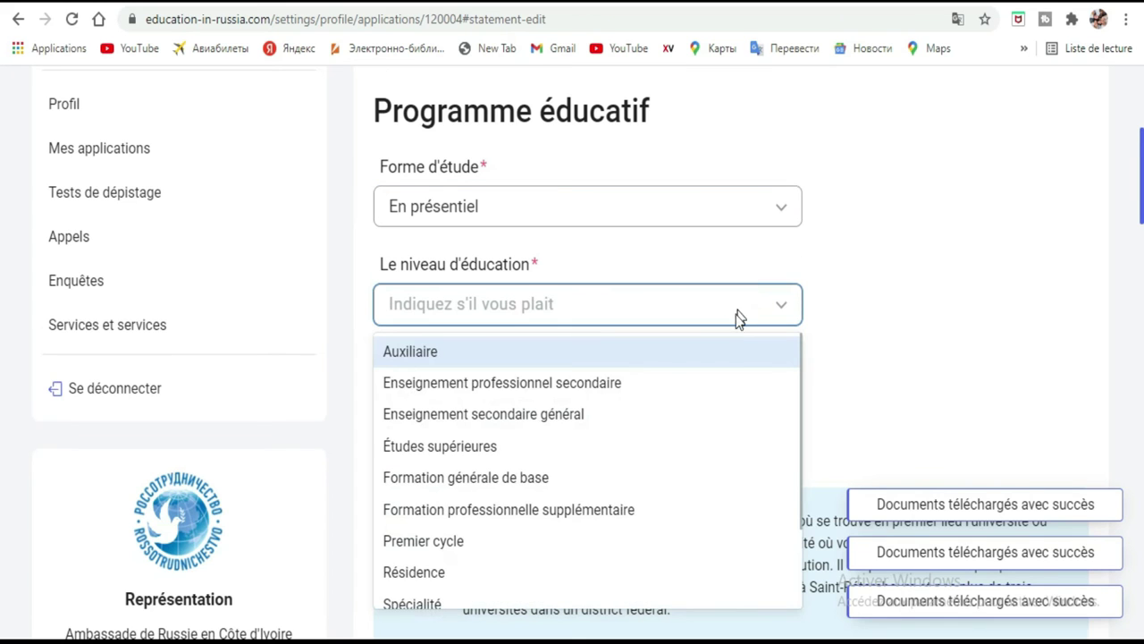
scroll(706, 331, "down", 2)
left_click(644, 356)
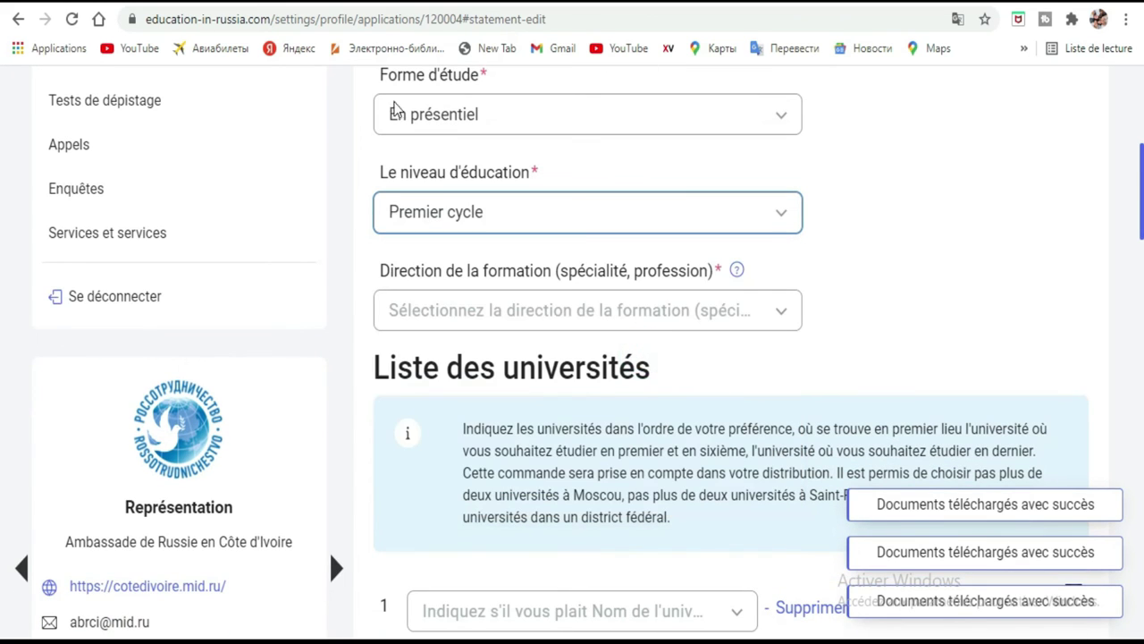
left_click(775, 313)
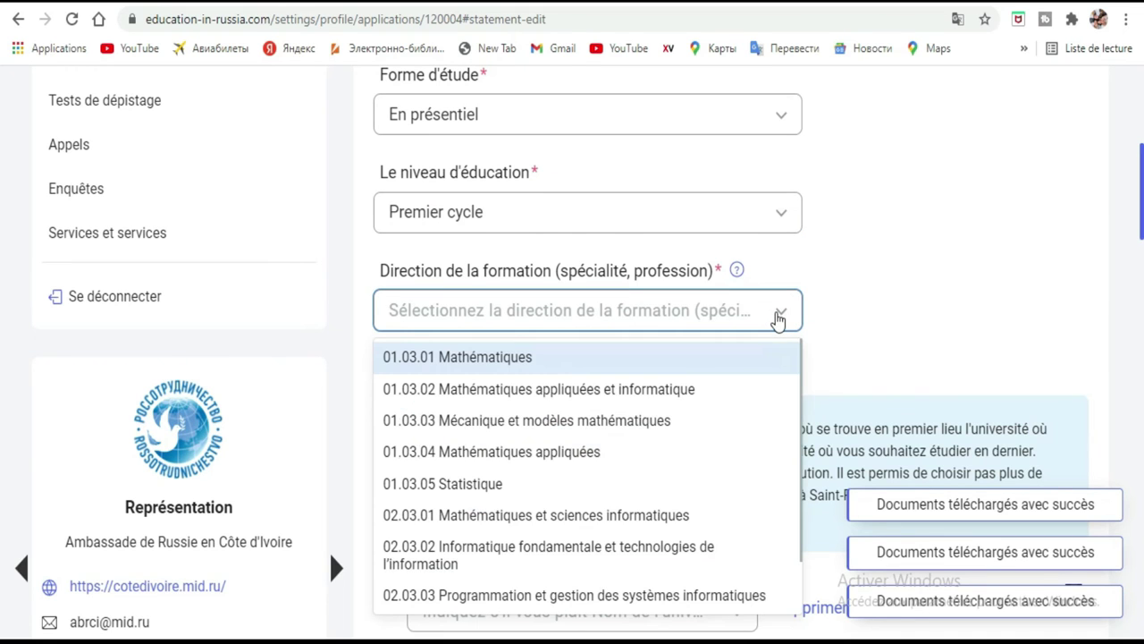
left_click(629, 451)
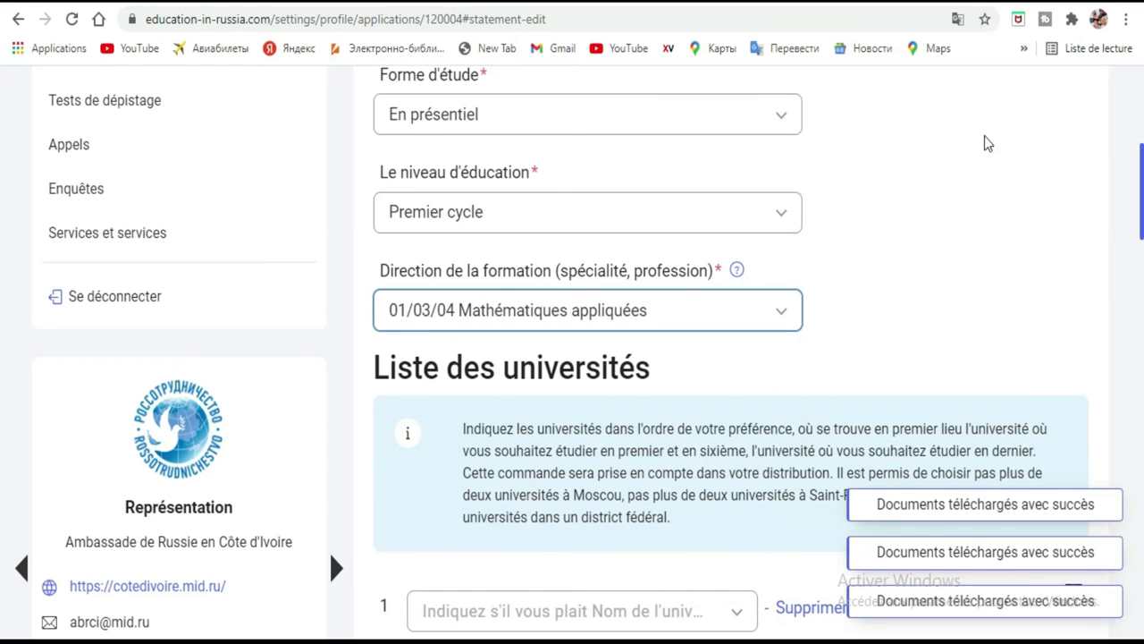
scroll(942, 152, "down", 3)
scroll(951, 148, "down", 2)
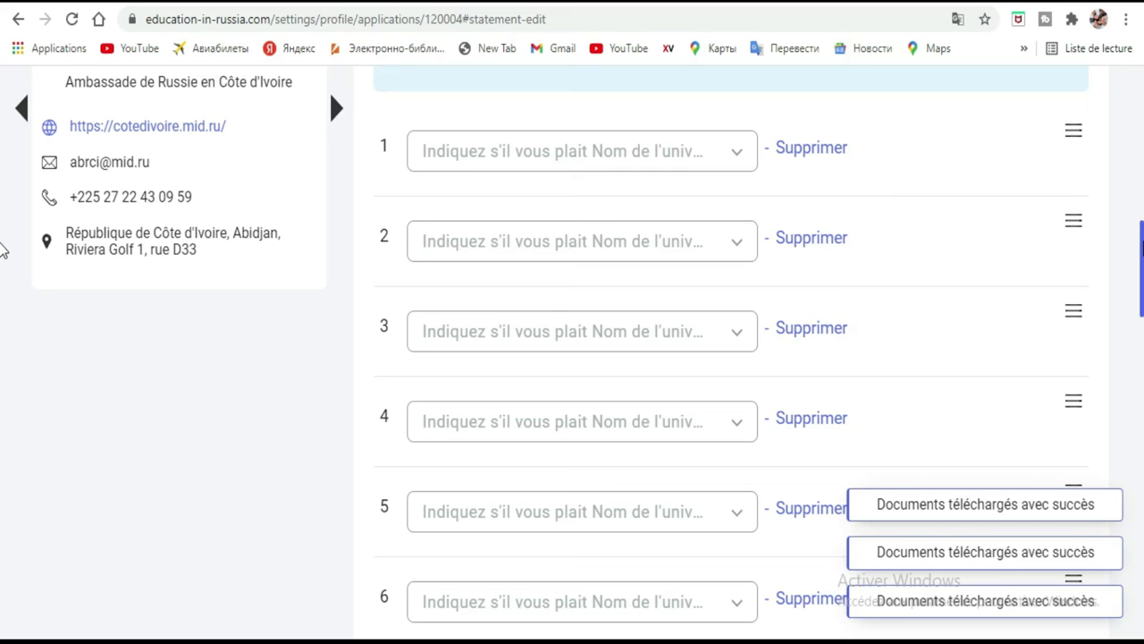
Step: Scroll to the bottom of the form and try continuing with 'Plus de longe'
scroll(3, 250, "up", 3)
scroll(3, 223, "down", 2)
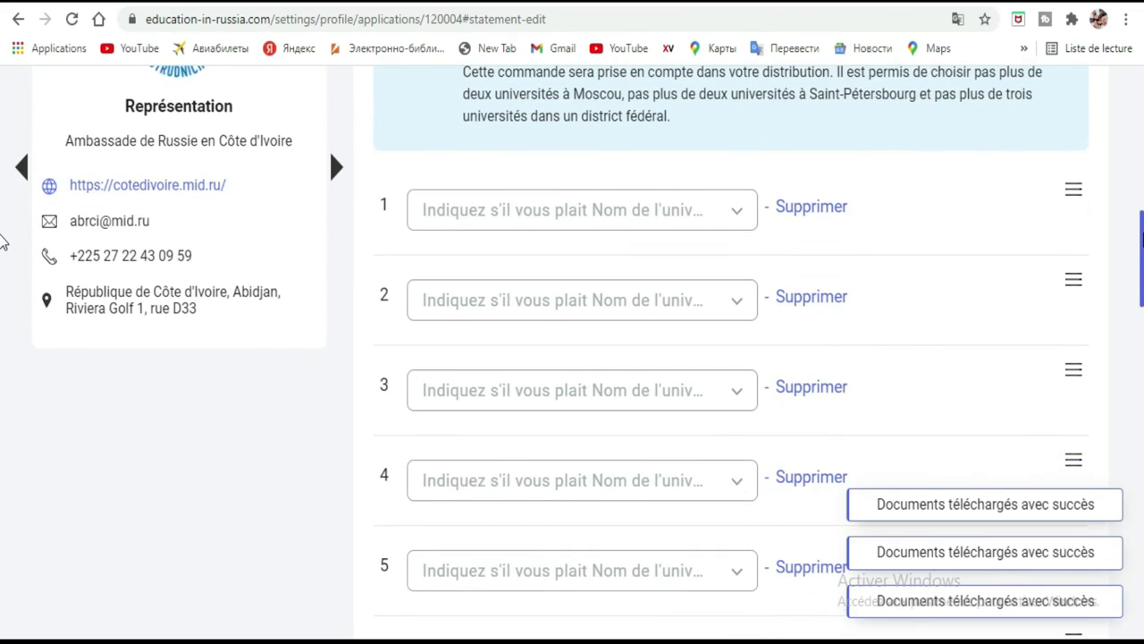
scroll(3, 241, "down", 1)
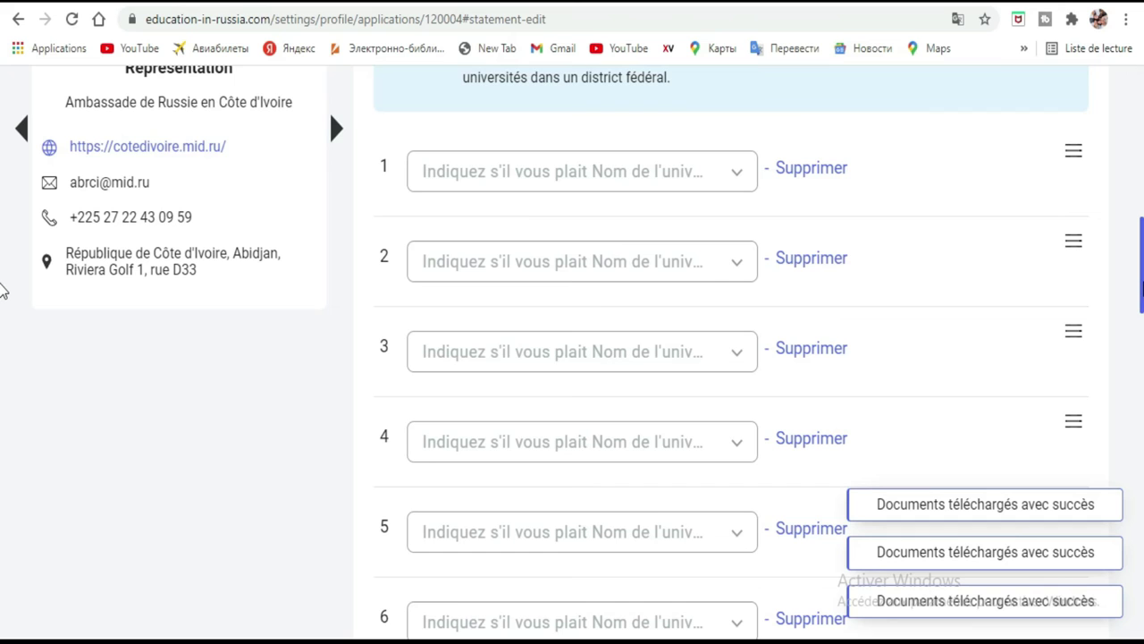
scroll(3, 286, "up", 6)
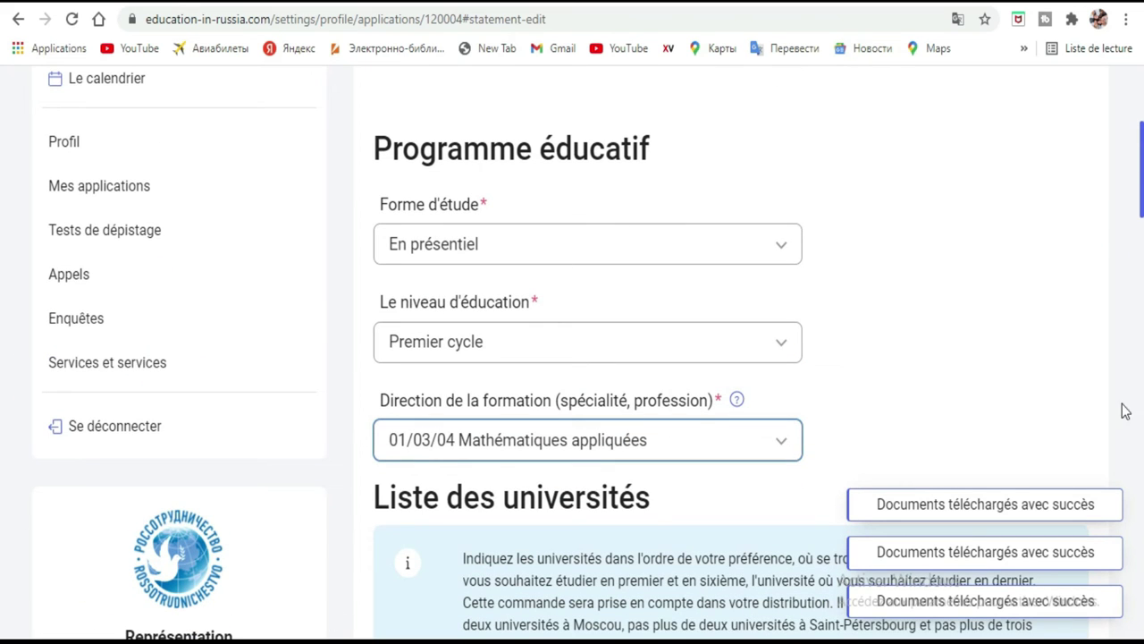
scroll(3, 219, "down", 15)
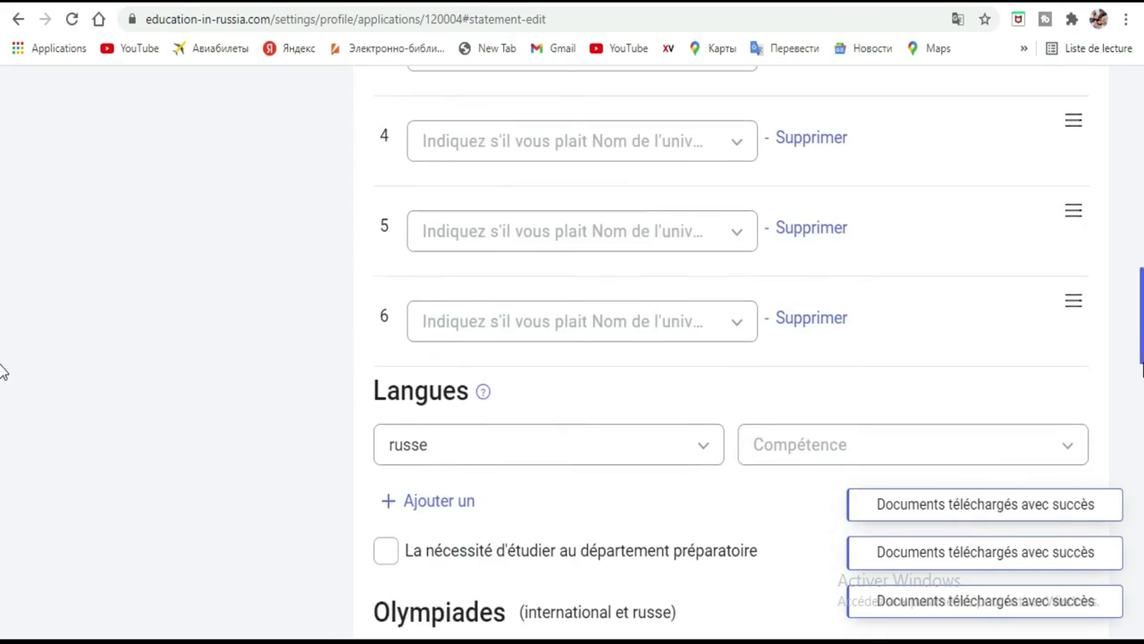
scroll(1135, 521, "down", 8)
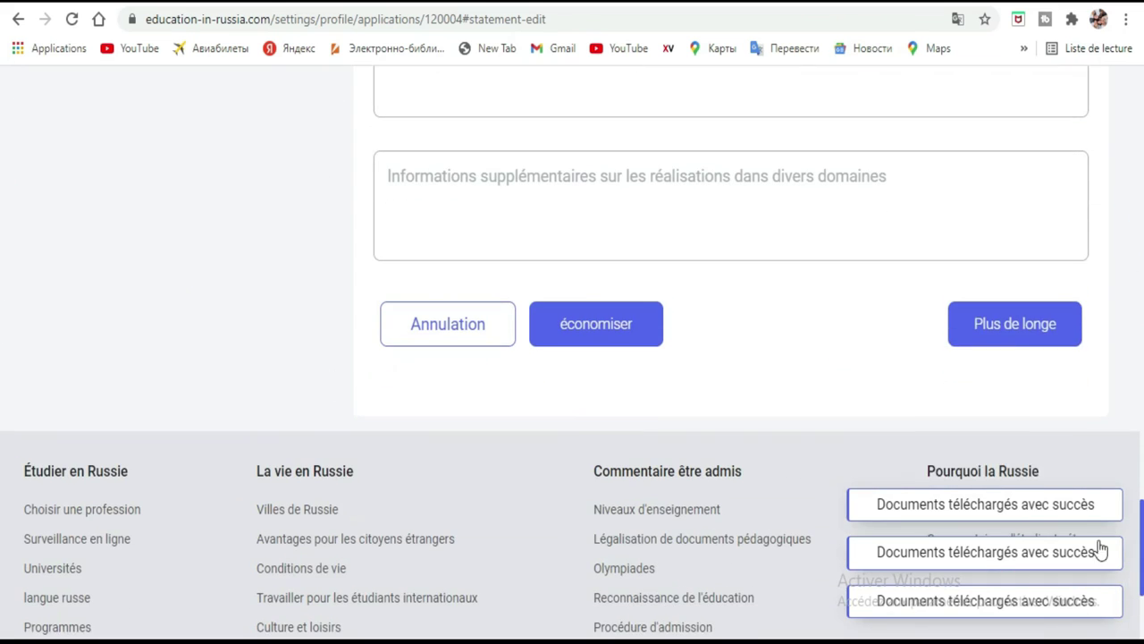
left_click(1044, 327)
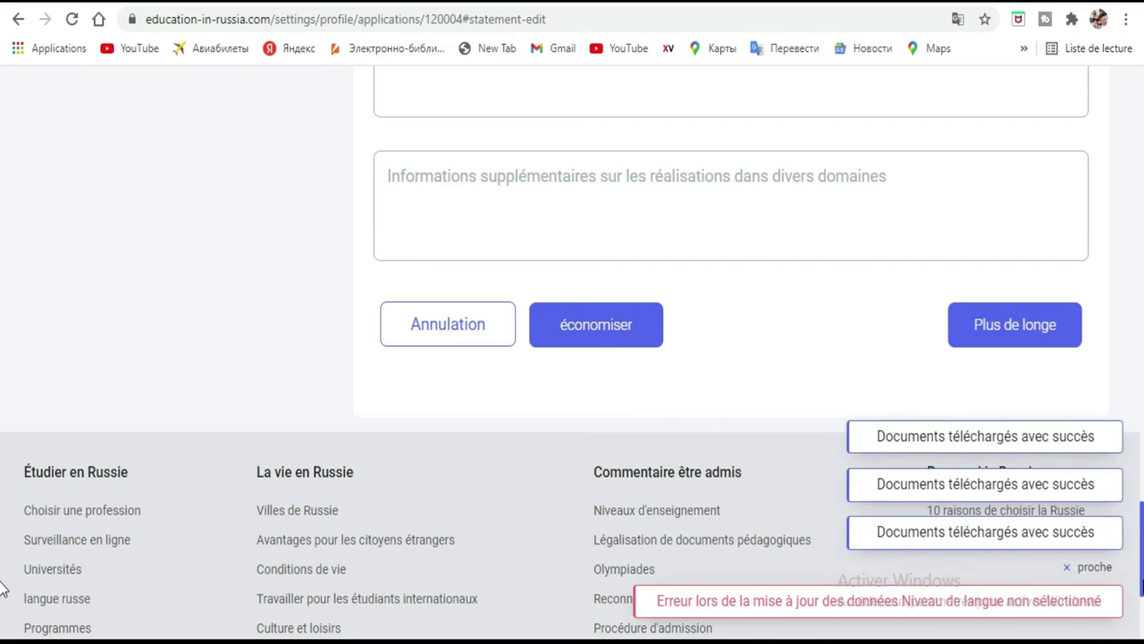
Step: Scroll back up to review the flagged language level and first university fields
left_click_drag(2, 562, 3, 228)
scroll(2, 228, "up", 5)
scroll(3, 228, "up", 5)
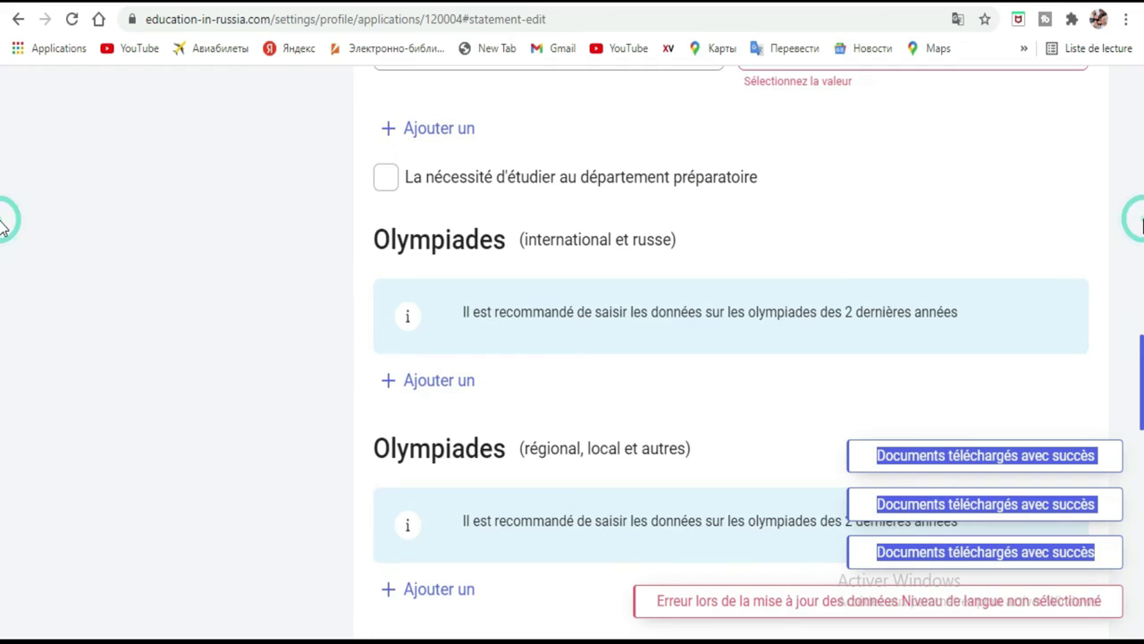
scroll(2, 178, "up", 5)
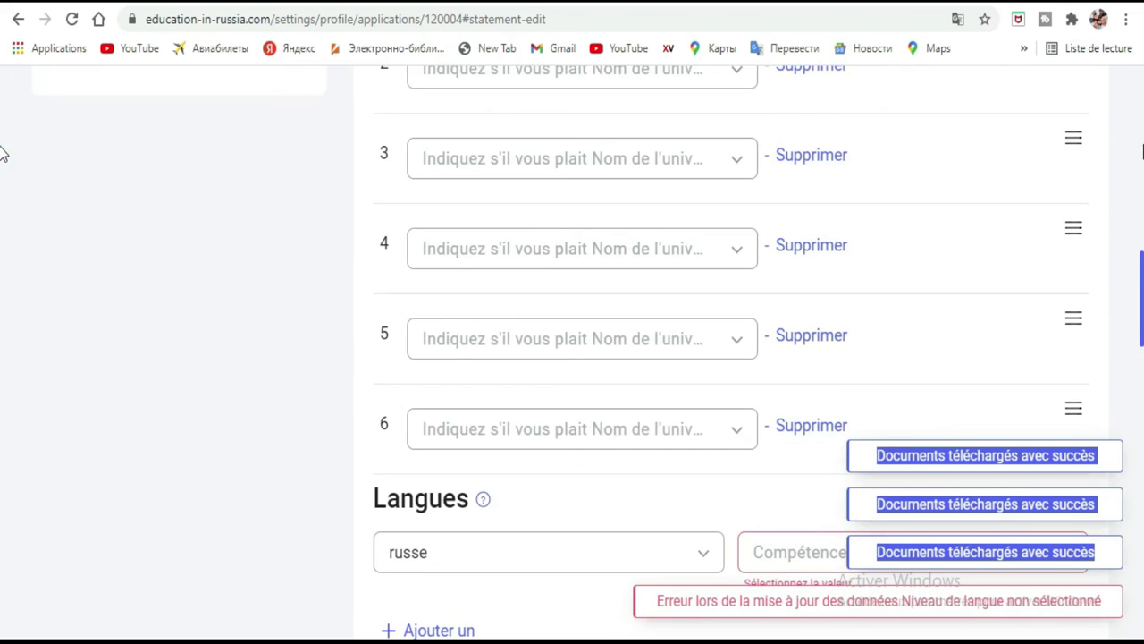
scroll(2, 308, "down", 4)
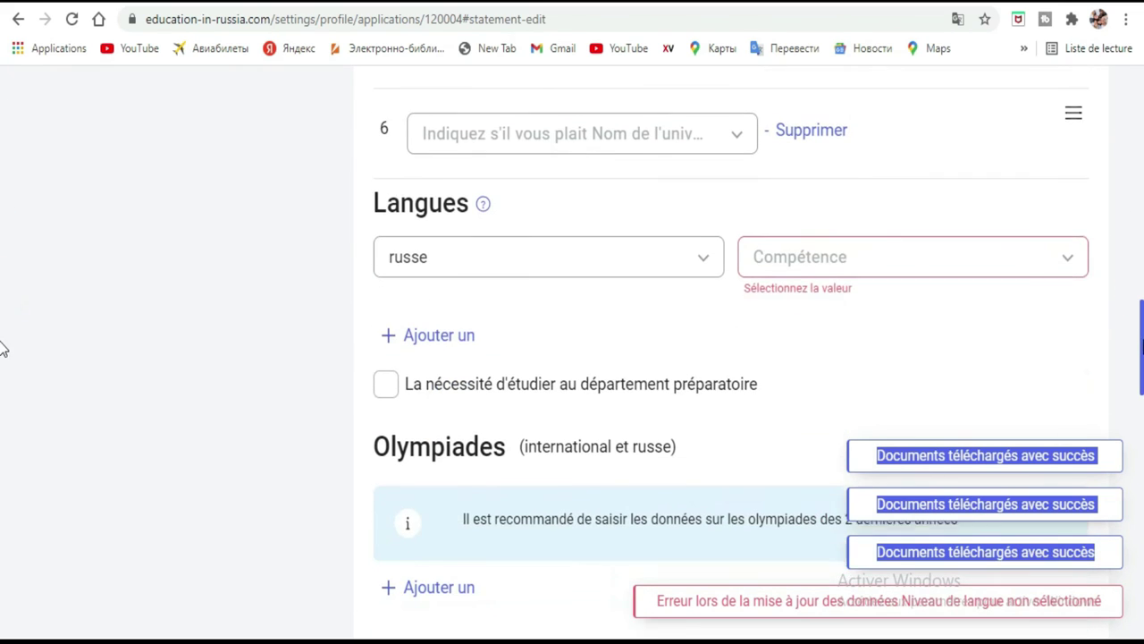
scroll(3, 277, "up", 5)
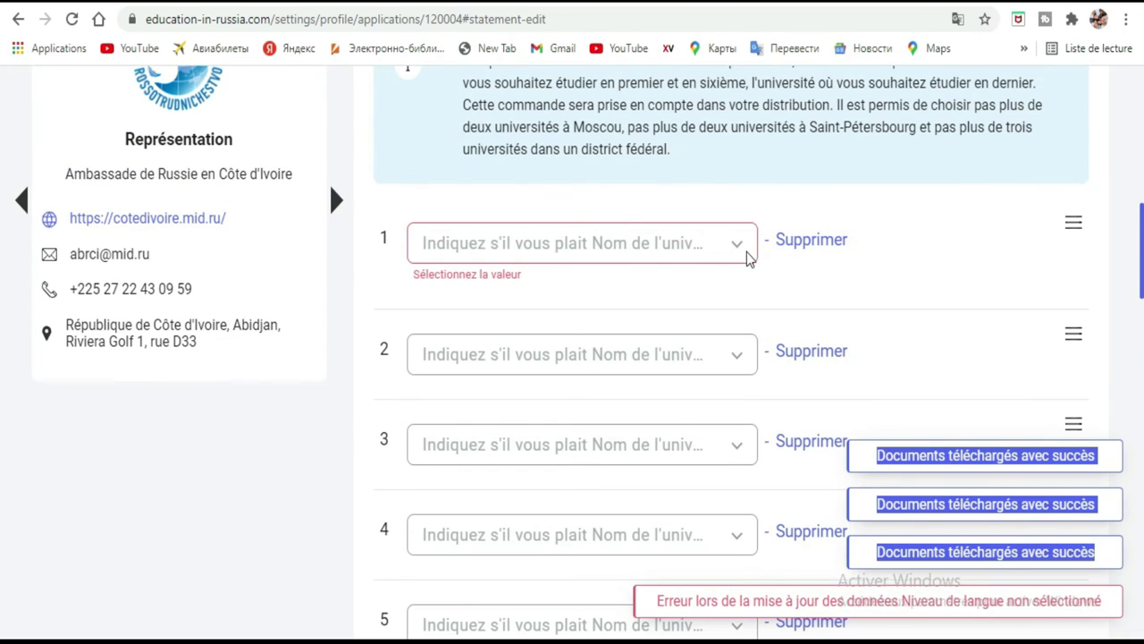
Step: Pick Université fédérale de l'Oural, MISiS and Université d'État de Penza as university choices 1–3
left_click(740, 246)
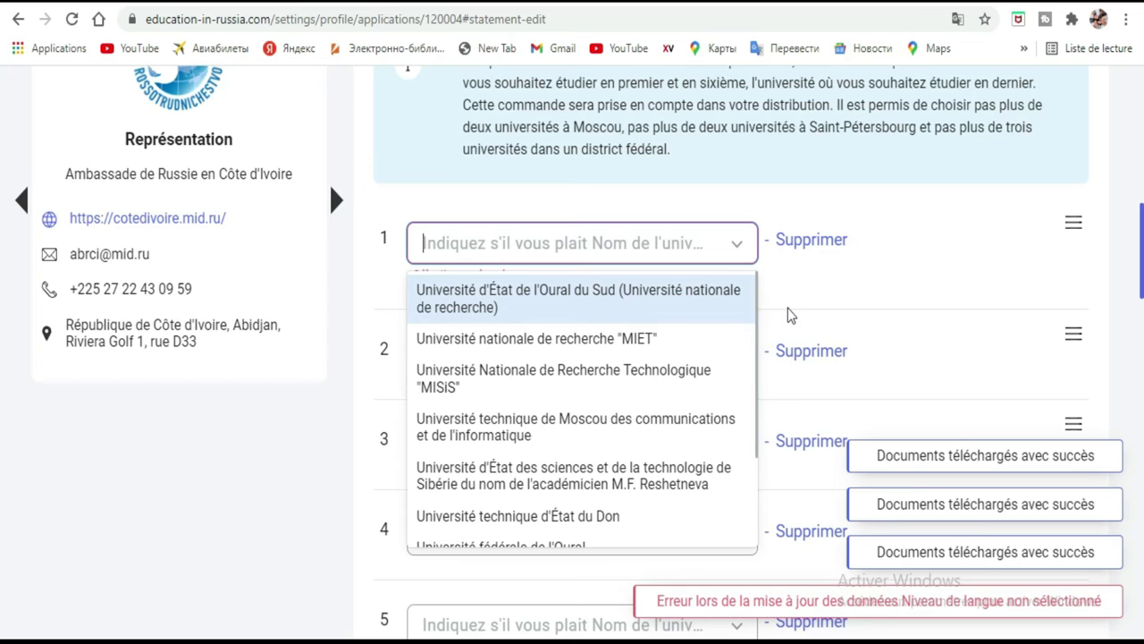
scroll(599, 338, "down", 3)
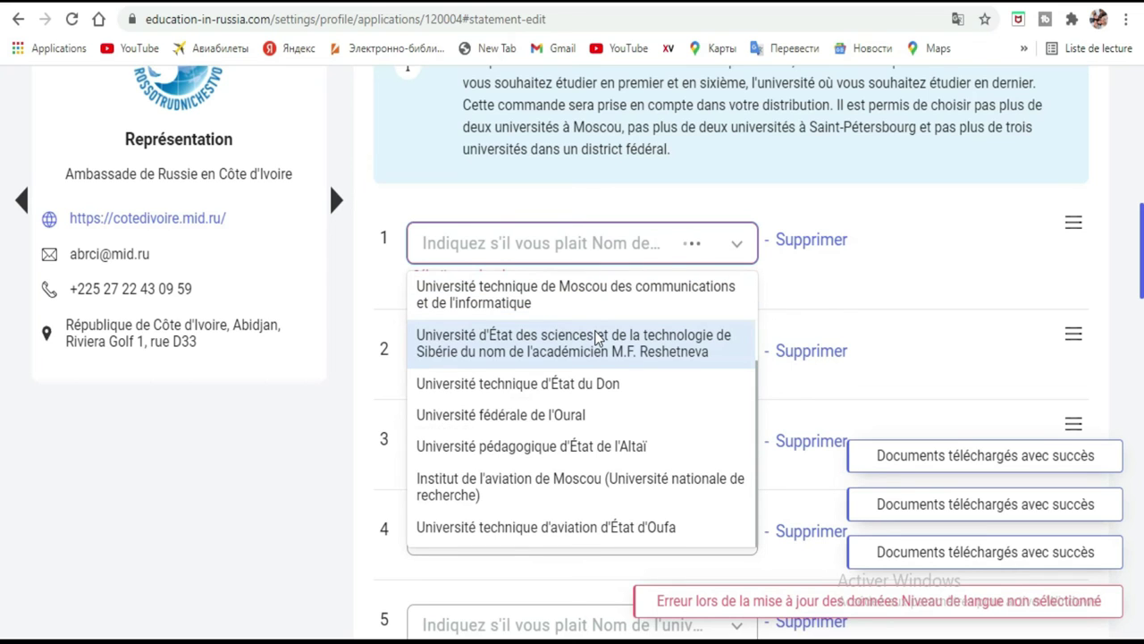
left_click(523, 429)
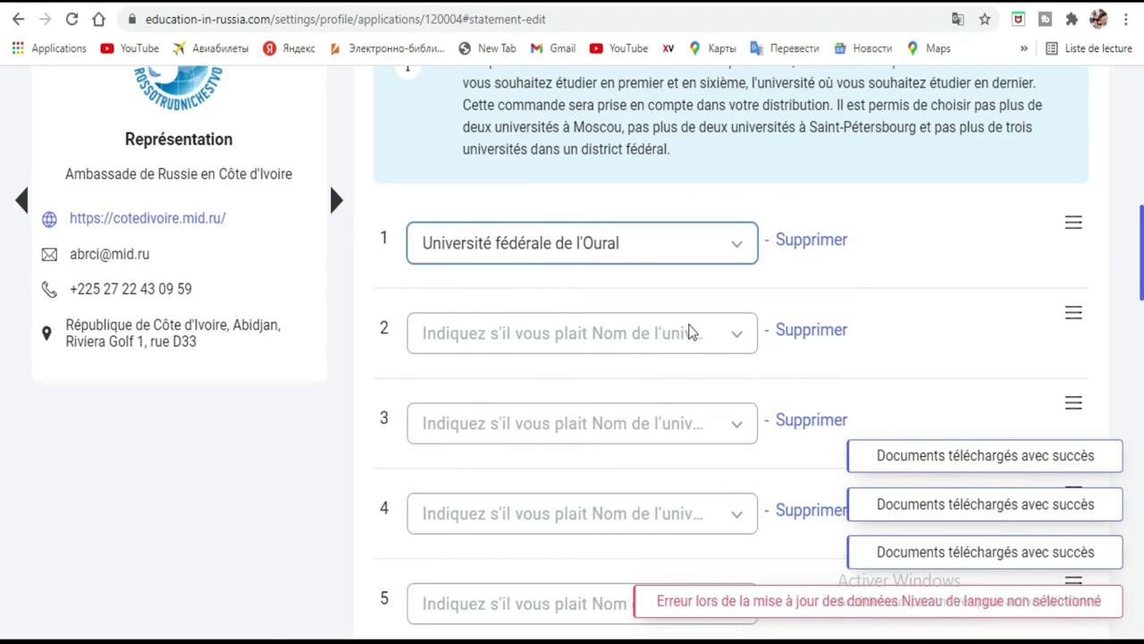
left_click(738, 340)
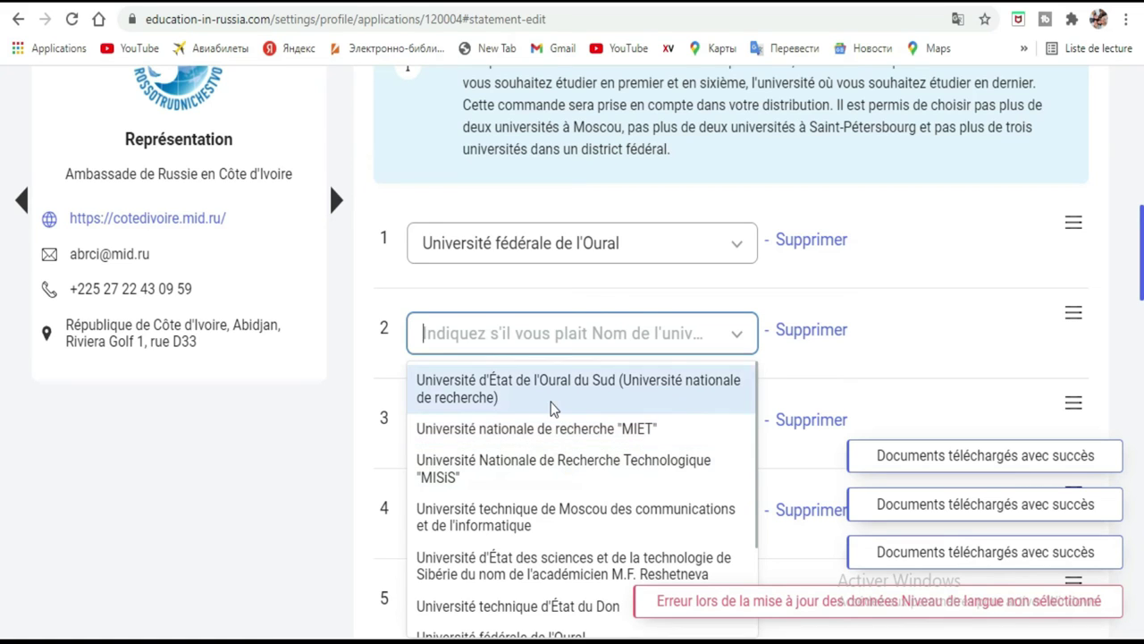
left_click(542, 465)
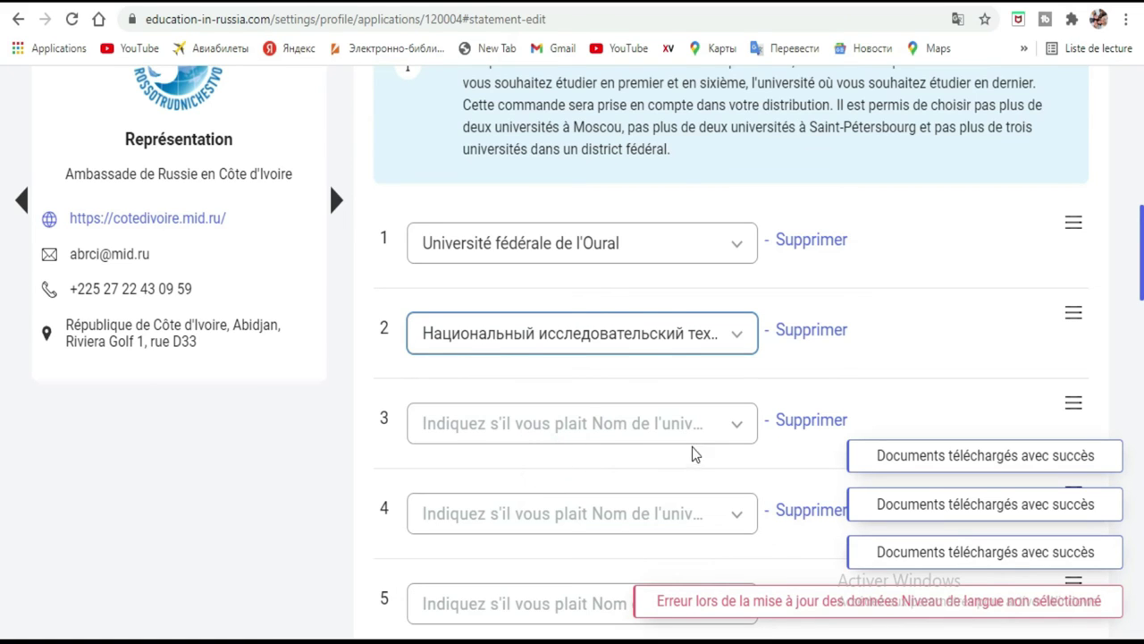
left_click(738, 429)
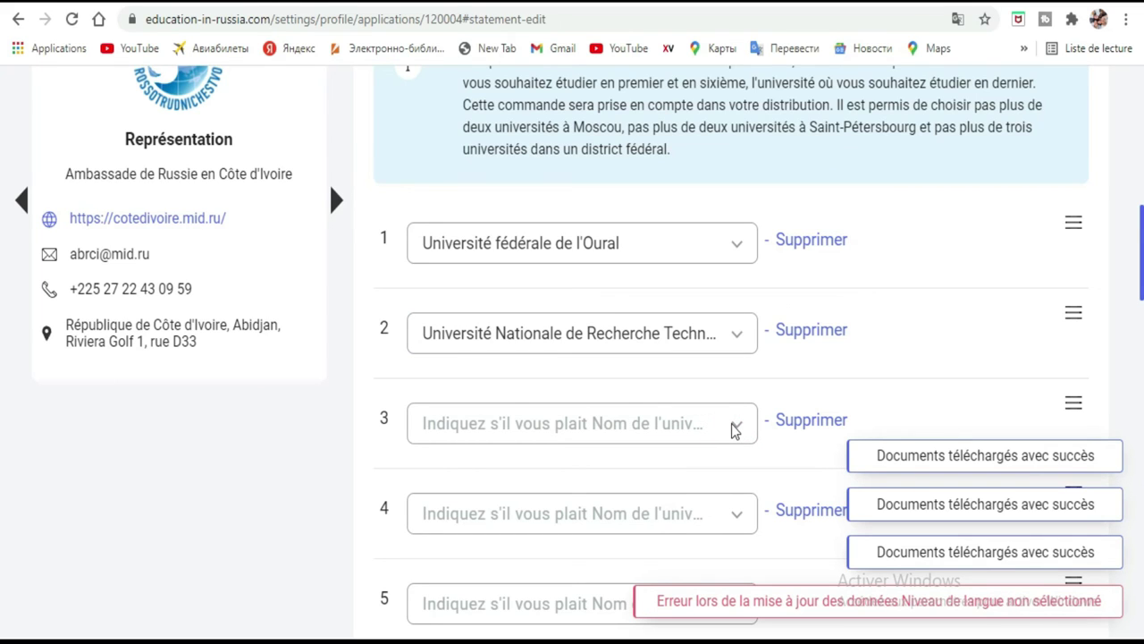
left_click(735, 427)
scroll(3, 268, "down", 3)
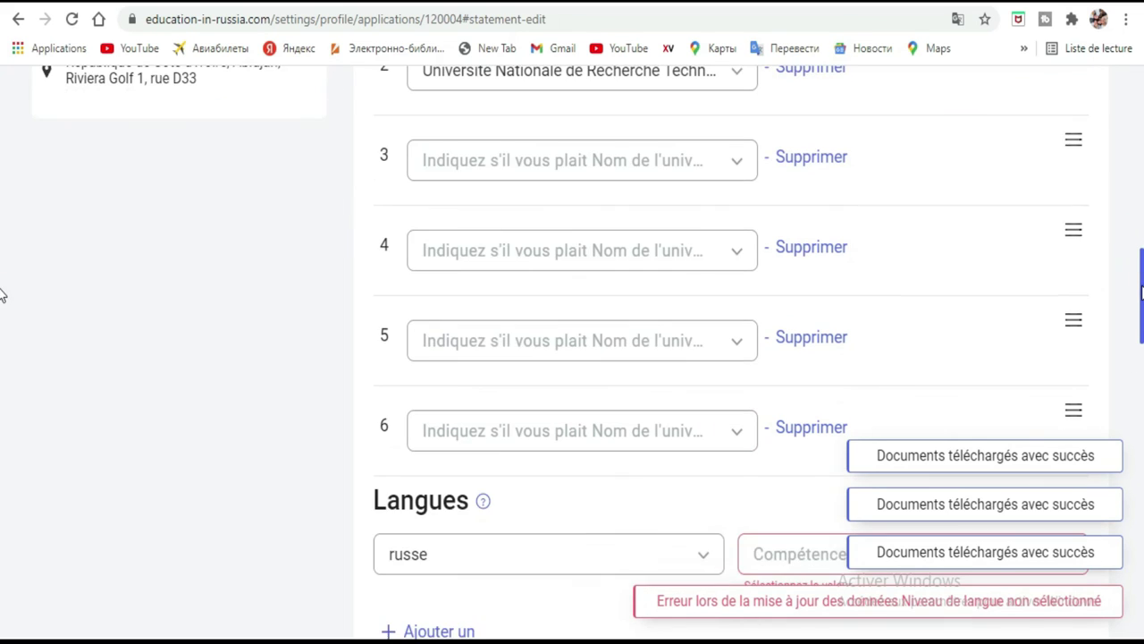
scroll(733, 135, "up", 1)
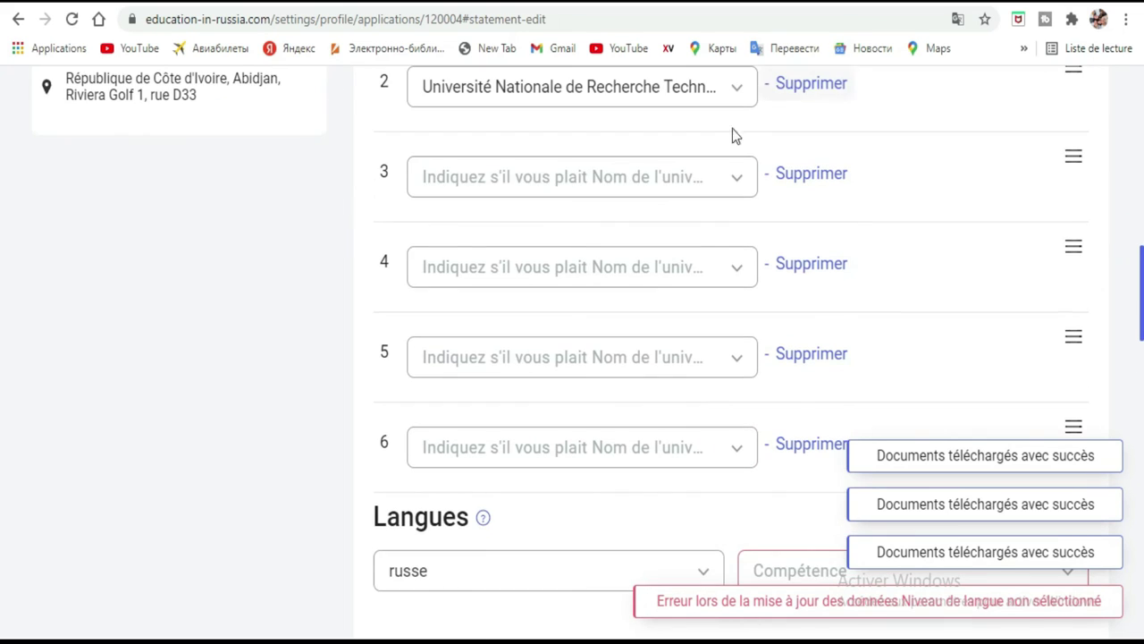
left_click(741, 178)
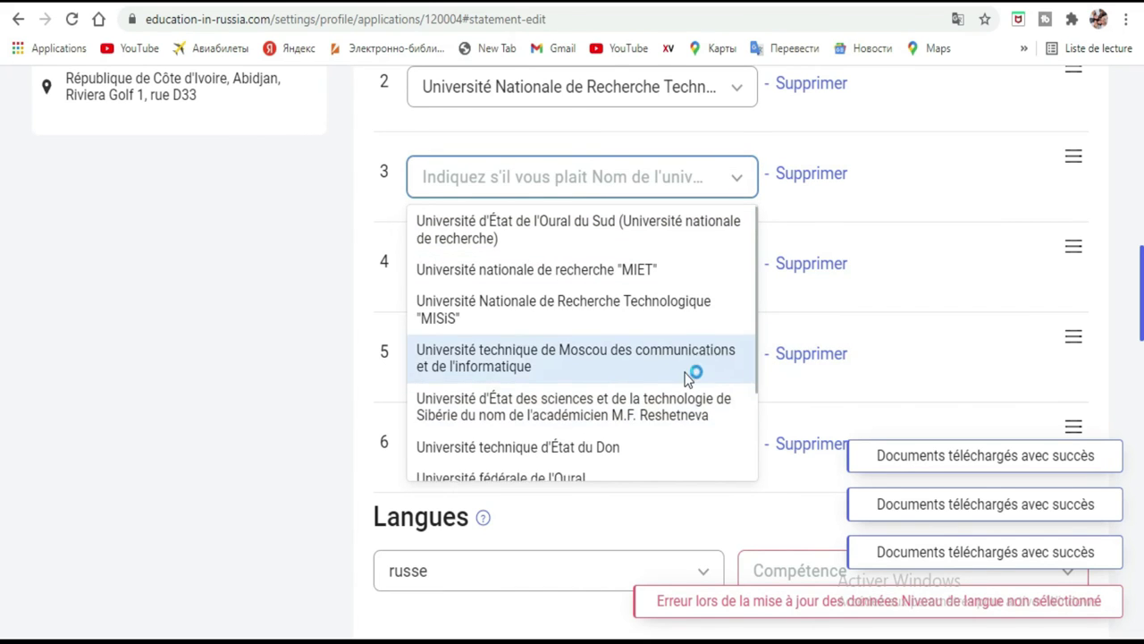
scroll(684, 375, "down", 2)
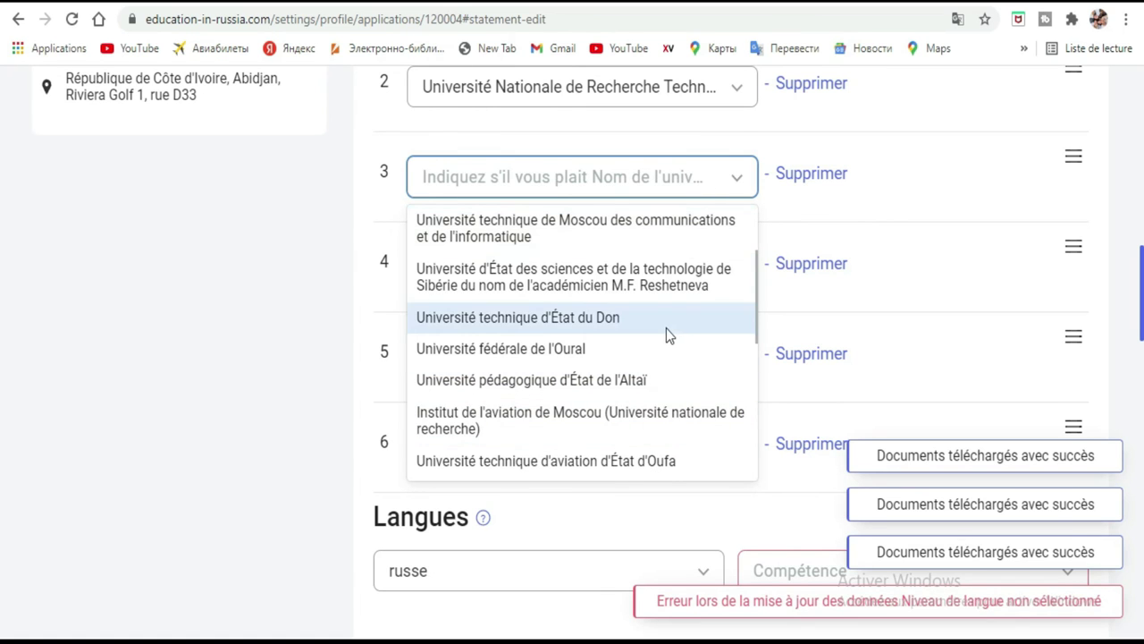
scroll(666, 328, "down", 3)
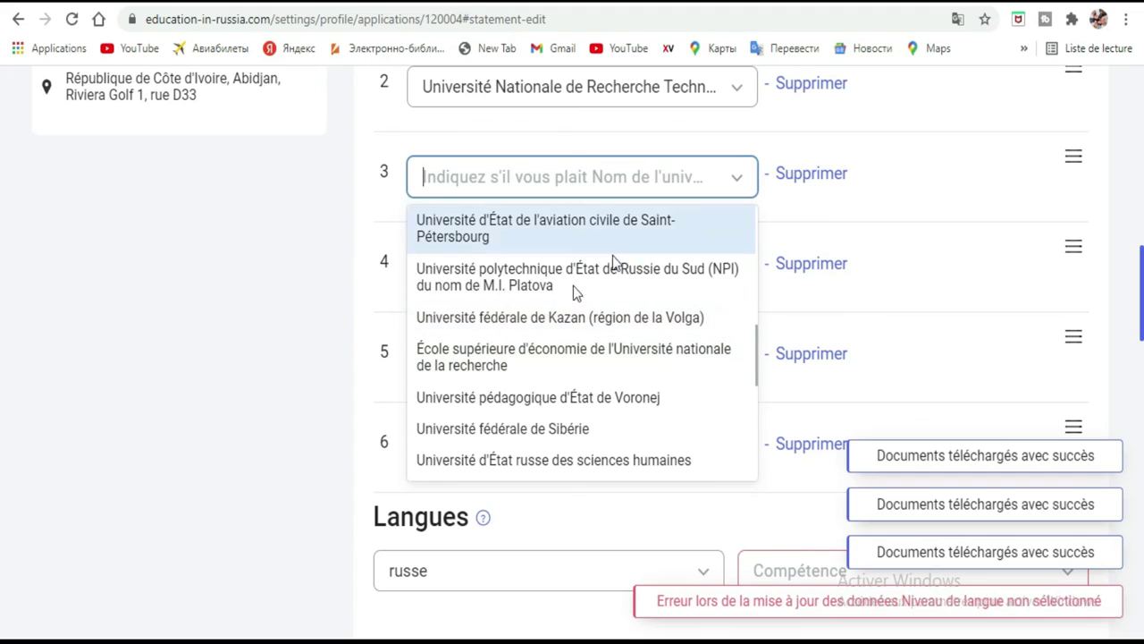
scroll(560, 364, "down", 3)
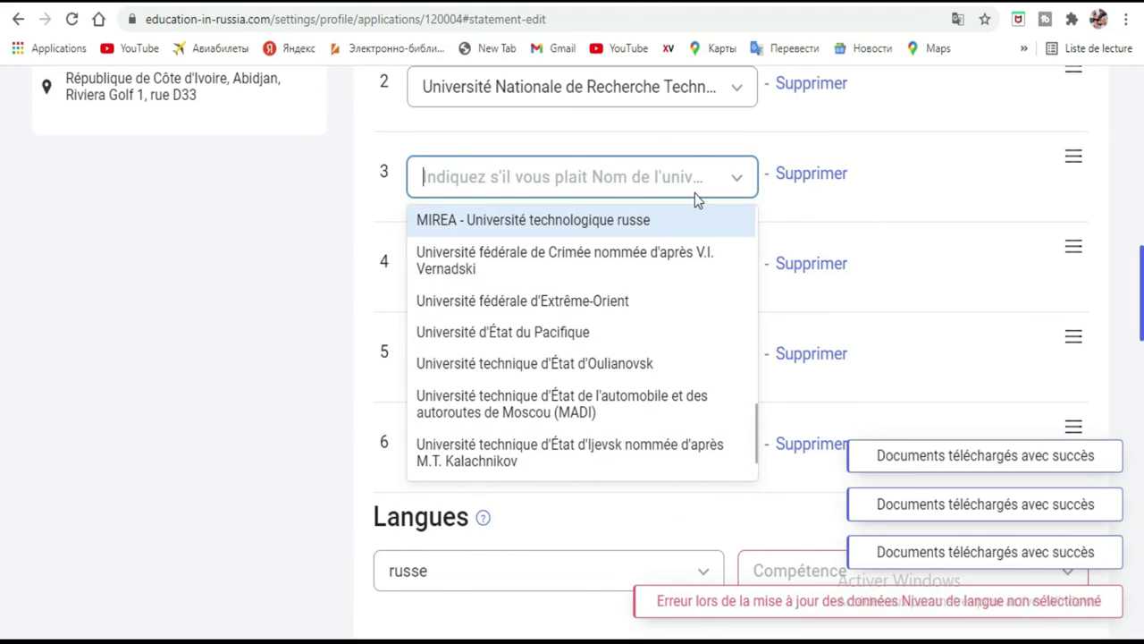
scroll(623, 339, "down", 1)
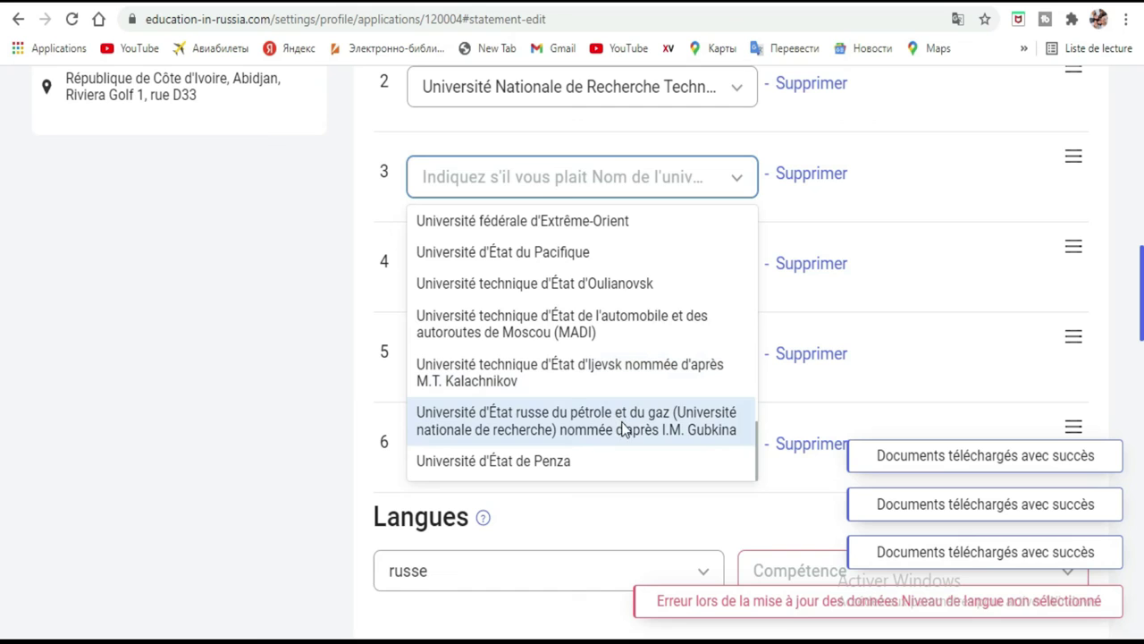
left_click(540, 463)
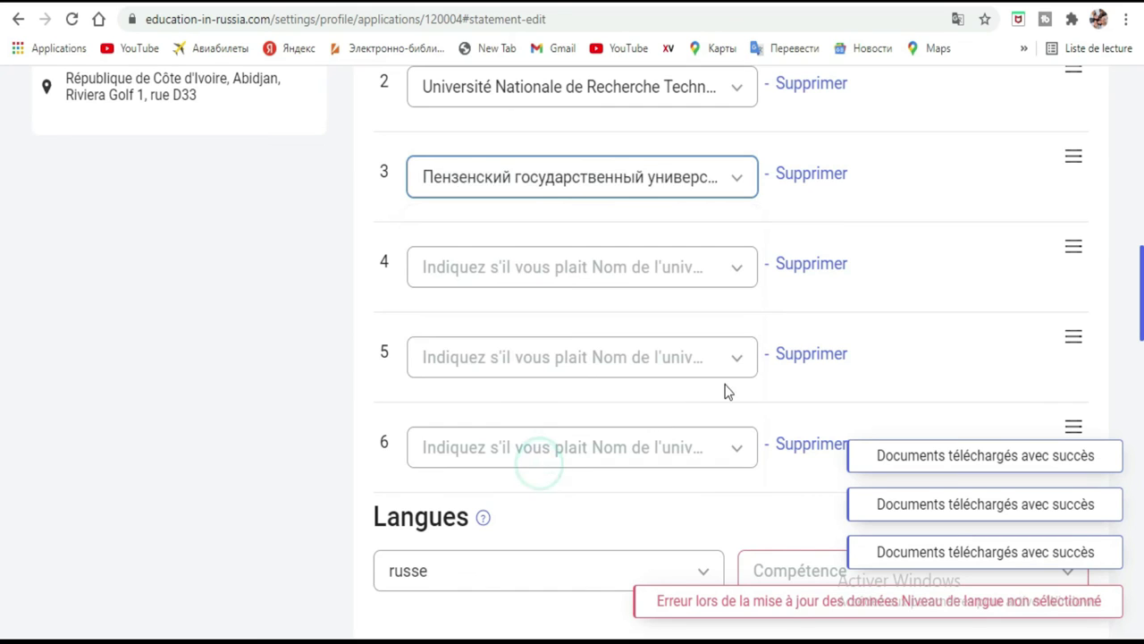
Step: Pick MIET, the Moscow communications university and Université technique d'État du Don as choices 4–6
left_click(696, 274)
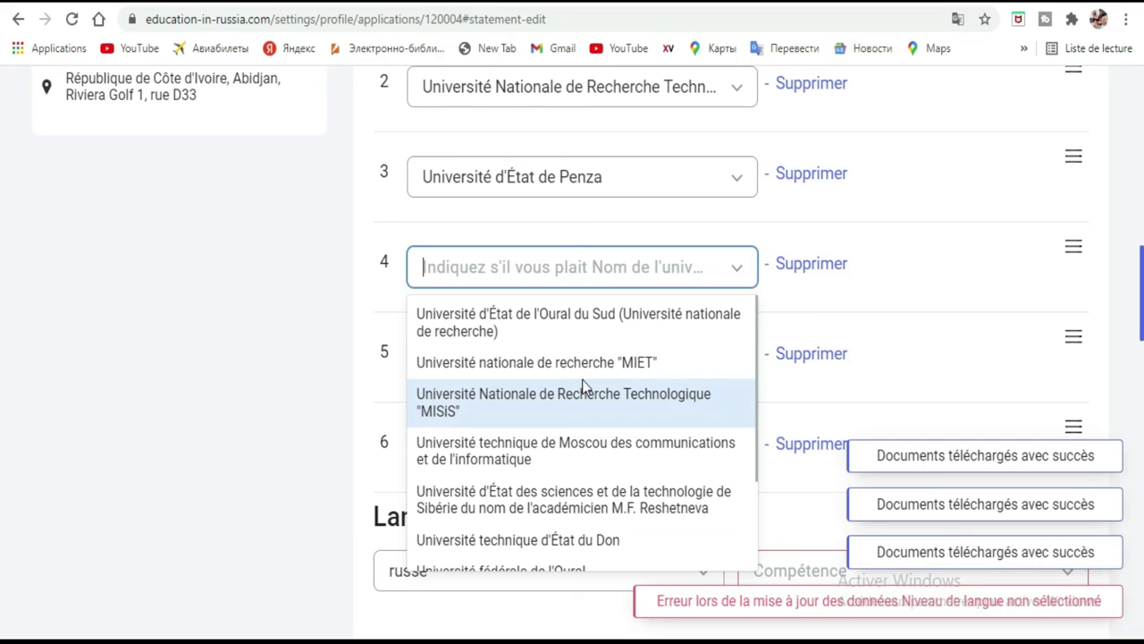
left_click(630, 367)
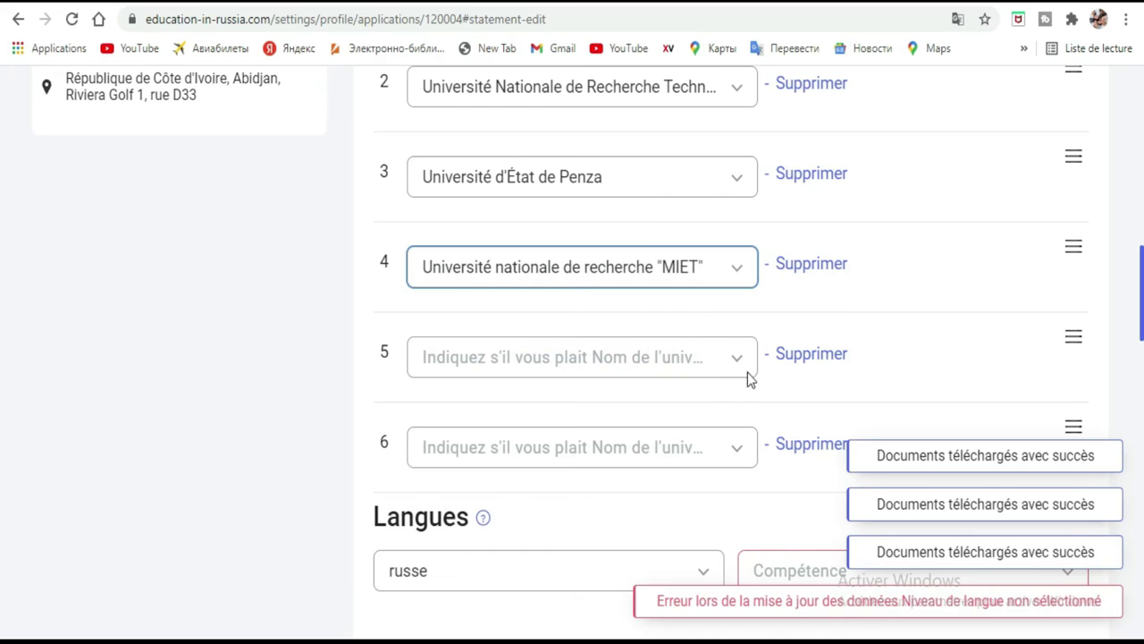
left_click(740, 368)
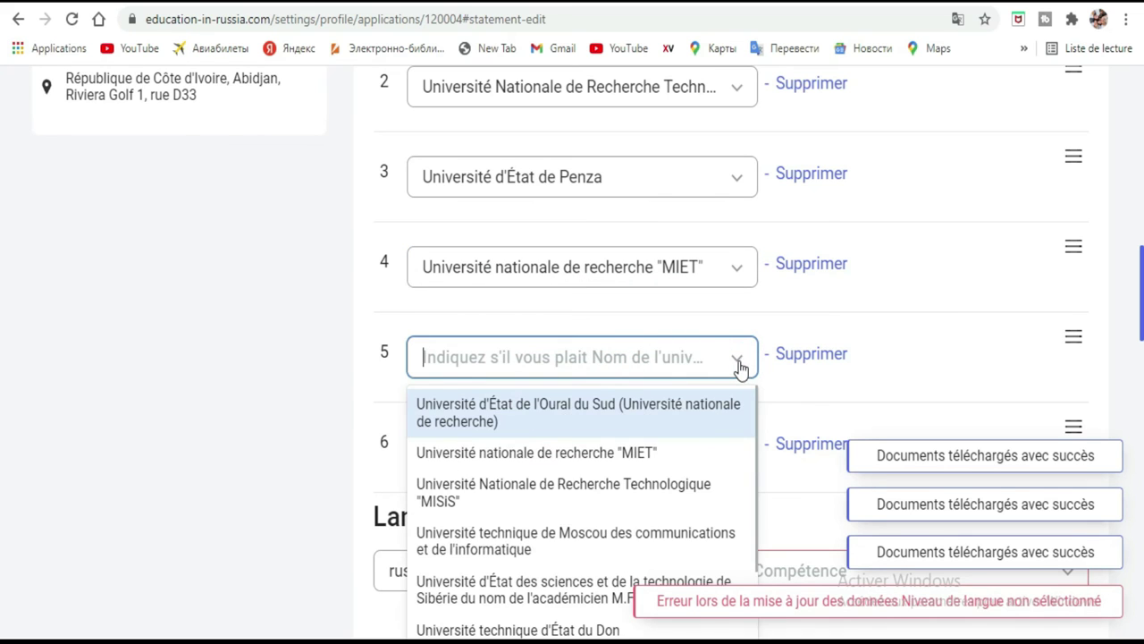
scroll(537, 457, "down", 3)
left_click(567, 411)
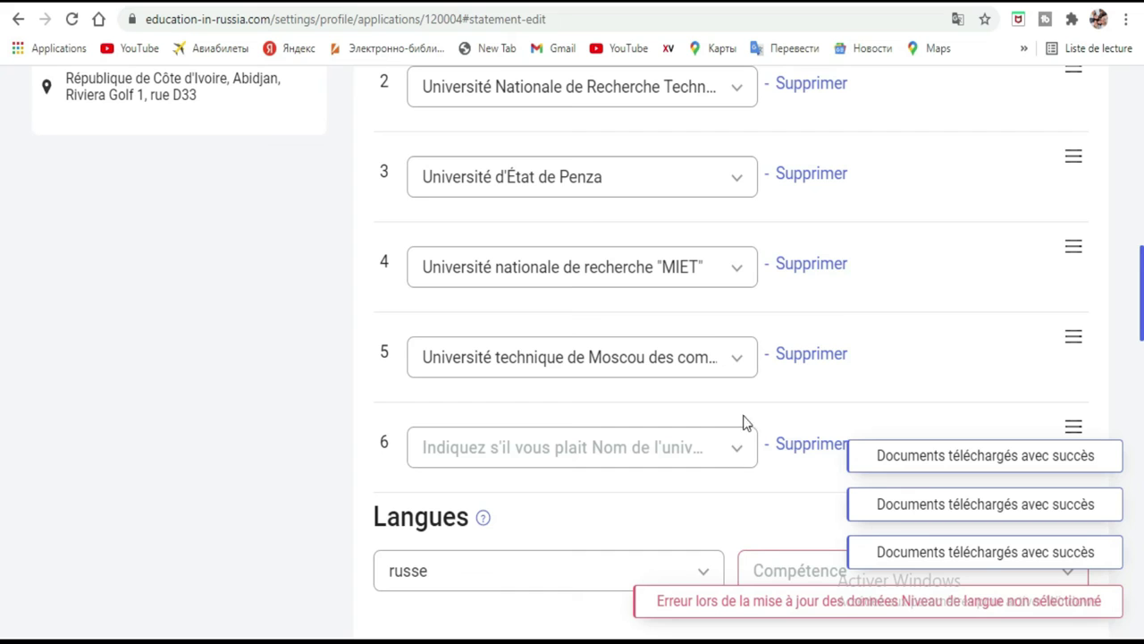
scroll(715, 340, "down", 4)
scroll(738, 300, "up", 2)
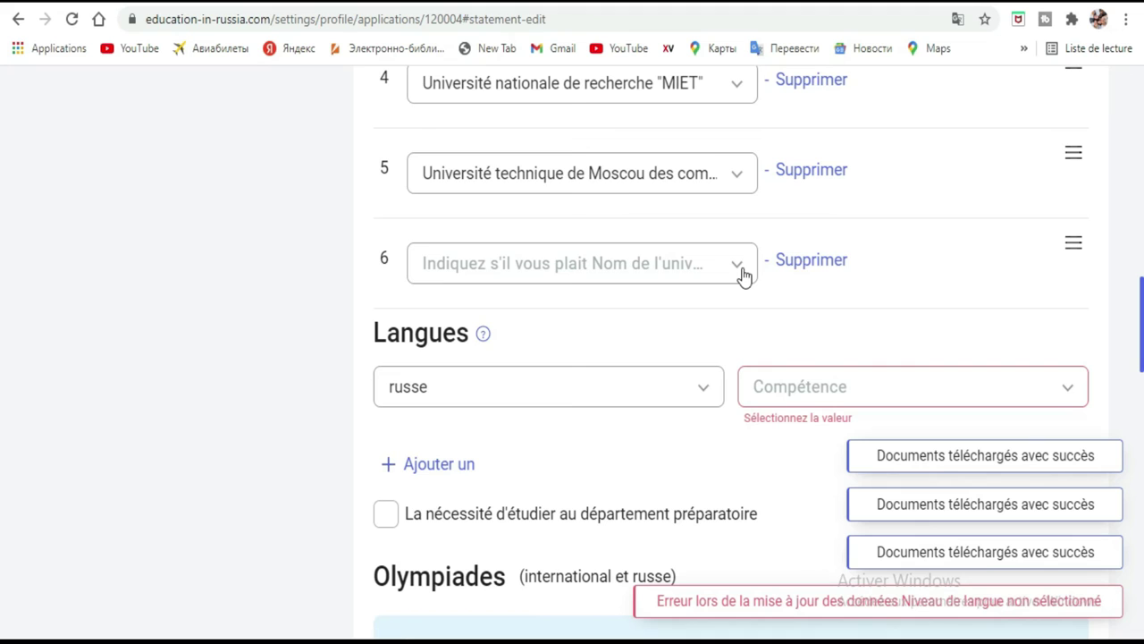
left_click(739, 268)
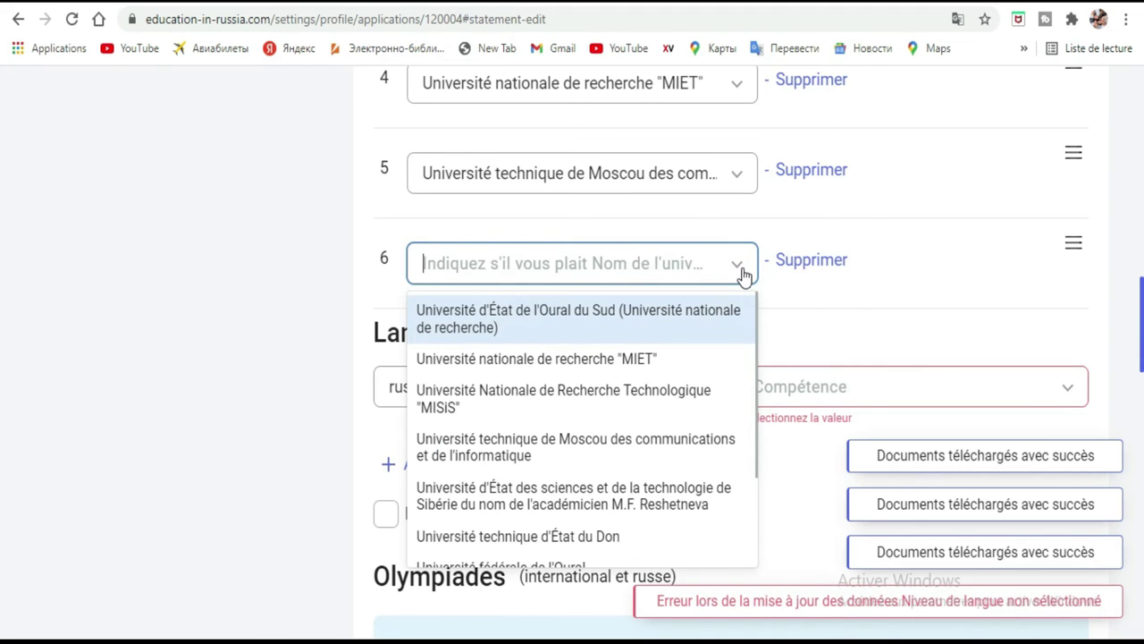
scroll(642, 372, "down", 3)
left_click(623, 404)
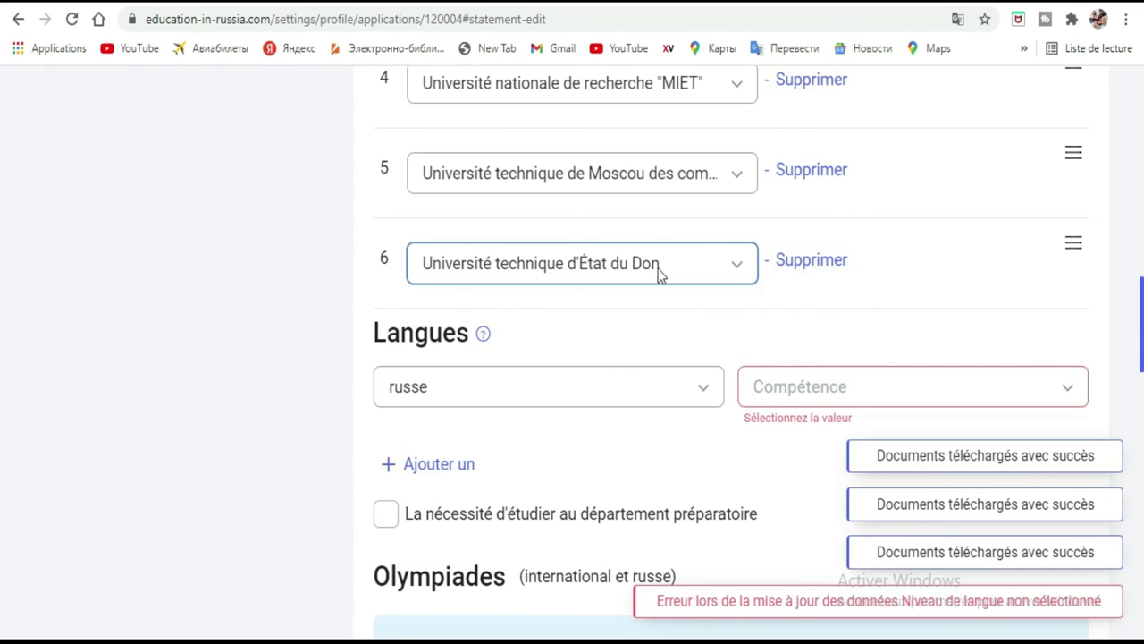
scroll(641, 275, "up", 4)
scroll(625, 273, "up", 2)
scroll(625, 273, "down", 6)
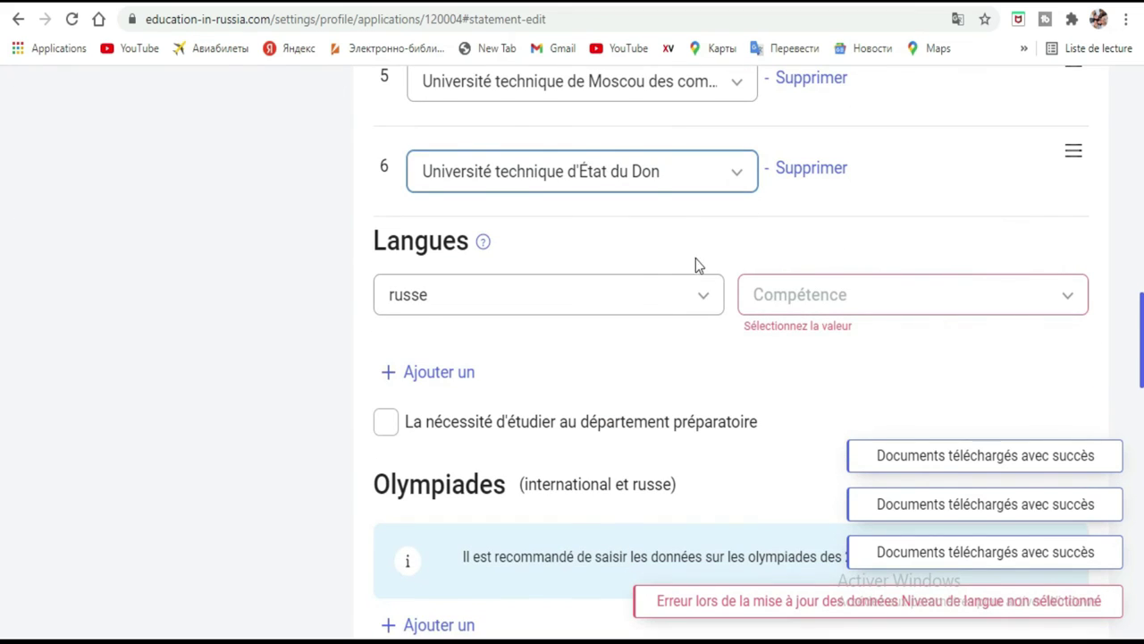
Step: Set Russian proficiency to 'Je ne maîtrise pas la langue' and add a second language row
left_click(1052, 291)
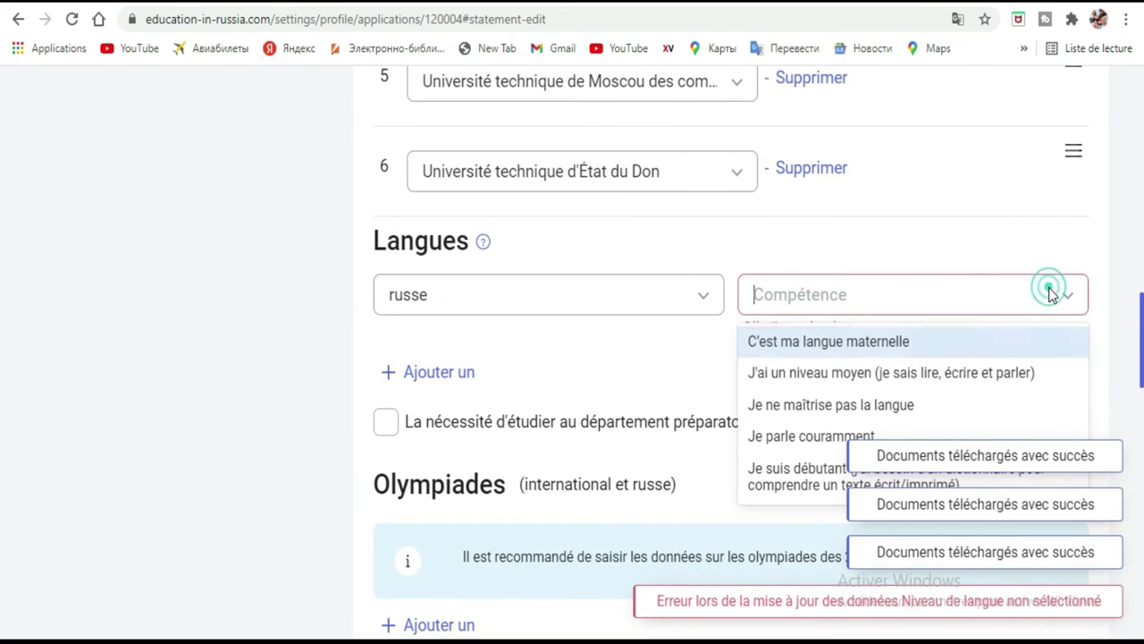
left_click(818, 407)
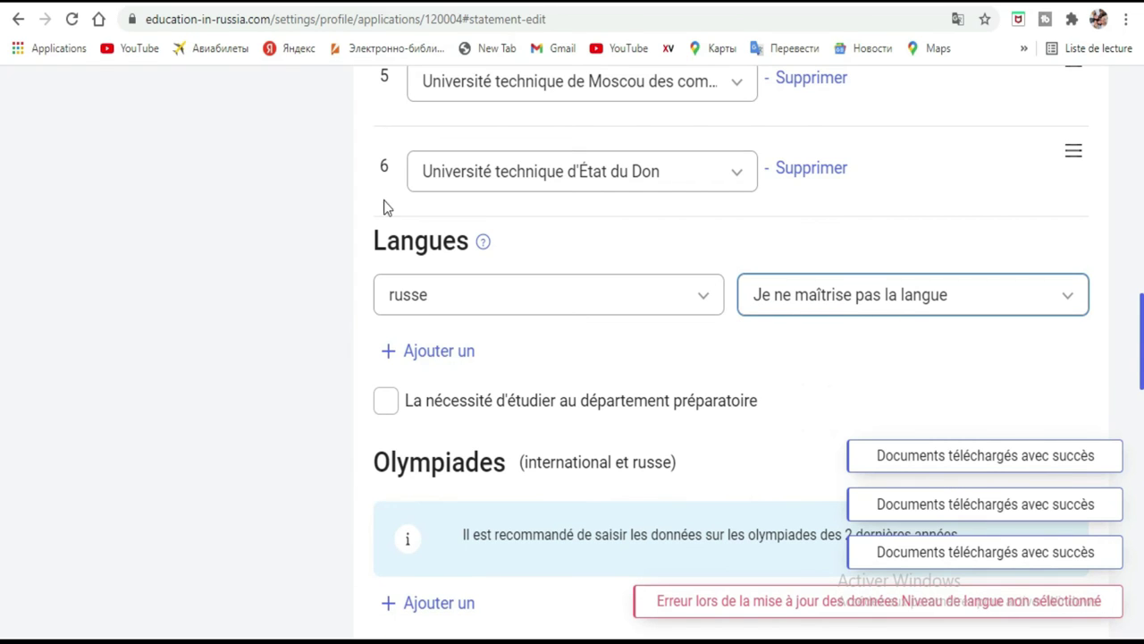
left_click(402, 352)
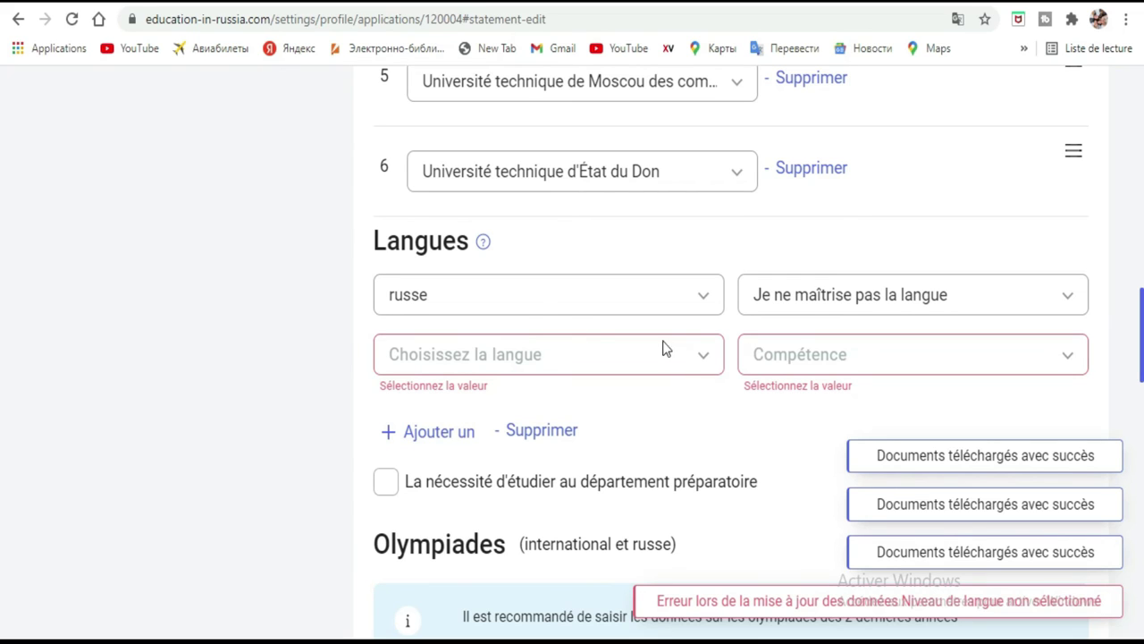
Step: Choose English from the 'Choisissez la langue' list for the second language row
left_click(697, 356)
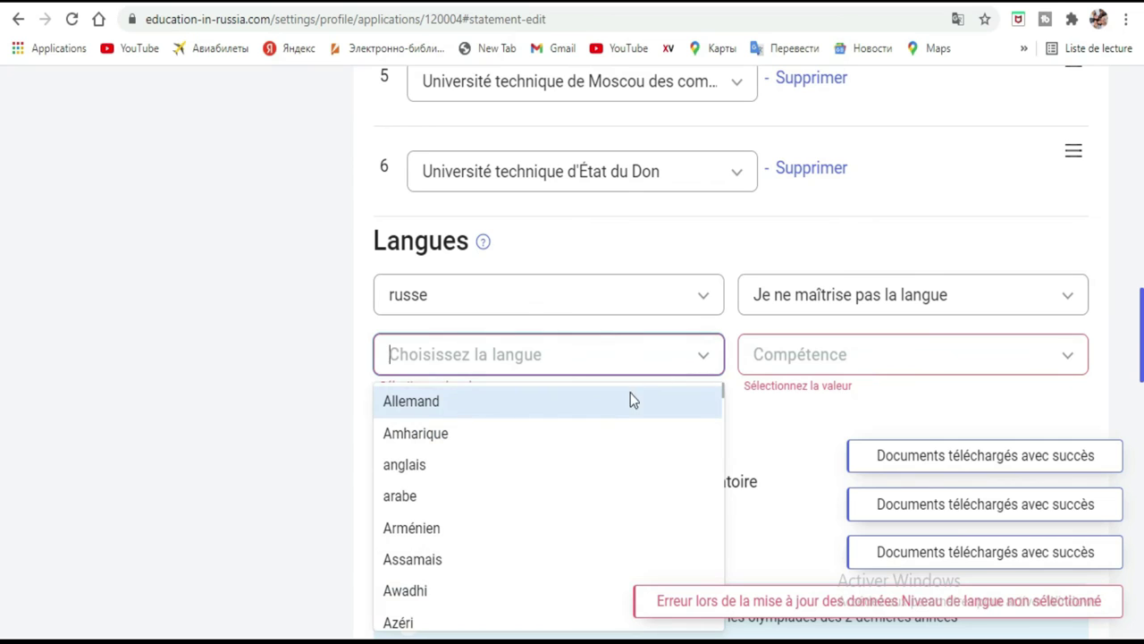
scroll(614, 418, "down", 10)
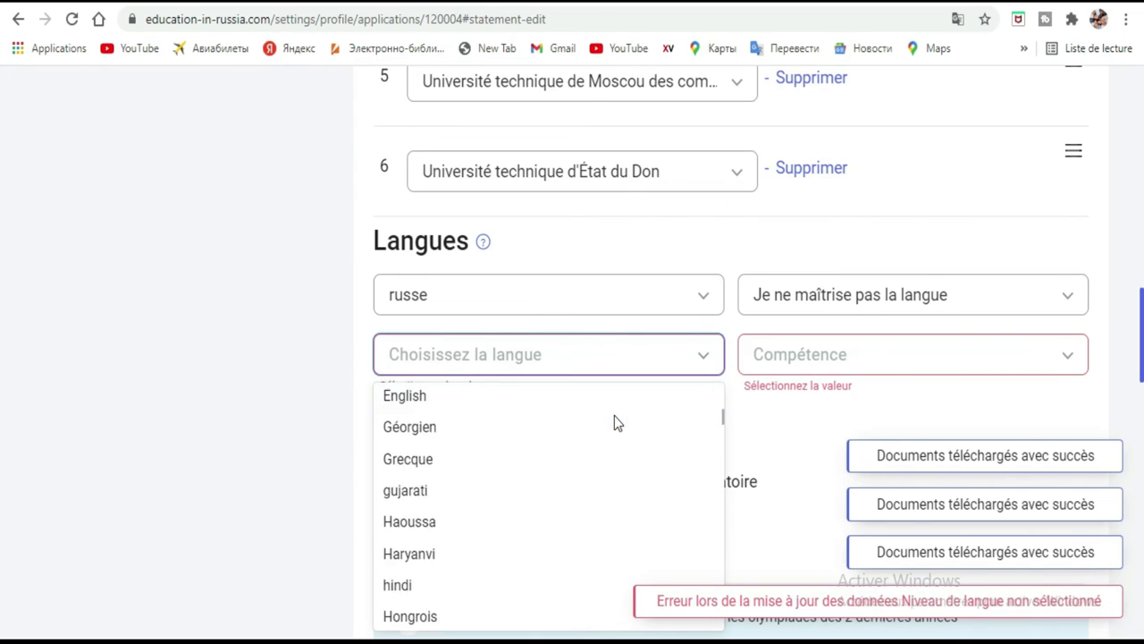
scroll(614, 420, "down", 10)
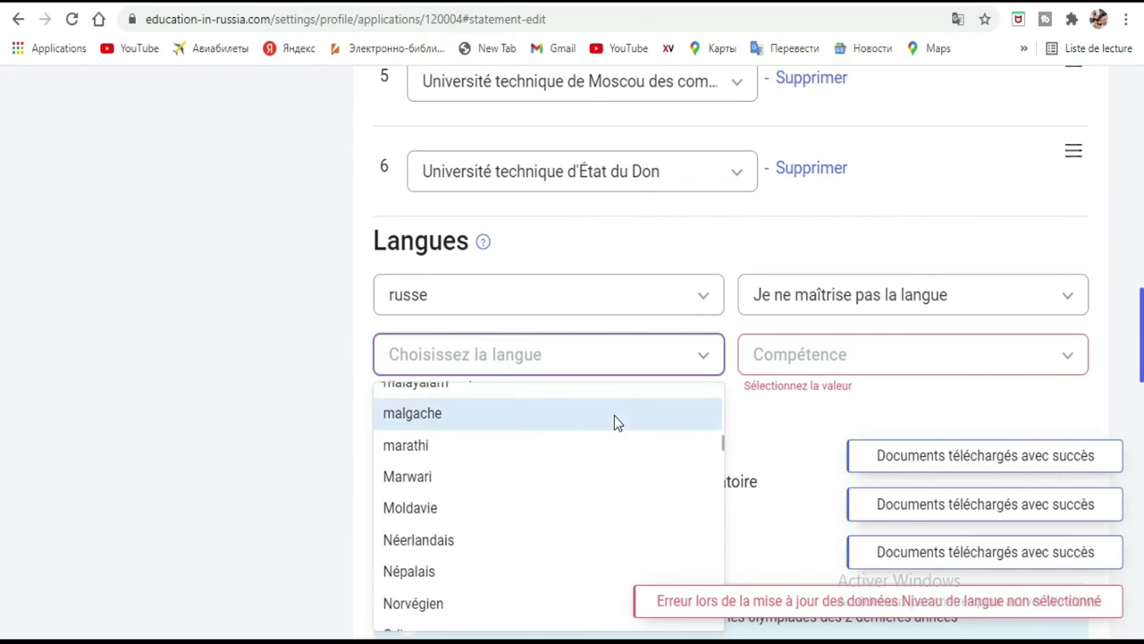
scroll(614, 420, "down", 5)
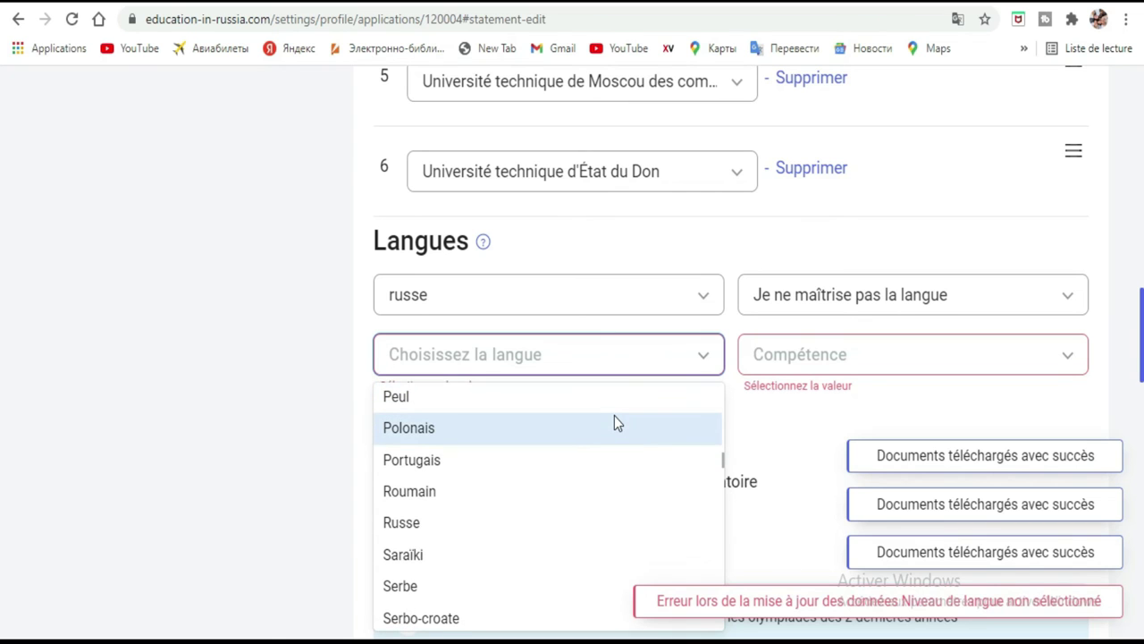
scroll(579, 458, "down", 10)
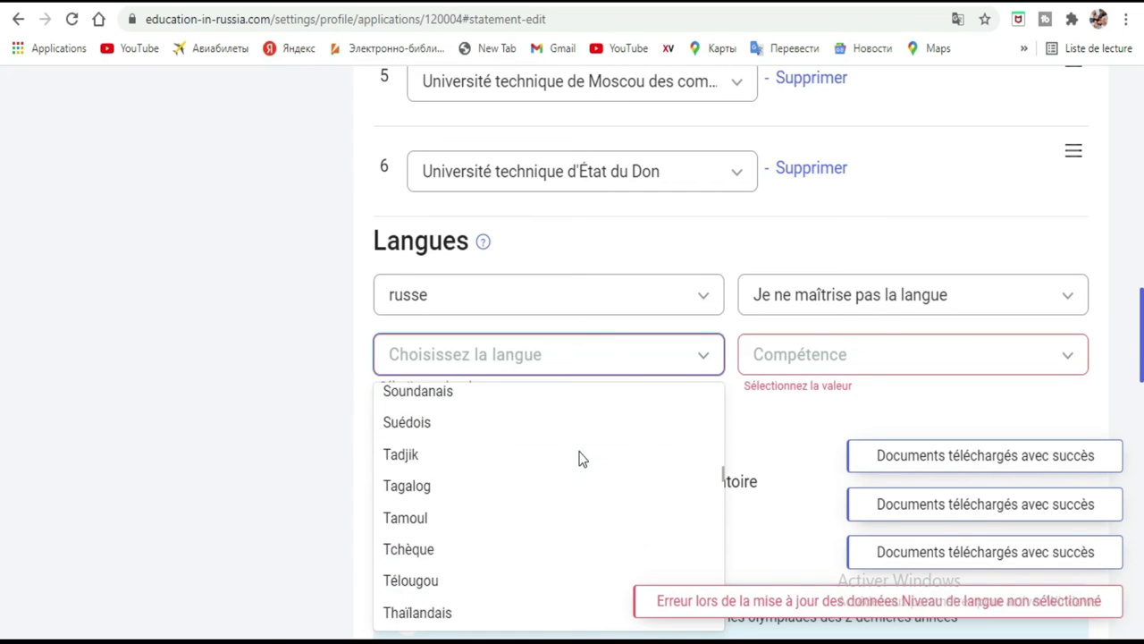
scroll(579, 457, "down", 5)
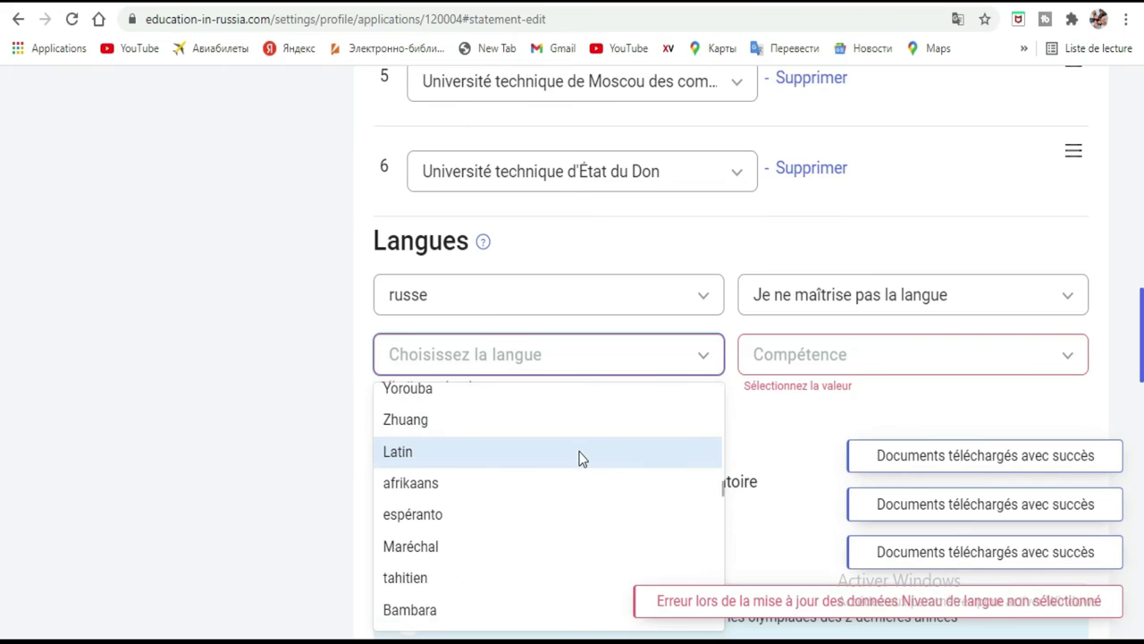
scroll(579, 458, "down", 1)
scroll(579, 458, "down", 1)
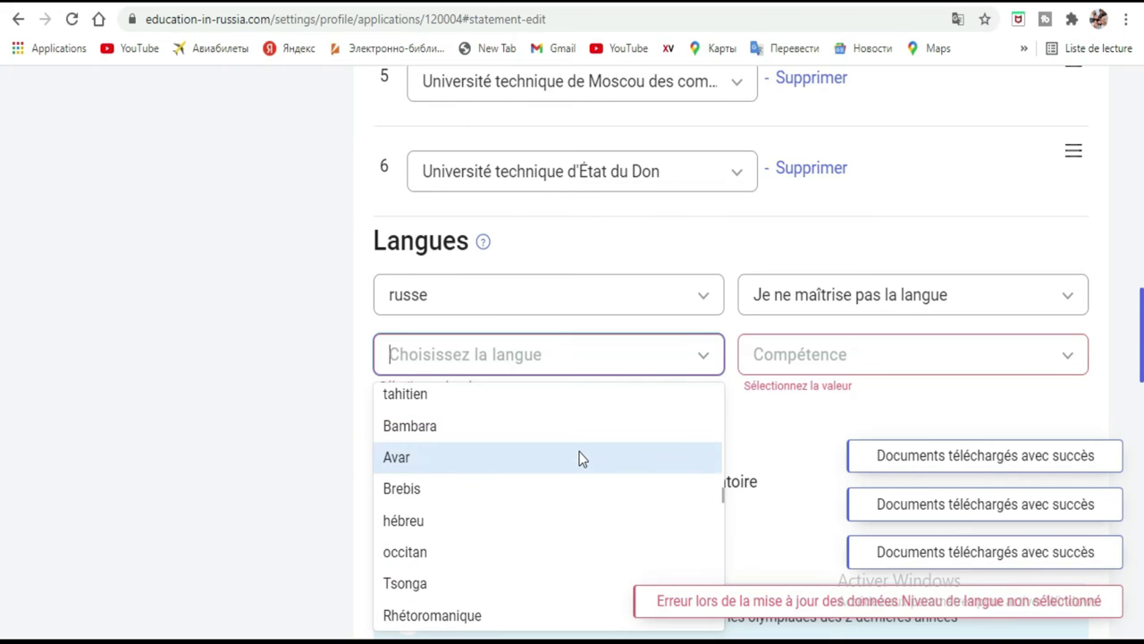
scroll(579, 457, "down", 3)
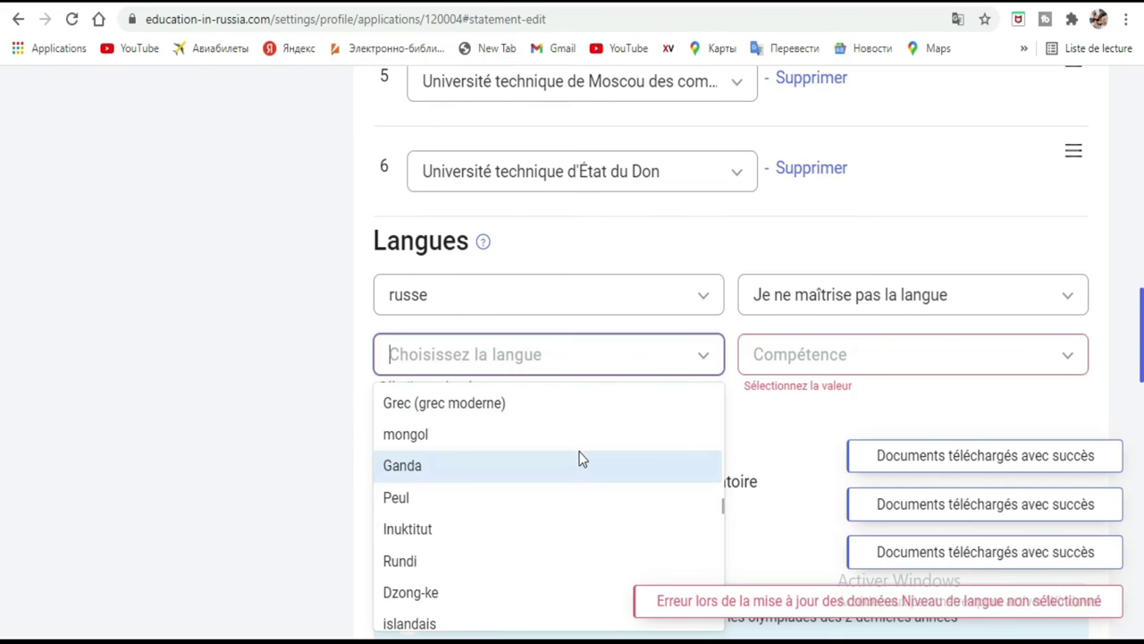
scroll(580, 457, "down", 5)
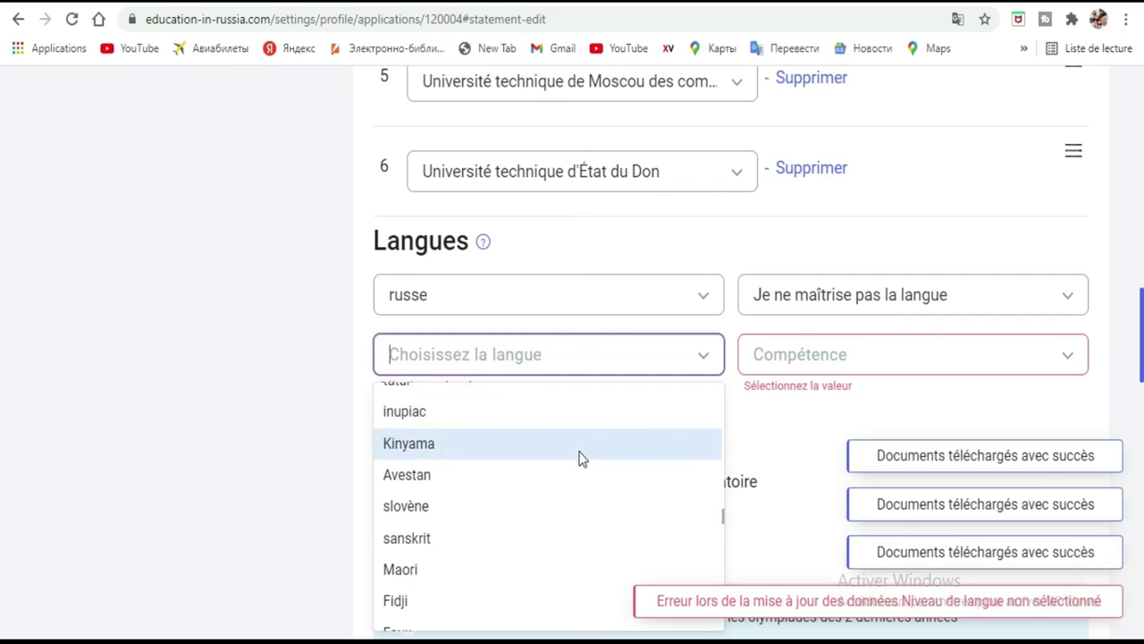
scroll(579, 458, "up", 1)
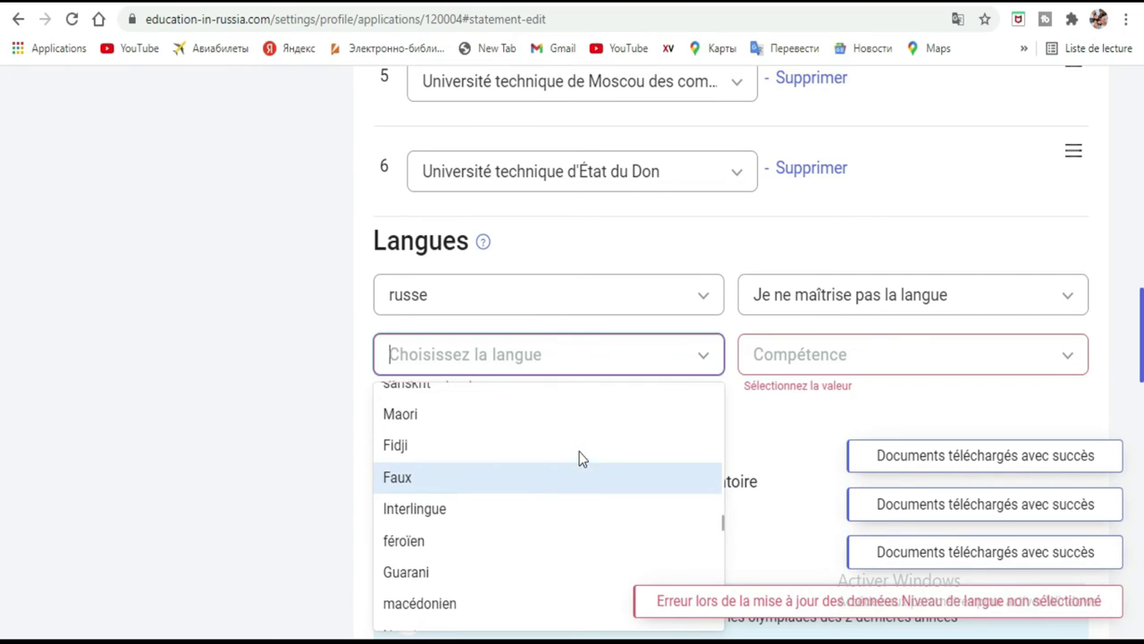
scroll(580, 458, "down", 3)
scroll(579, 457, "down", 1)
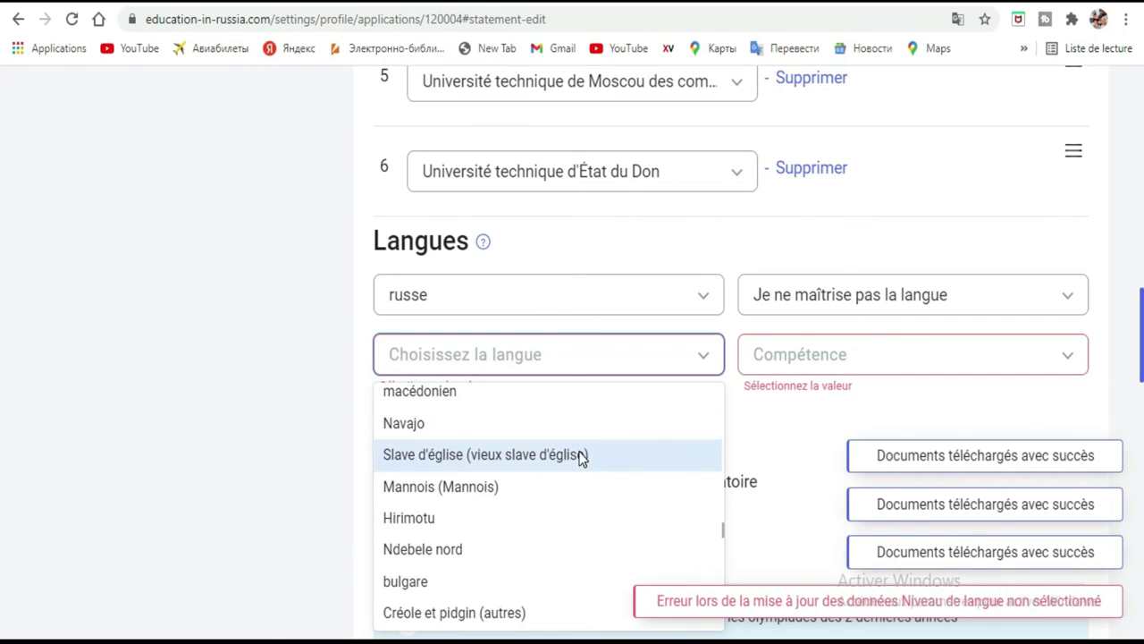
scroll(579, 458, "down", 2)
scroll(579, 458, "down", 4)
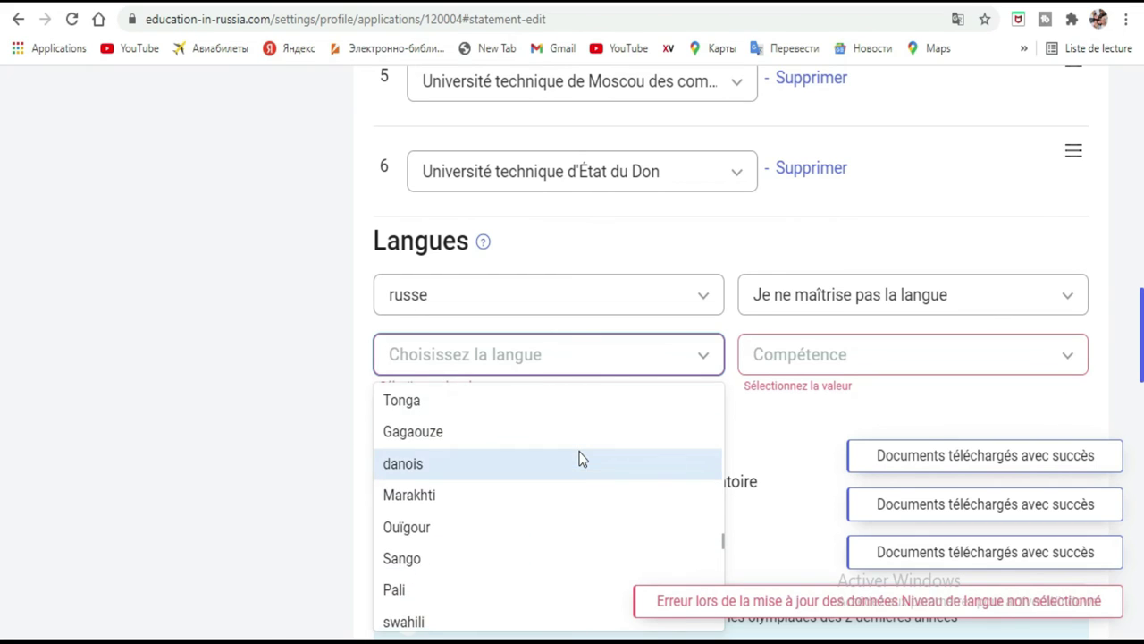
scroll(579, 457, "down", 2)
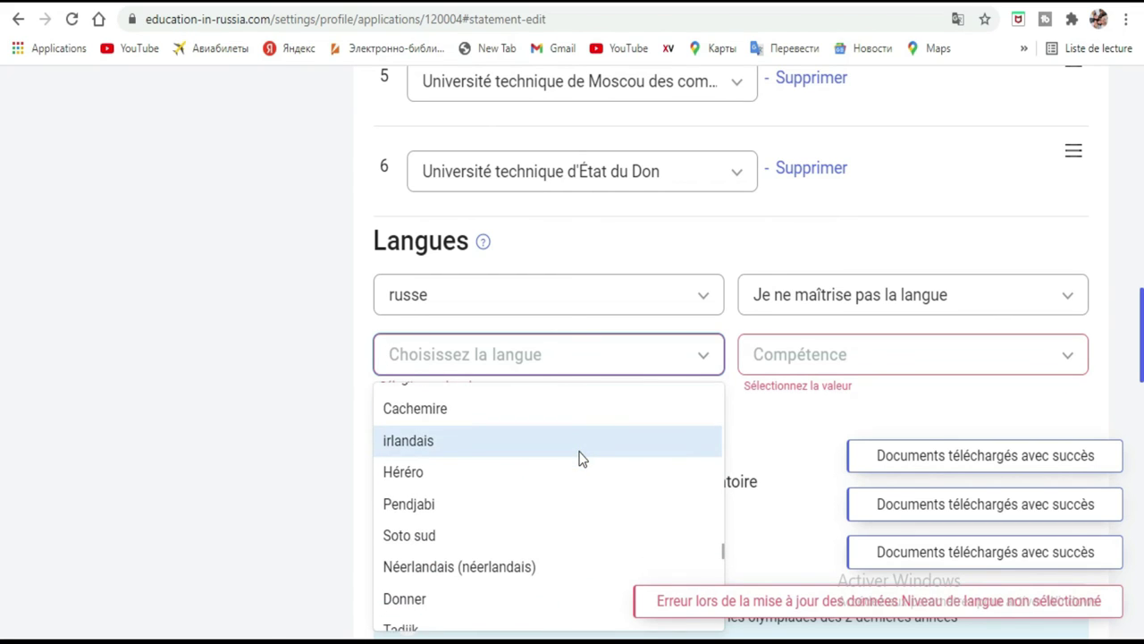
scroll(579, 457, "down", 4)
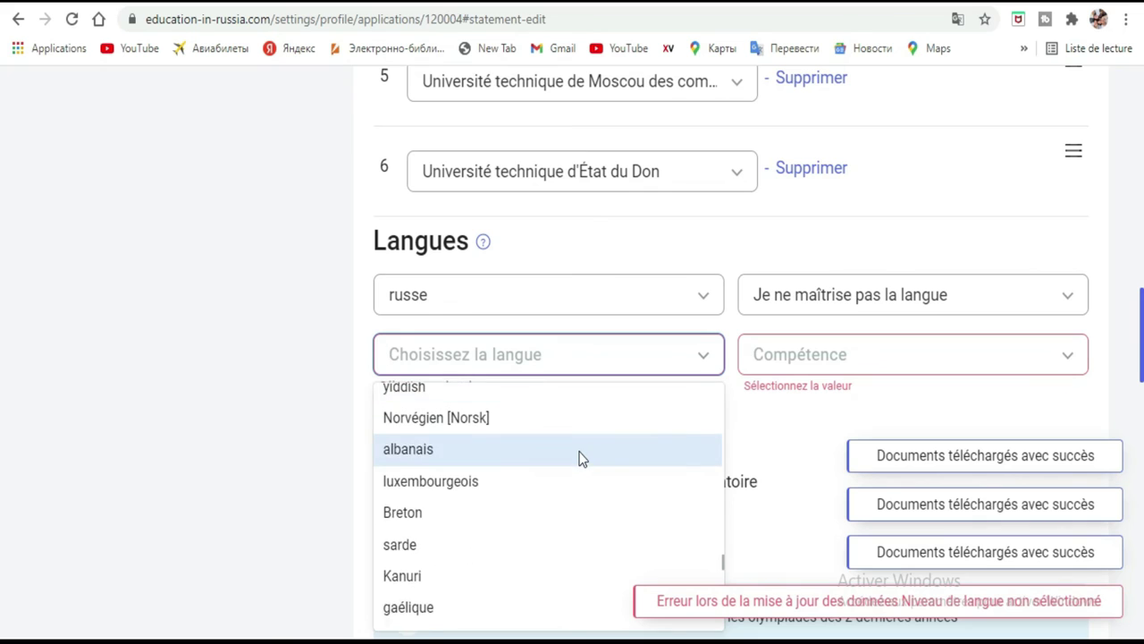
scroll(579, 457, "down", 4)
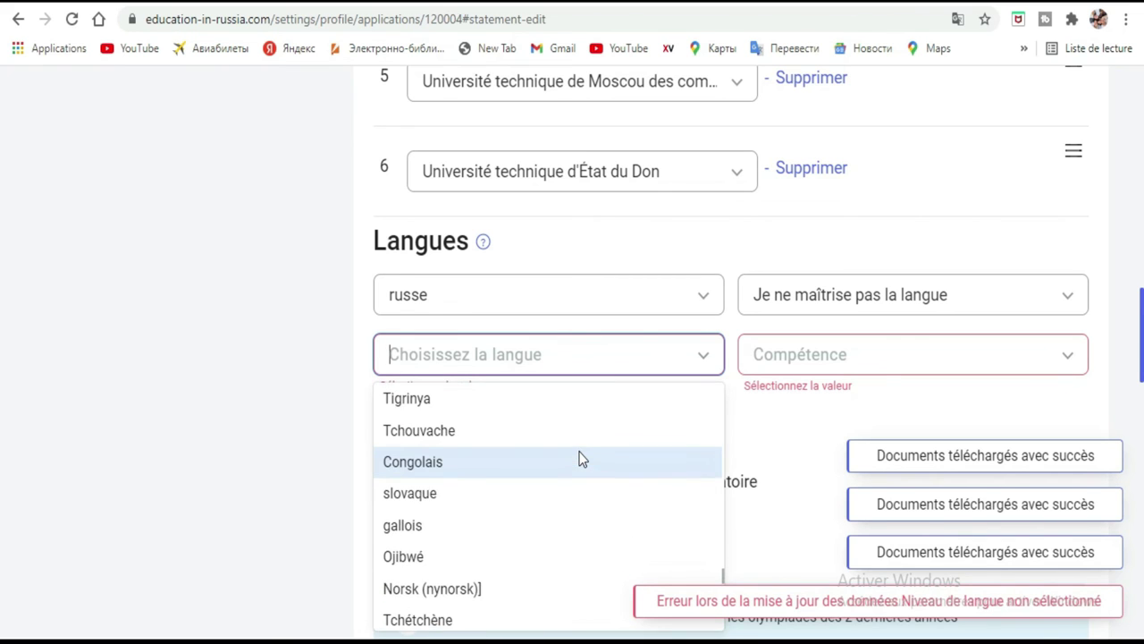
scroll(580, 458, "down", 3)
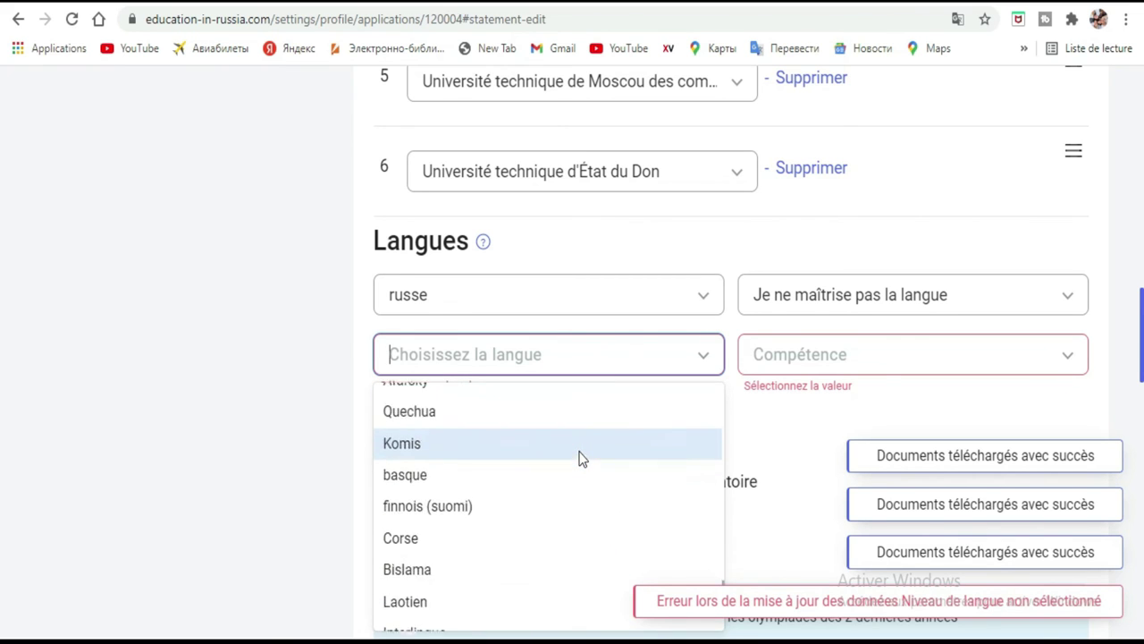
scroll(579, 458, "down", 4)
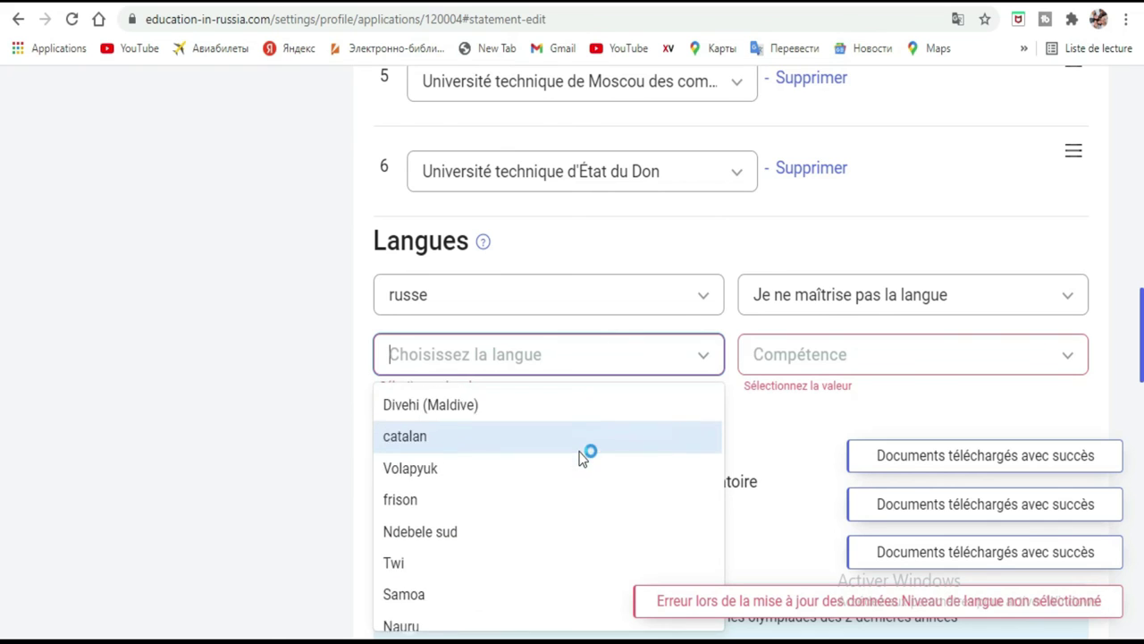
scroll(580, 457, "down", 4)
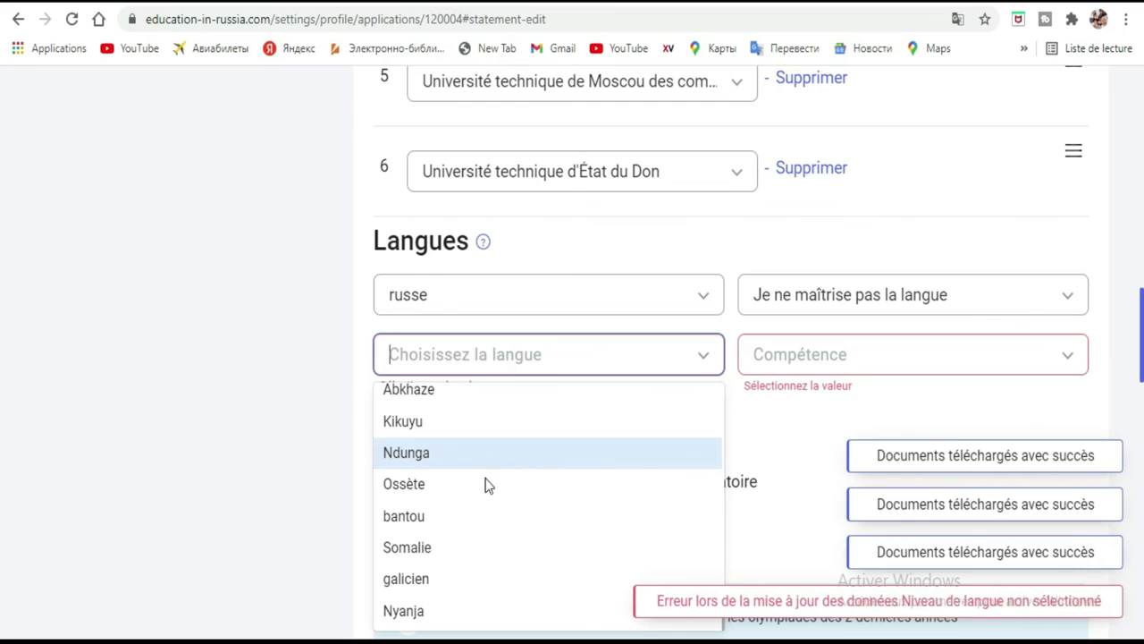
scroll(520, 526, "up", 2)
scroll(519, 530, "up", 5)
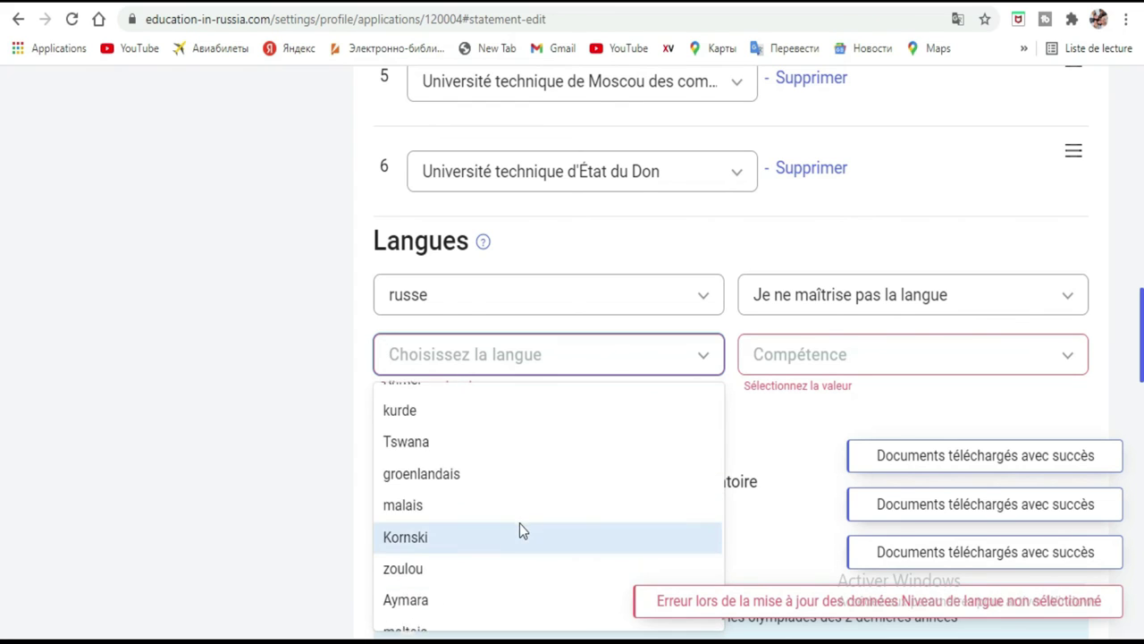
scroll(519, 530, "up", 5)
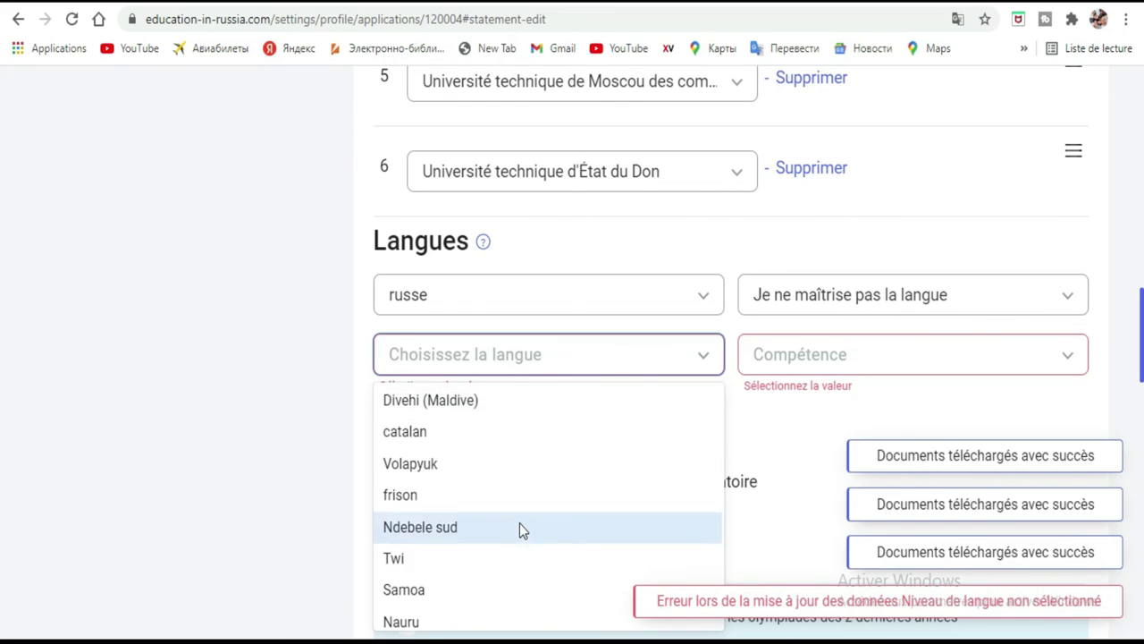
scroll(520, 530, "up", 4)
scroll(519, 530, "up", 2)
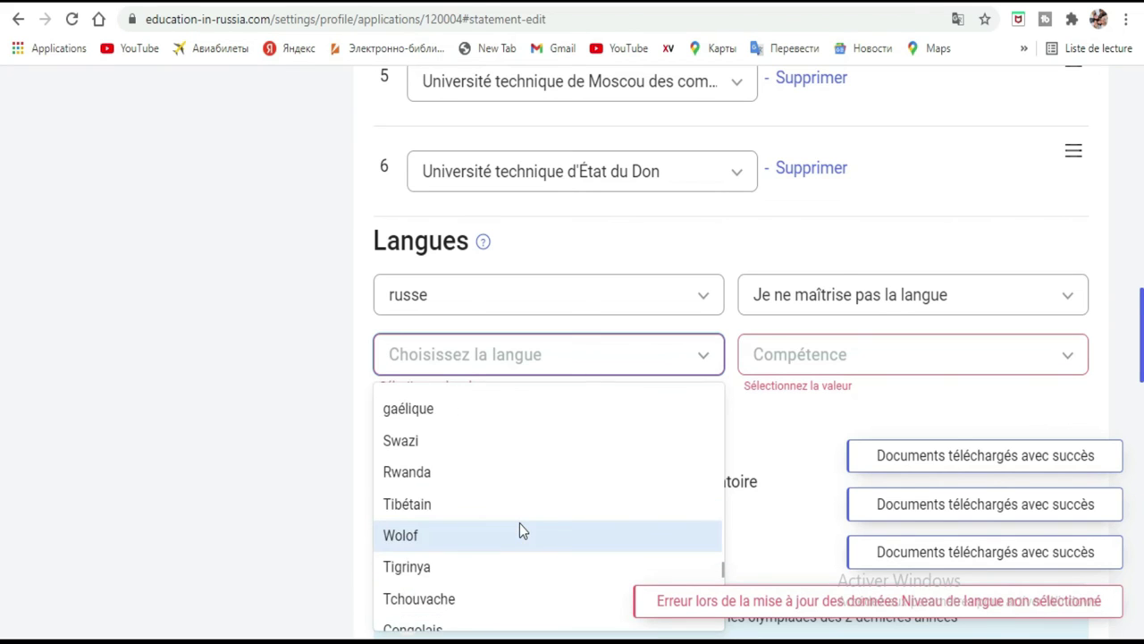
scroll(519, 531, "up", 2)
scroll(519, 530, "up", 4)
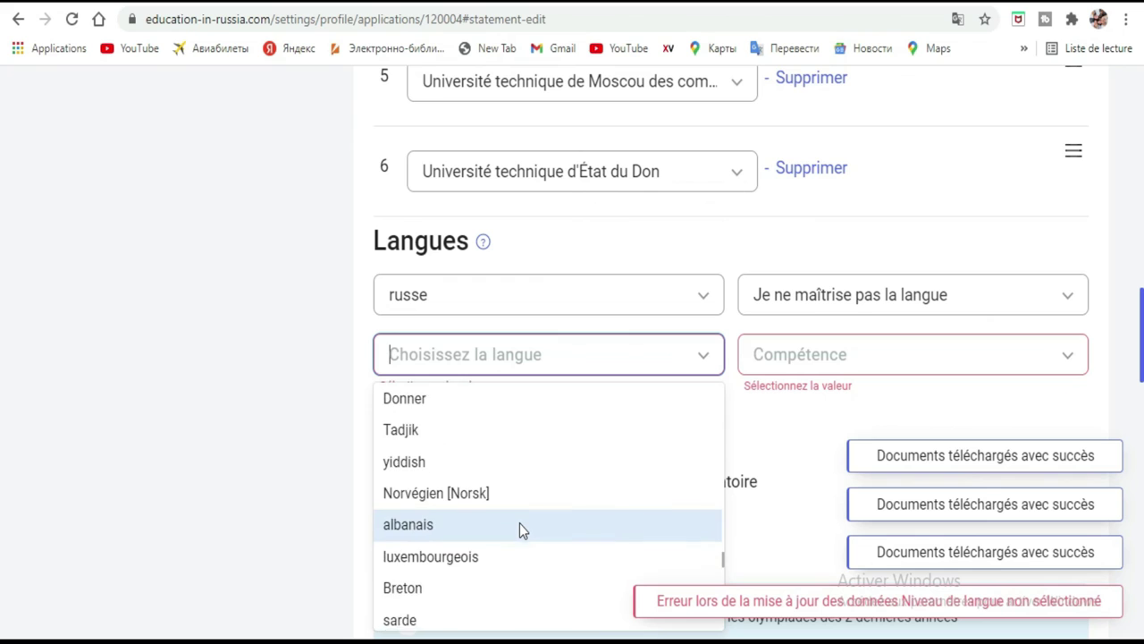
scroll(519, 524, "up", 3)
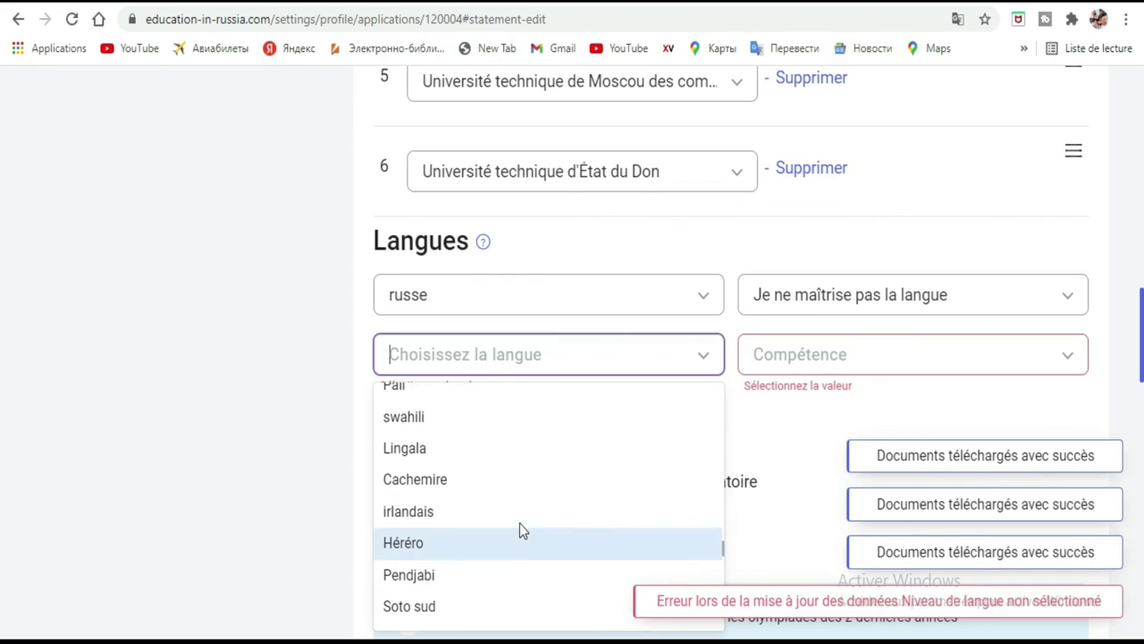
scroll(521, 530, "up", 1)
scroll(521, 530, "up", 1)
scroll(520, 528, "up", 1)
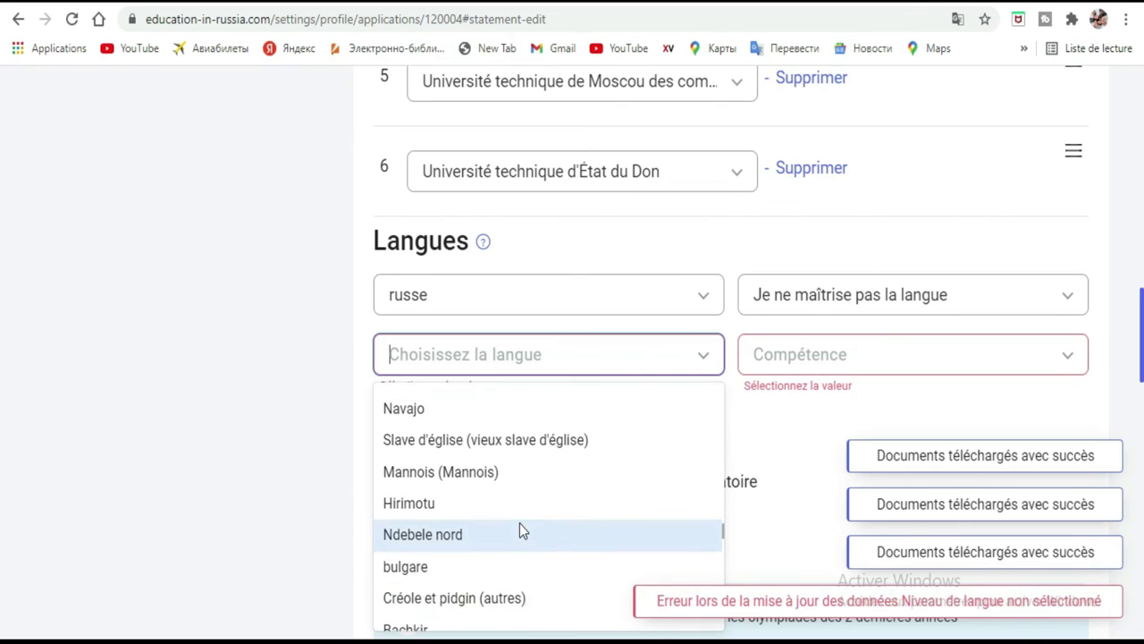
scroll(520, 528, "up", 2)
scroll(522, 530, "up", 3)
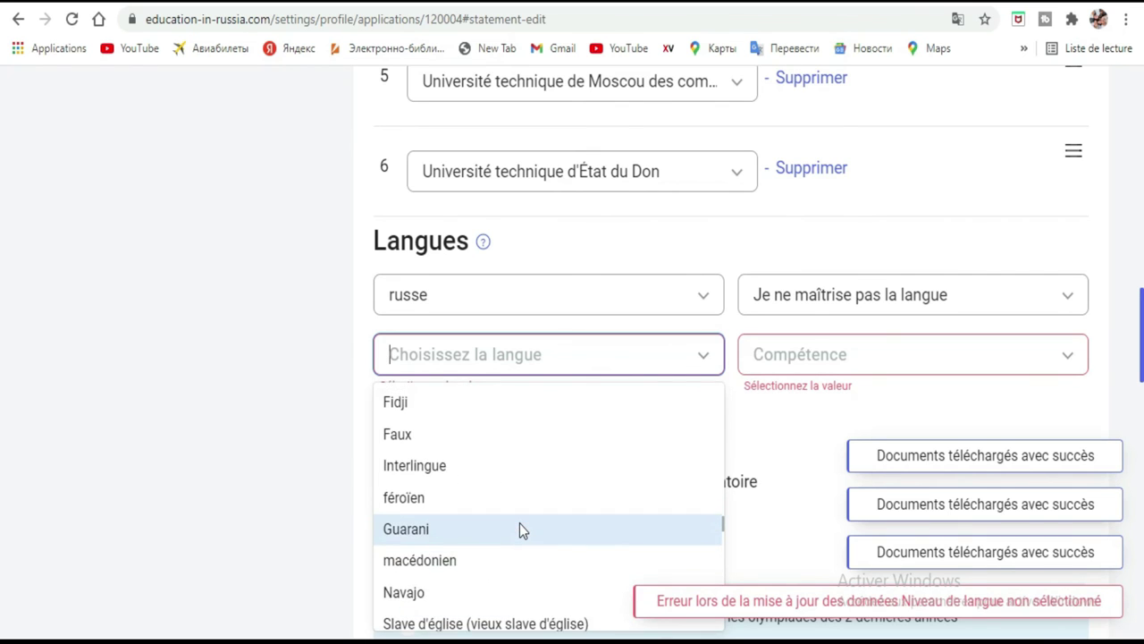
scroll(519, 523, "up", 3)
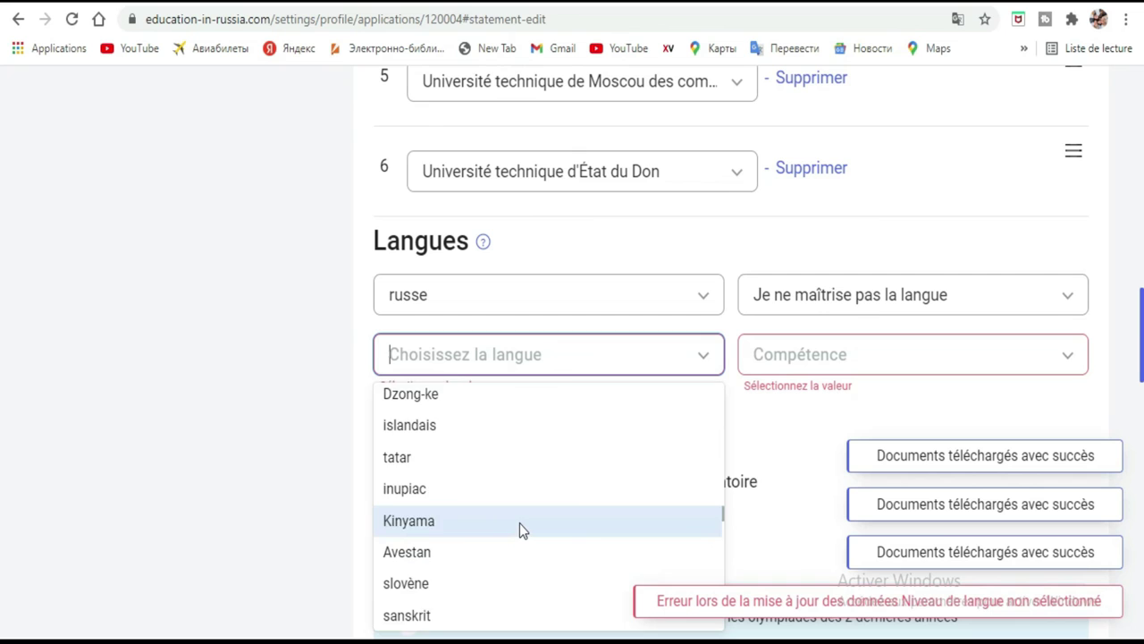
scroll(519, 523, "up", 1)
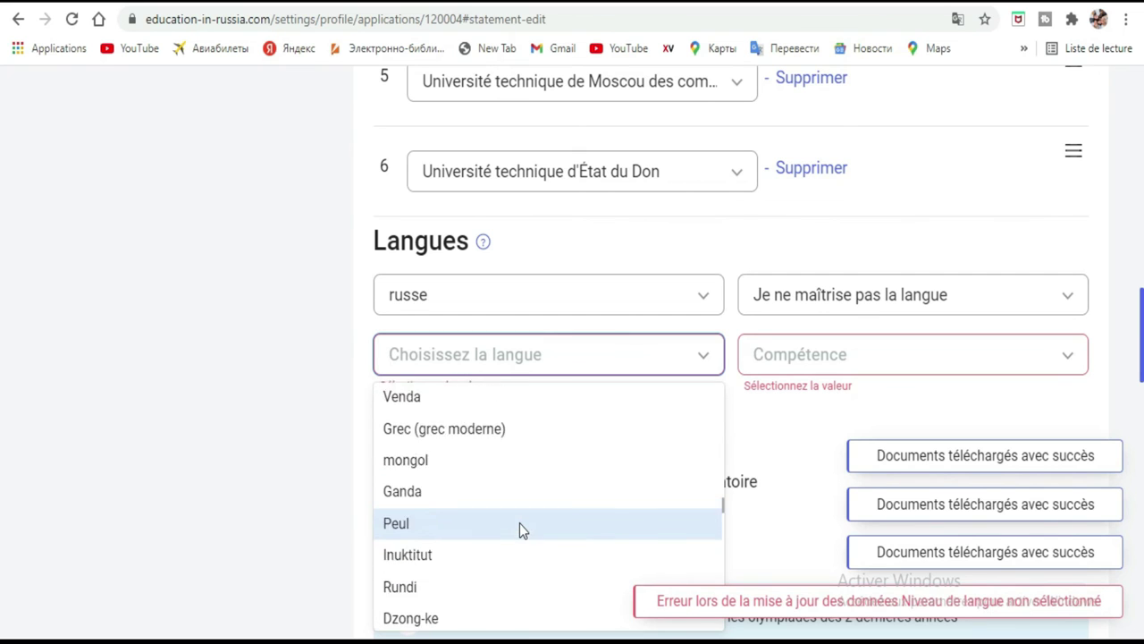
scroll(519, 525, "up", 3)
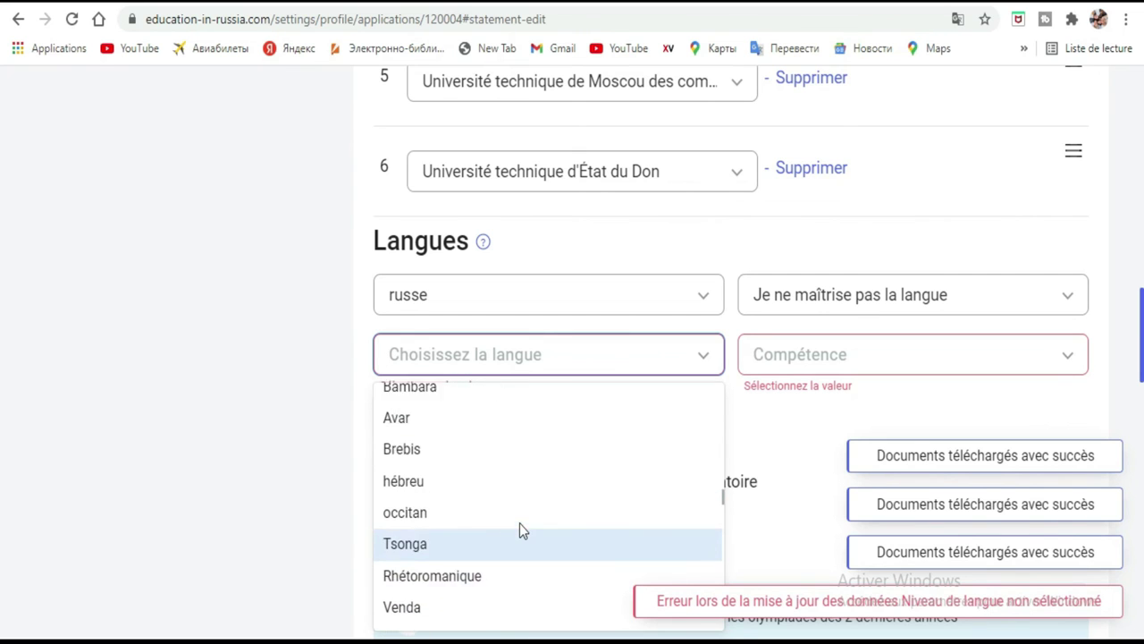
scroll(520, 525, "up", 4)
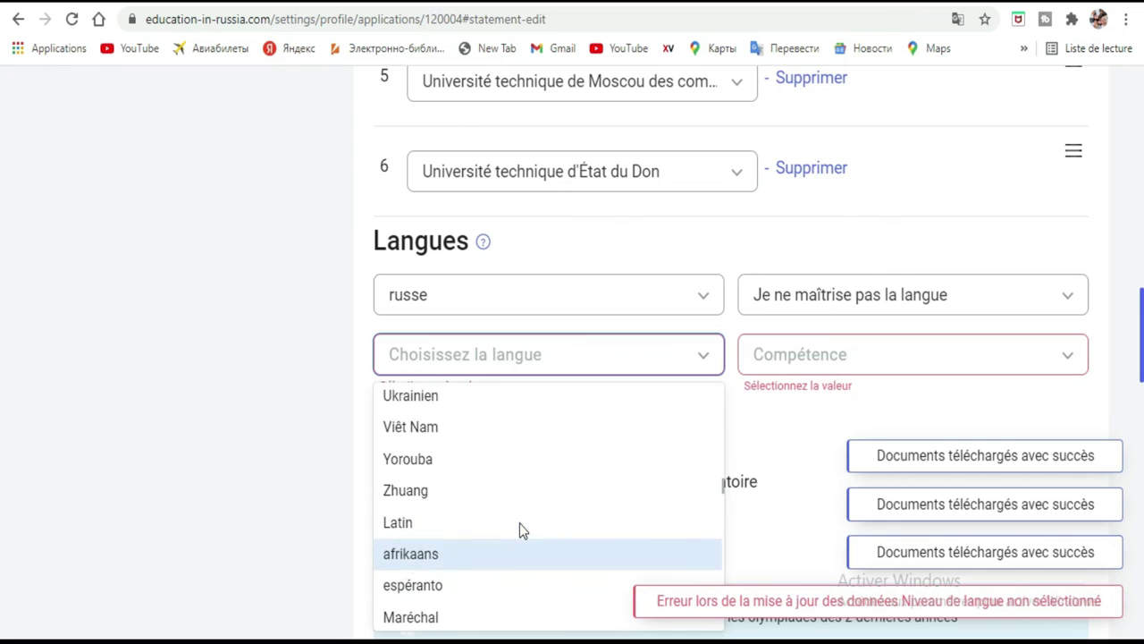
scroll(519, 530, "up", 5)
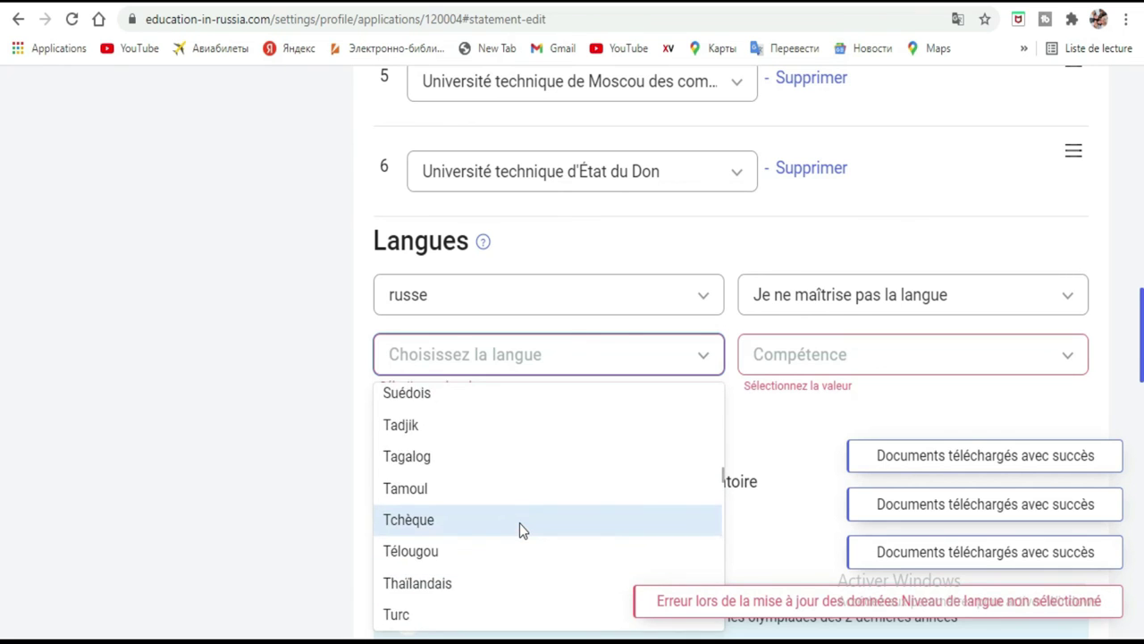
scroll(519, 524, "up", 1)
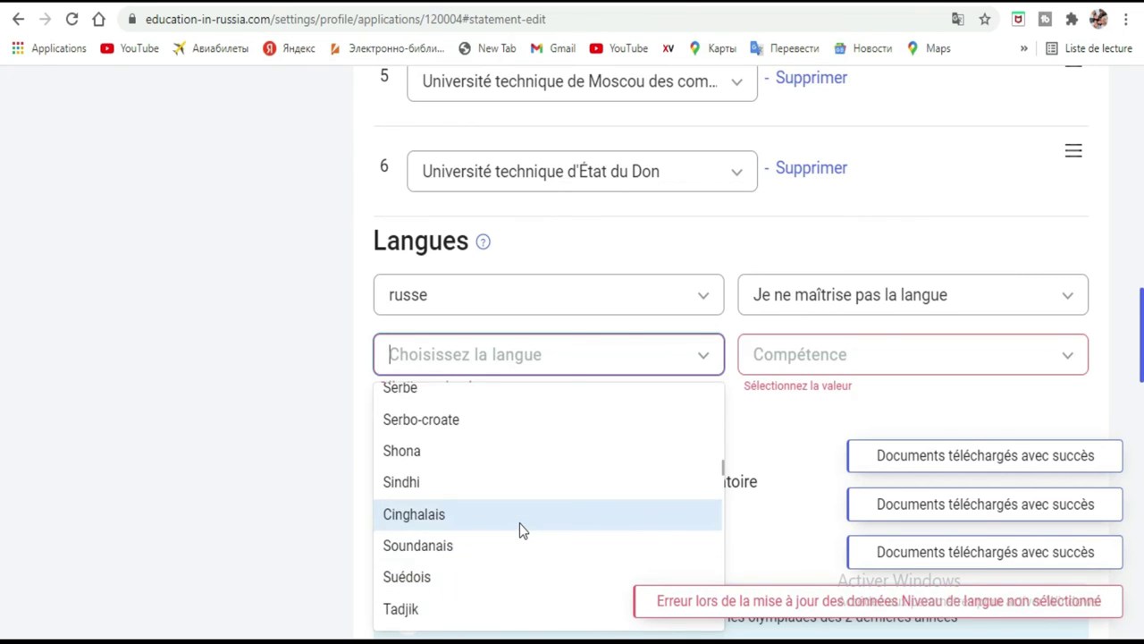
scroll(520, 528, "up", 1)
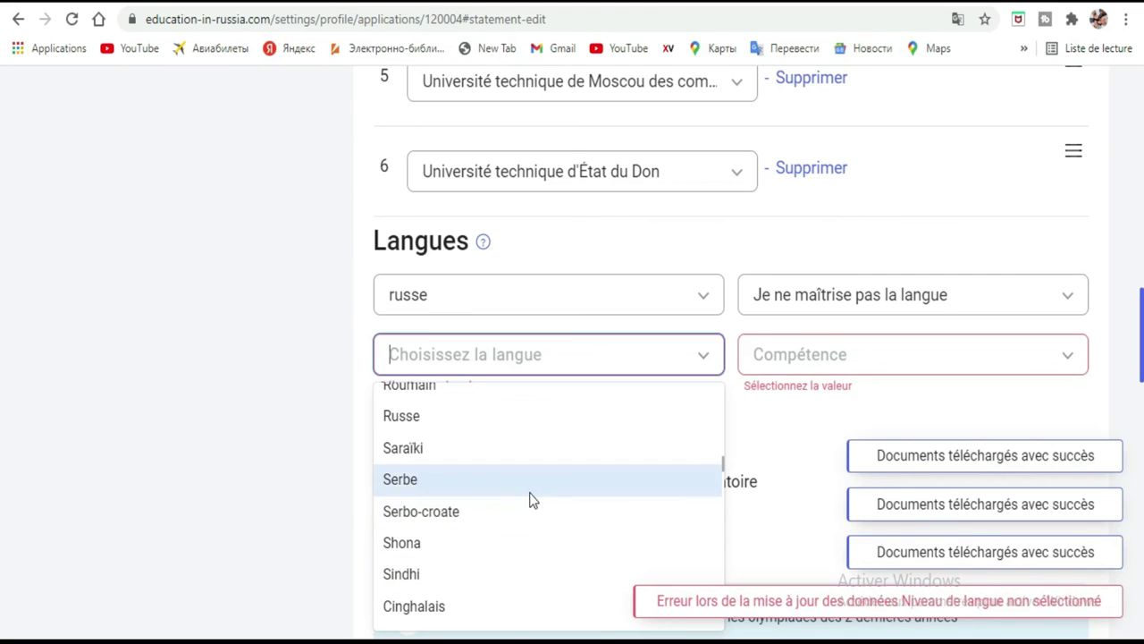
scroll(531, 498, "up", 1)
scroll(531, 498, "up", 1)
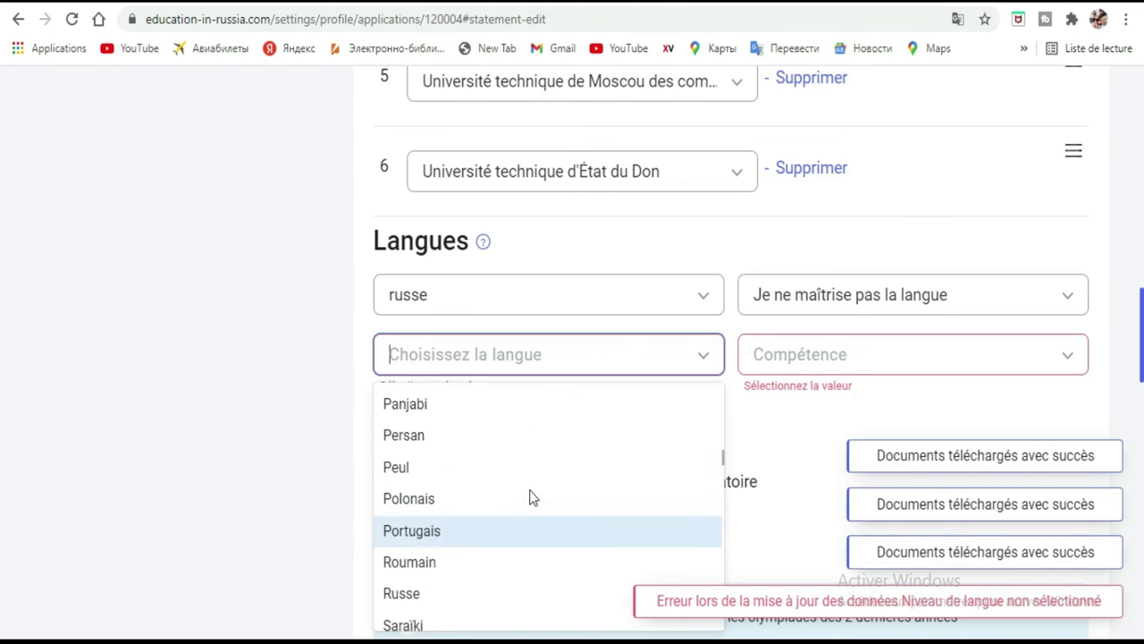
scroll(531, 498, "up", 1)
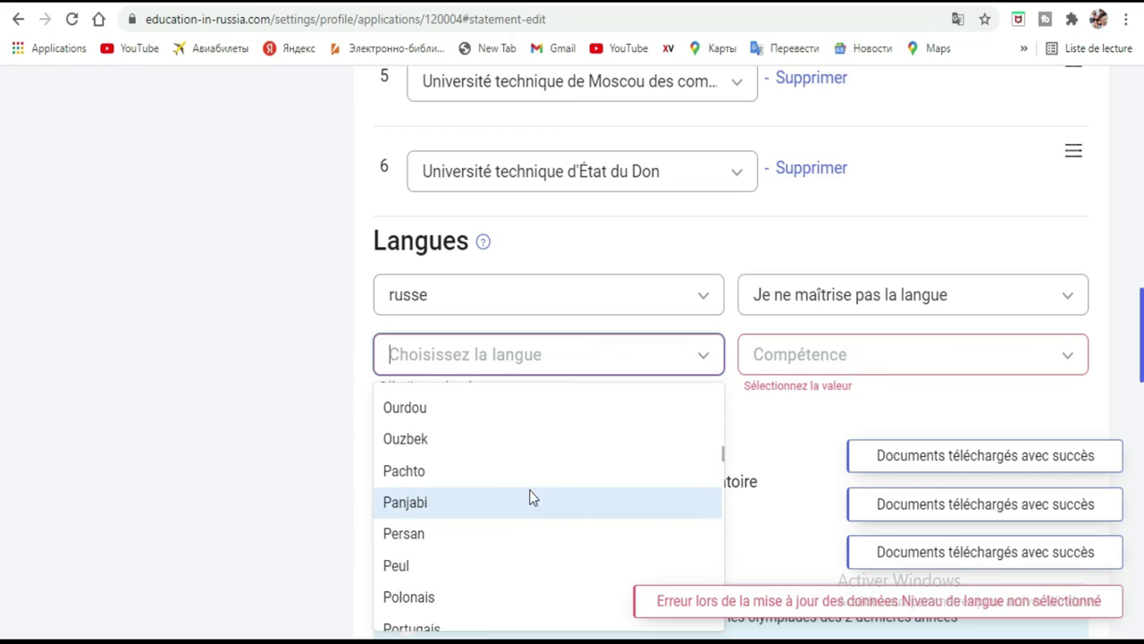
scroll(531, 498, "up", 1)
scroll(529, 498, "up", 1)
scroll(529, 498, "up", 1)
scroll(530, 497, "up", 1)
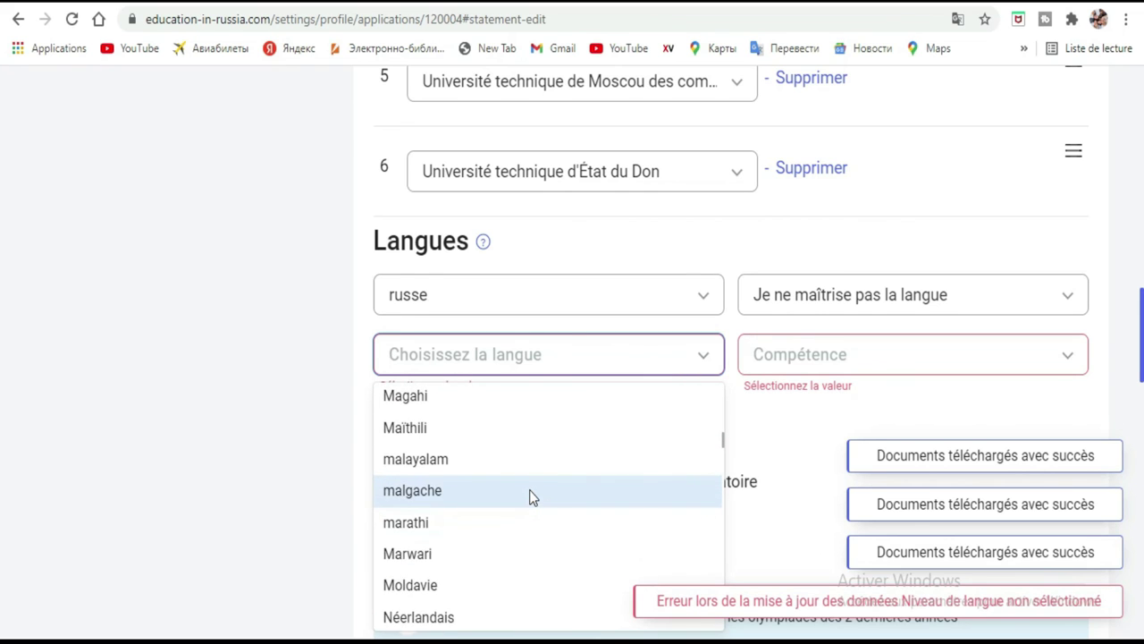
scroll(530, 497, "up", 1)
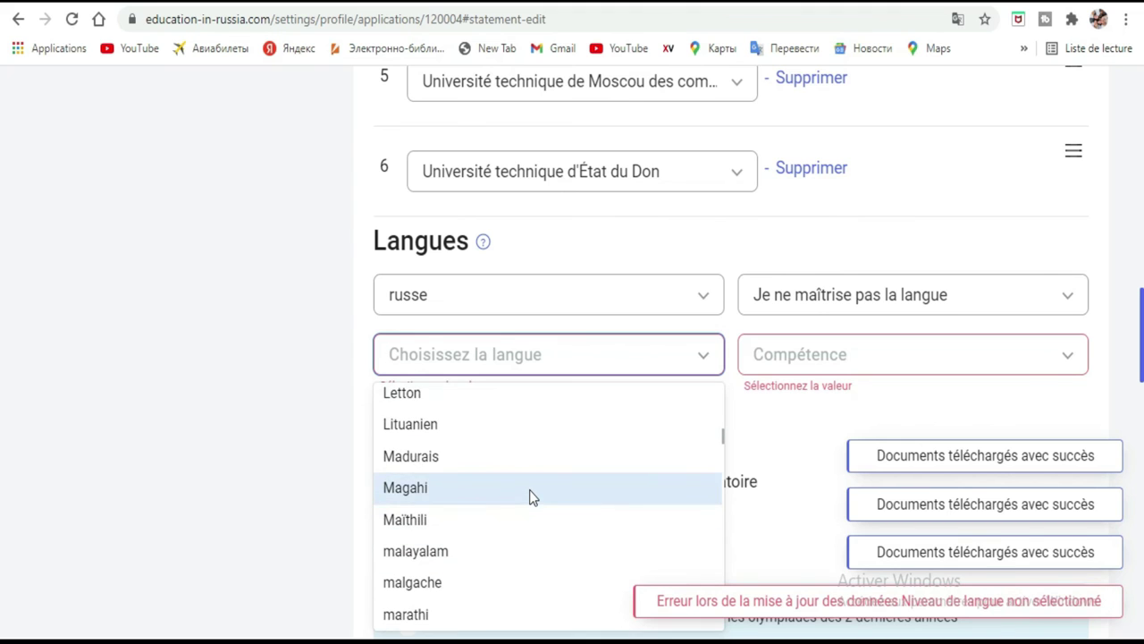
scroll(529, 498, "up", 1)
scroll(530, 497, "up", 1)
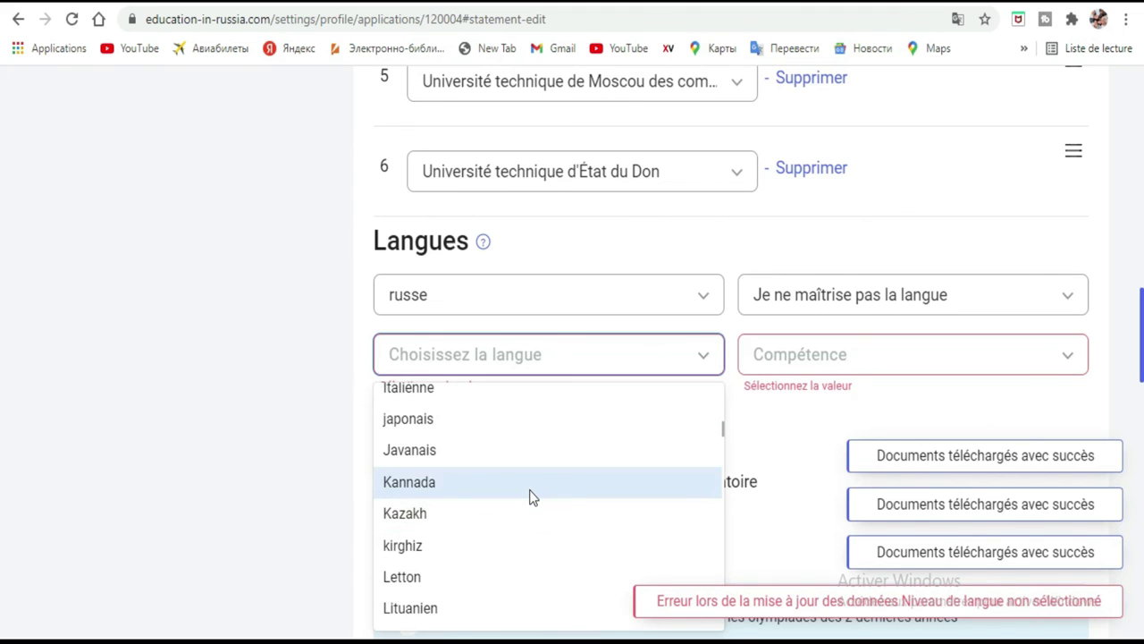
scroll(529, 497, "up", 3)
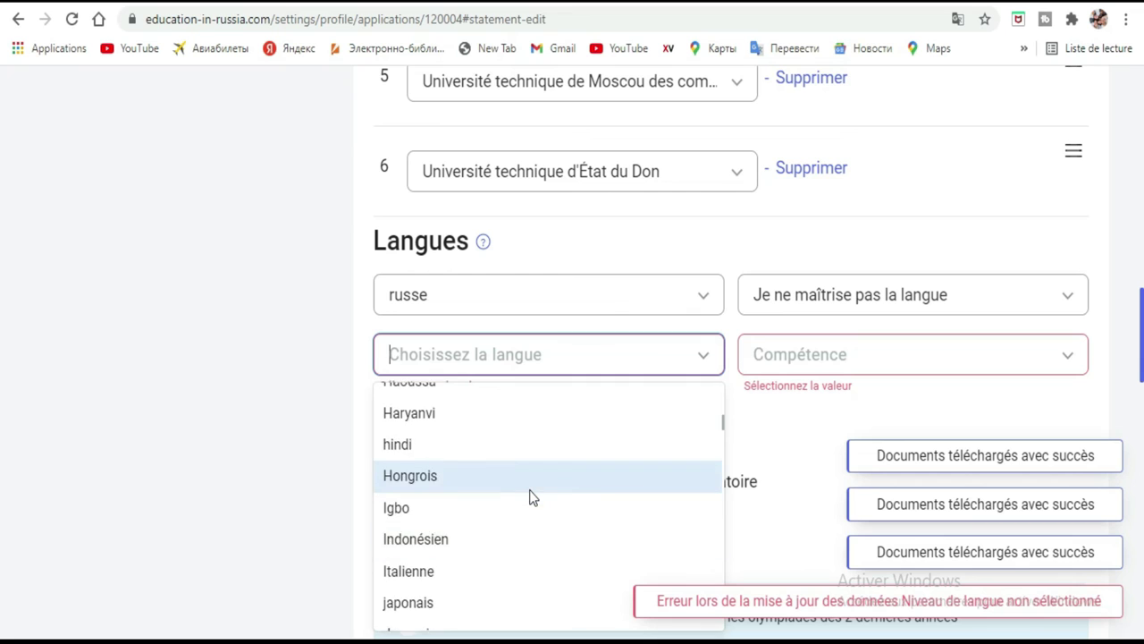
scroll(529, 498, "up", 1)
scroll(529, 498, "up", 1)
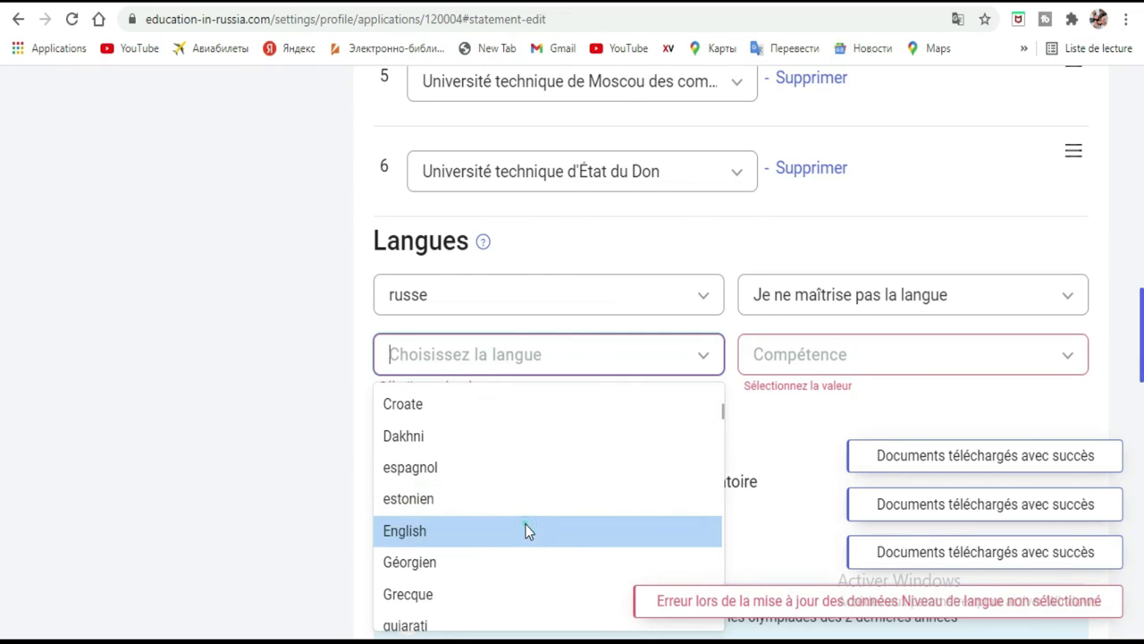
left_click(526, 527)
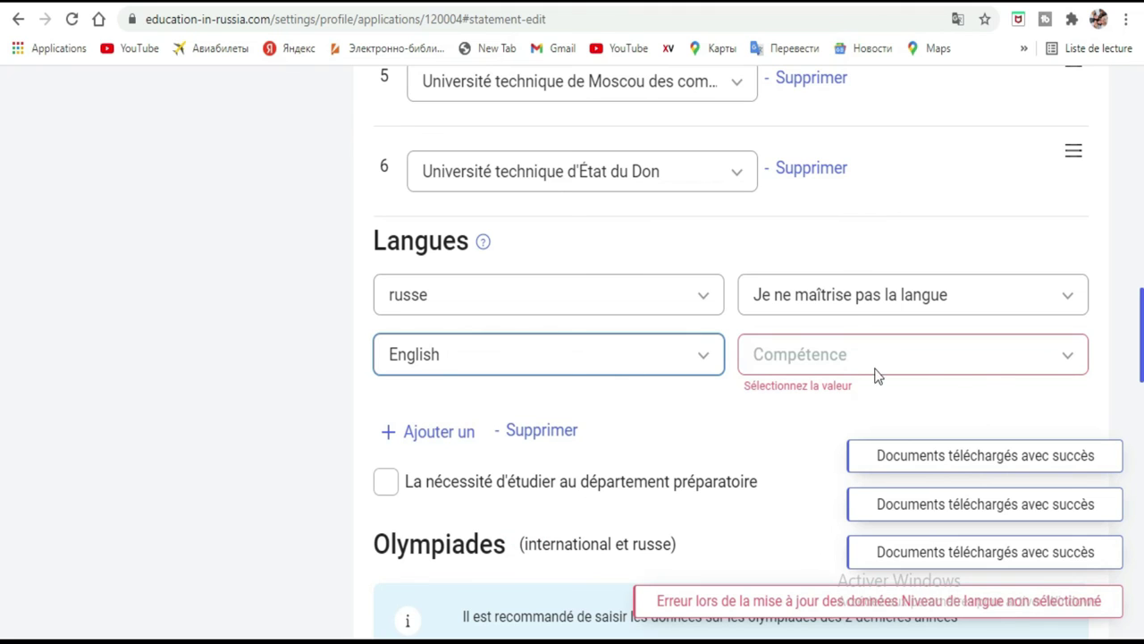
Step: Set English proficiency to 'Je suis débutant', clearing the notifications, and add a third language row
left_click(995, 369)
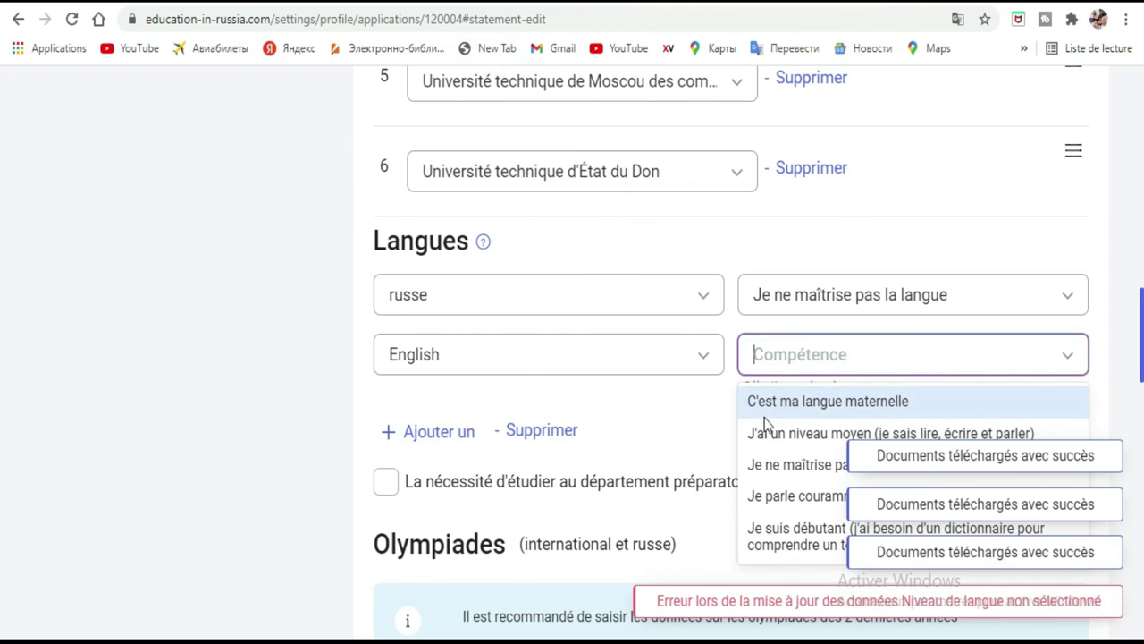
mouse_move(1108, 438)
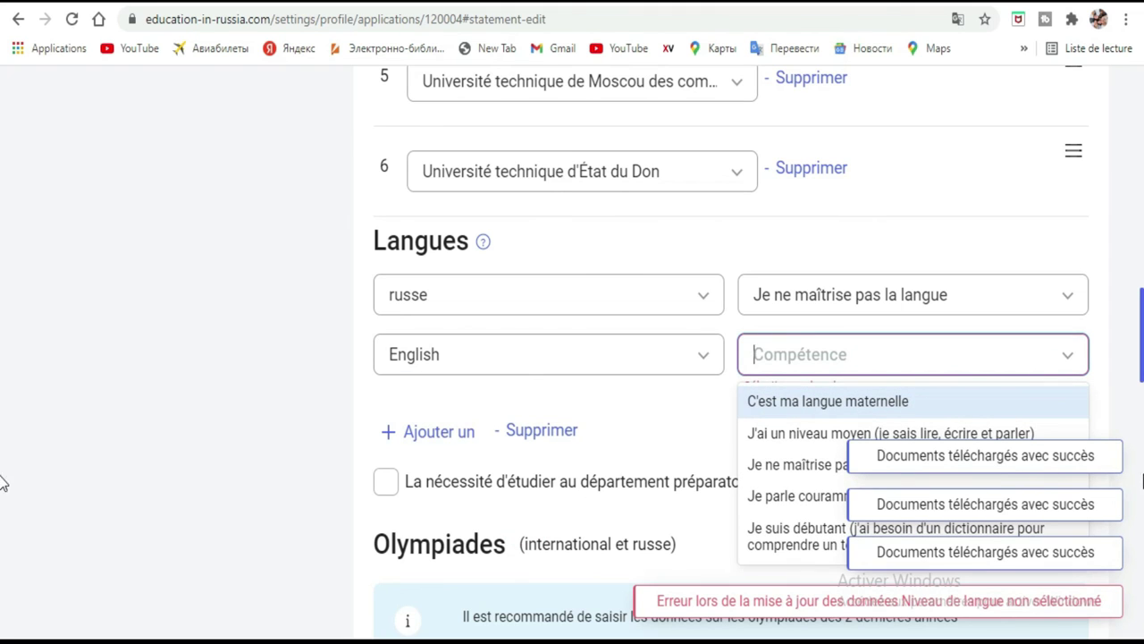
left_click(1112, 438)
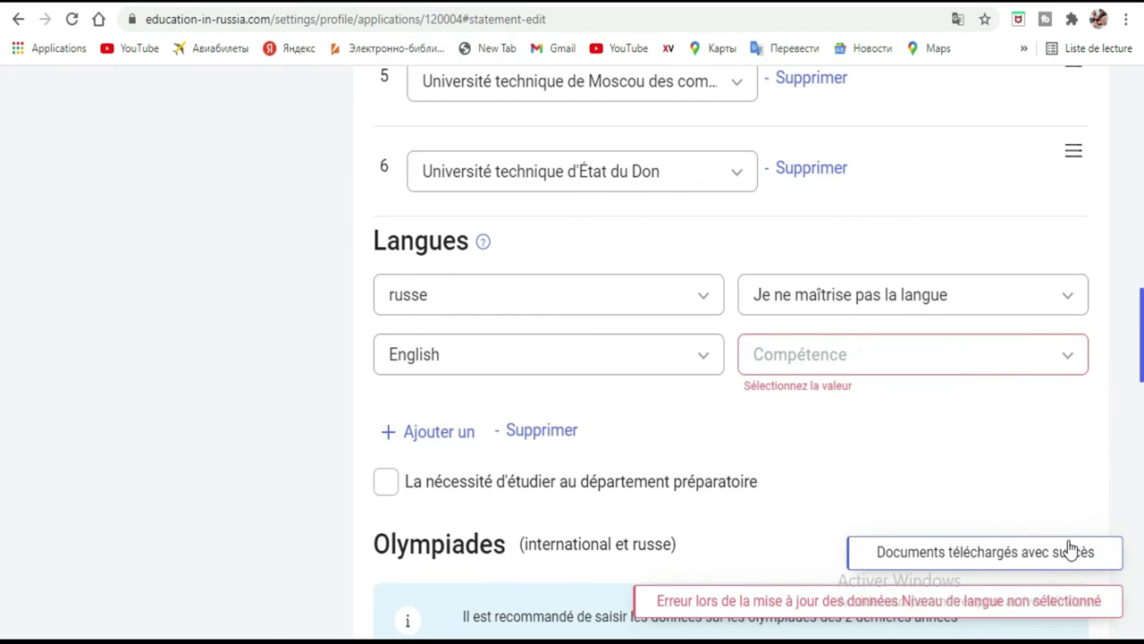
left_click(1108, 524)
left_click(983, 362)
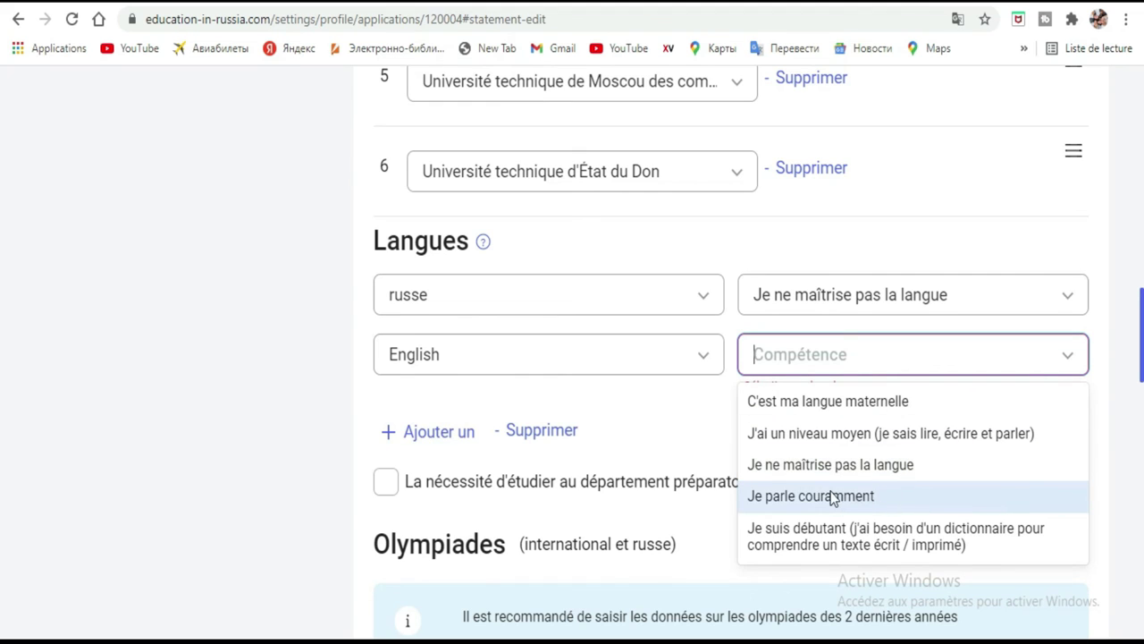
left_click(863, 537)
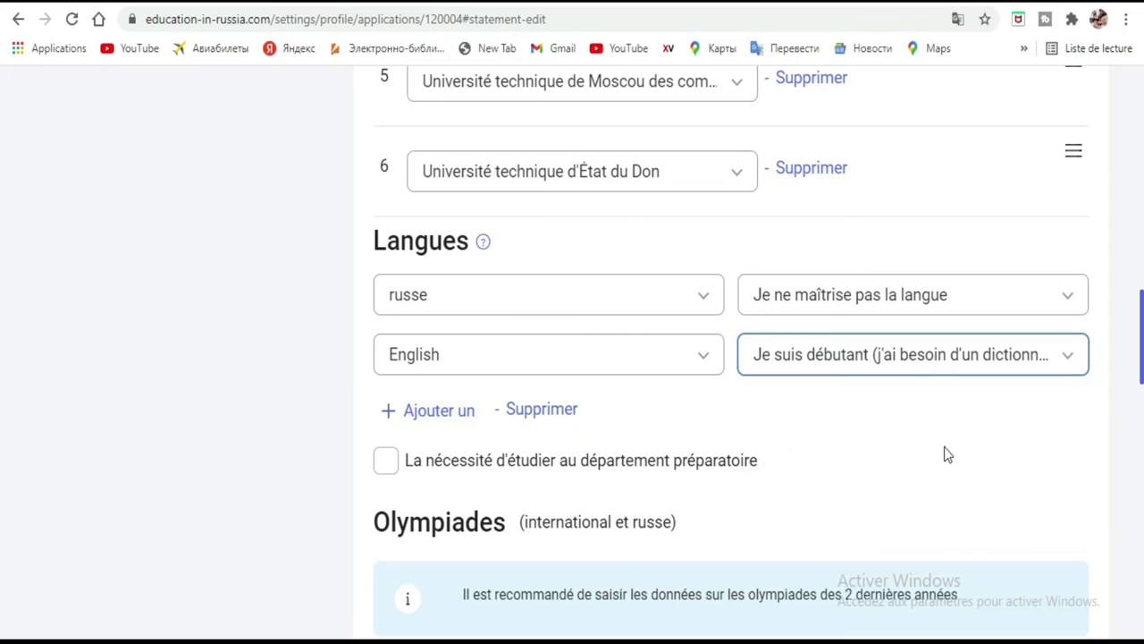
left_click(433, 420)
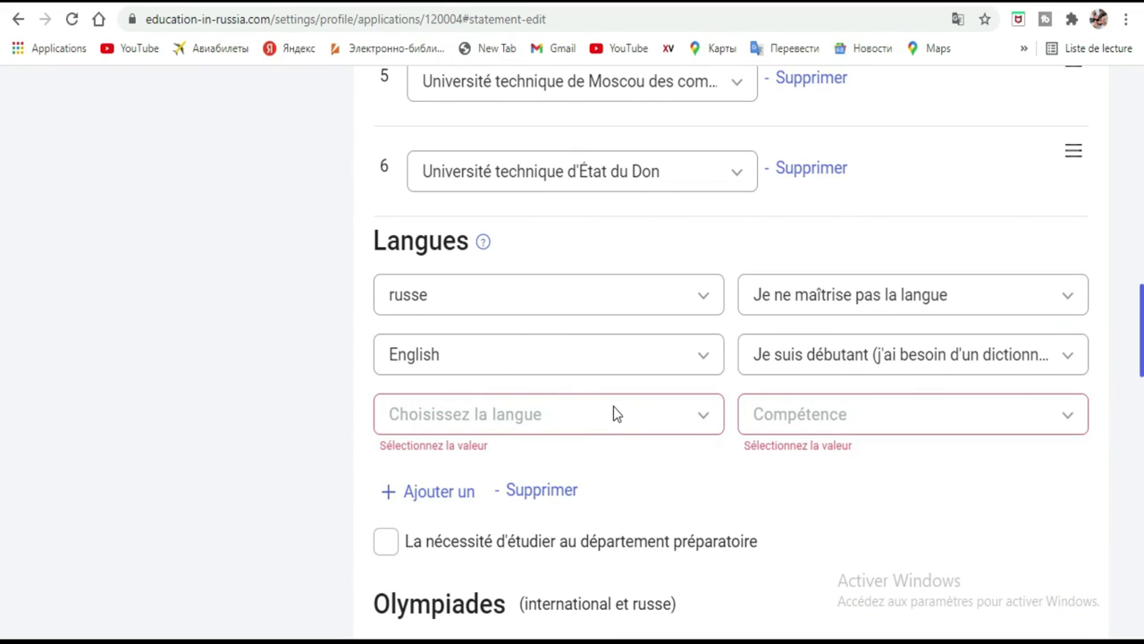
left_click(709, 418)
scroll(509, 466, "down", 1)
scroll(509, 466, "down", 4)
scroll(509, 467, "down", 4)
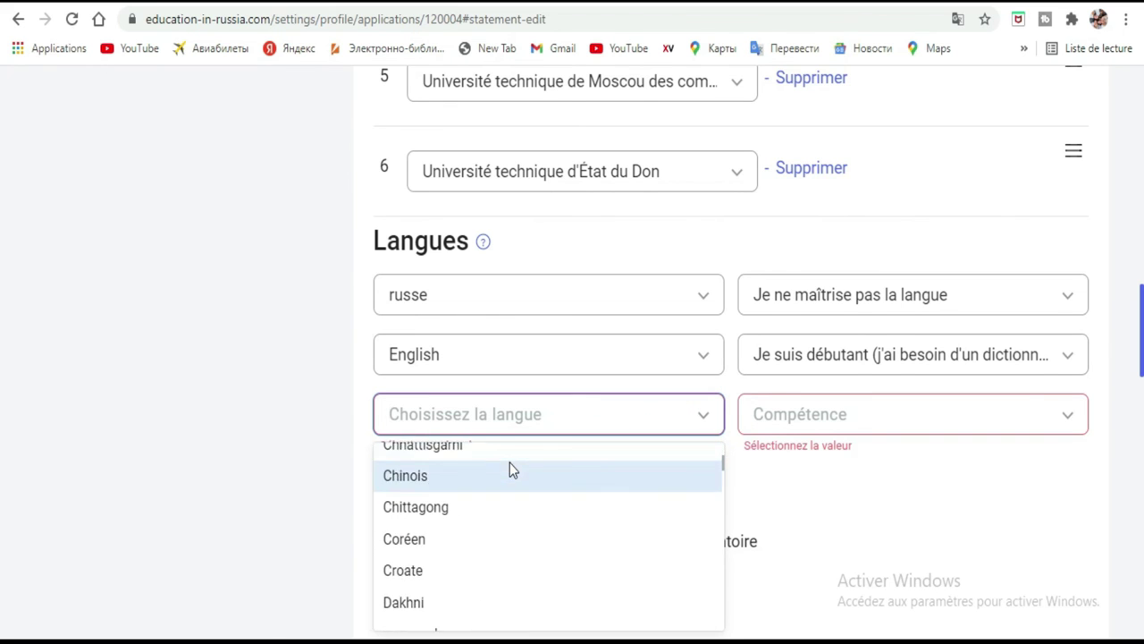
scroll(510, 466, "down", 3)
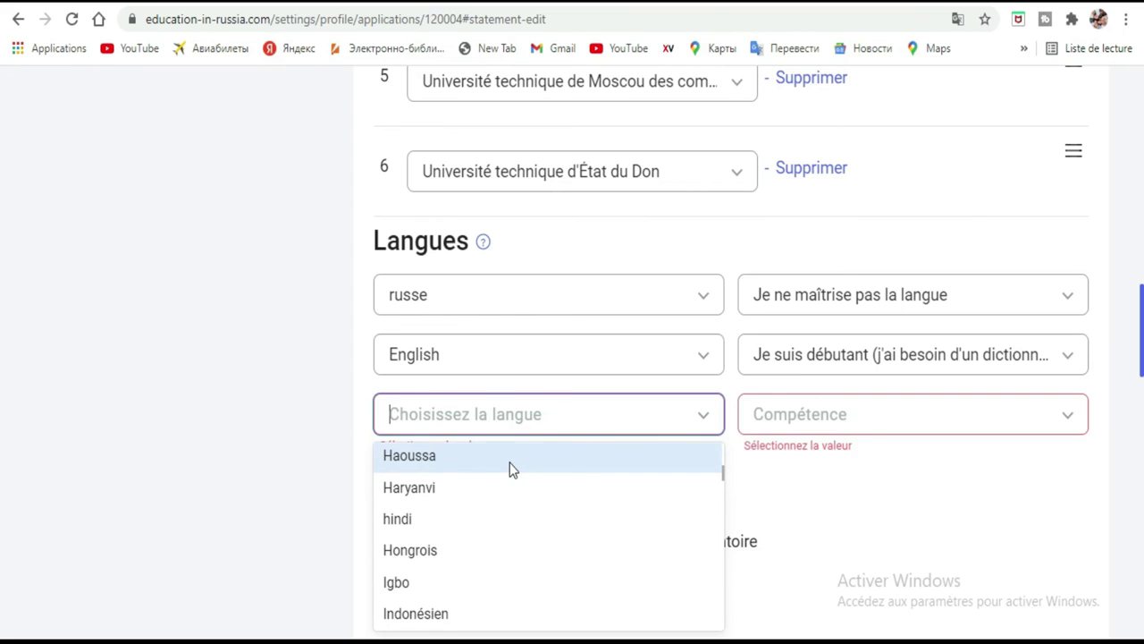
scroll(510, 470, "down", 5)
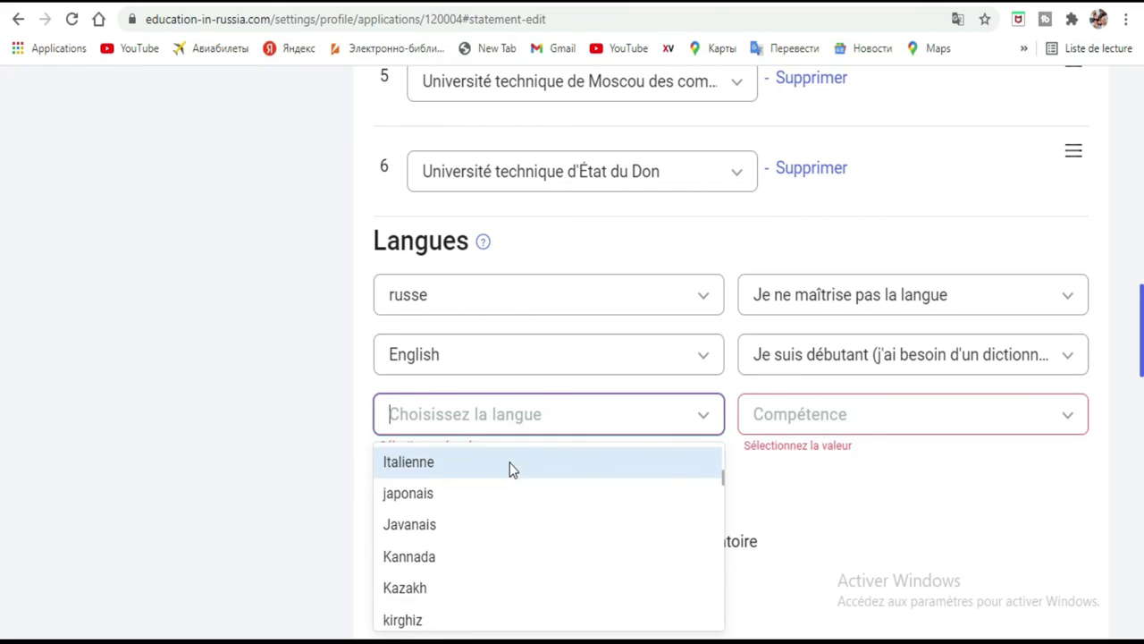
scroll(509, 470, "down", 1)
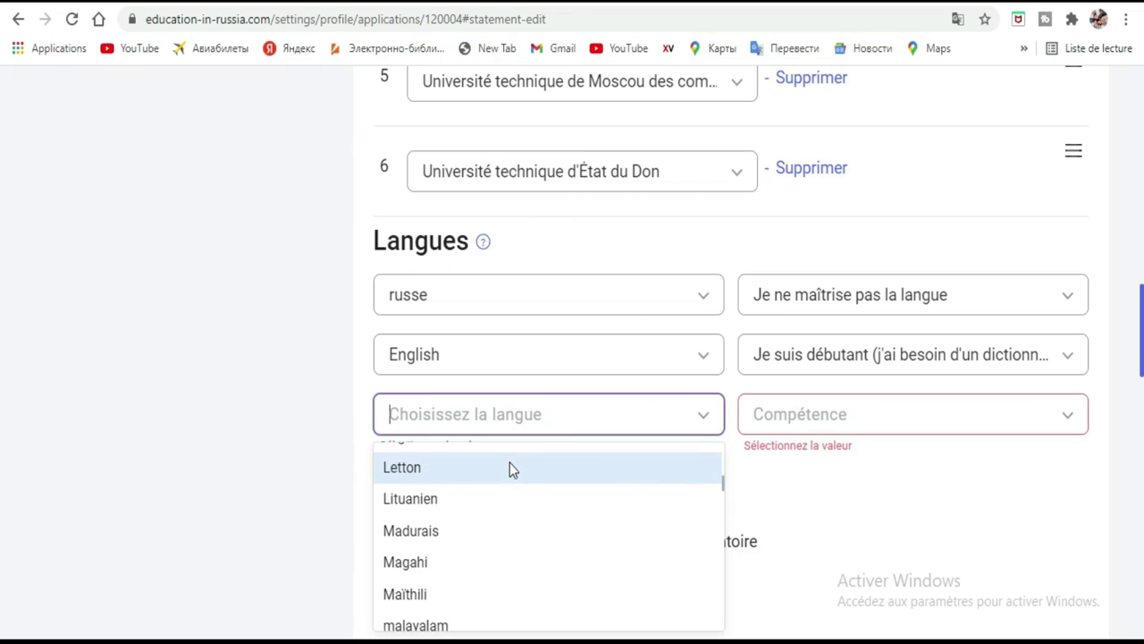
scroll(509, 470, "down", 4)
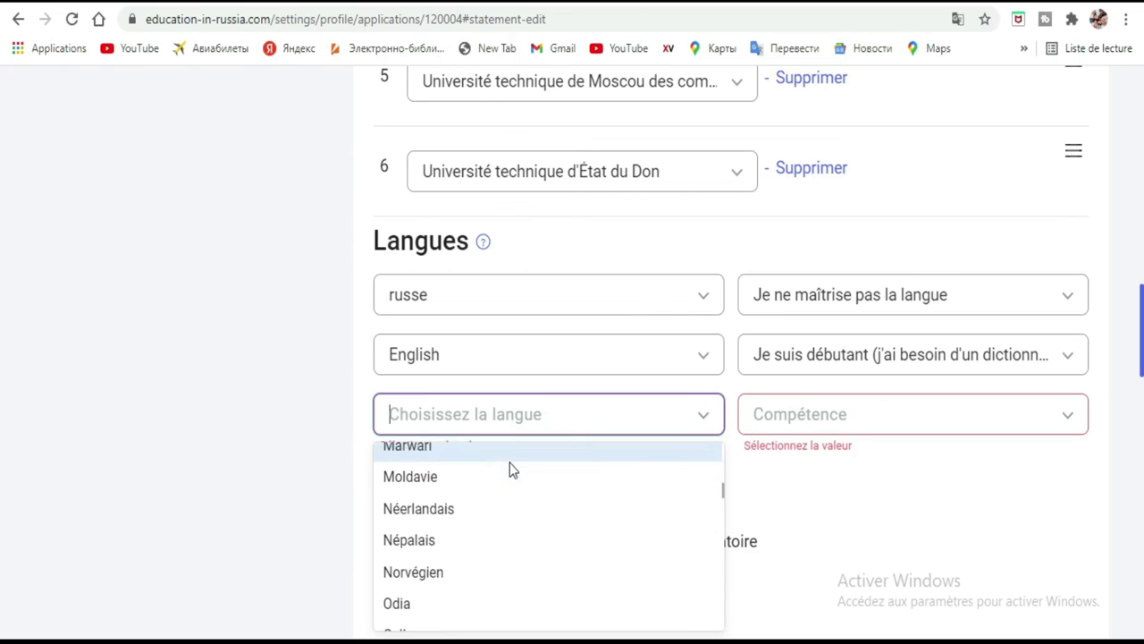
scroll(509, 463, "down", 1)
scroll(510, 462, "down", 3)
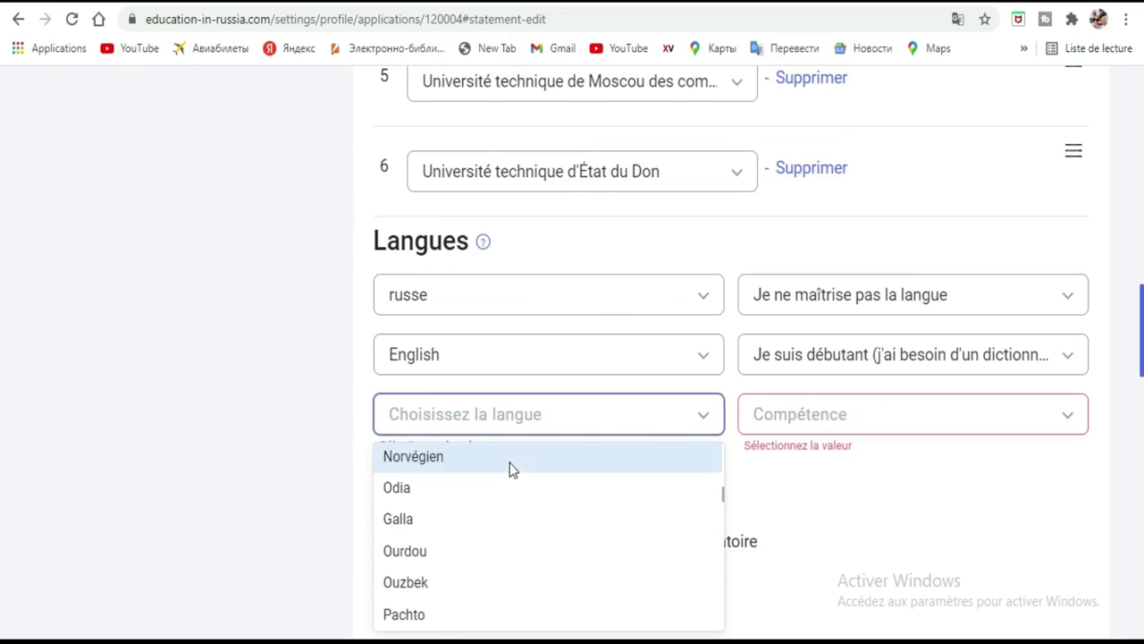
scroll(451, 490, "down", 1)
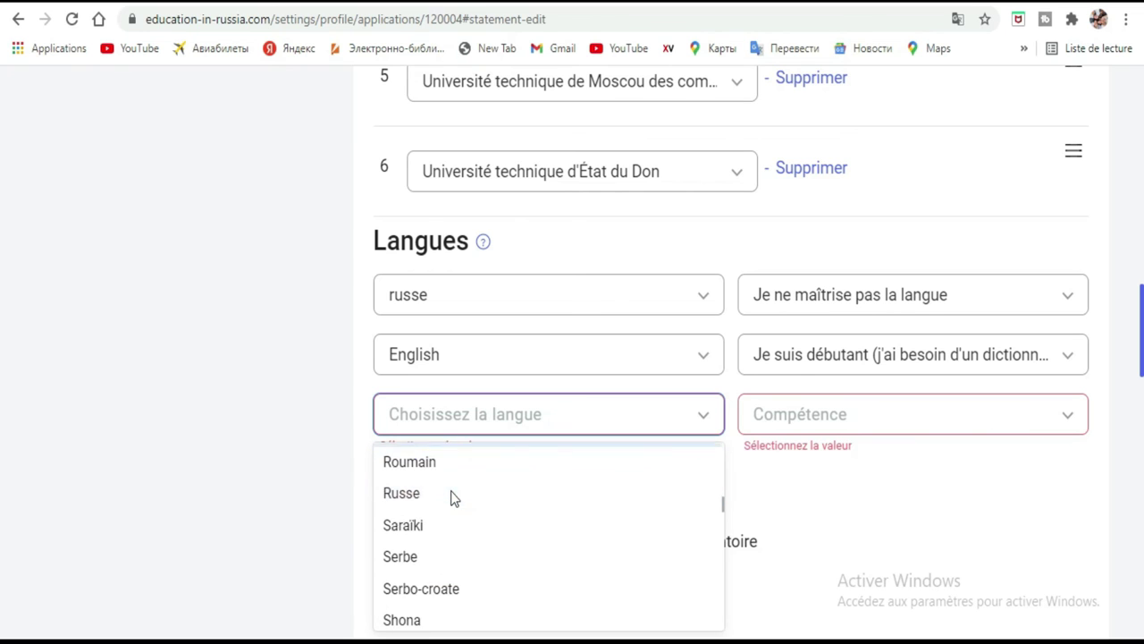
scroll(451, 490, "down", 1)
scroll(450, 491, "down", 2)
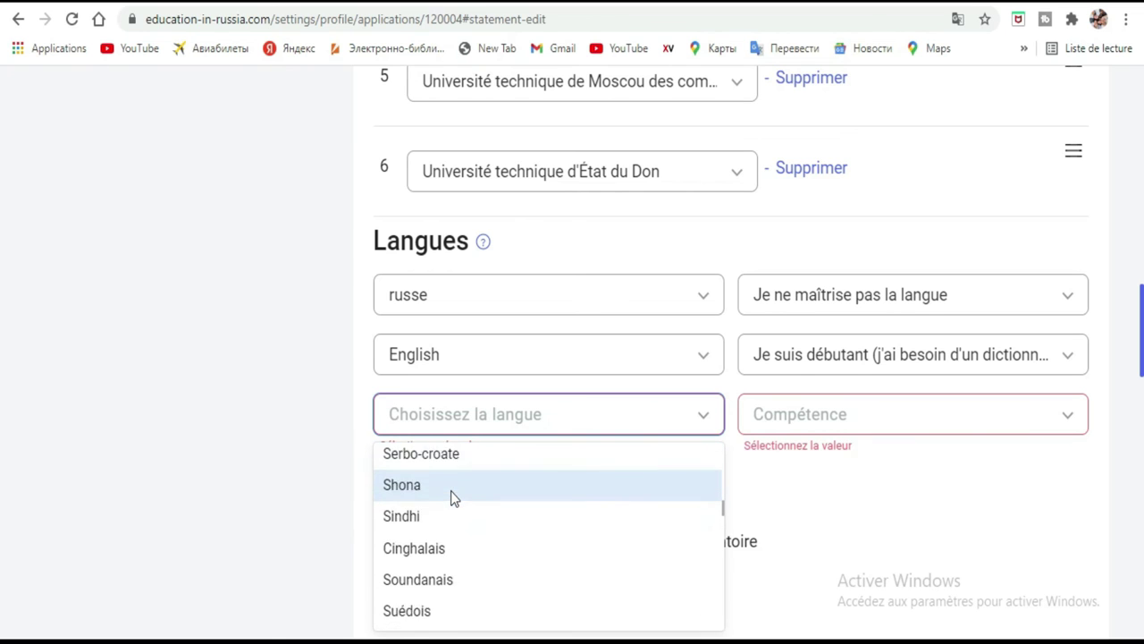
scroll(451, 492, "down", 3)
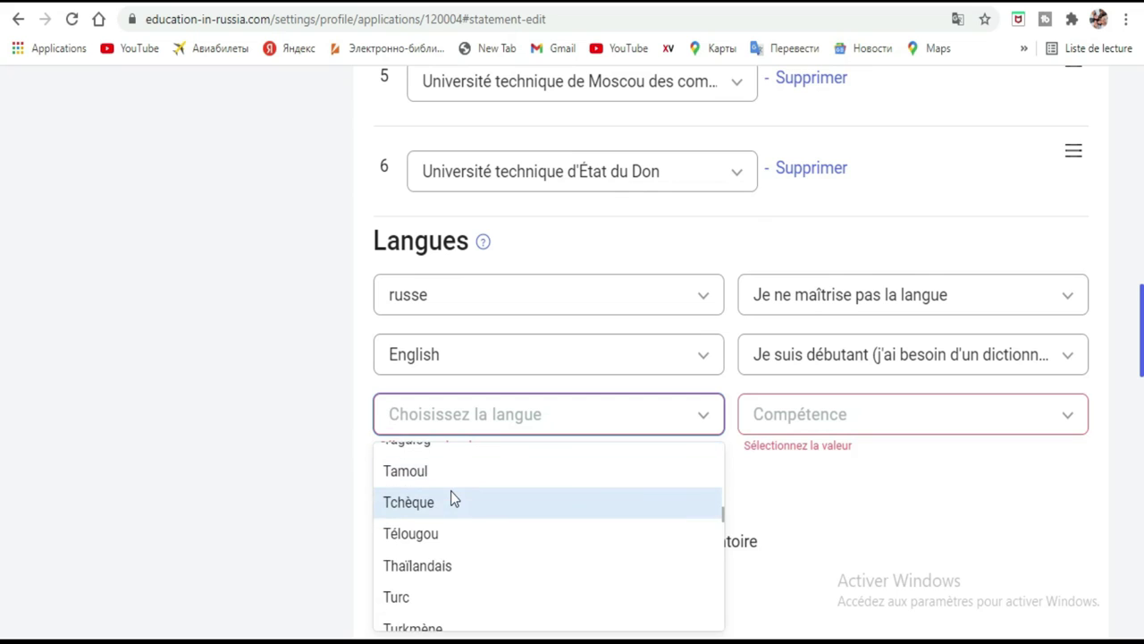
scroll(452, 497, "down", 1)
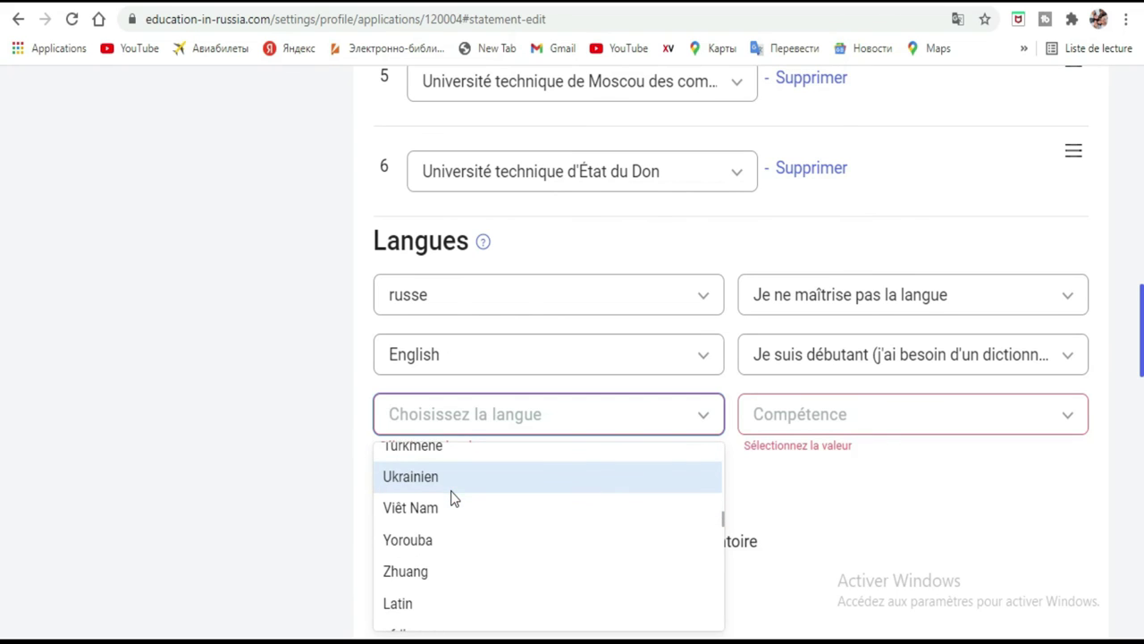
scroll(451, 497, "down", 1)
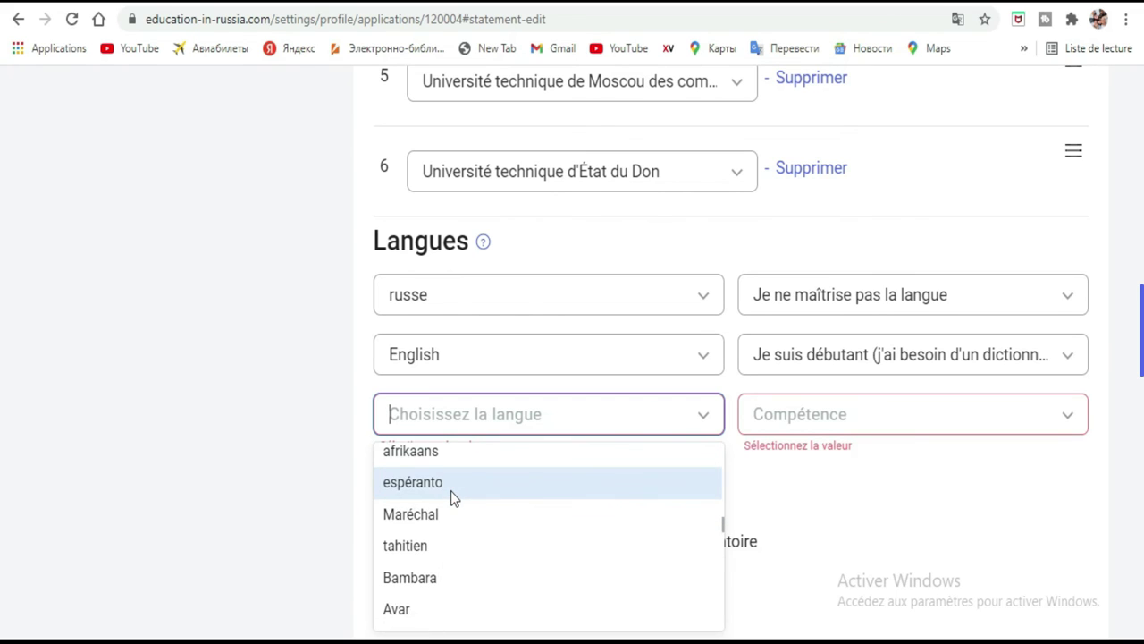
scroll(451, 497, "down", 1)
scroll(451, 497, "down", 1)
scroll(451, 498, "down", 2)
scroll(452, 498, "down", 1)
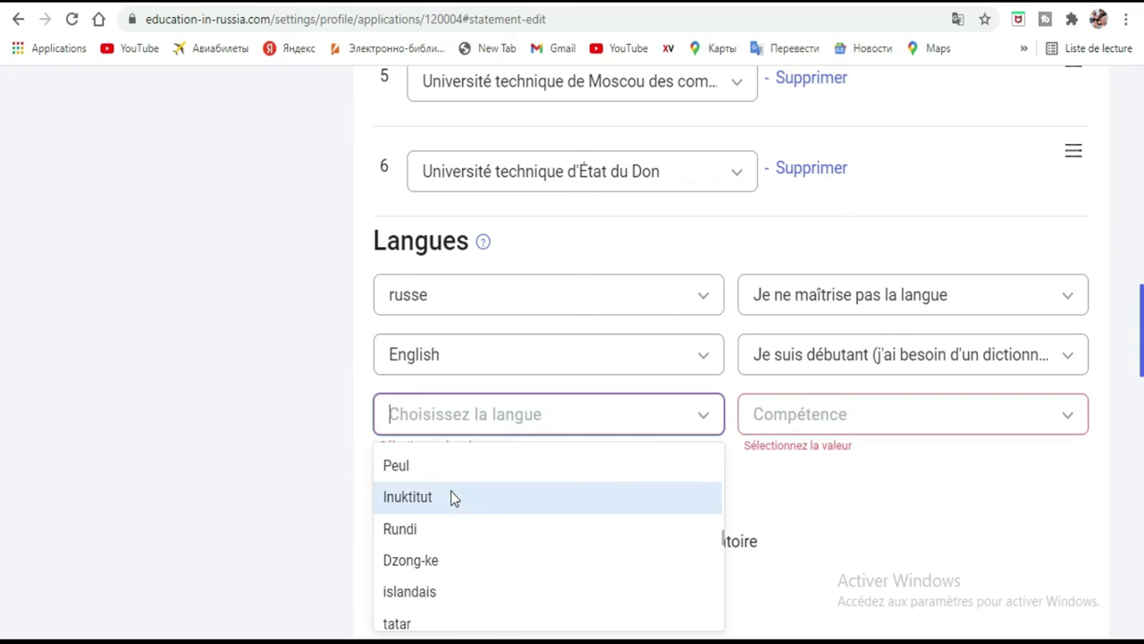
scroll(452, 492, "down", 1)
scroll(451, 491, "down", 1)
scroll(451, 498, "down", 3)
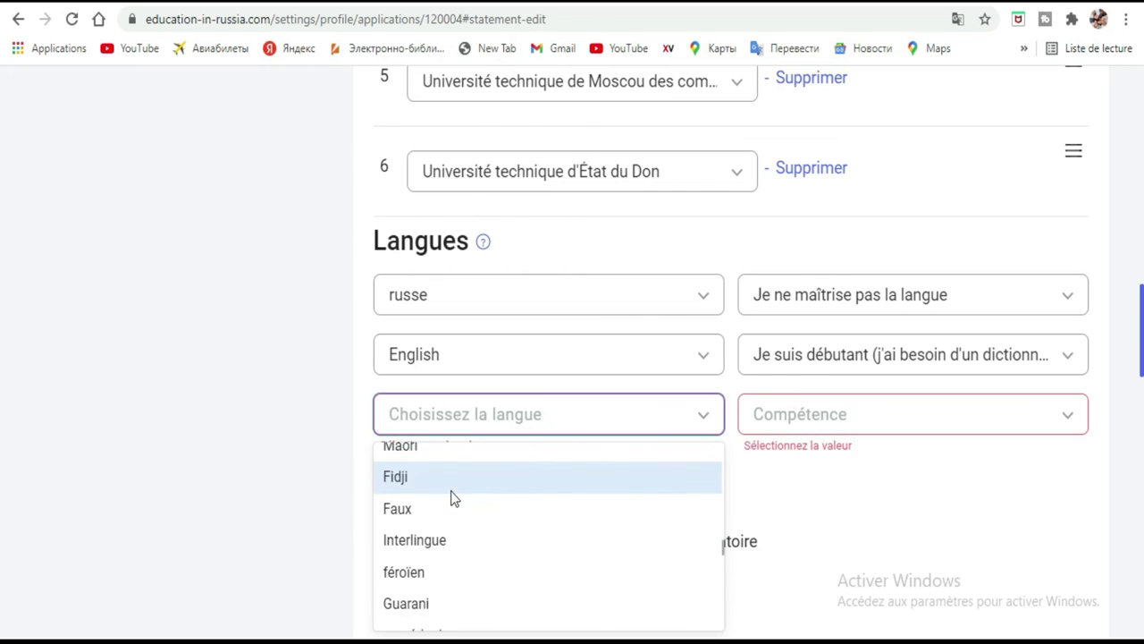
scroll(452, 498, "down", 4)
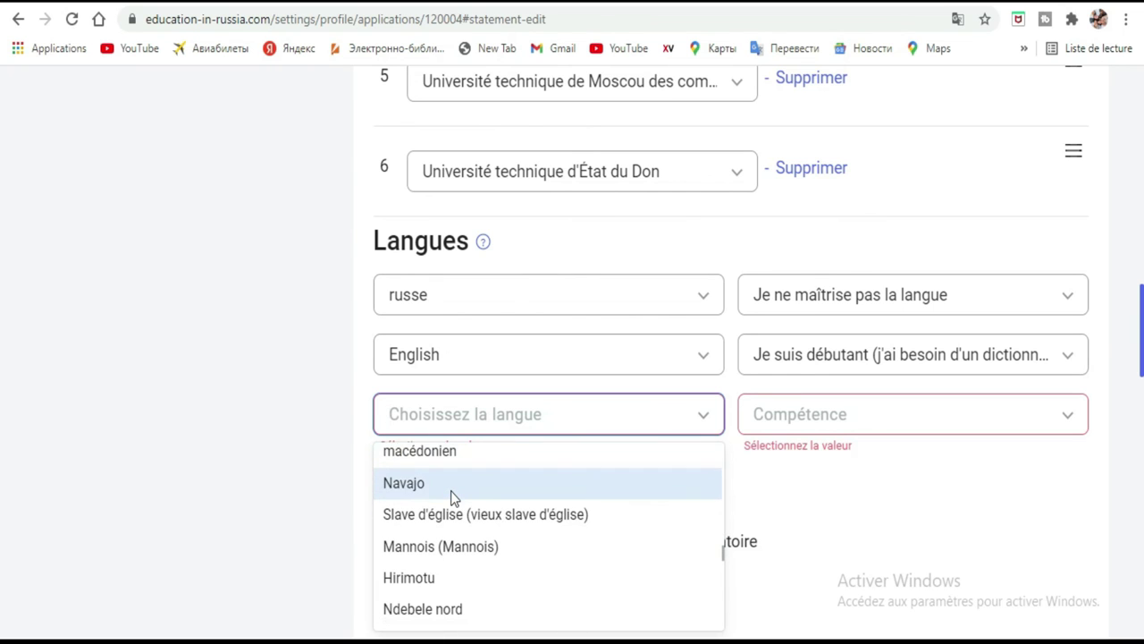
scroll(451, 498, "down", 5)
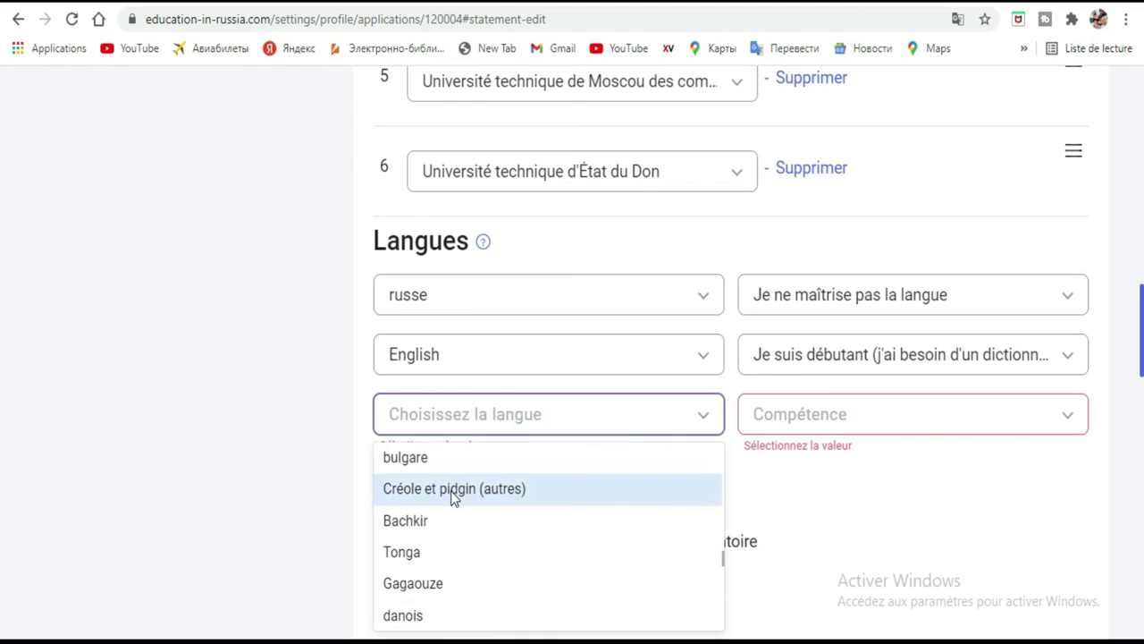
scroll(451, 497, "down", 5)
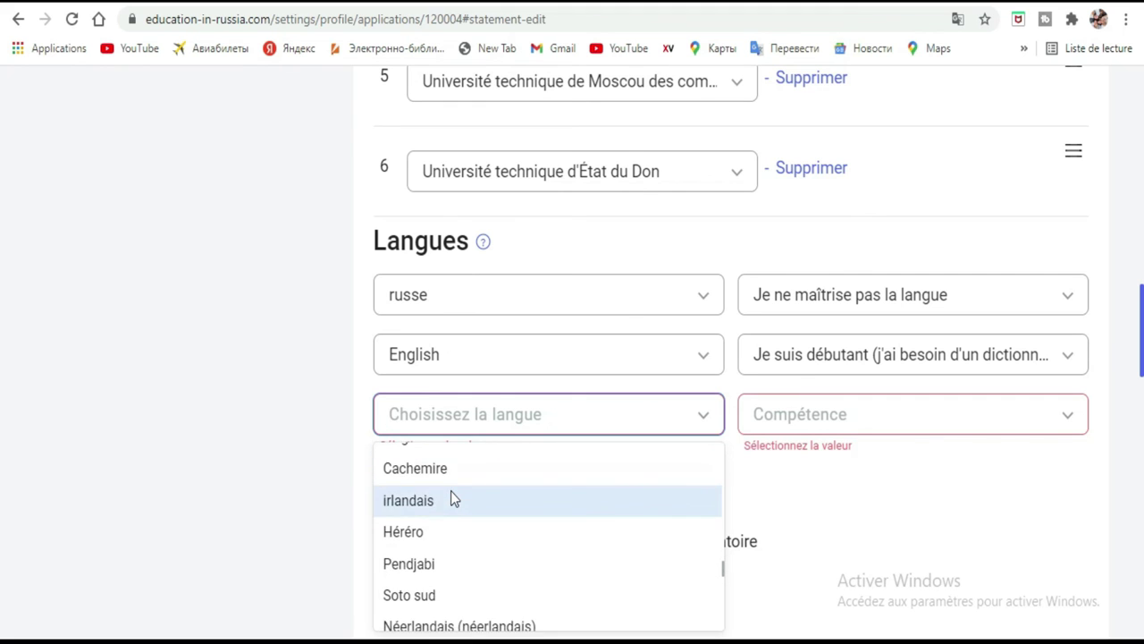
scroll(451, 498, "down", 5)
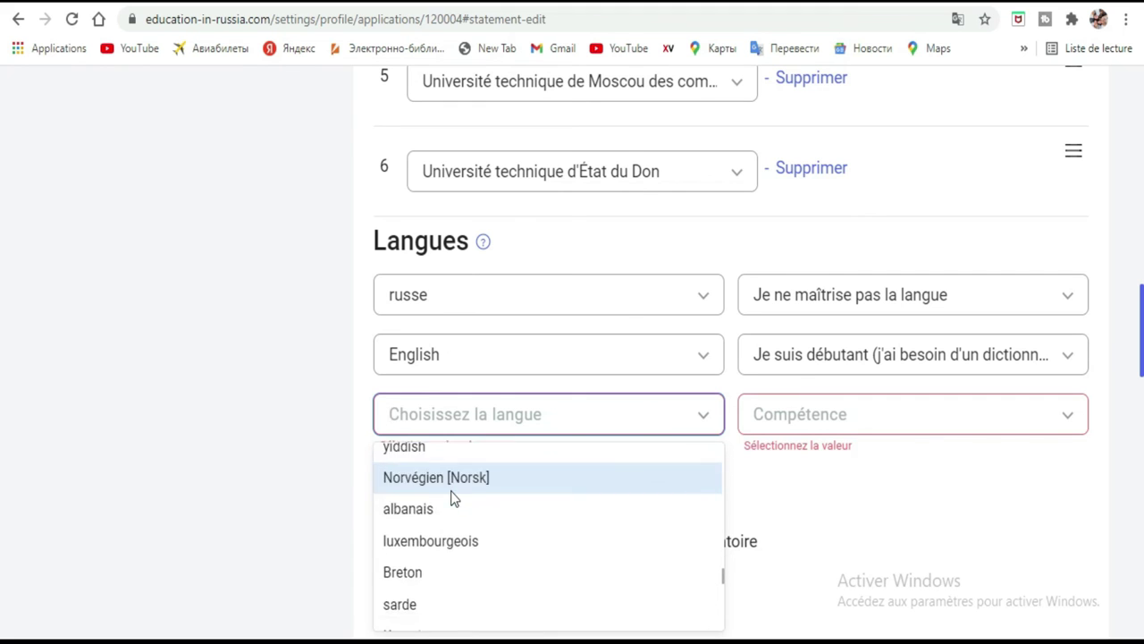
scroll(452, 498, "down", 5)
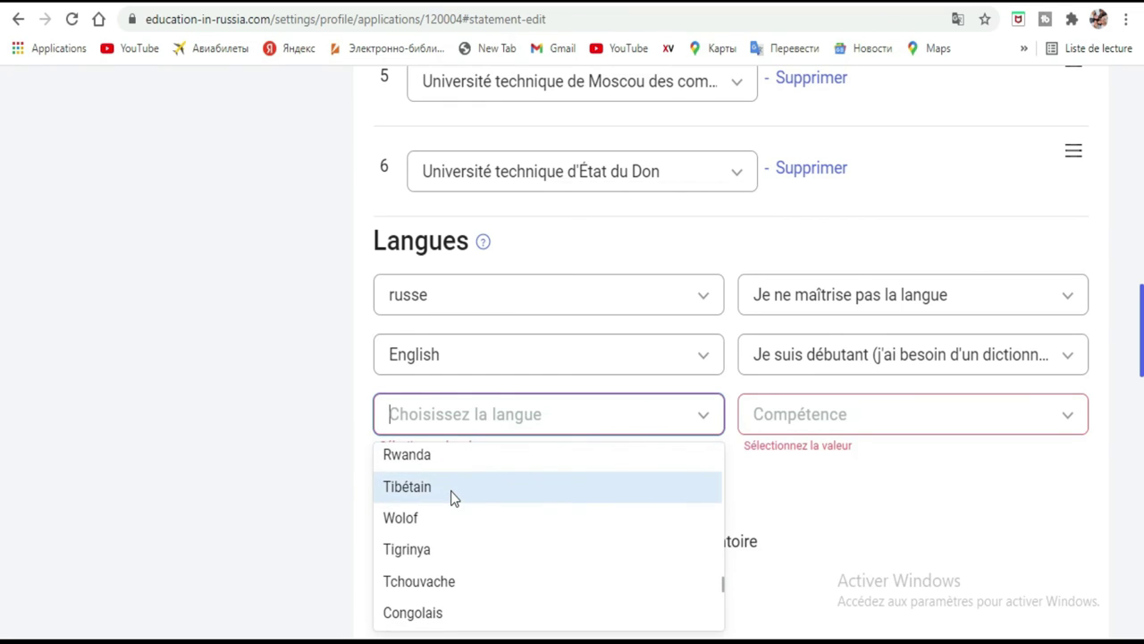
scroll(451, 498, "down", 5)
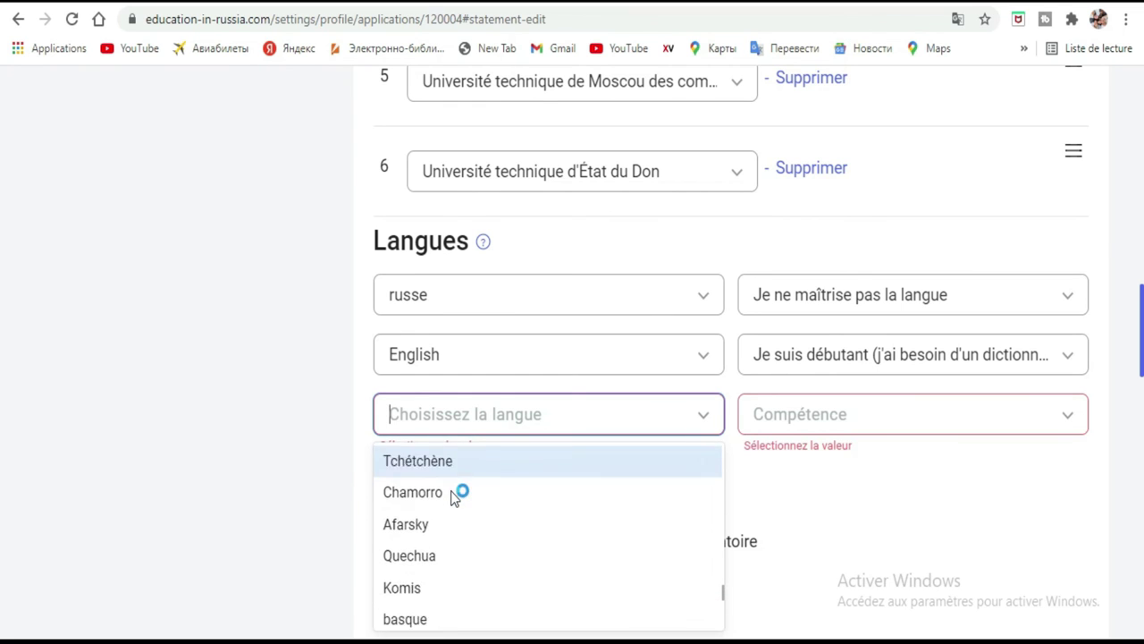
scroll(451, 498, "down", 5)
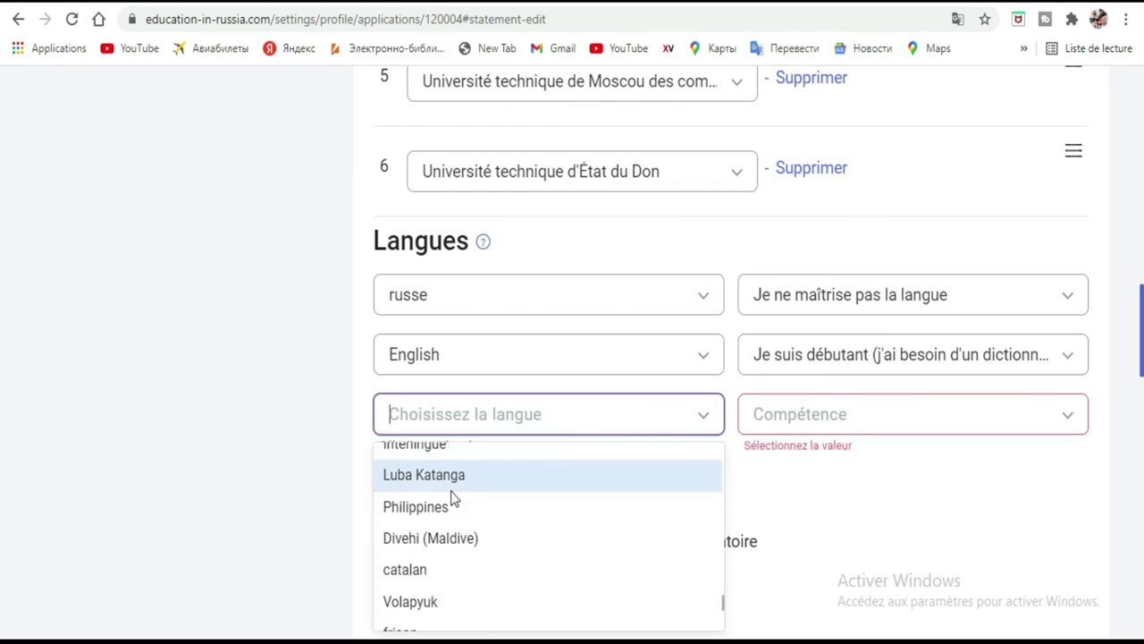
scroll(450, 498, "down", 5)
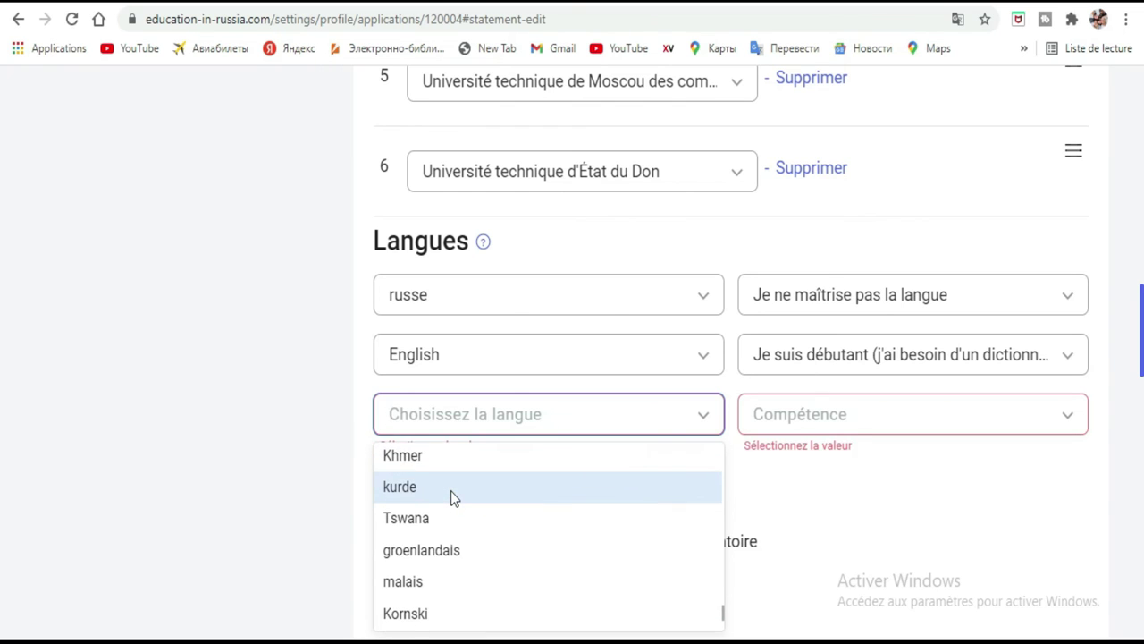
scroll(451, 498, "down", 4)
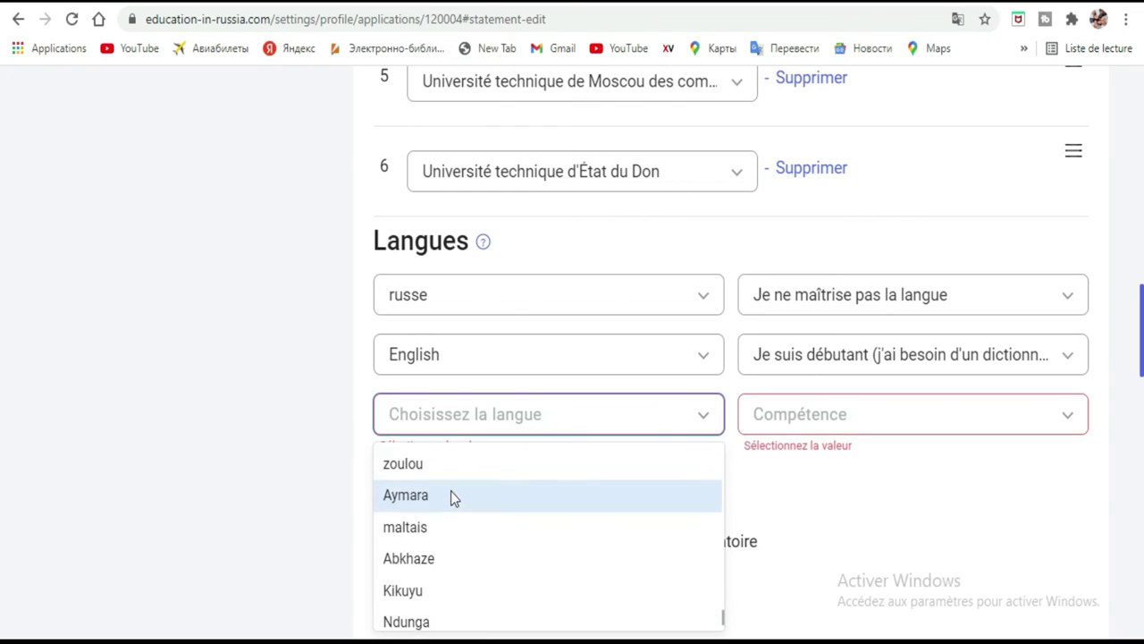
scroll(451, 498, "down", 1)
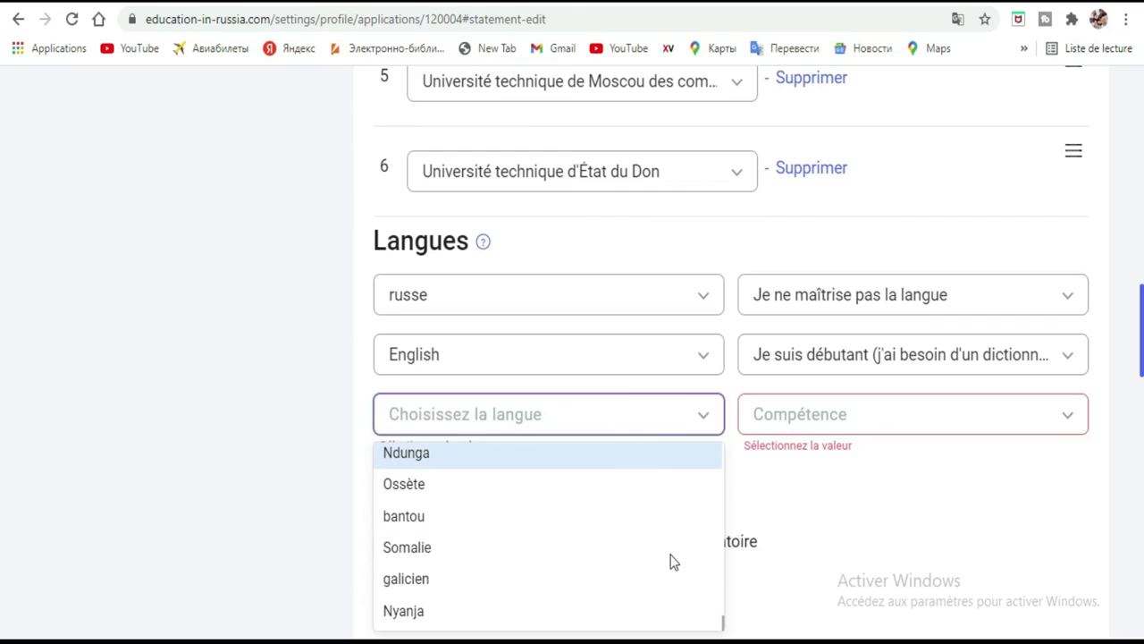
key("Escape")
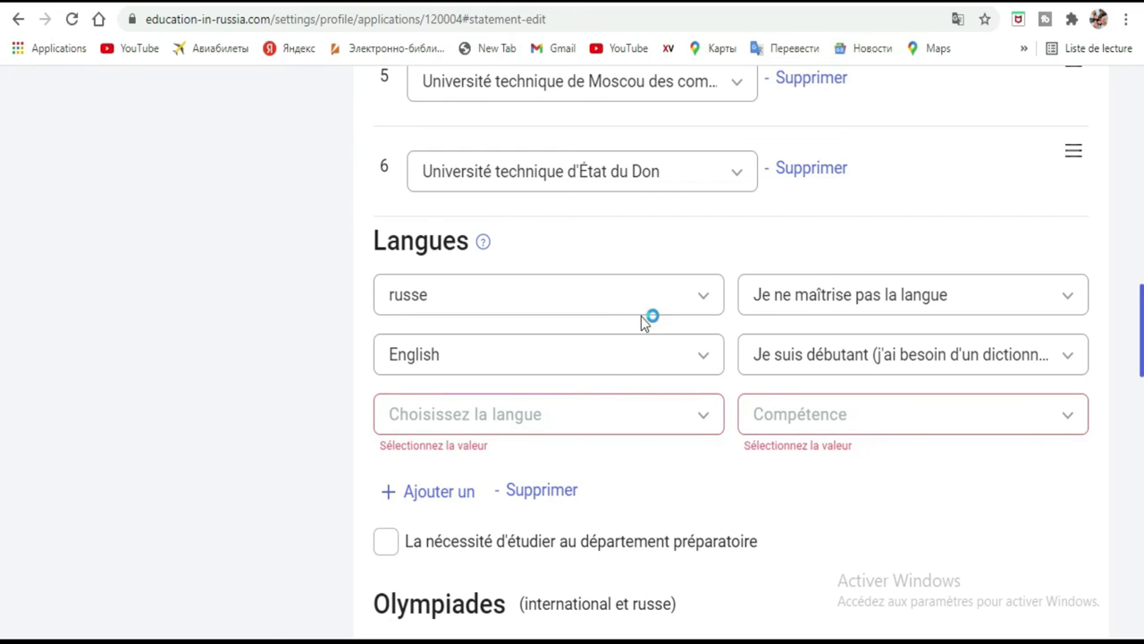
left_click(596, 413)
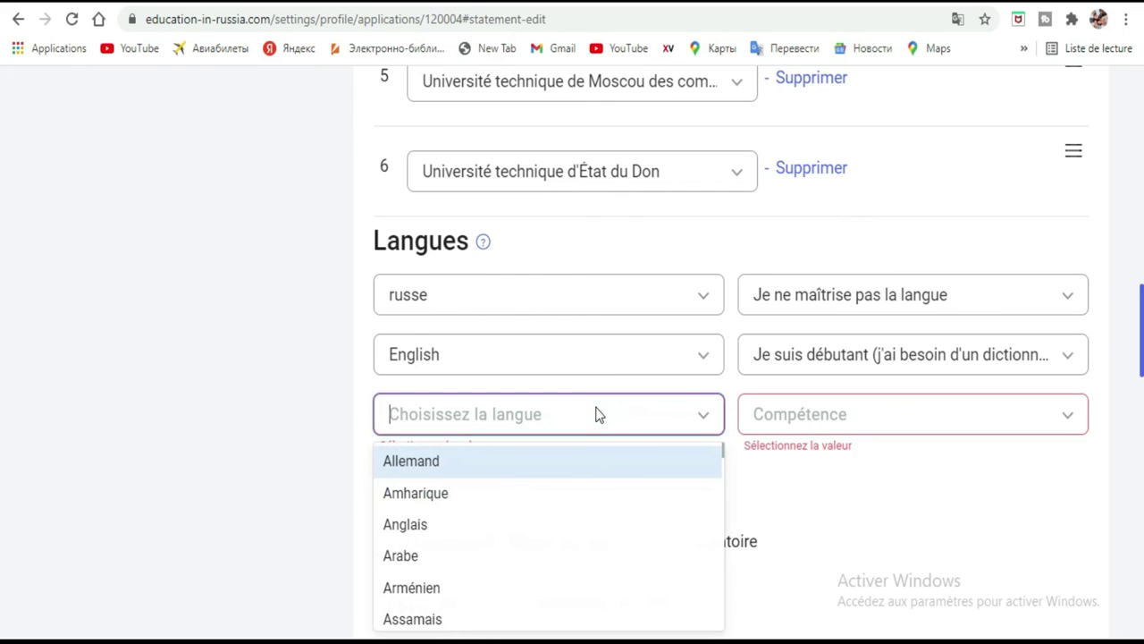
Step: Bring up the on-screen keyboard and translate the page into Russian
key("ctrl+super+o")
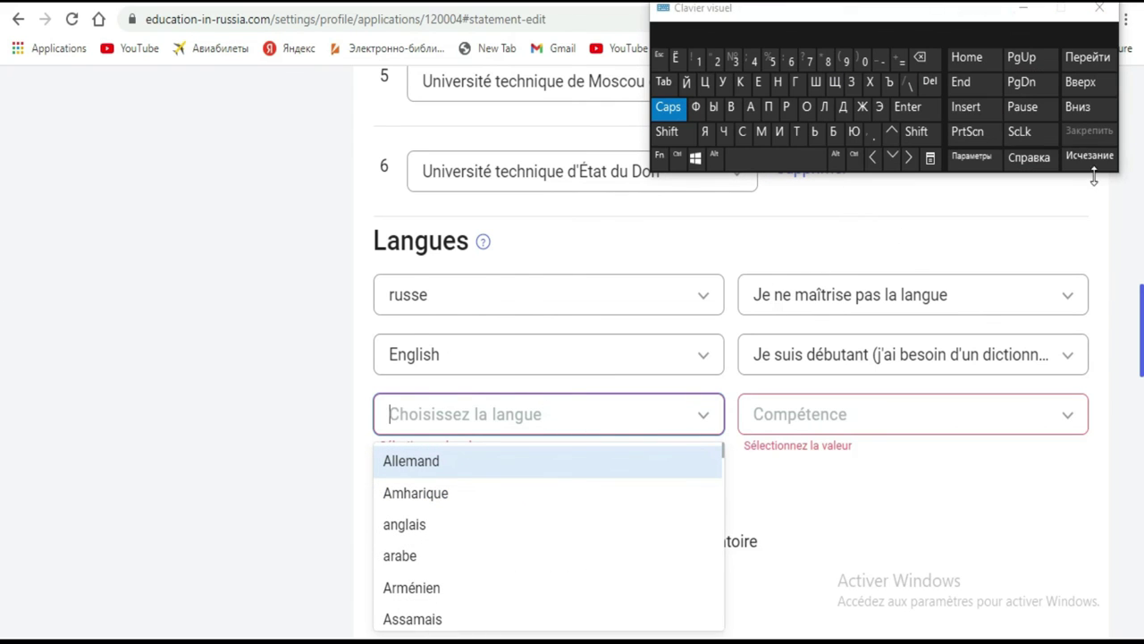
left_click(705, 107)
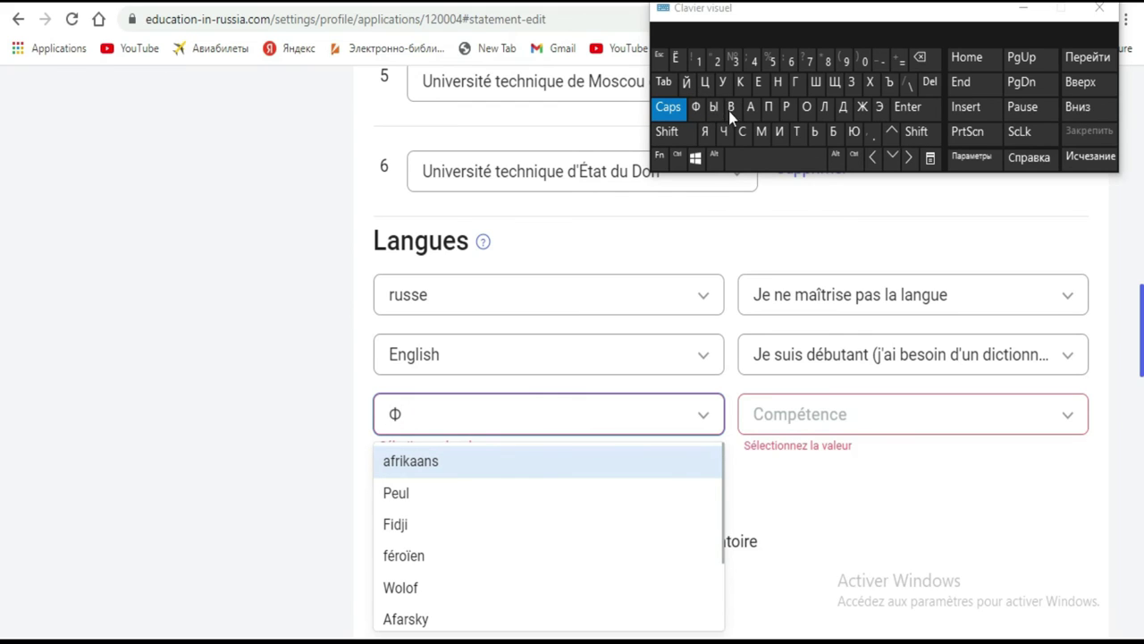
left_click(788, 109)
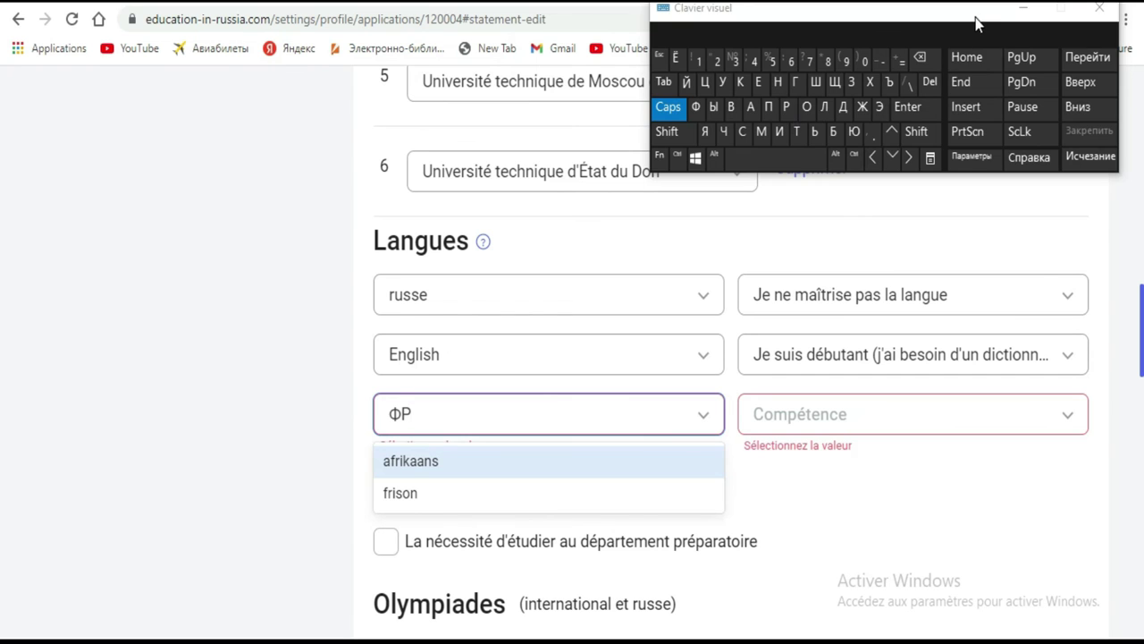
left_click_drag(976, 24, 881, 164)
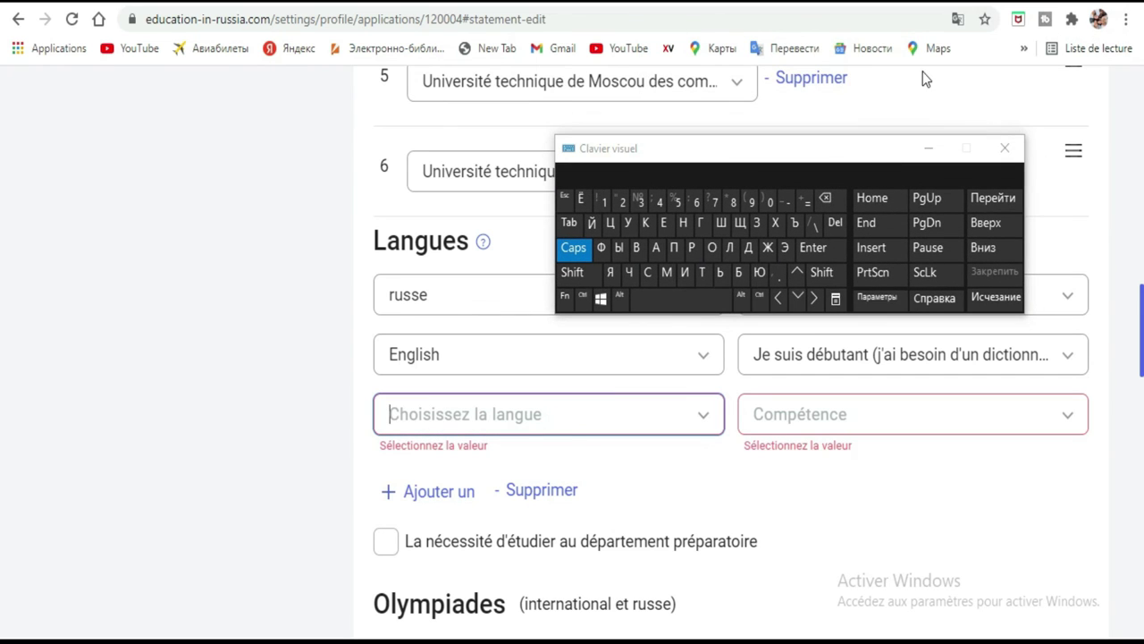
left_click(497, 415)
key("Down")
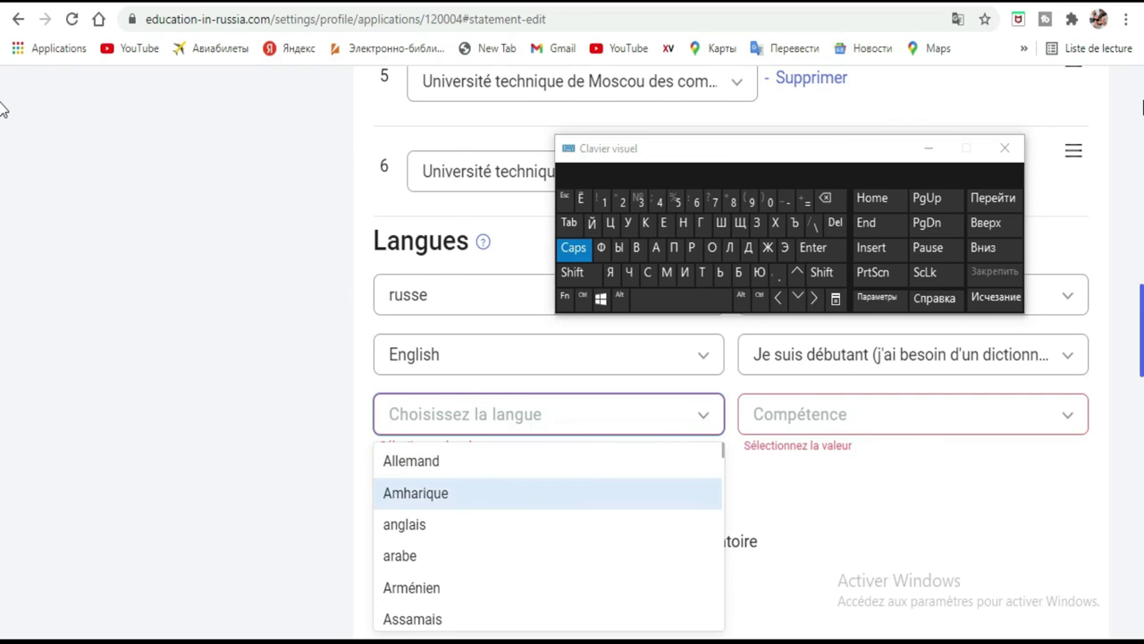
left_click(957, 18)
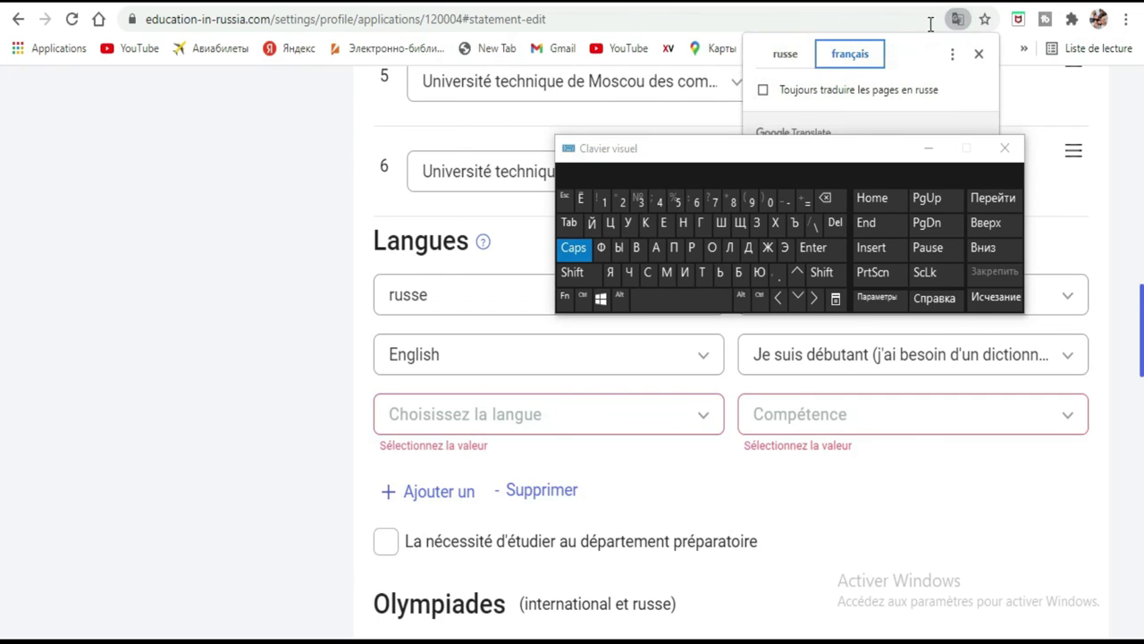
left_click(785, 56)
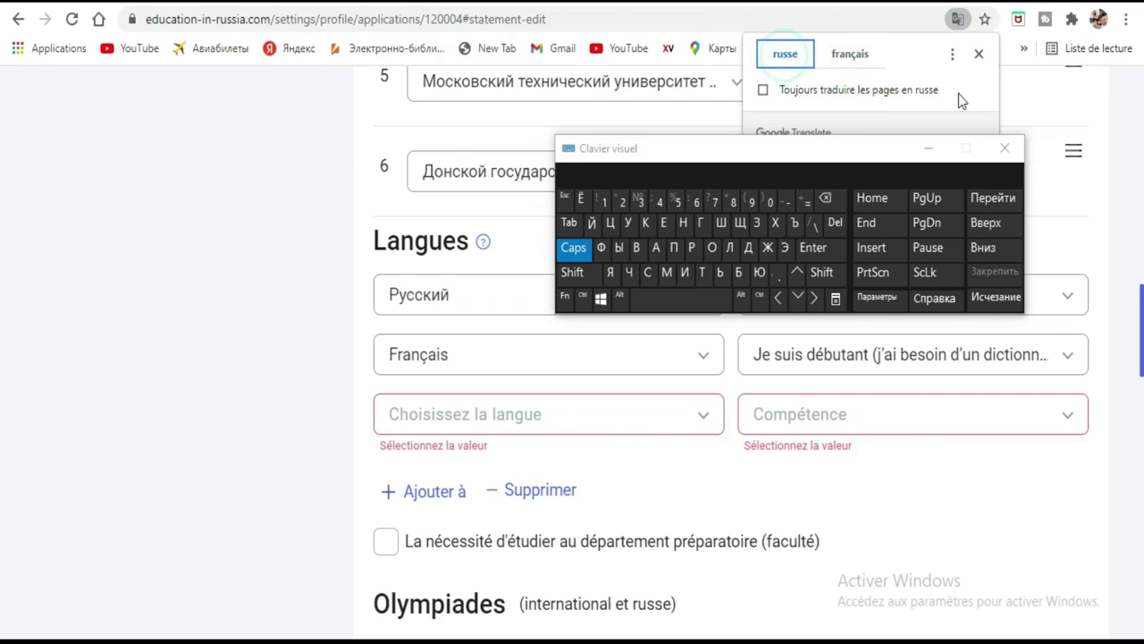
Step: Filter the third row's languages with ФР and choose Фризский
left_click(565, 428)
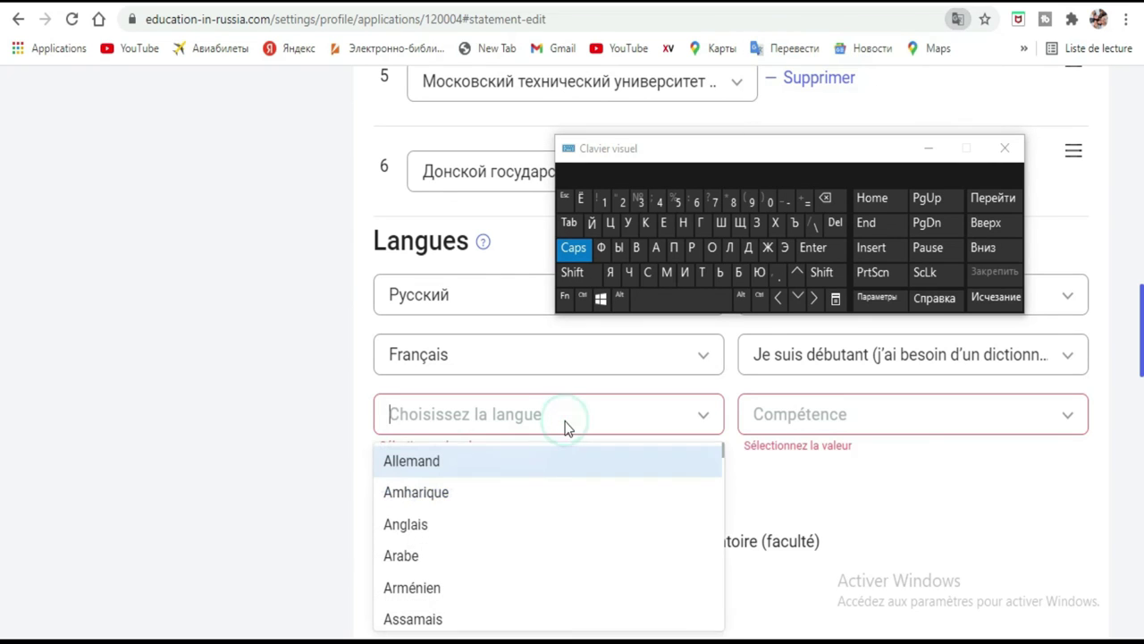
left_click(603, 249)
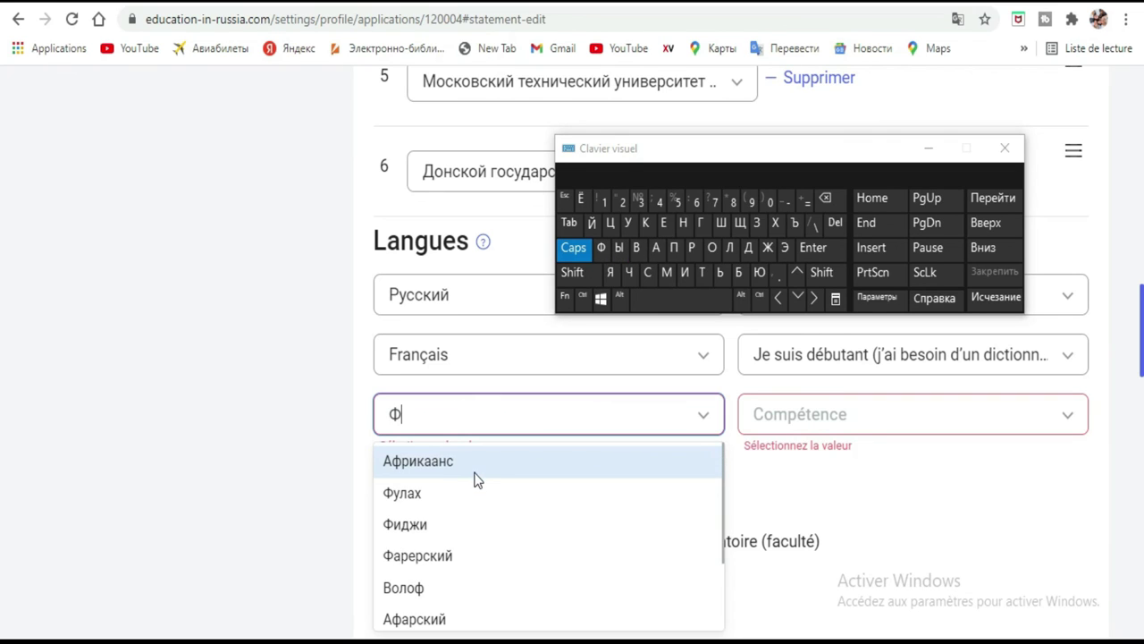
left_click(690, 249)
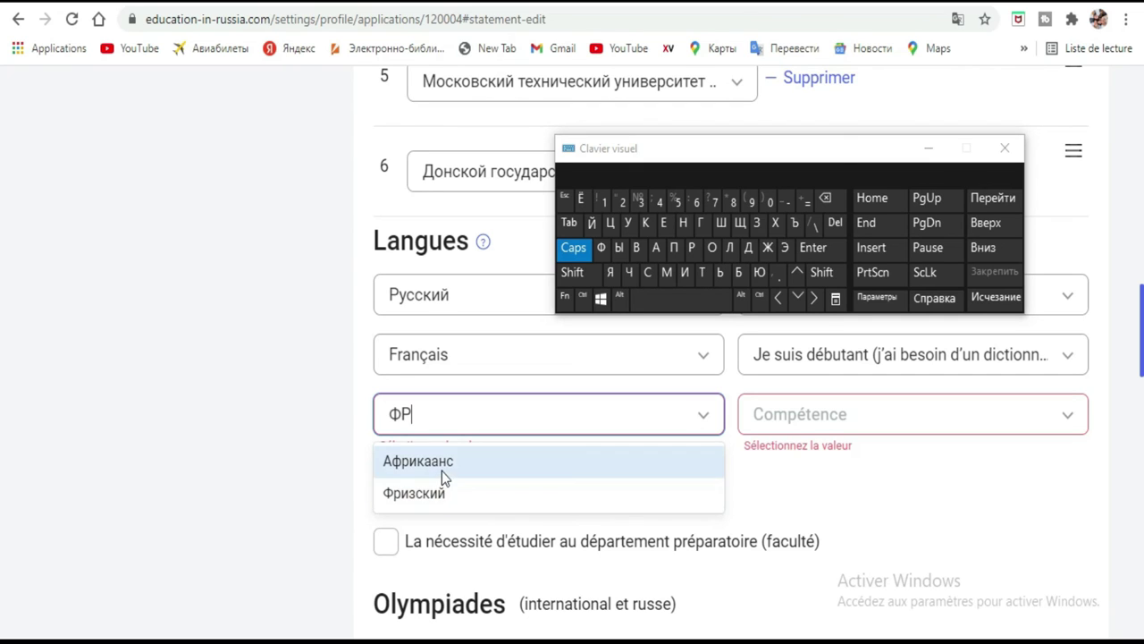
left_click(444, 494)
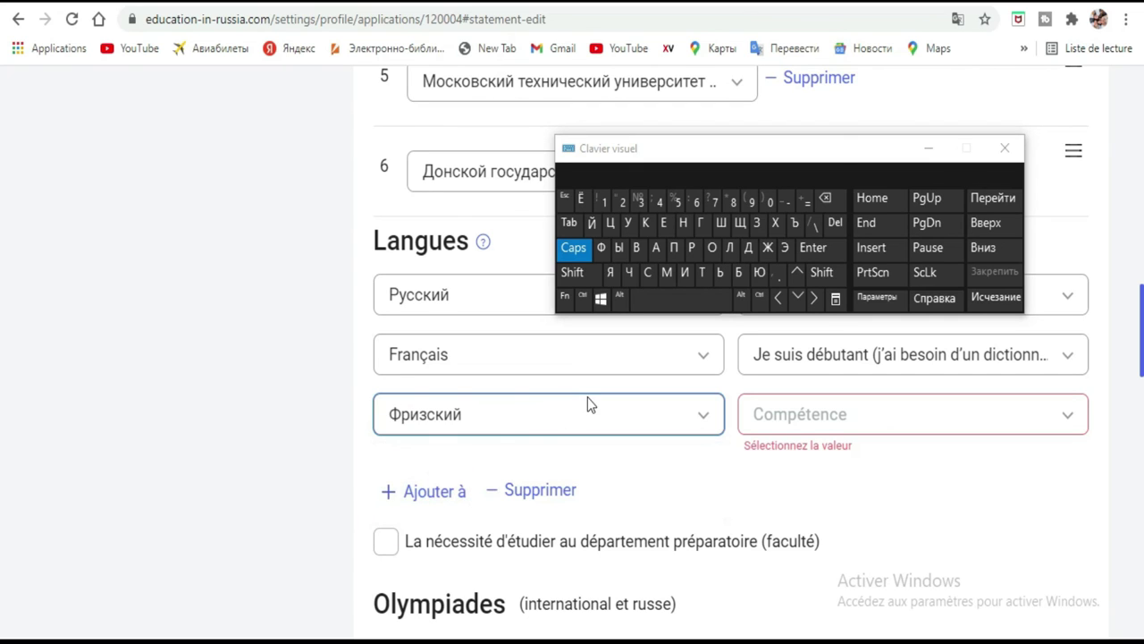
Step: Set Фризский proficiency to 'C'est ma langue maternelle' and minimize the on-screen keyboard
left_click(844, 420)
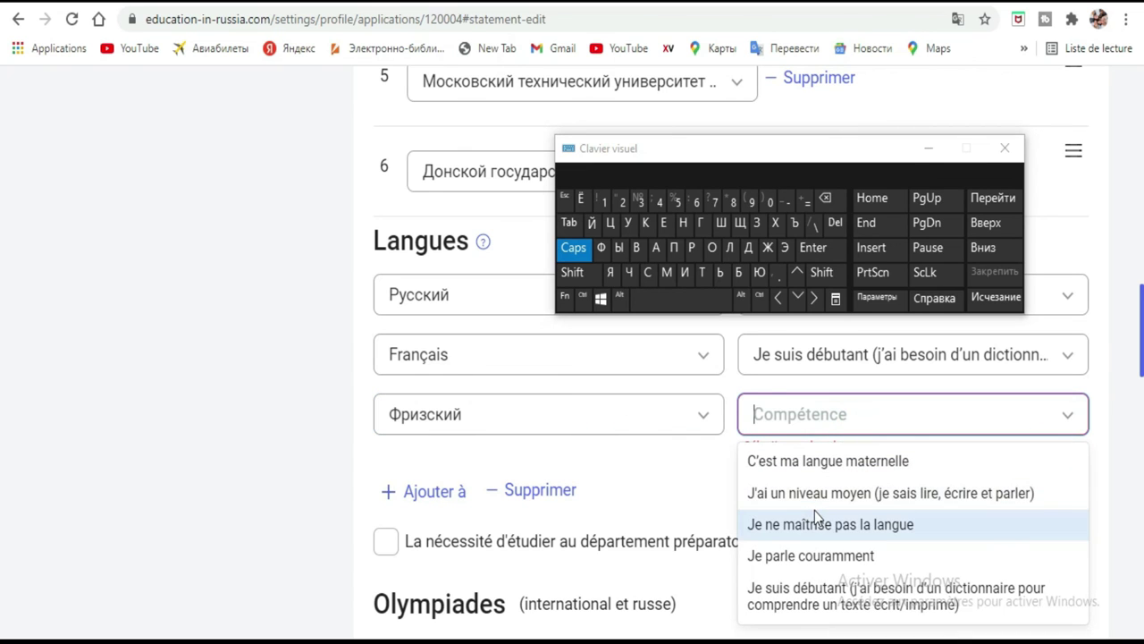
left_click(813, 556)
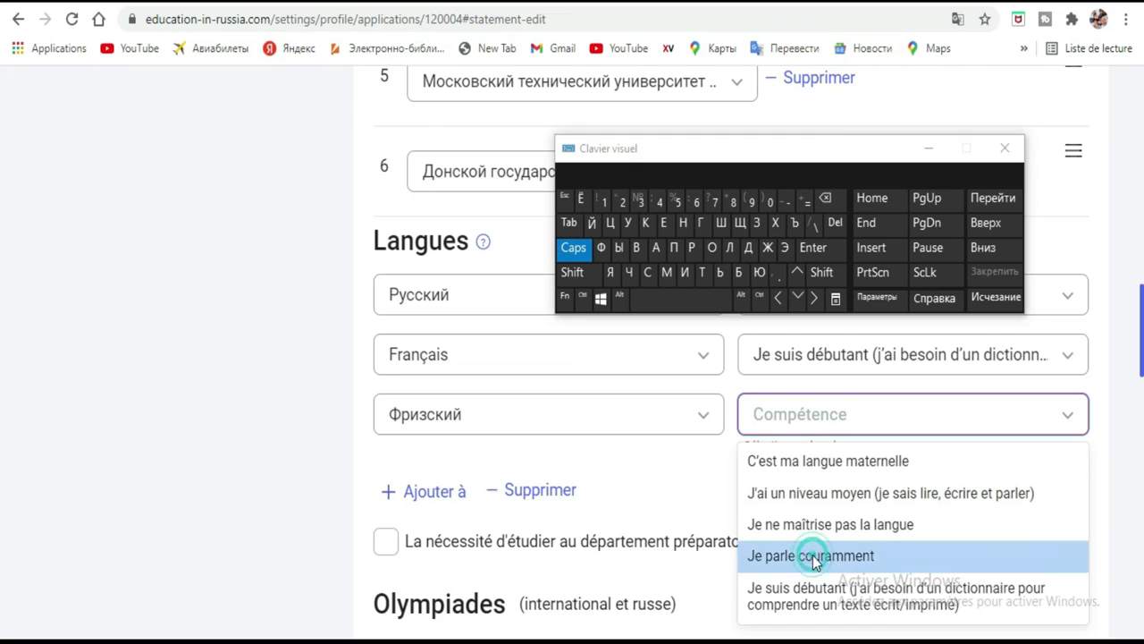
left_click(906, 410)
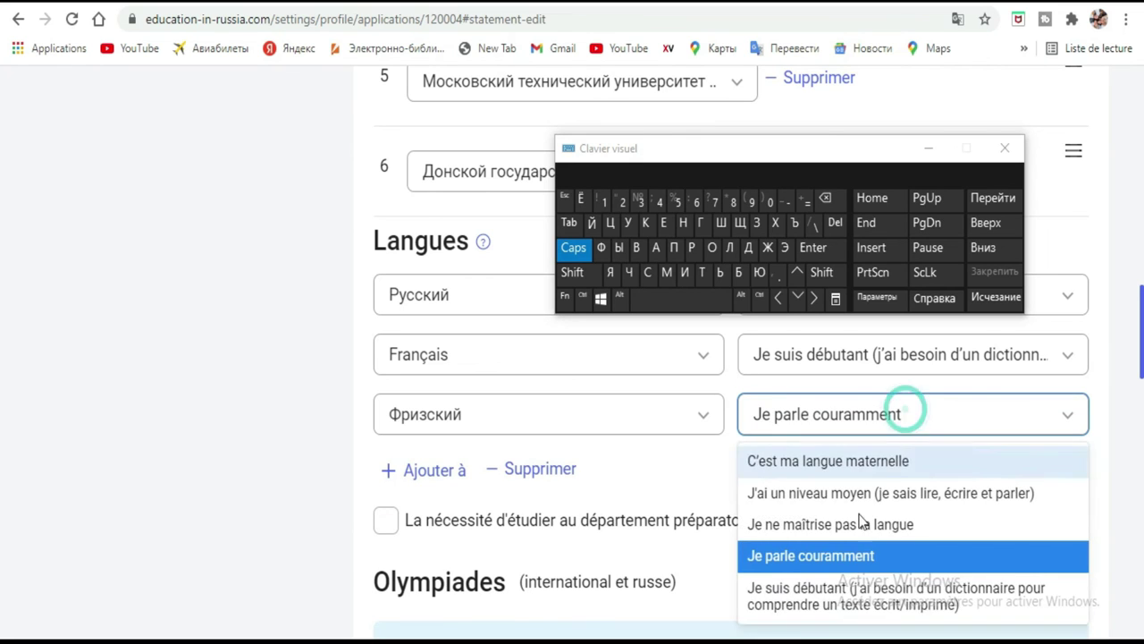
left_click(848, 463)
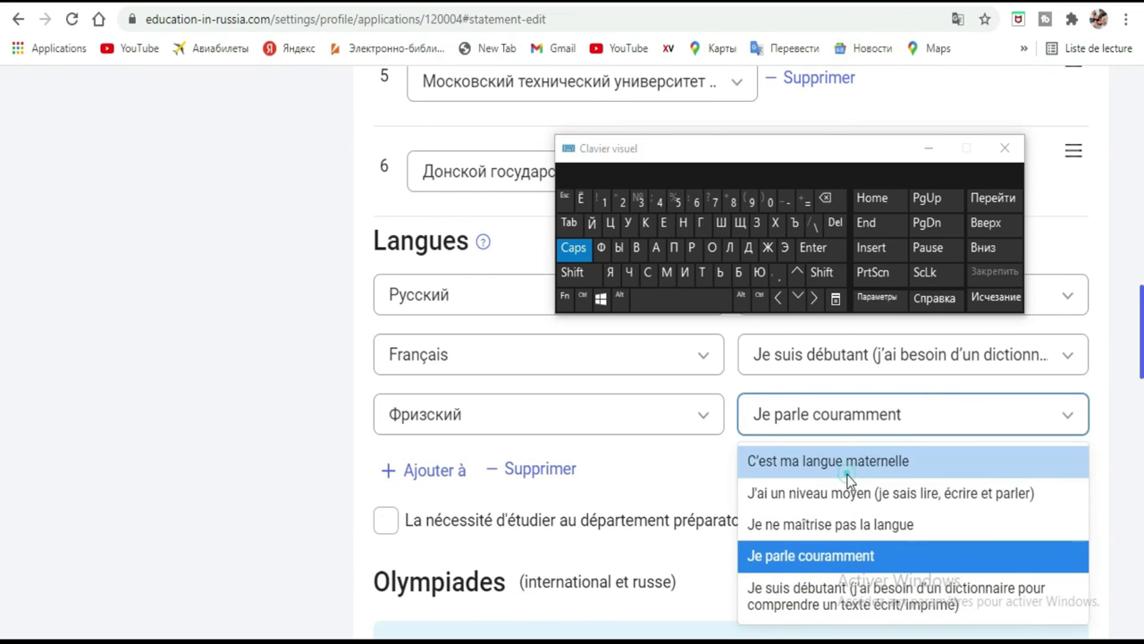
left_click(624, 357)
left_click(622, 354)
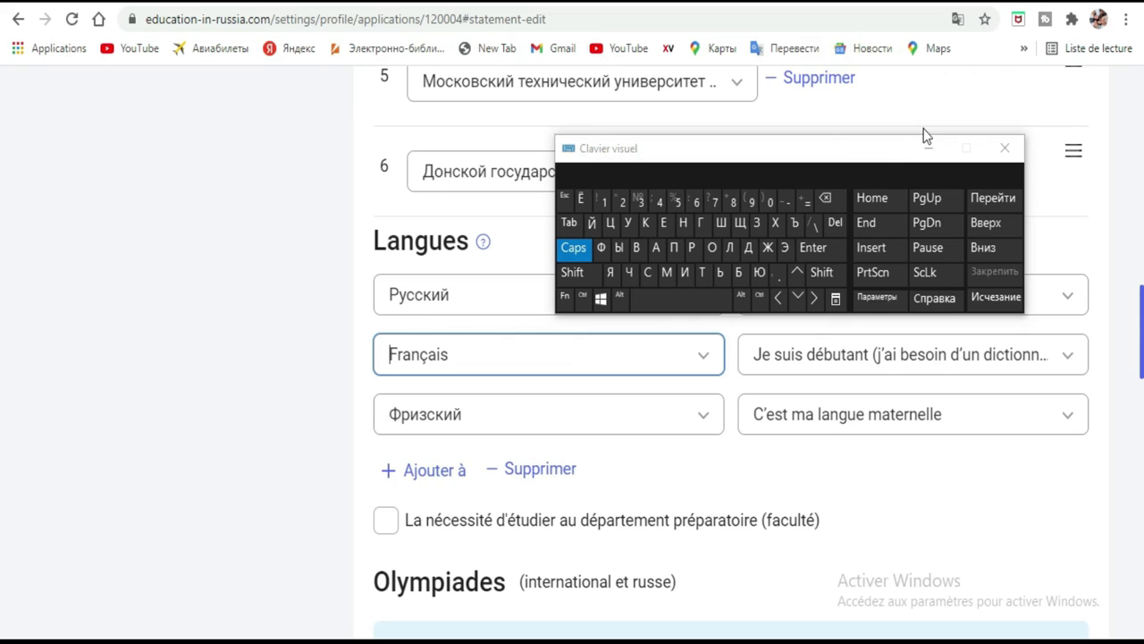
left_click(941, 157)
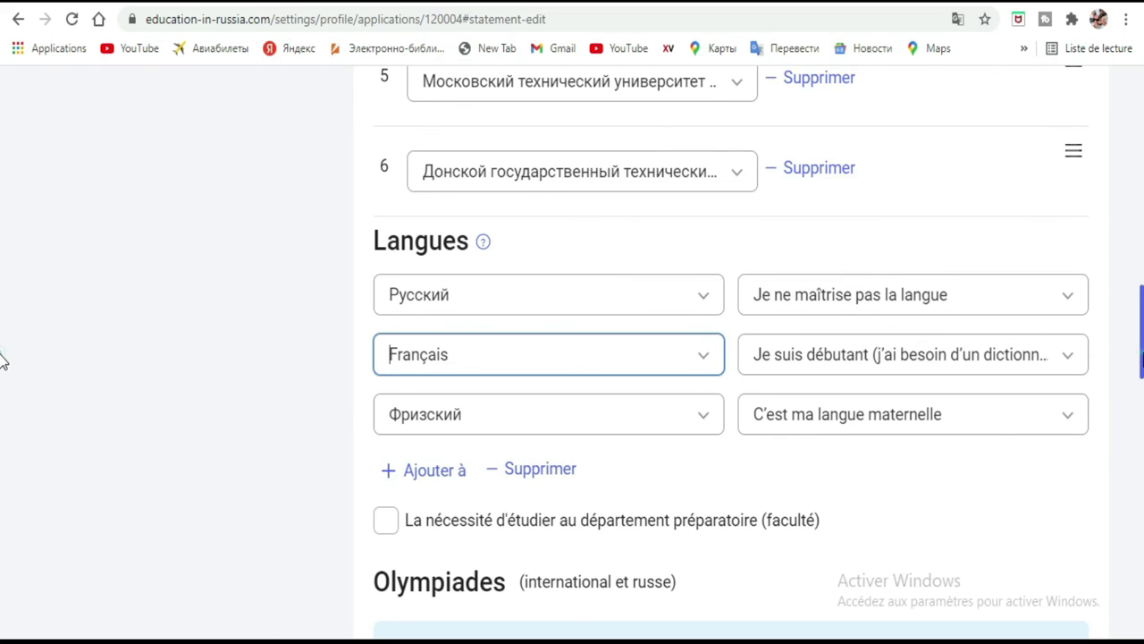
scroll(2, 376, "down", 3)
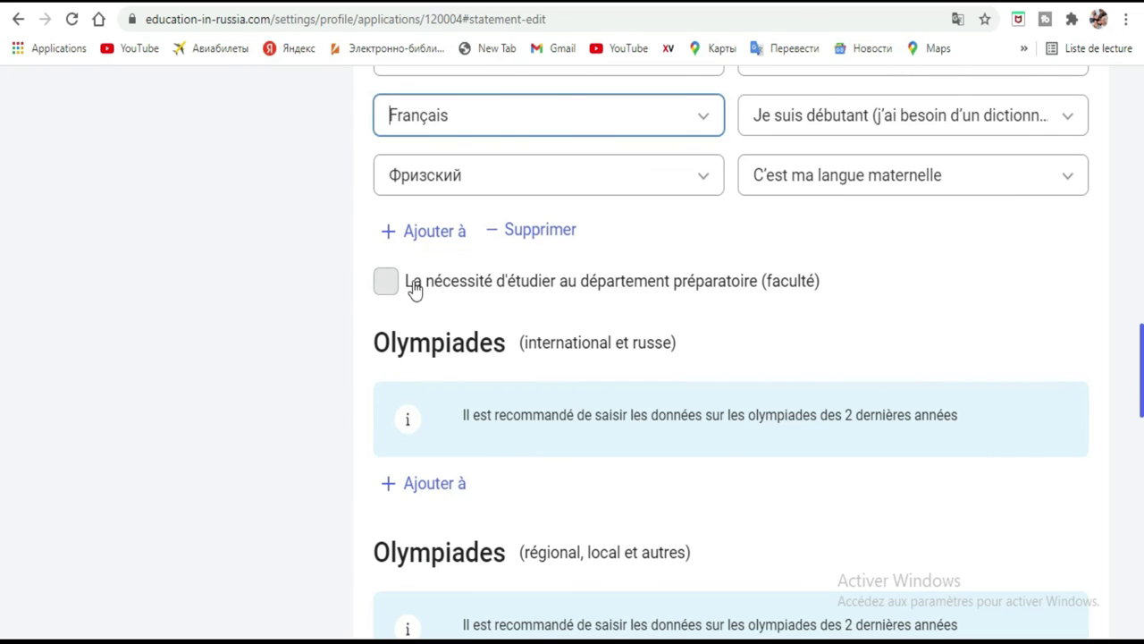
left_click(386, 282)
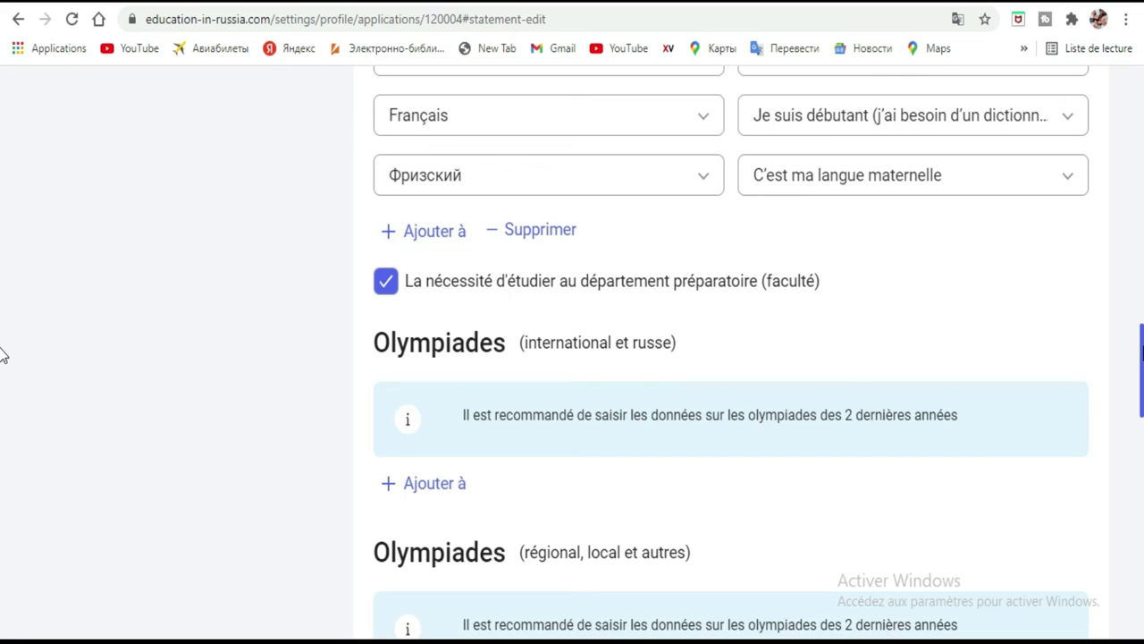
scroll(3, 412, "down", 12)
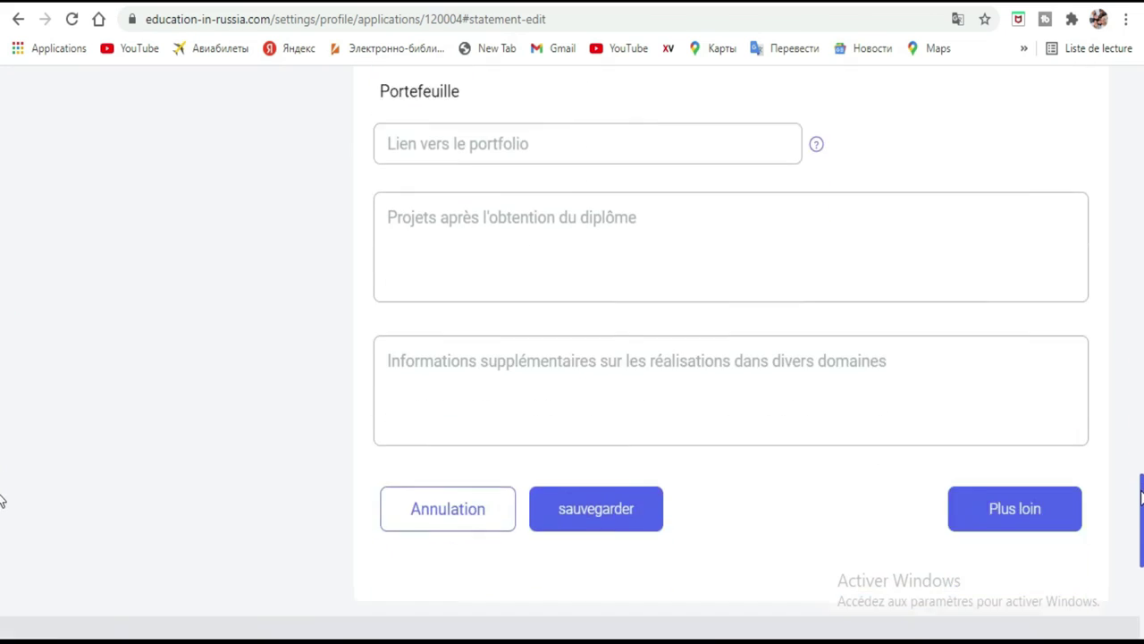
left_click_drag(1140, 498, 1140, 517)
left_click(1055, 392)
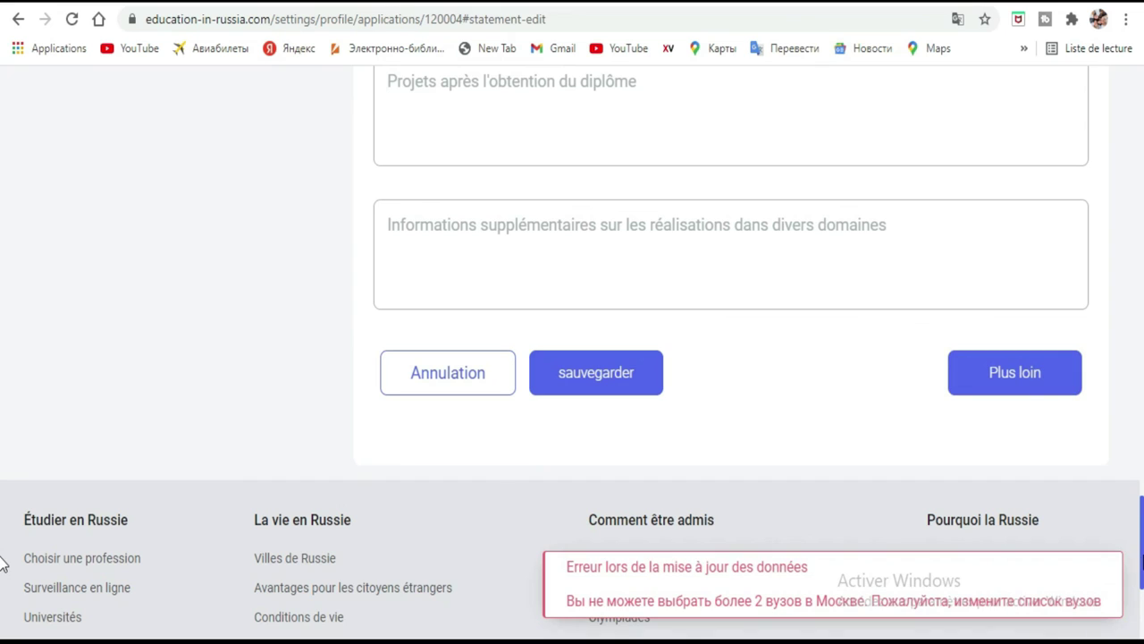
mouse_move(682, 573)
mouse_move(613, 605)
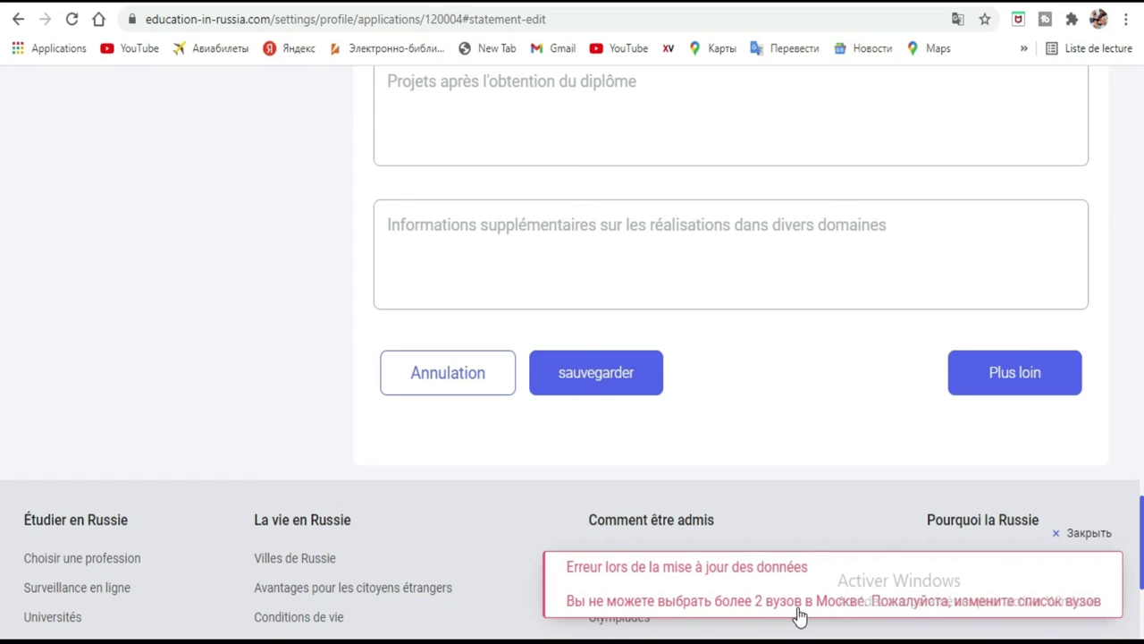
left_click_drag(810, 567, 4, 462)
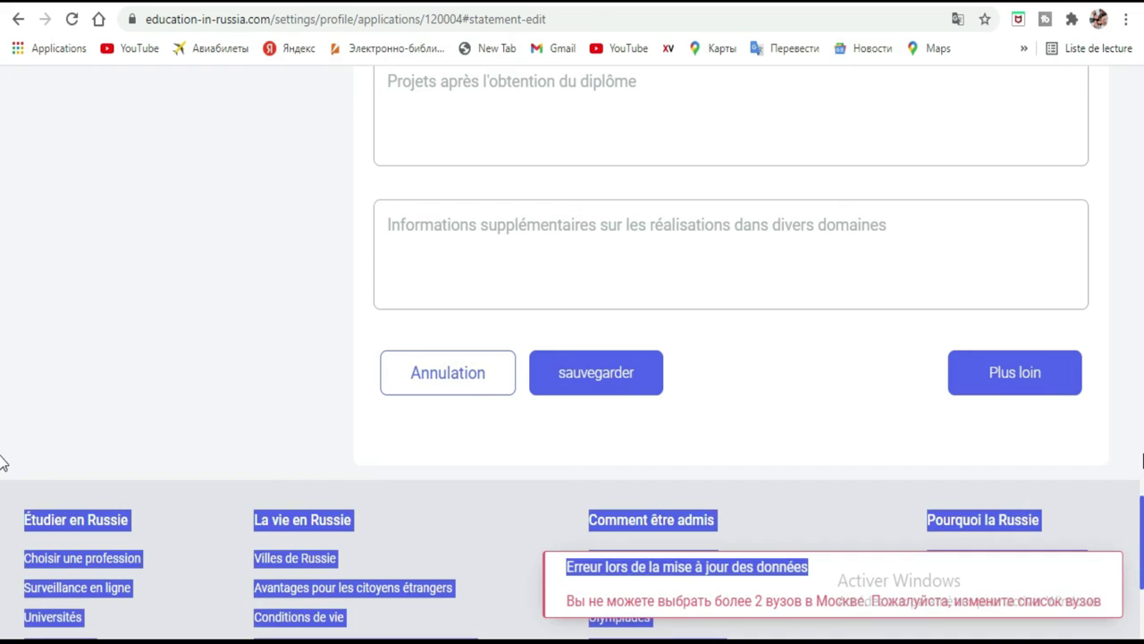
Step: Translate the page back into French with Chrome's Translate option
scroll(2, 251, "up", 15)
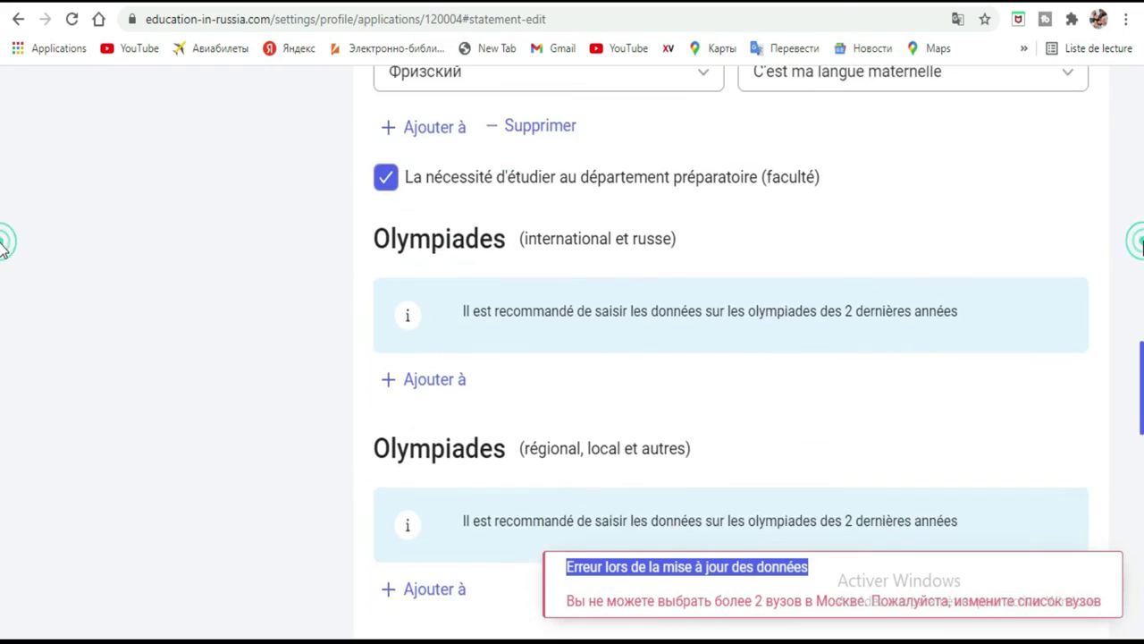
scroll(329, 175, "up", 4)
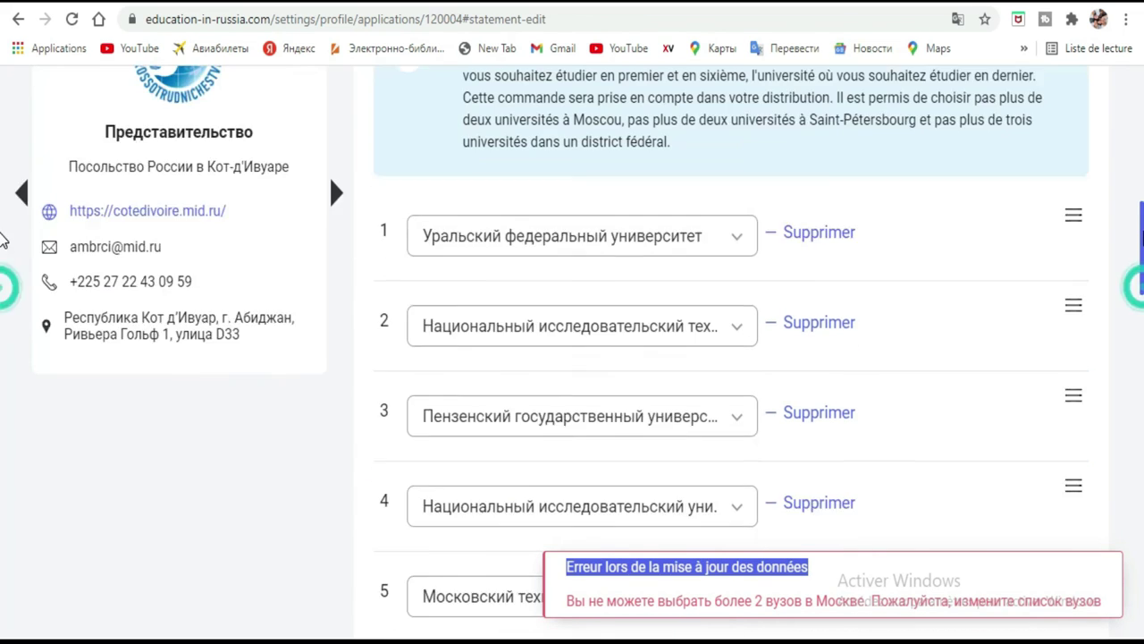
scroll(329, 209, "down", 2)
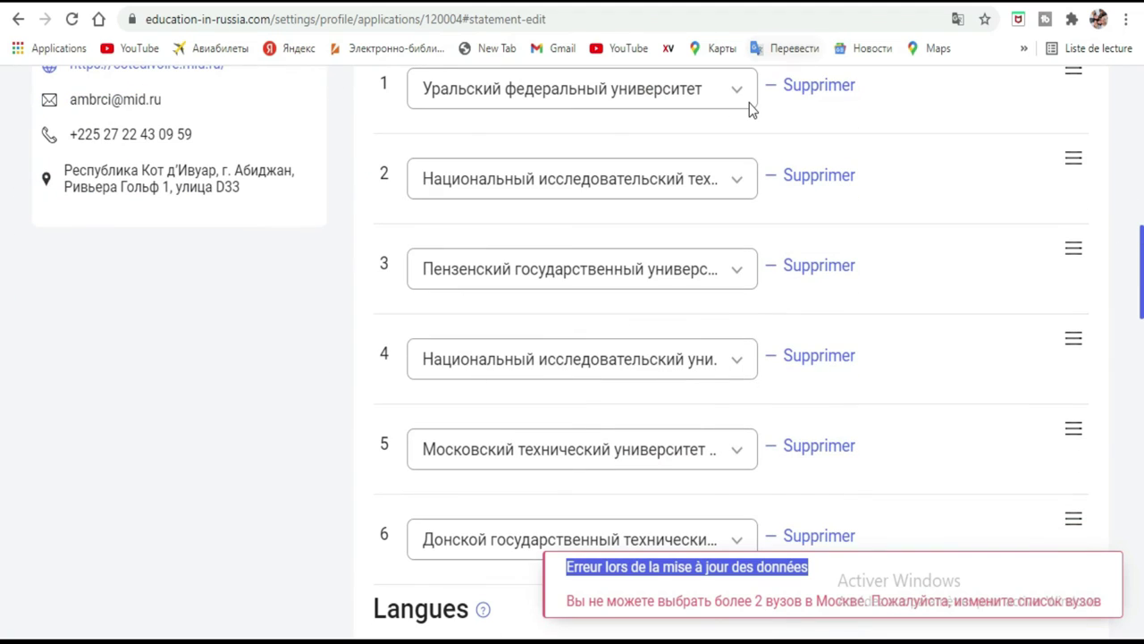
left_click(958, 28)
left_click(869, 56)
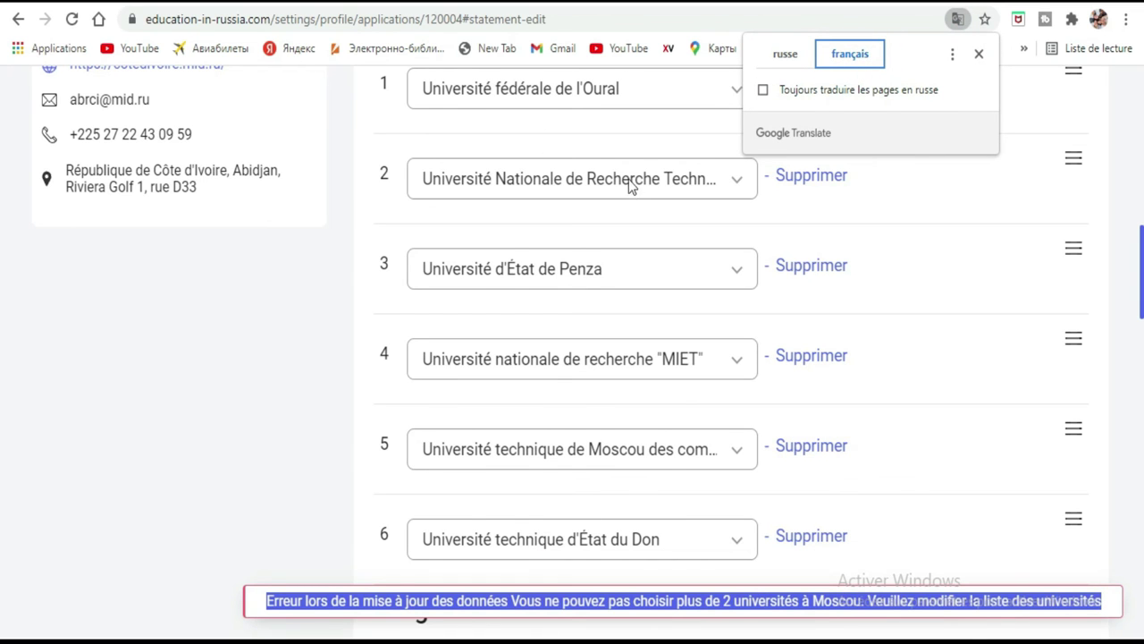
Step: Pick Université pédagogique d'État de l'Altaï as the second university and save via 'Plus loin'
left_click(676, 186)
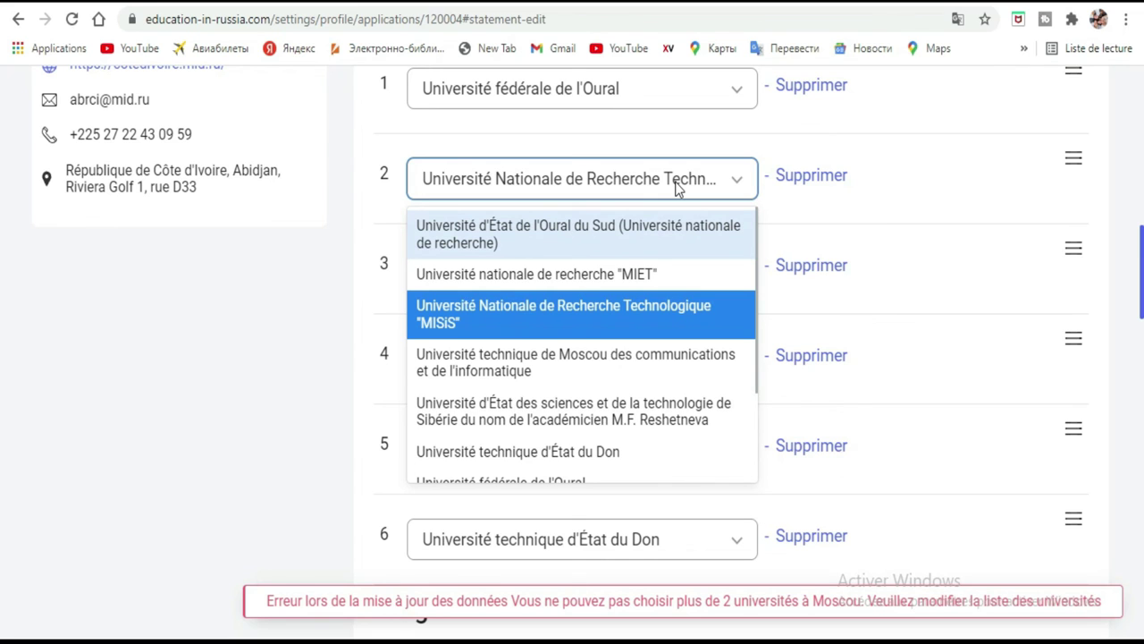
scroll(575, 429, "down", 2)
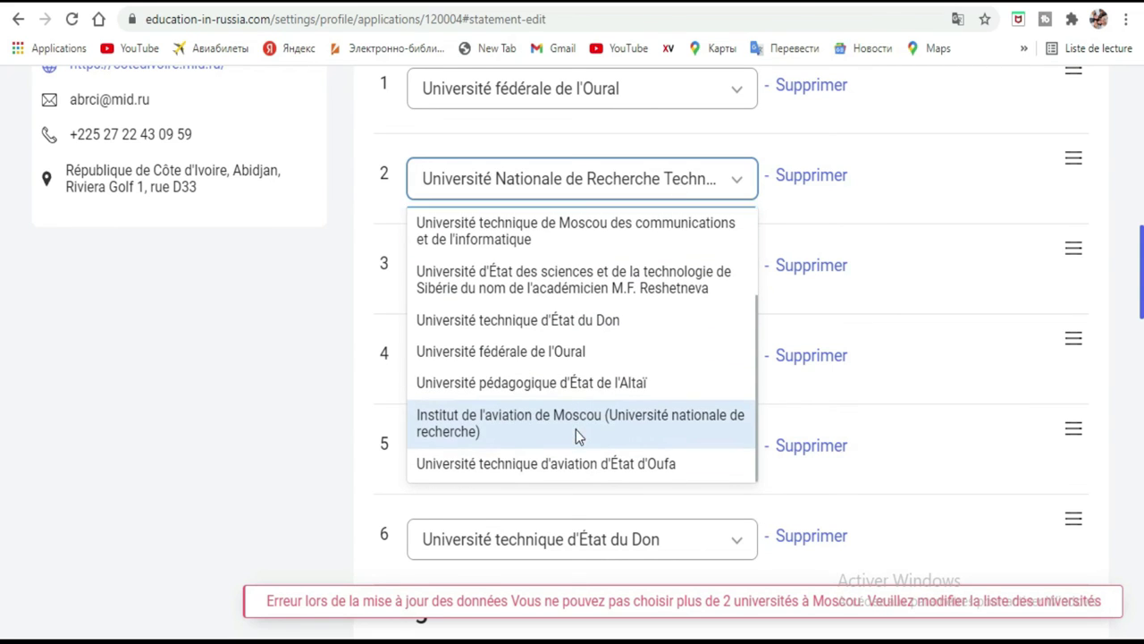
left_click(624, 391)
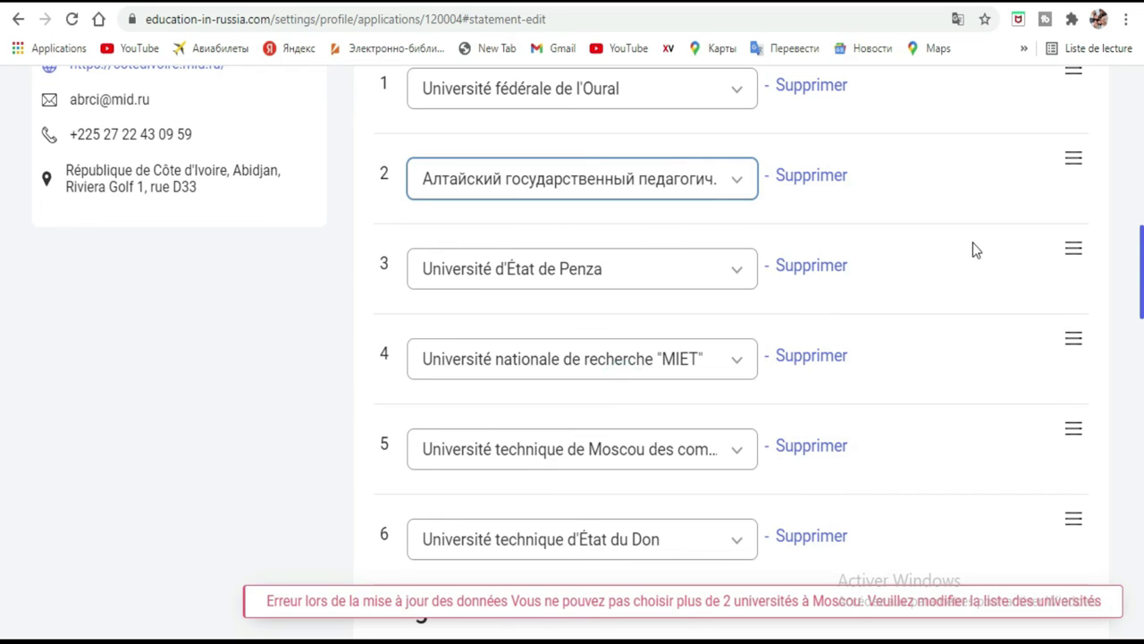
scroll(1, 278, "down", 5)
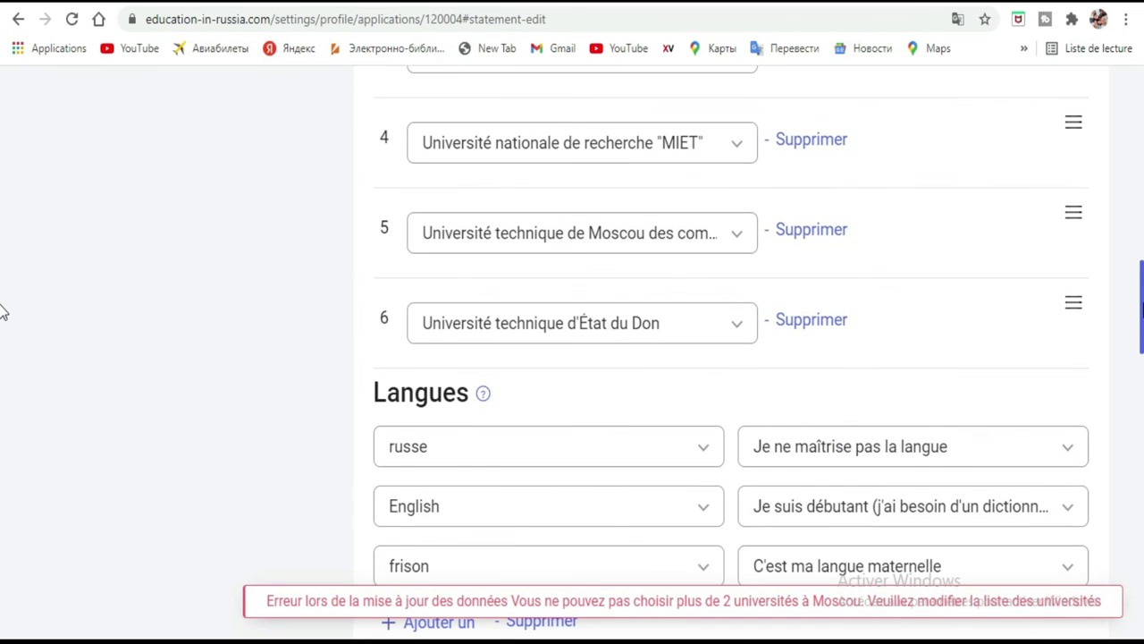
scroll(2, 376, "down", 10)
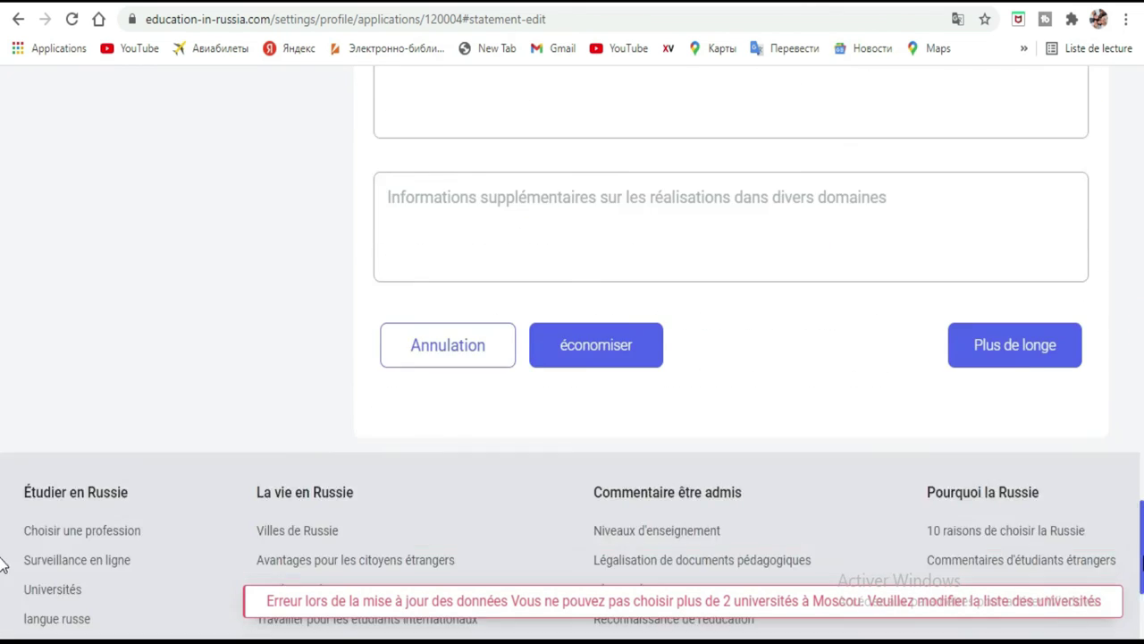
left_click(1034, 218)
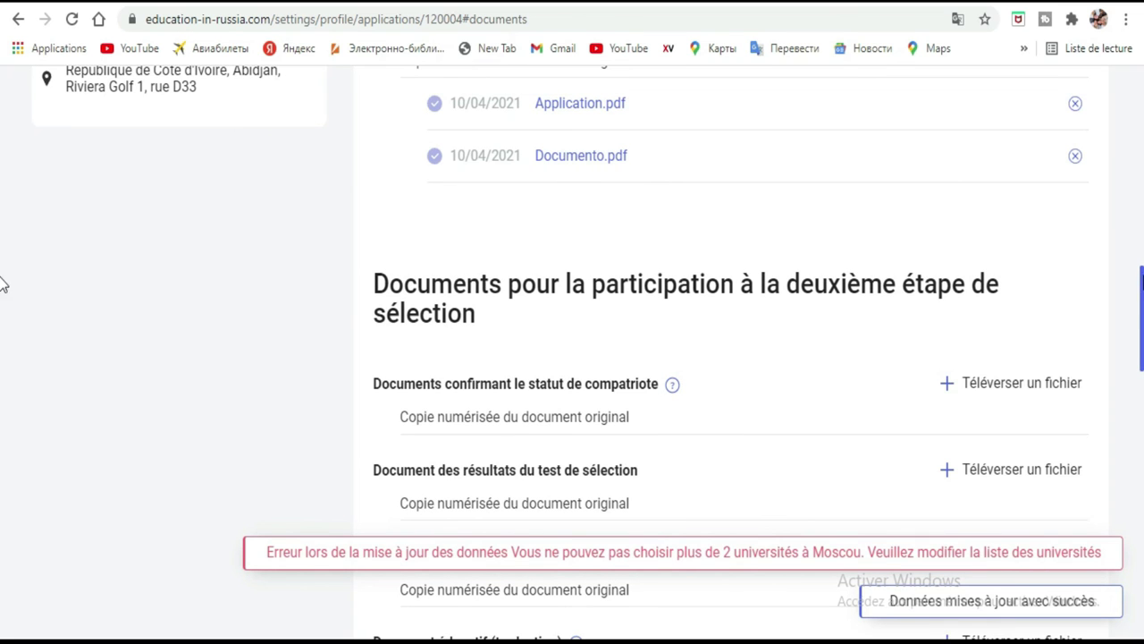
Step: Open the 'Envoi d'une demande de vérification' step from the top of the Documents page
scroll(2, 329, "up", 7)
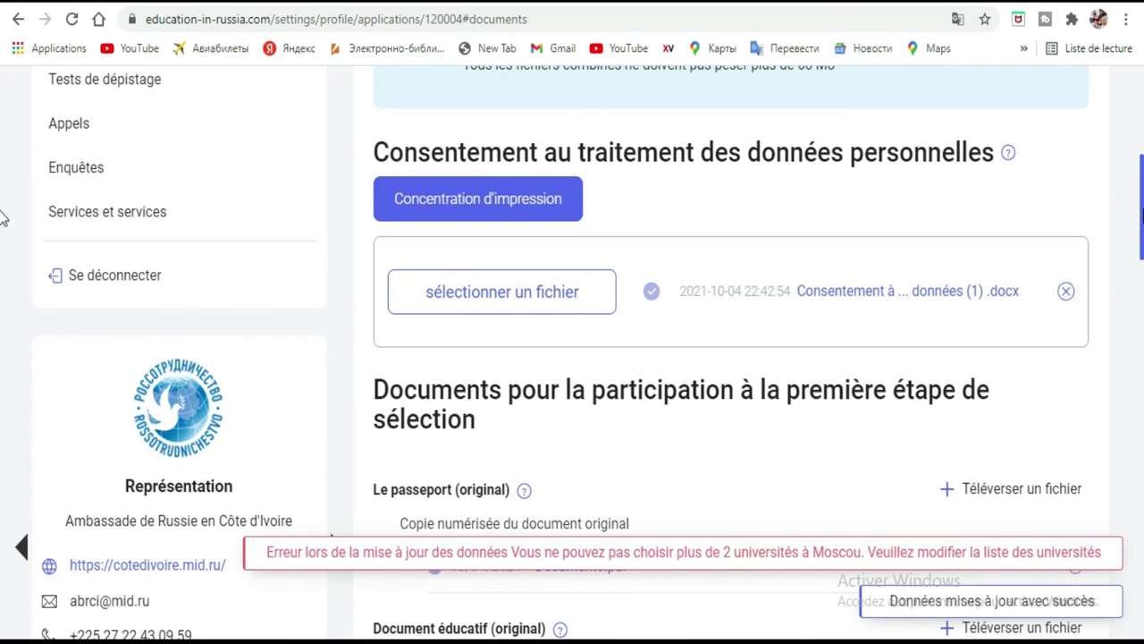
scroll(3, 179, "up", 4)
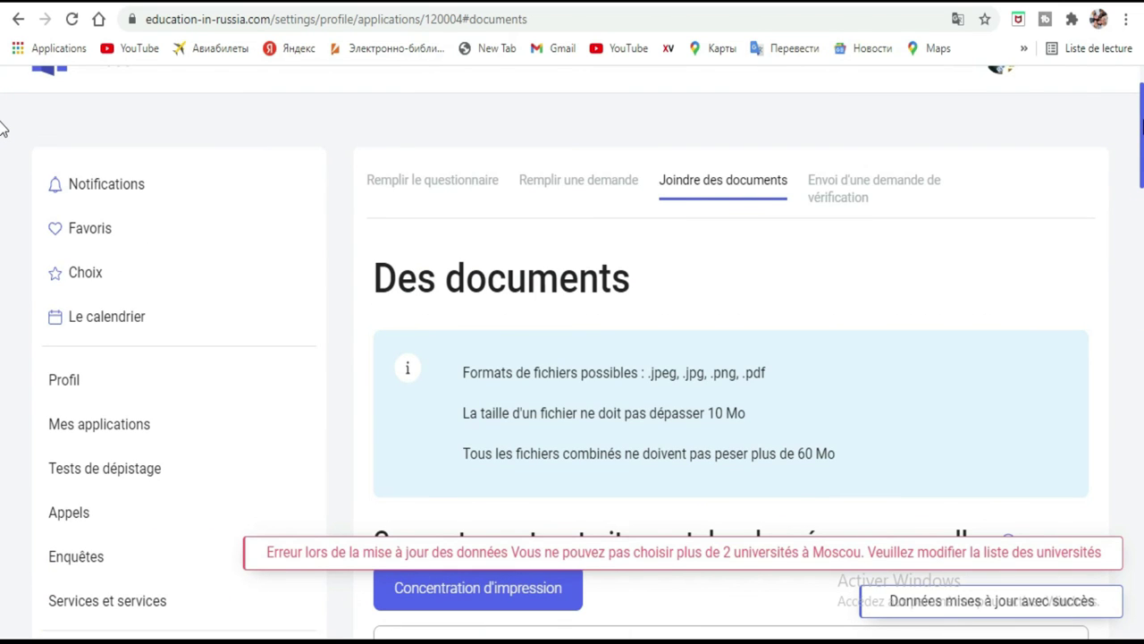
left_click(872, 183)
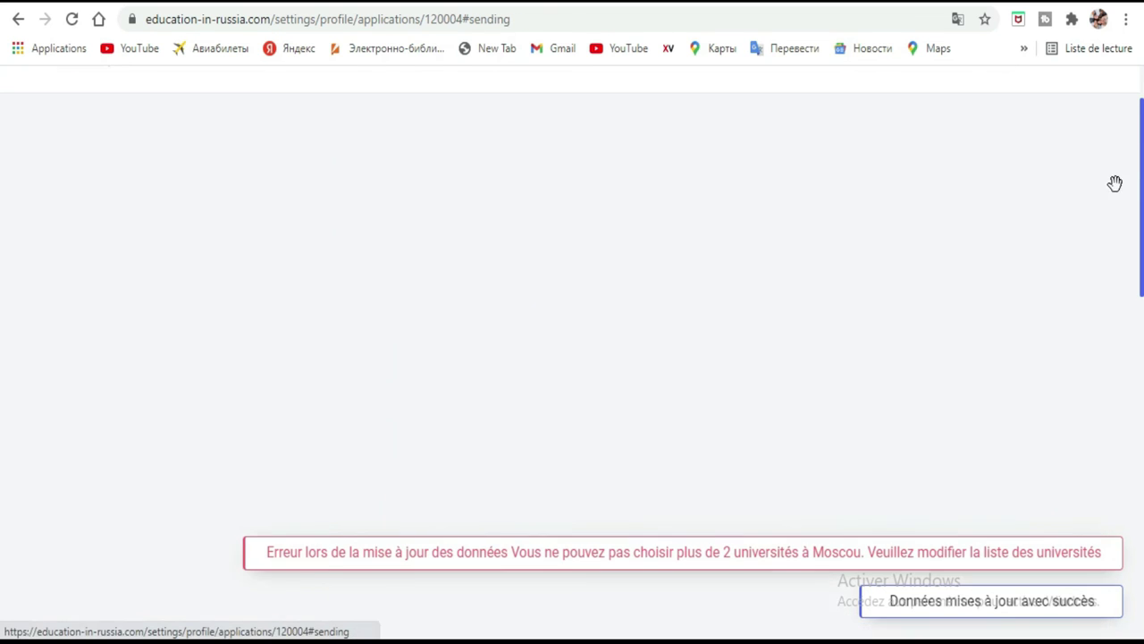
Step: Dismiss the error and success notifications and highlight the application period dates
scroll(2, 190, "down", 10)
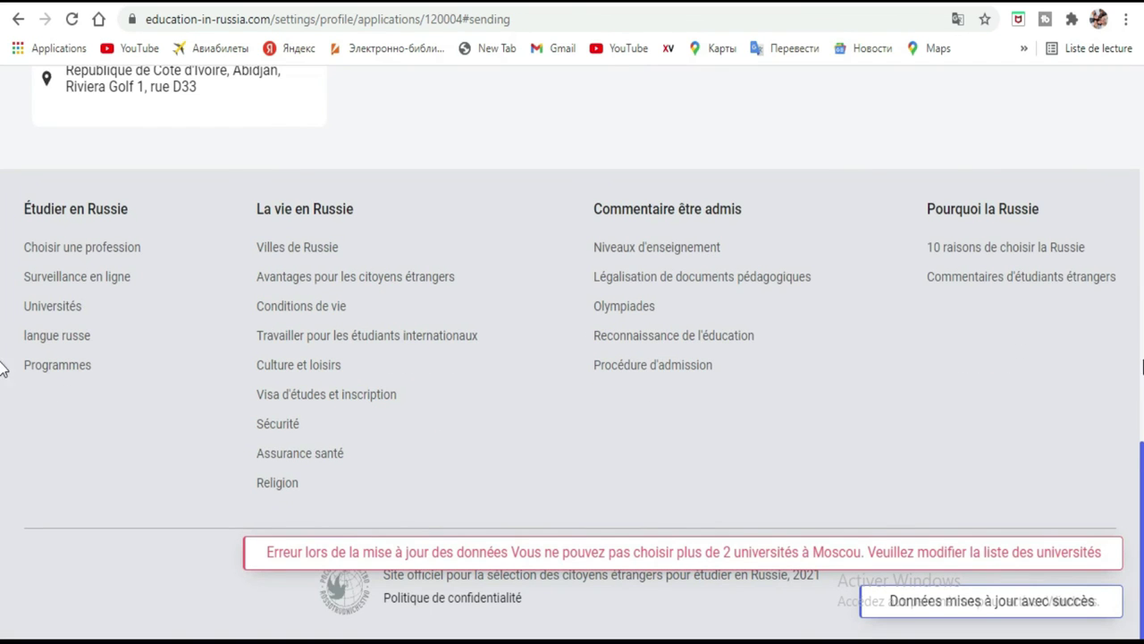
scroll(3, 436, "up", 10)
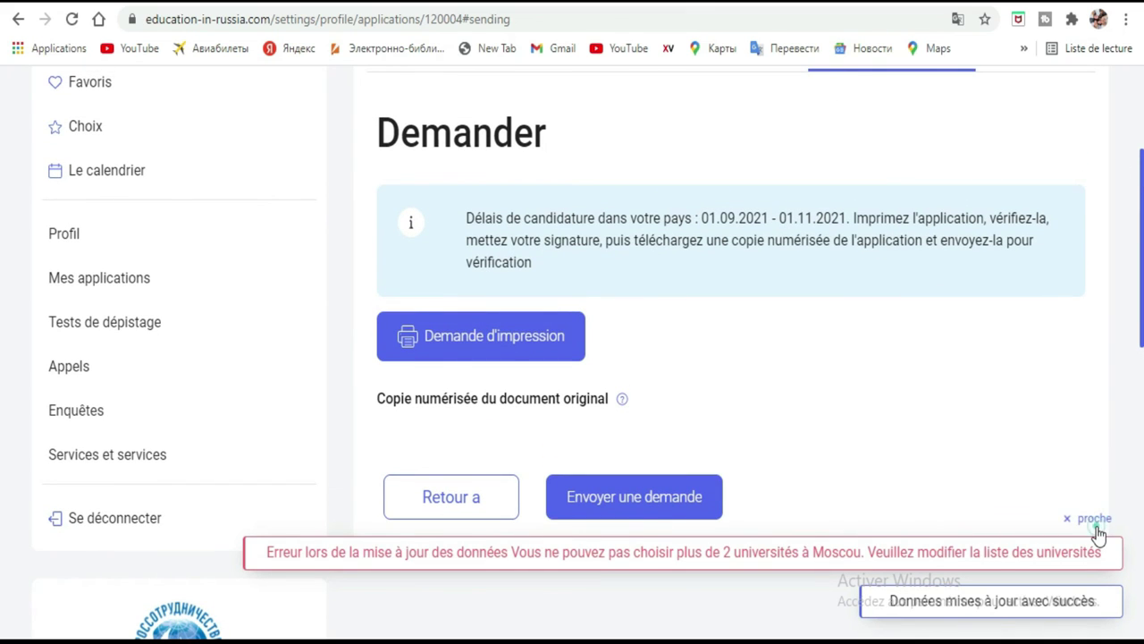
left_click(1098, 531)
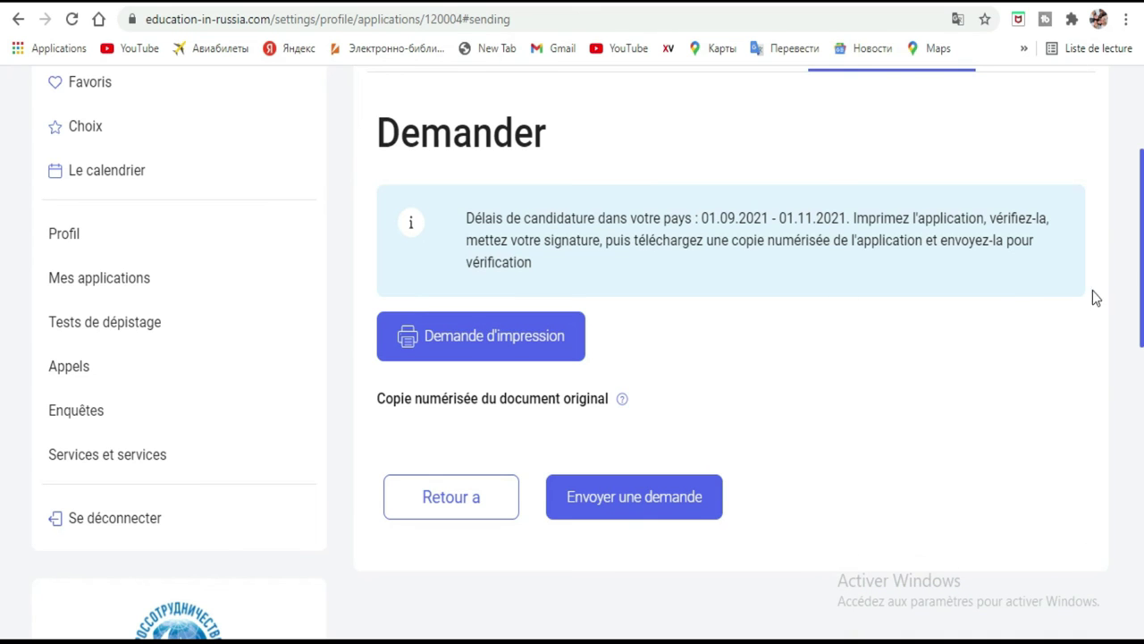
left_click(3, 282)
scroll(2, 241, "up", 2)
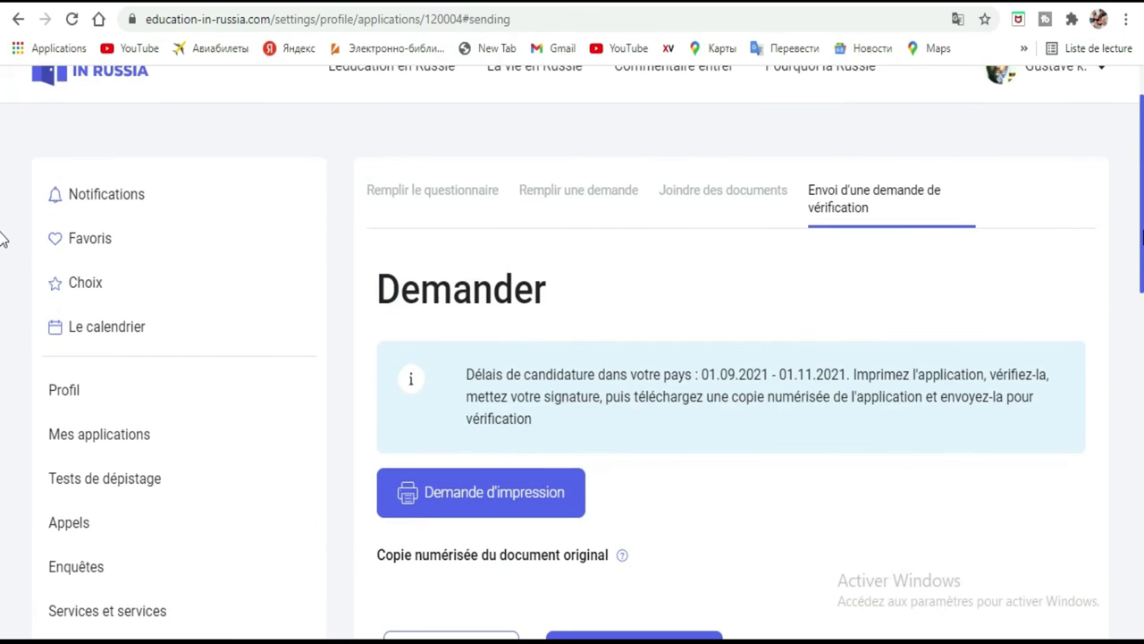
scroll(3, 286, "down", 2)
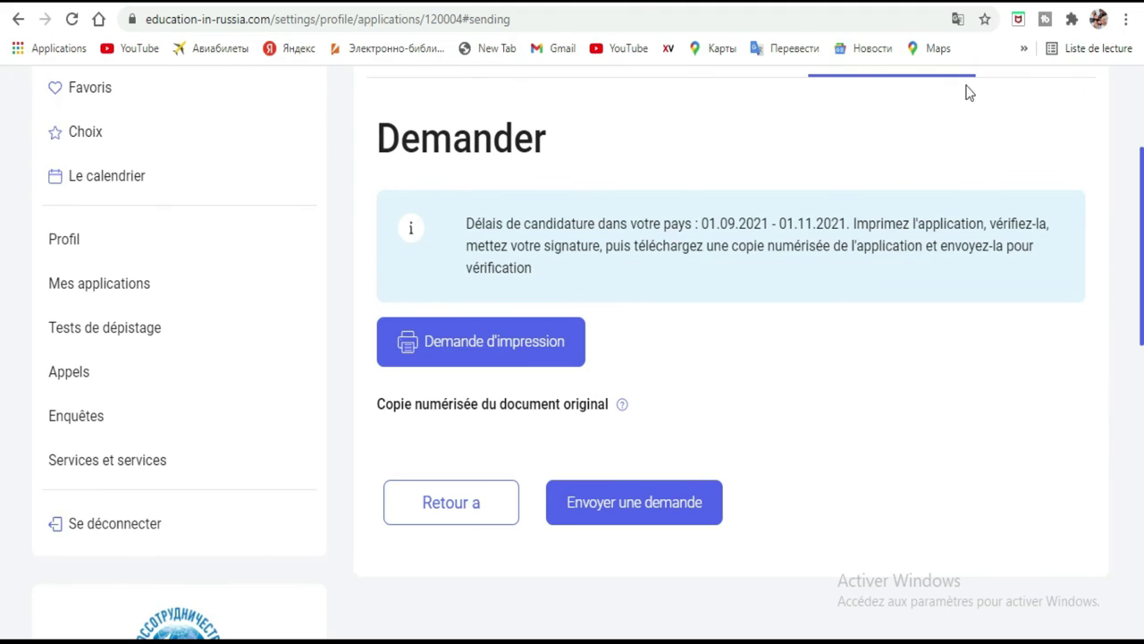
scroll(1006, 154, "up", 1)
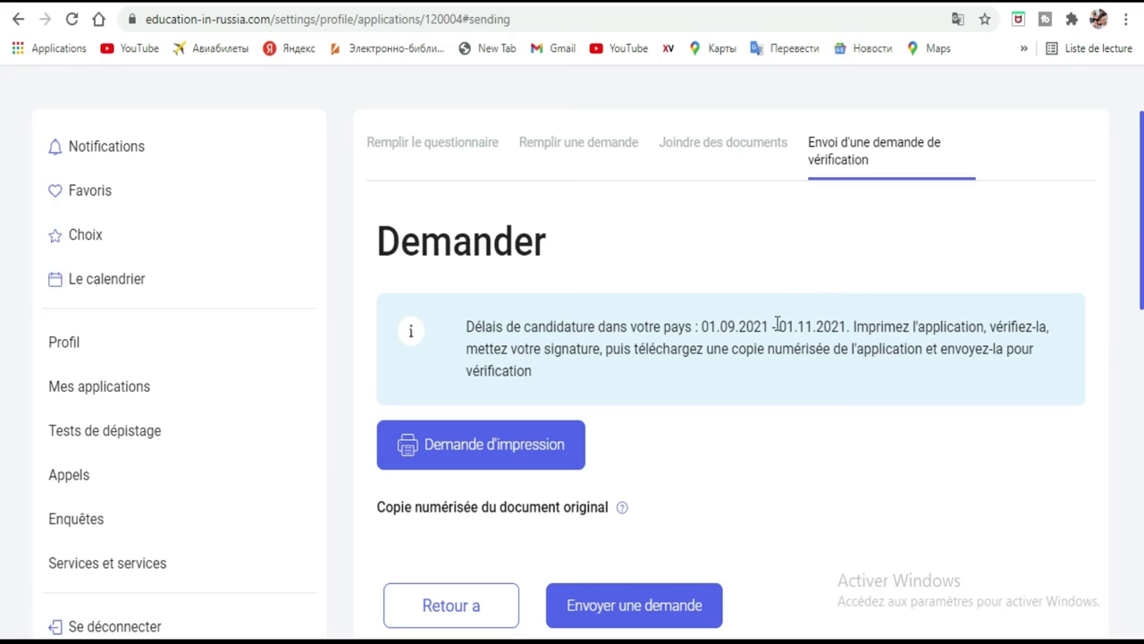
left_click_drag(698, 323, 845, 328)
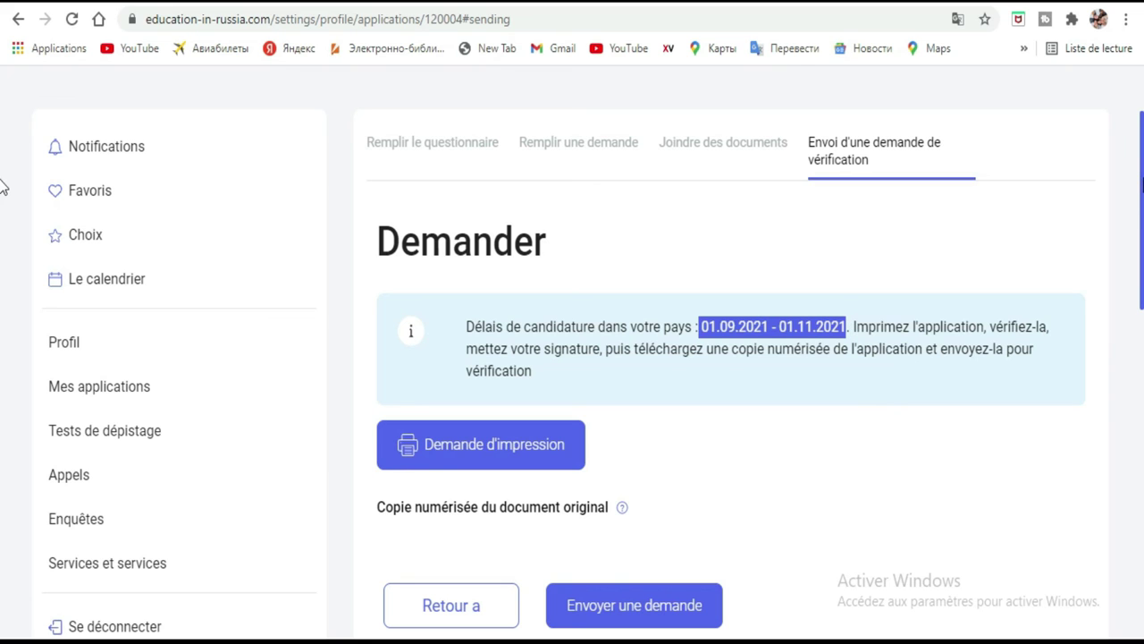
Step: Open the printable application PDF with 'Demande d'impression'
scroll(2, 186, "down", 3)
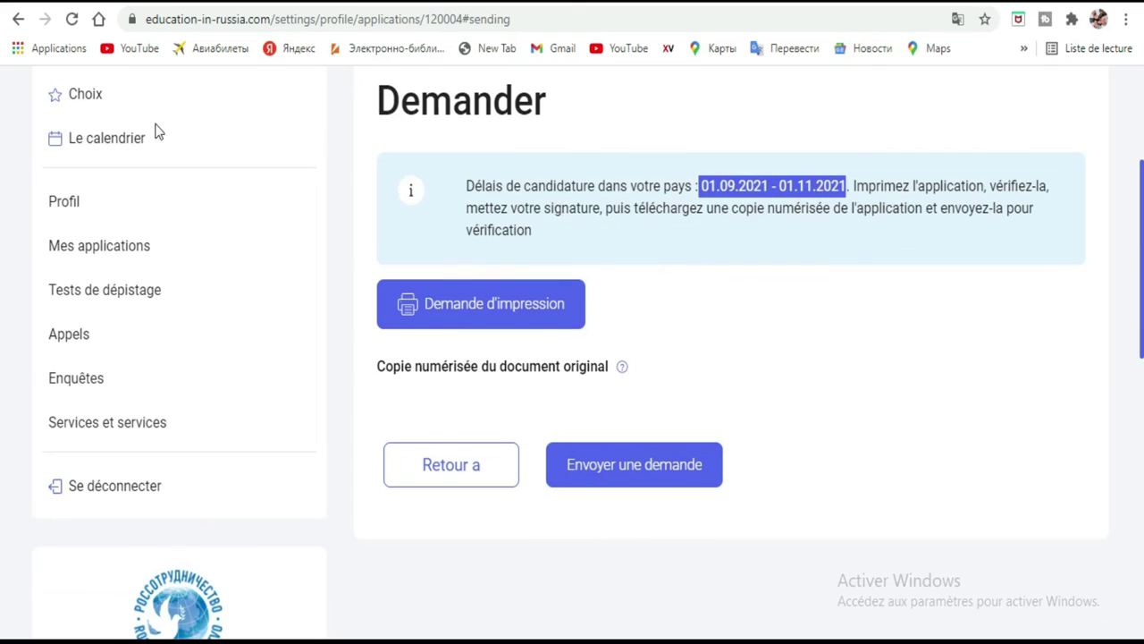
left_click(530, 306)
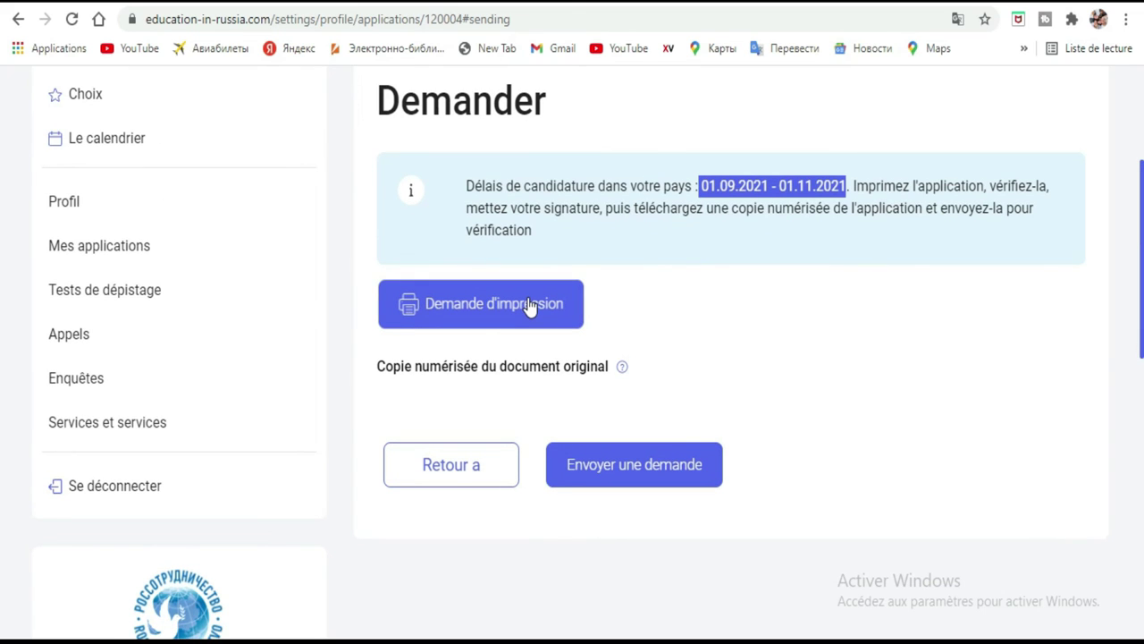
left_click(530, 306)
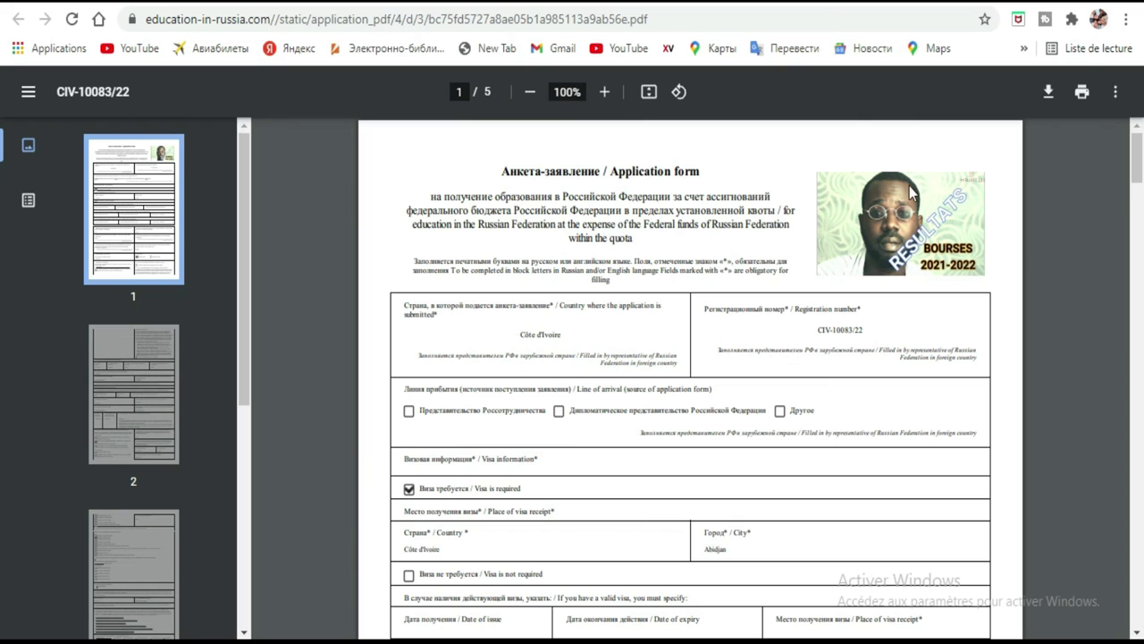
mouse_move(1137, 179)
left_mouse_down()
mouse_move(1130, 390)
mouse_move(1083, 563)
left_mouse_up()
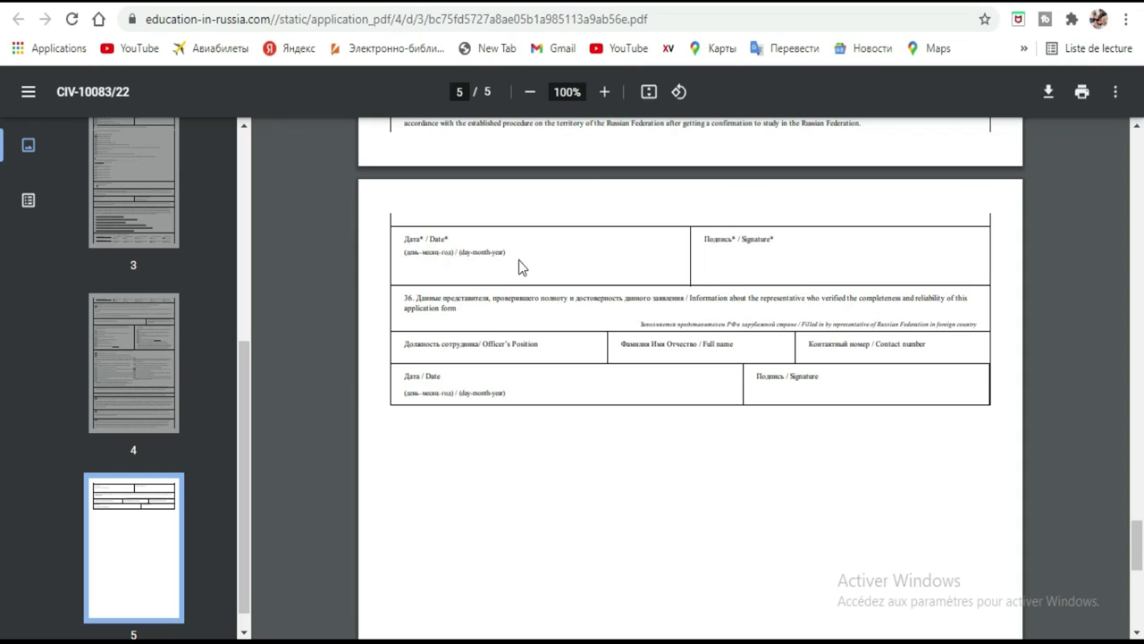